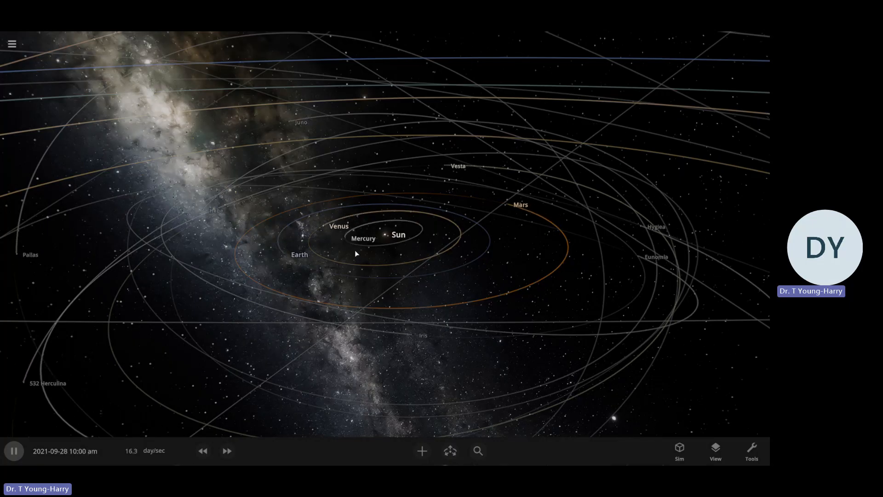
Start a new empty simulation and place the star Arcturus in the middle of it
left_click(19, 44)
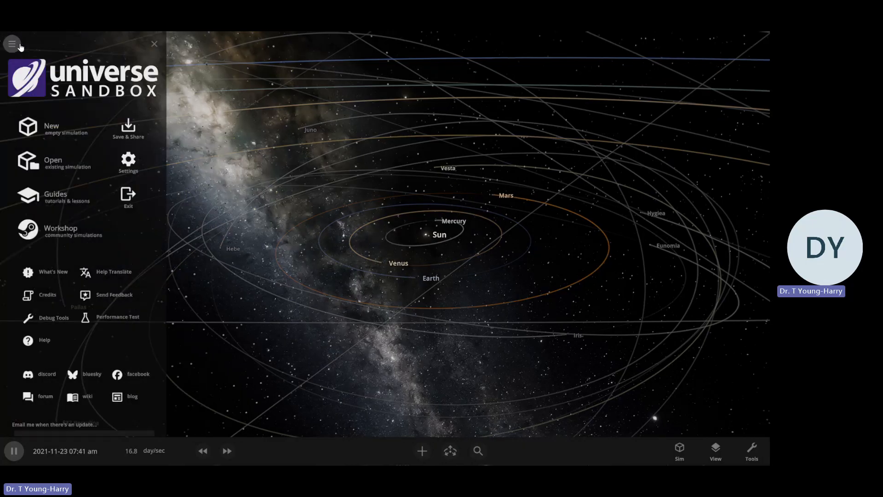
left_click(68, 125)
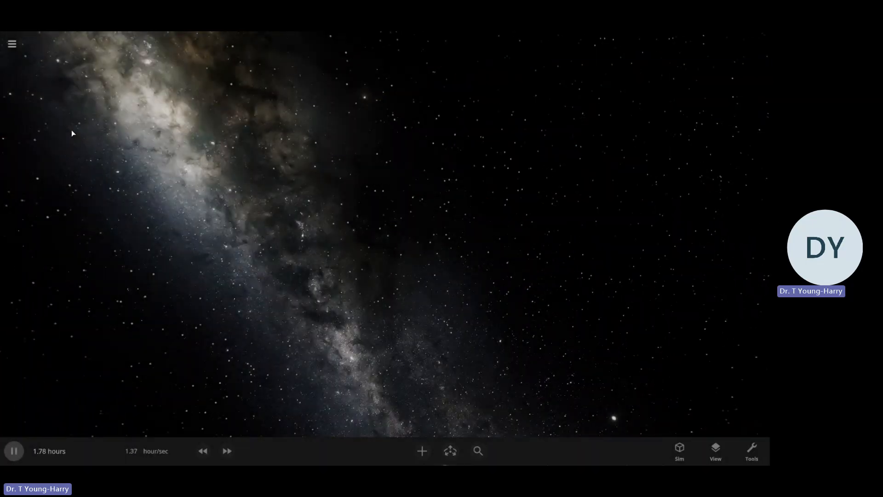
left_click(422, 450)
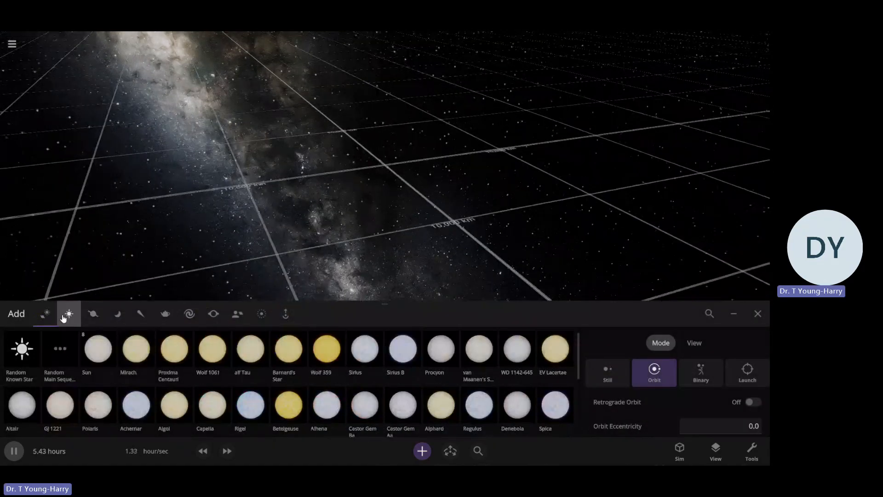
scroll(237, 384, "down", 1)
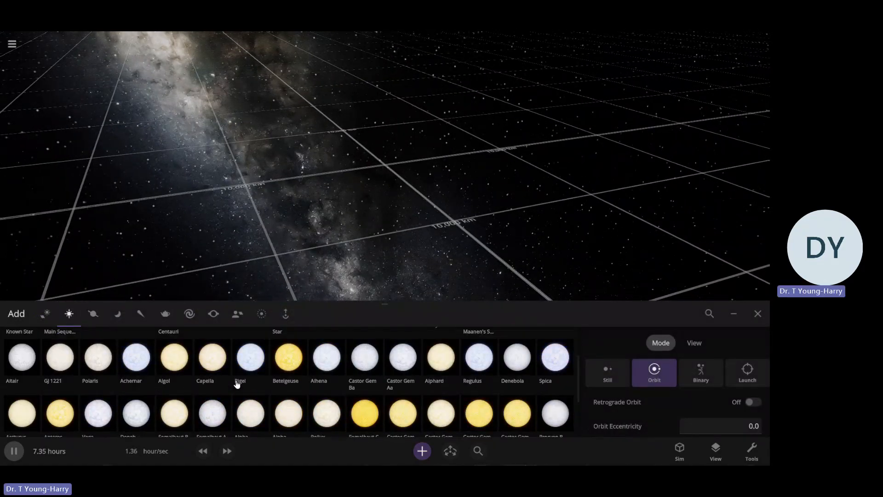
scroll(246, 391, "up", 1)
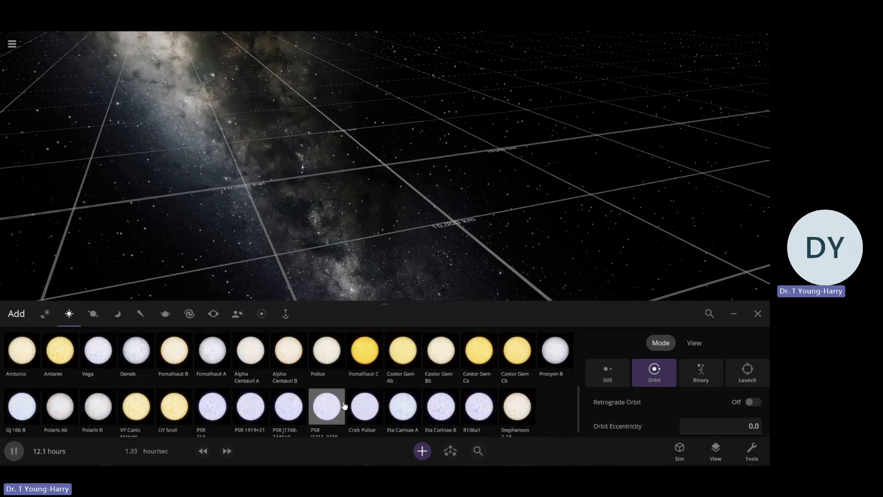
scroll(345, 404, "down", 1)
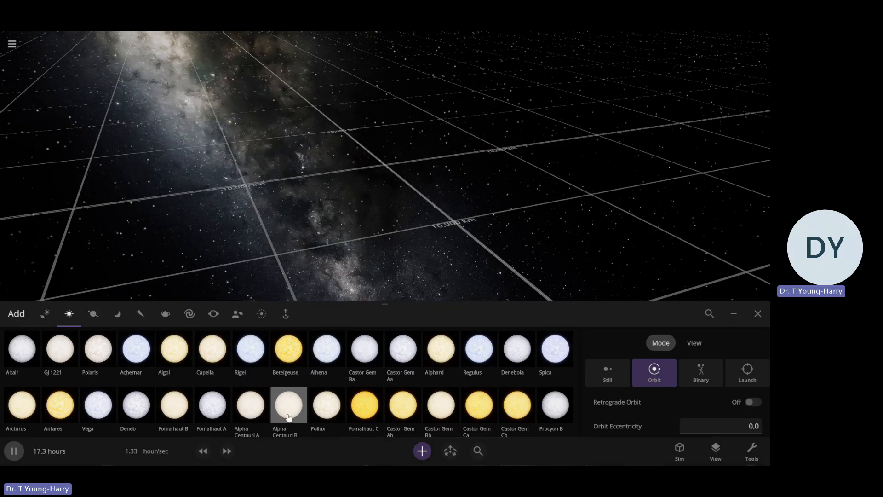
left_click(21, 405)
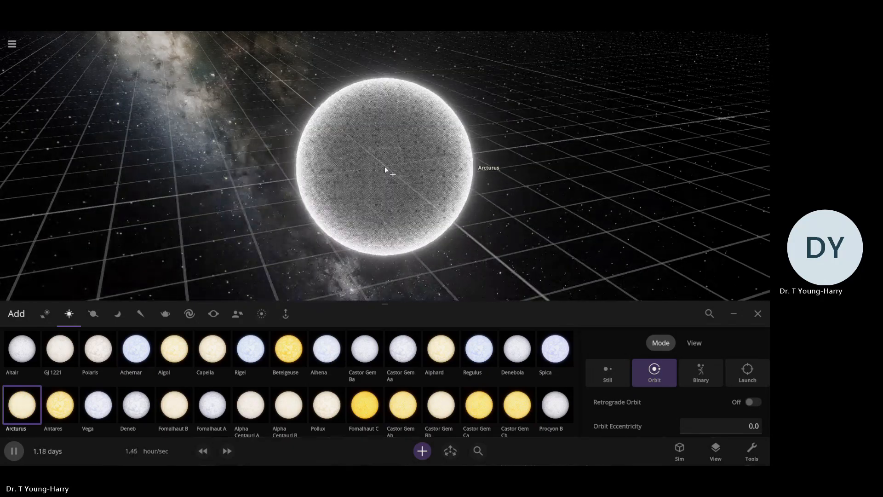
left_click(383, 170)
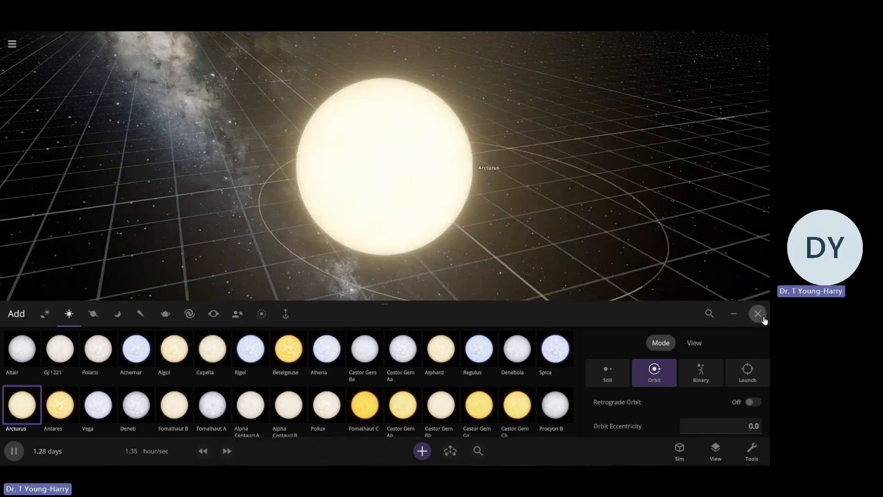
left_click(757, 314)
Select Arcturus and turn on the Orbits and Habitable Zone overlays around it
left_click(380, 238)
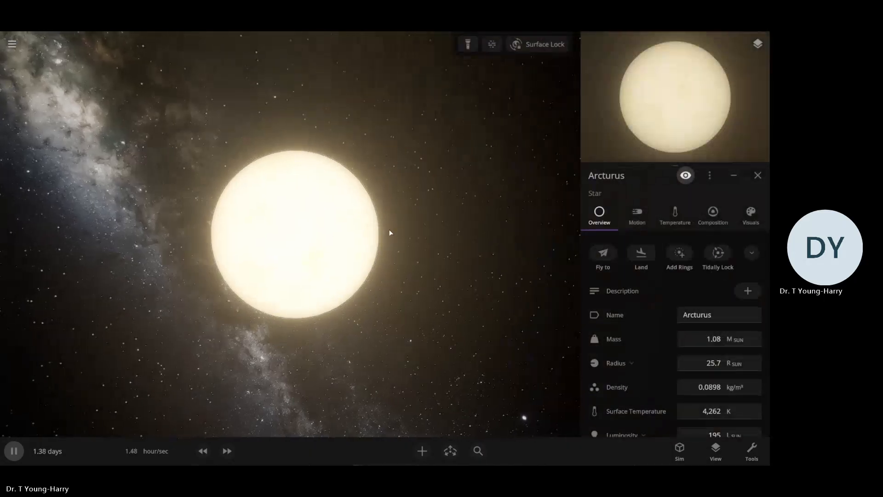
scroll(388, 230, "down", 5)
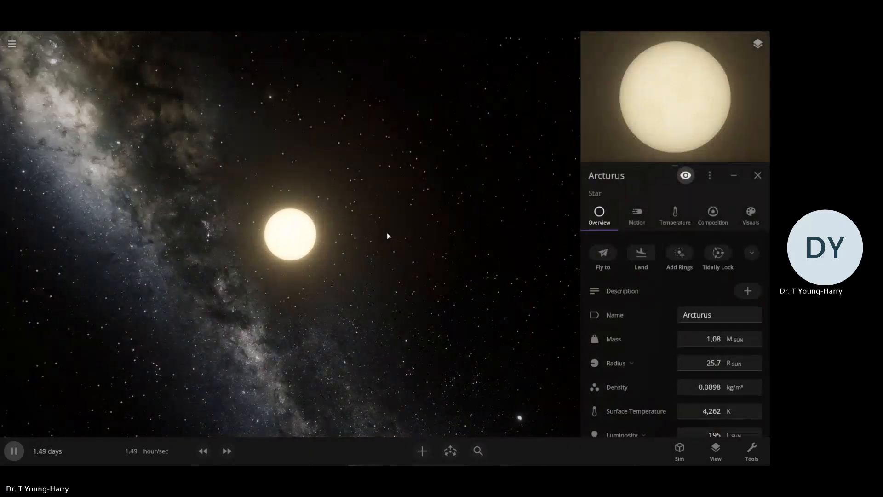
scroll(387, 233, "up", 3)
scroll(387, 232, "down", 4)
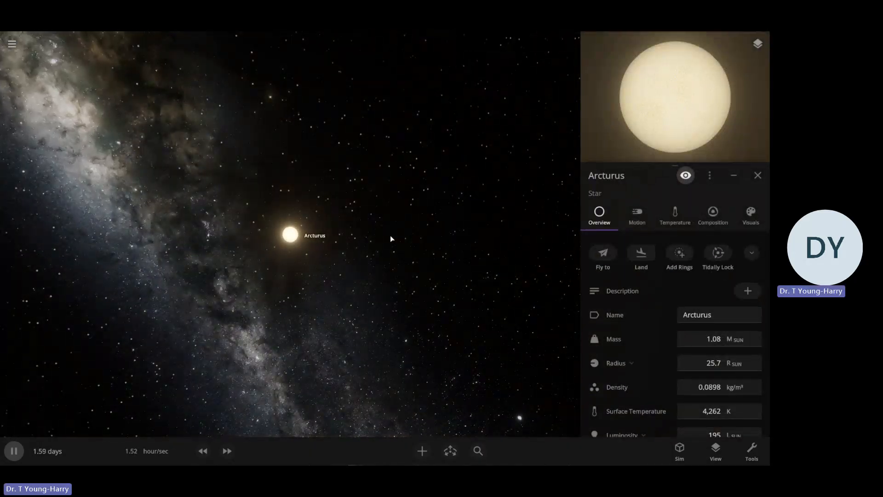
left_click(714, 449)
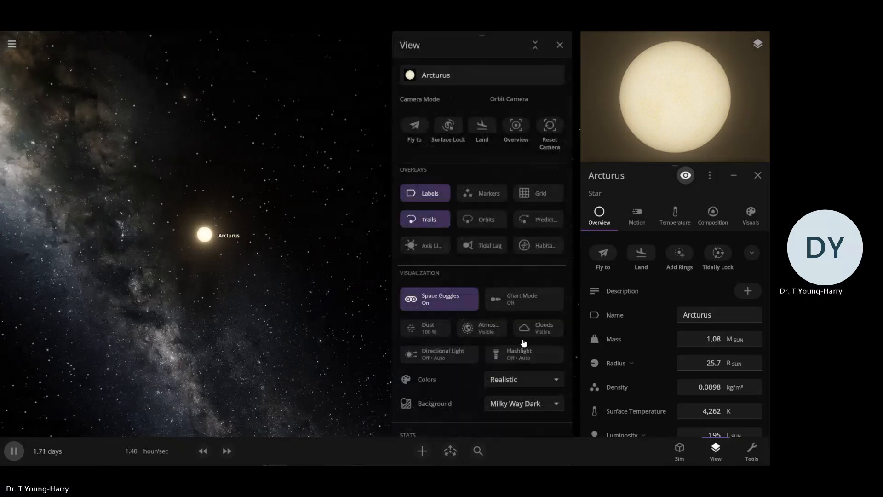
left_click(535, 247)
scroll(232, 299, "down", 8)
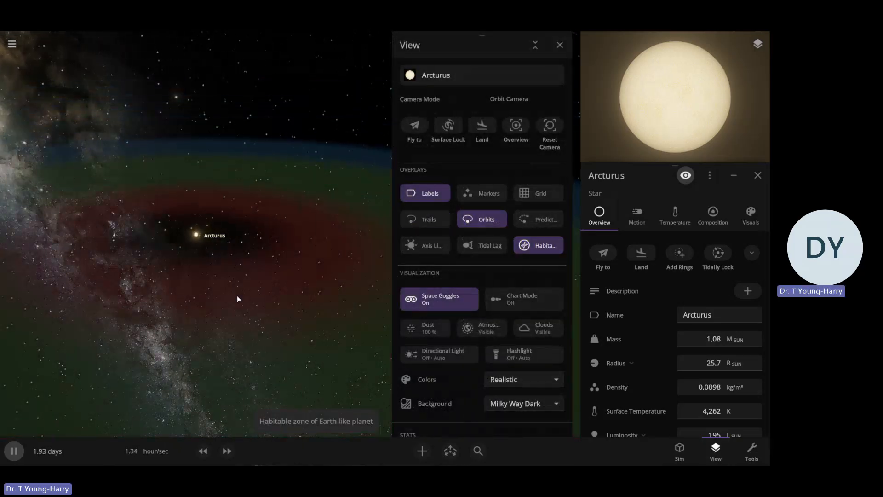
left_click_drag(269, 284, 354, 299)
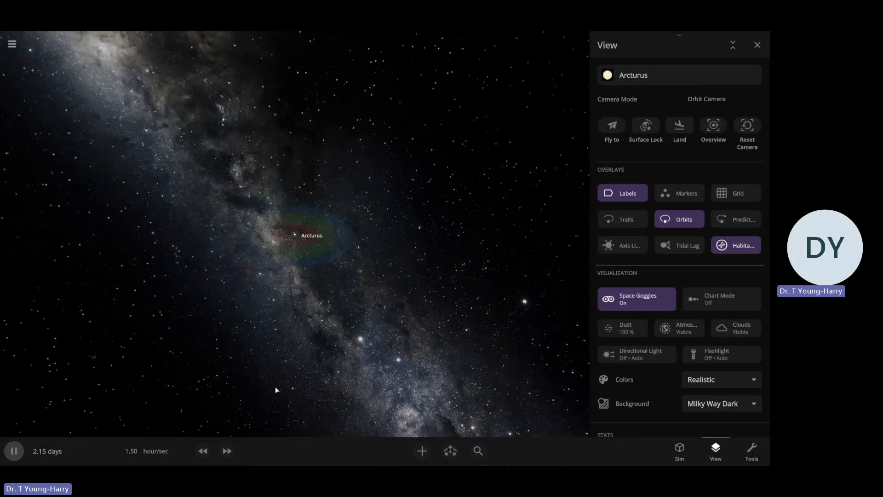
Add a random gas giant orbiting Arcturus at a distance of about 88 AU
left_click(422, 451)
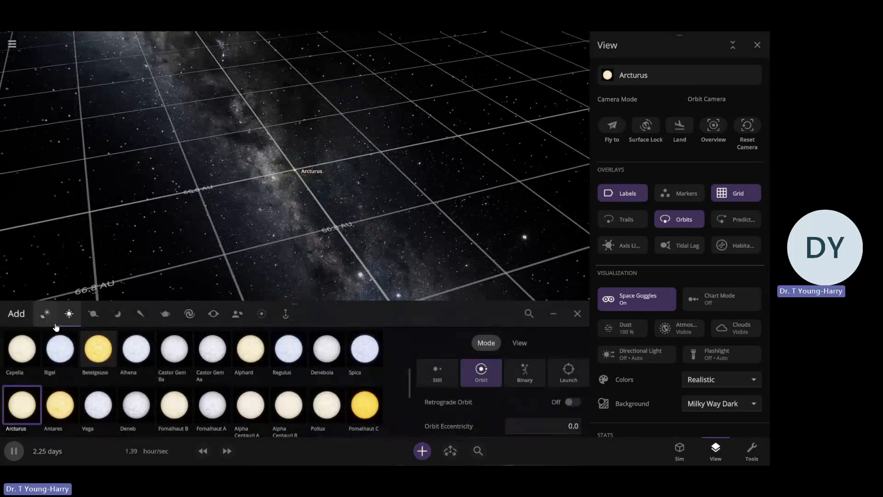
left_click(93, 313)
left_click(60, 349)
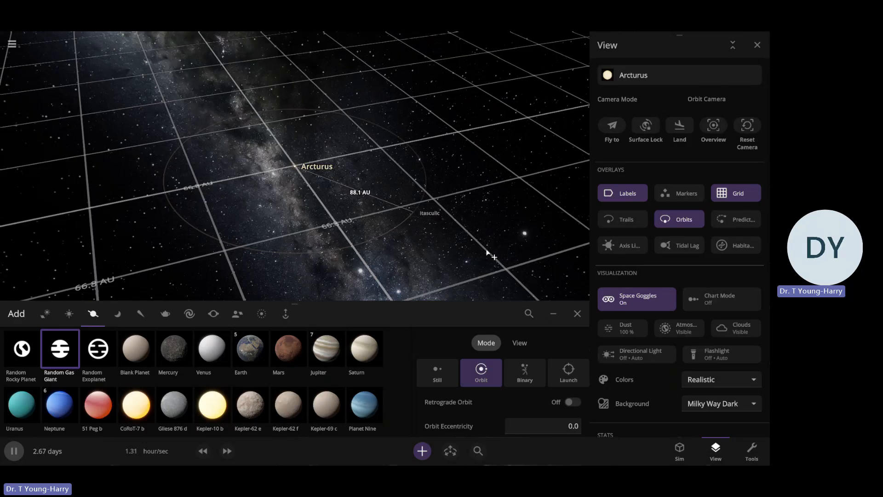
left_click(413, 211)
left_click(577, 313)
Select the gas giant, examine it close up without the view settings, and review its motion and rotation properties
key("u")
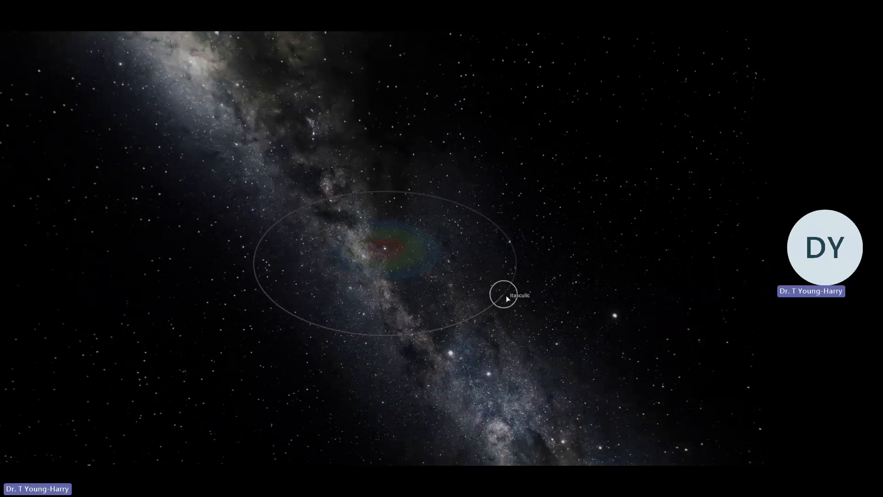
key("u")
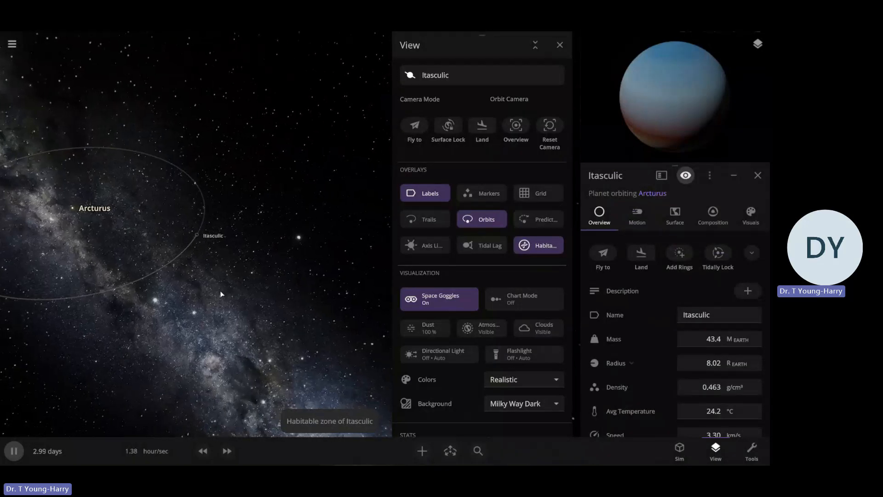
scroll(203, 277, "up", 3)
left_click_drag(203, 276, 337, 223)
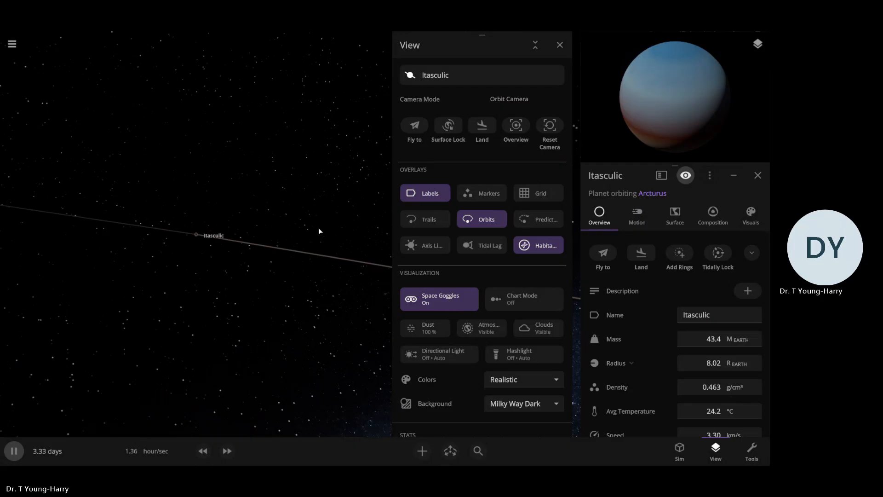
scroll(321, 232, "up", 8)
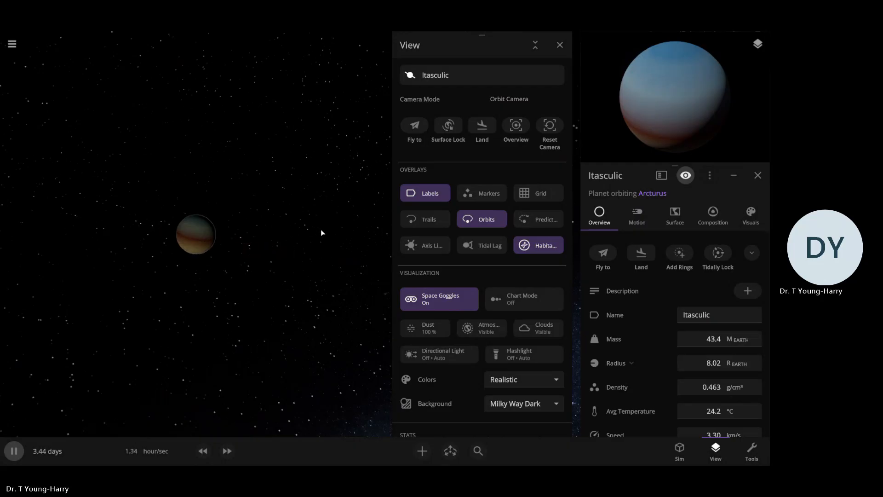
scroll(317, 232, "up", 5)
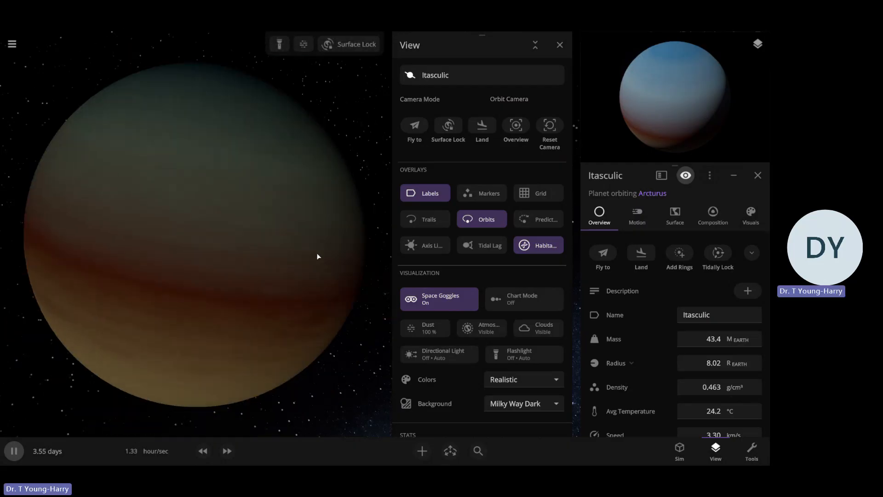
left_click(563, 44)
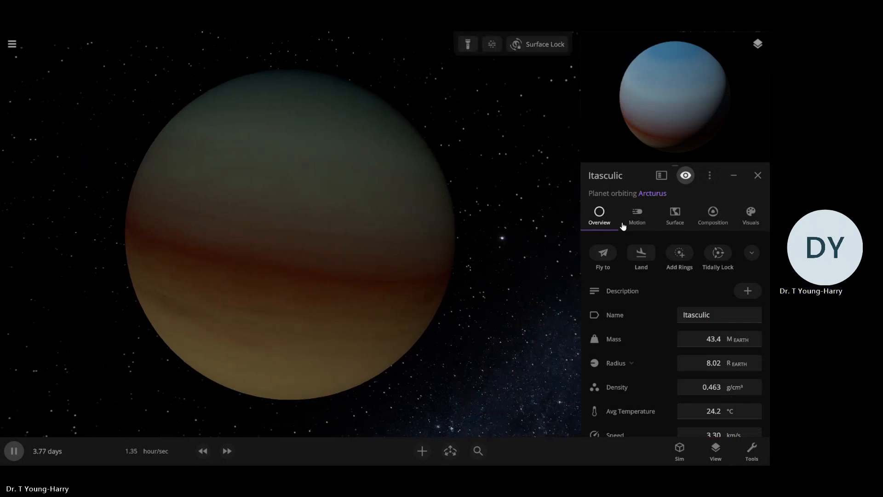
left_click(639, 218)
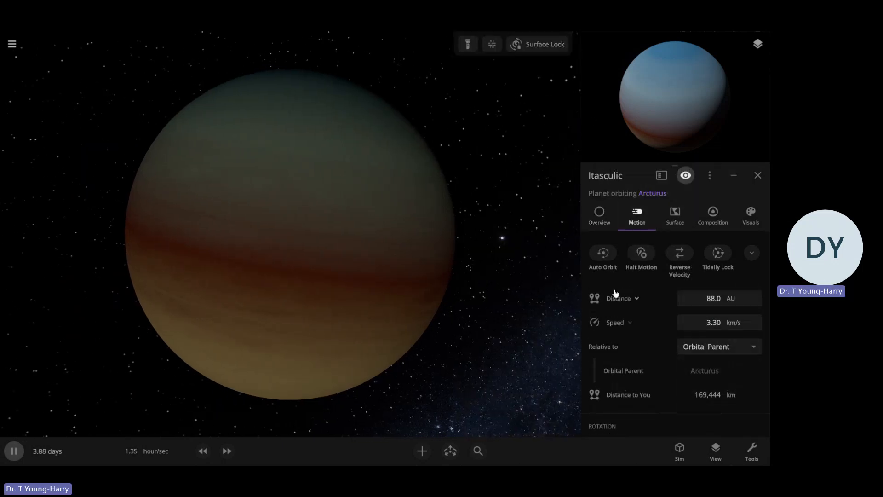
scroll(613, 293, "down", 3)
scroll(612, 292, "down", 2)
scroll(613, 291, "up", 5)
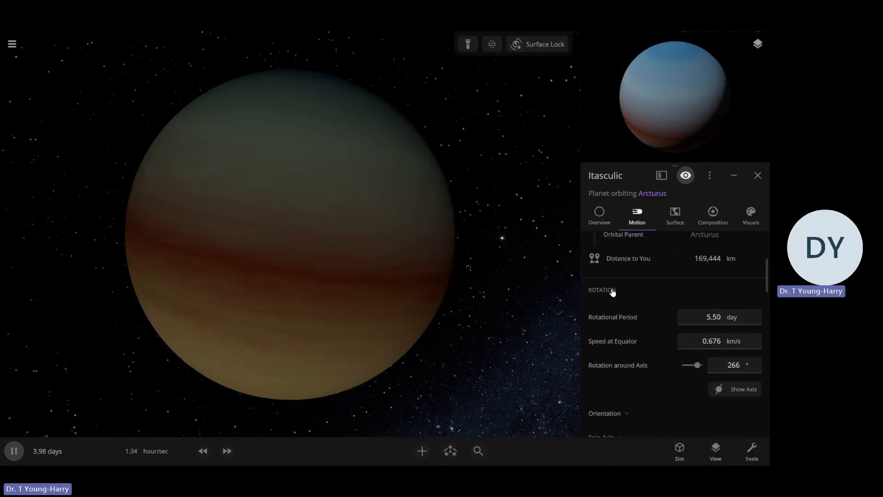
scroll(624, 317, "up", 2)
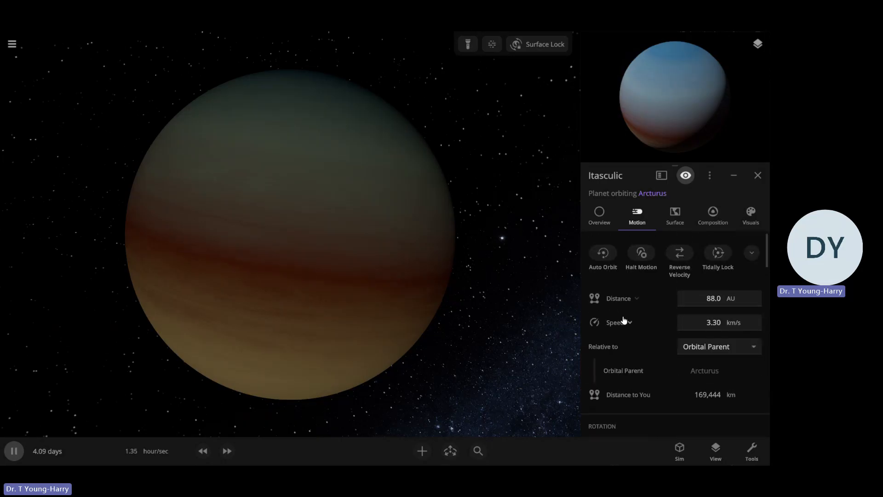
Expand the band settings in the gas giant's visuals and add dozens of extra white band colors
left_click(749, 226)
scroll(685, 257, "down", 1)
scroll(644, 281, "up", 1)
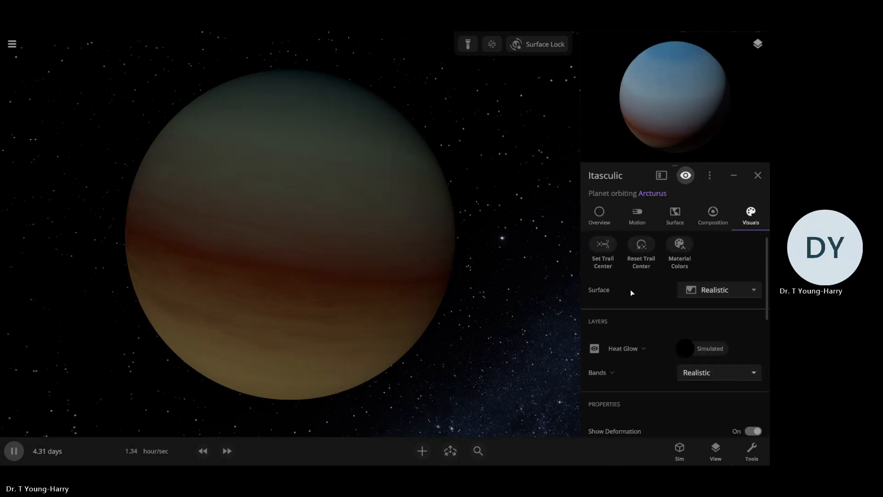
left_click(607, 380)
scroll(642, 312, "down", 1)
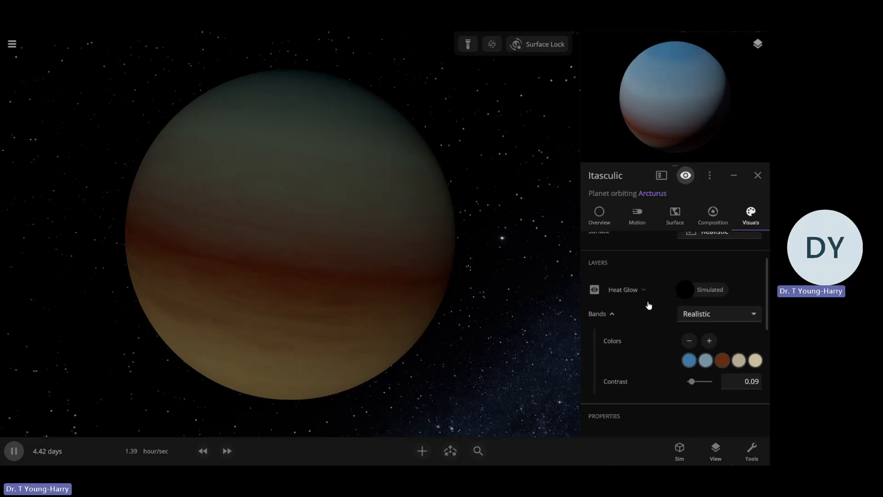
scroll(648, 304, "down", 2)
left_click(710, 240)
left_click(710, 239)
left_click(710, 240)
left_click(709, 240)
left_click(709, 240)
left_click(710, 239)
left_click(709, 240)
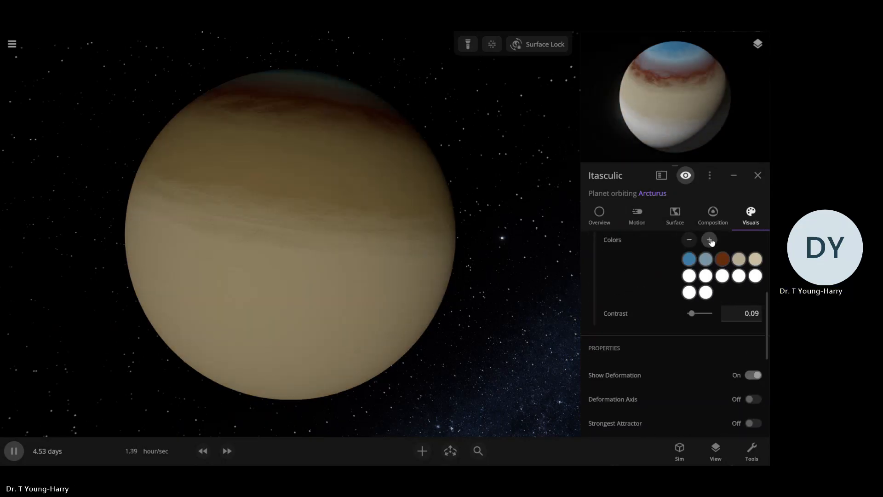
triple_click(710, 239)
triple_click(710, 239)
triple_click(710, 240)
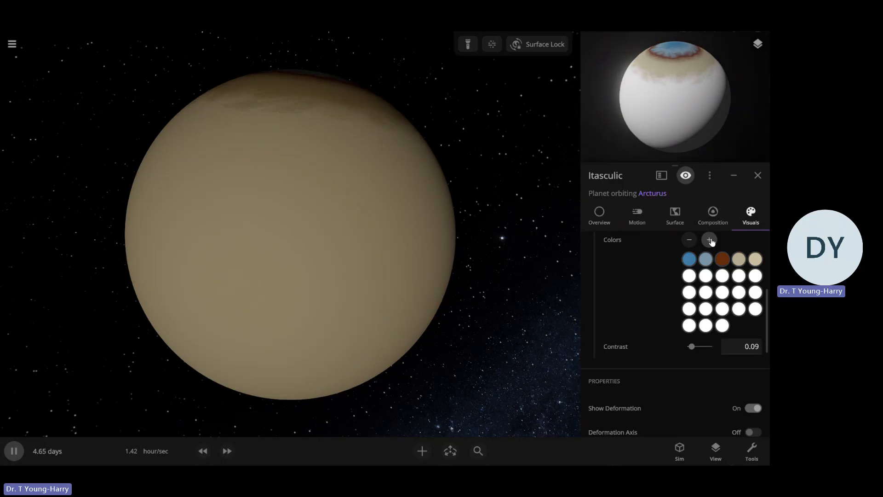
triple_click(709, 240)
double_click(710, 240)
triple_click(710, 240)
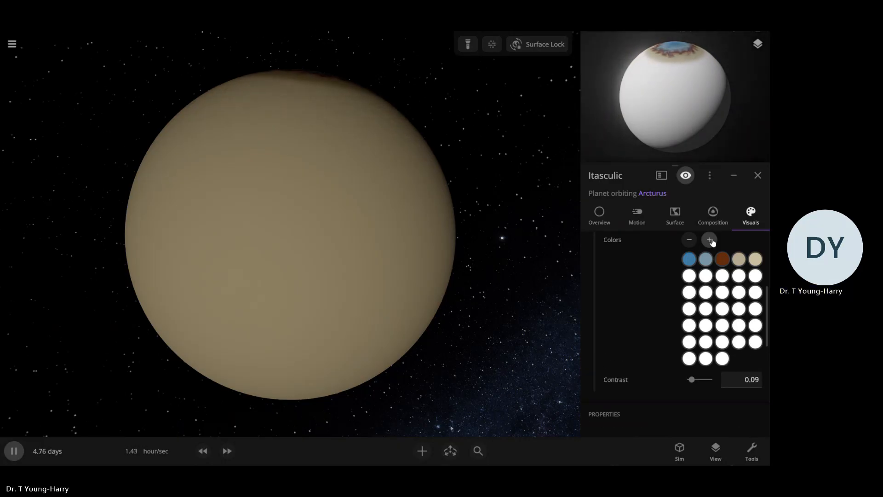
triple_click(710, 239)
triple_click(709, 239)
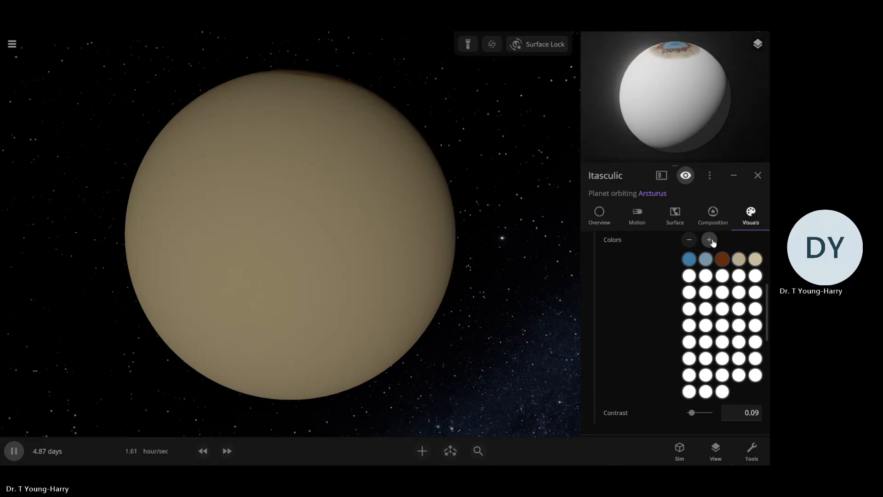
triple_click(709, 240)
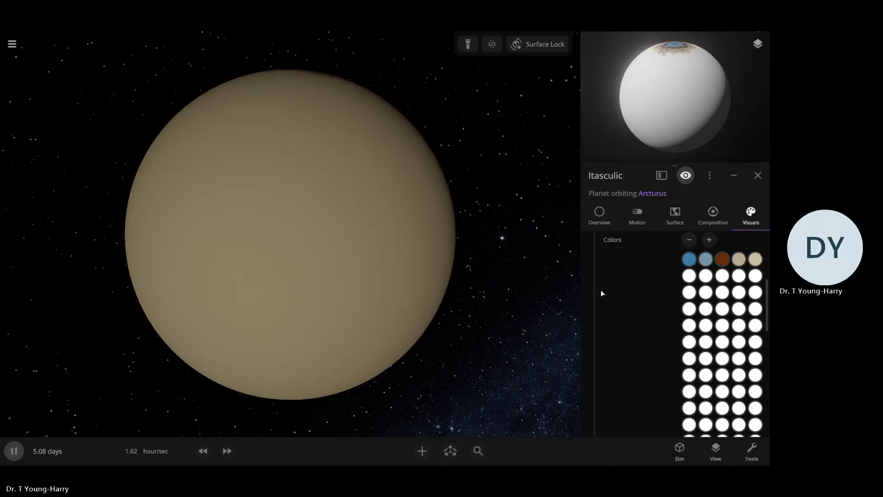
Look through the gas giant's extended band colors, contrast setting and visual properties
scroll(607, 292, "down", 3)
scroll(622, 292, "up", 1)
scroll(623, 295, "down", 1)
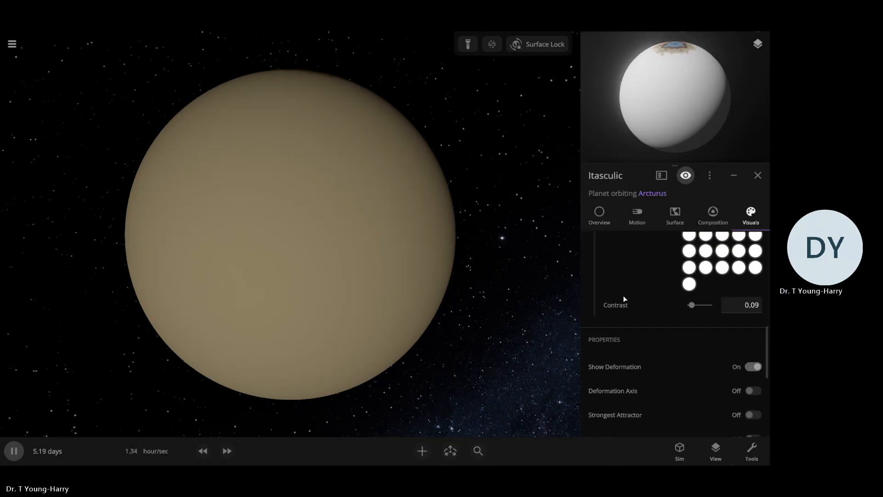
scroll(630, 296, "down", 3)
scroll(635, 298, "up", 1)
scroll(635, 298, "down", 1)
scroll(635, 298, "up", 3)
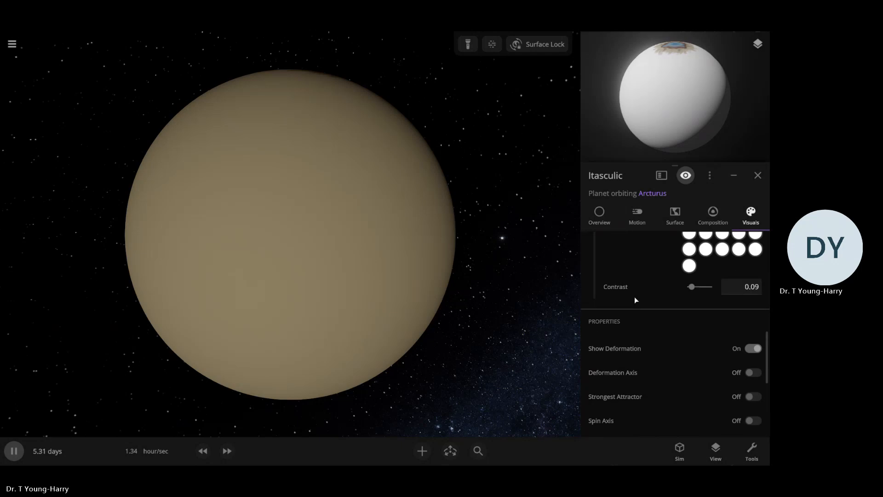
scroll(635, 299, "up", 3)
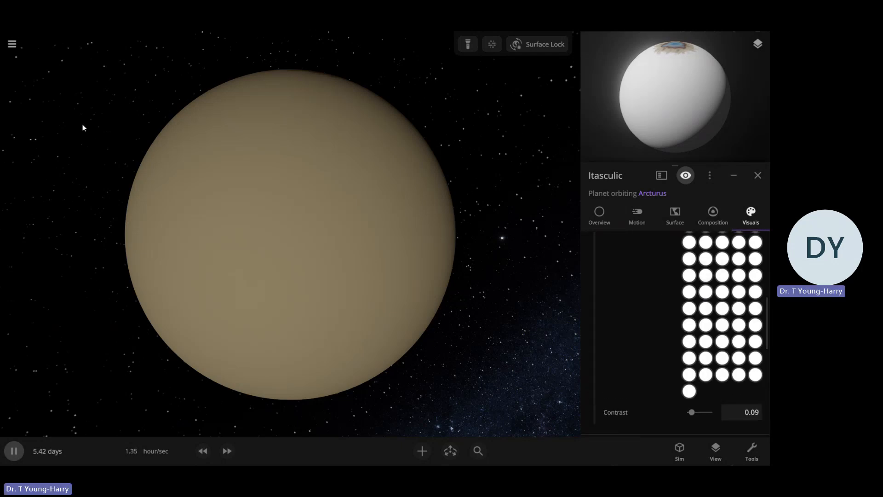
Recolor the third white band color in the sixth row from the end of the list light orange and turn the planet toward that band
left_click(723, 306)
left_click(649, 312)
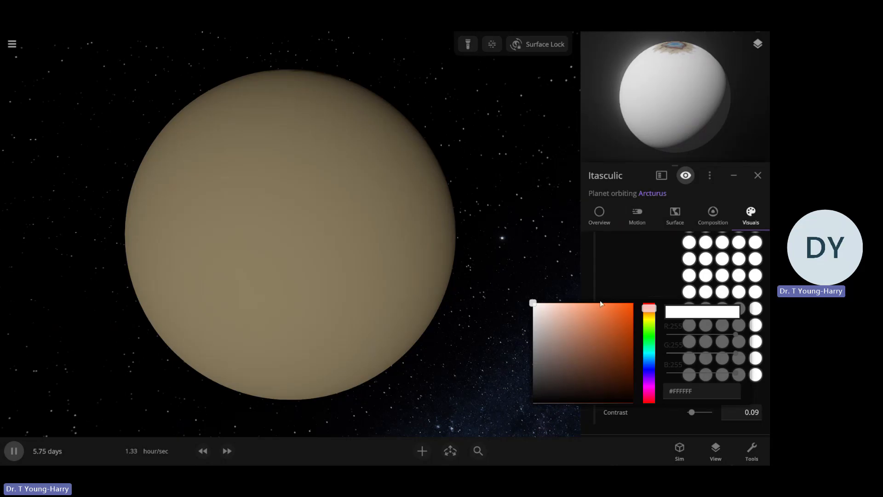
left_click(647, 313)
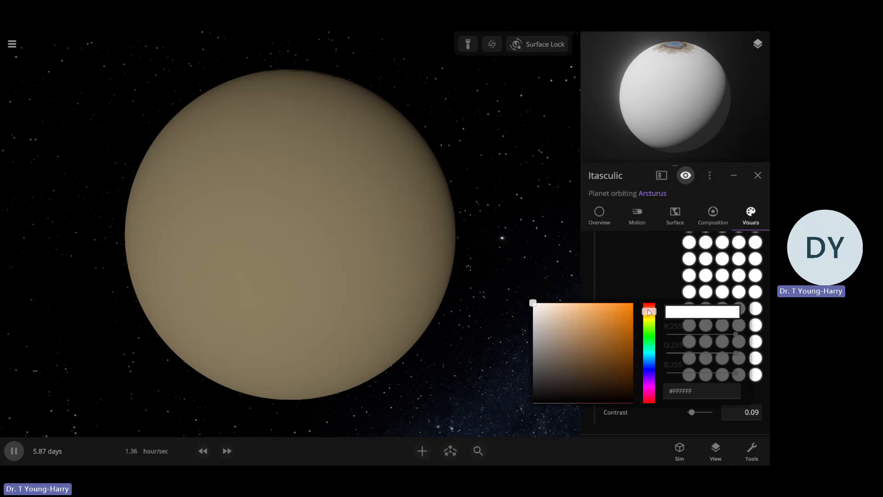
left_click(647, 309)
left_click(647, 312)
left_click(581, 303)
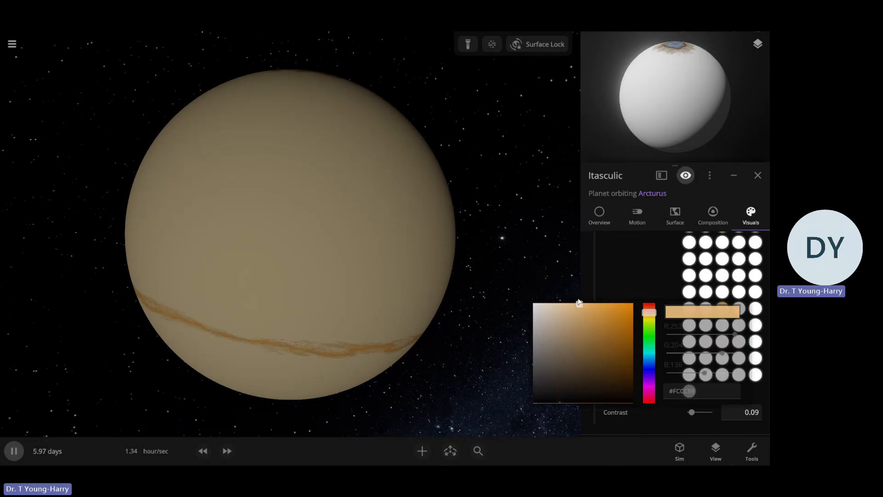
left_click_drag(398, 325, 418, 309)
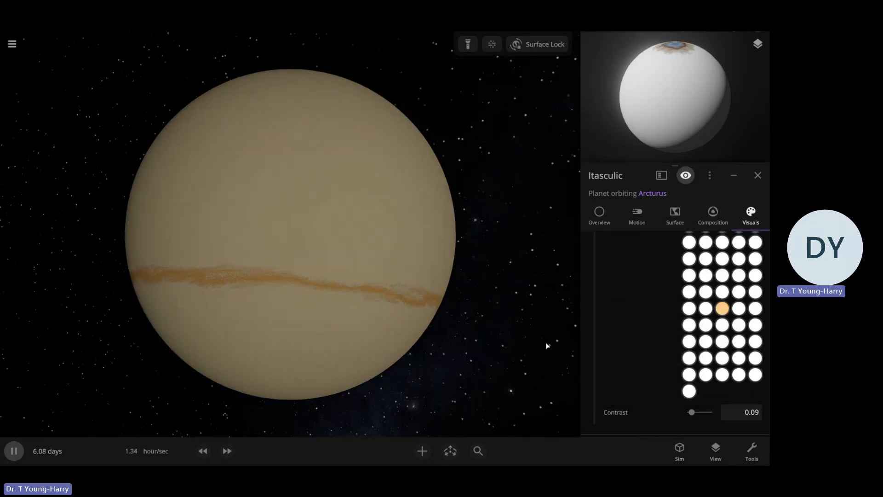
Recolor the white band color two rows above the light orange one to the peach tone #FFCA9B
left_click(723, 277)
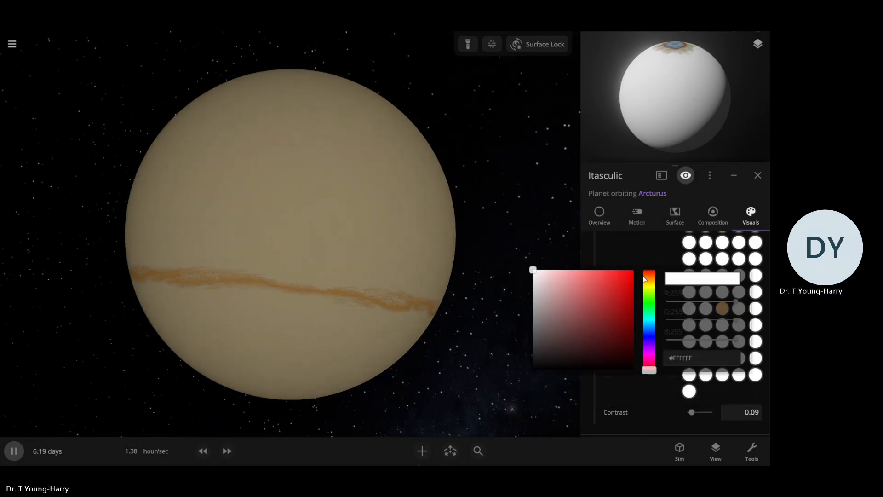
left_click(644, 278)
left_click(575, 274)
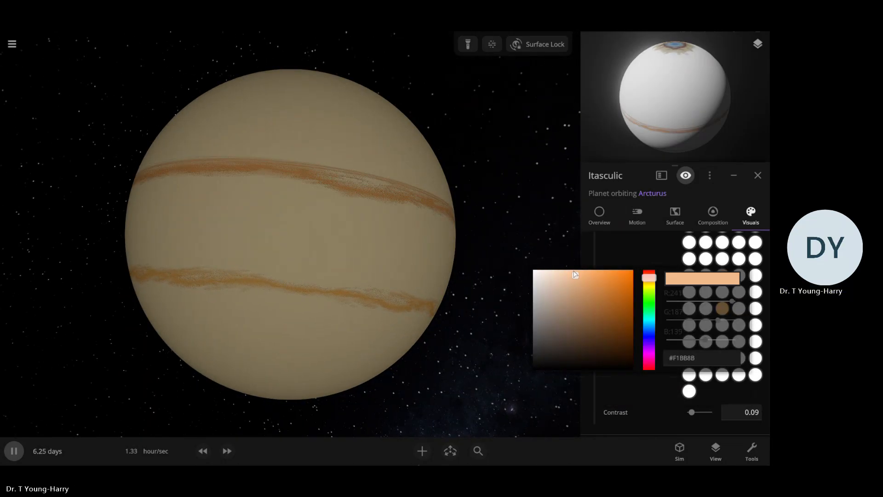
left_click(645, 256)
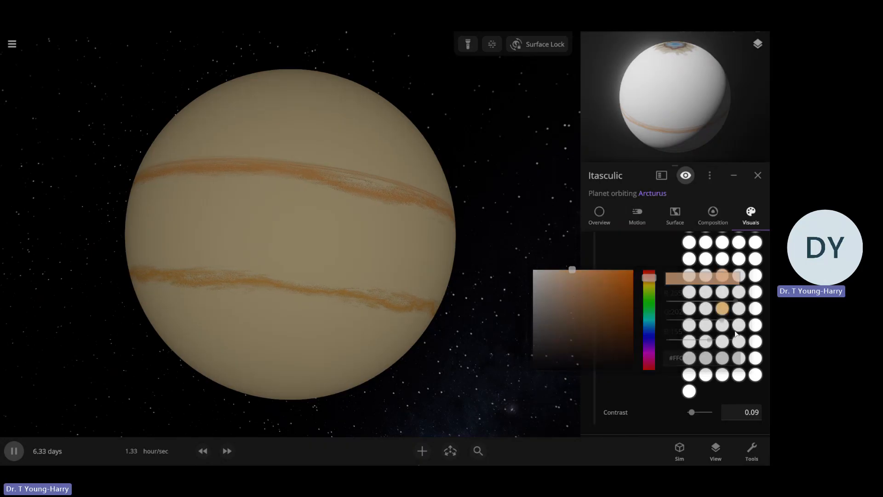
In the fourth-last band color row, recolor the first color pale yellow-orange and the fourth color peach #FFC9A3
left_click(688, 342)
left_click(650, 345)
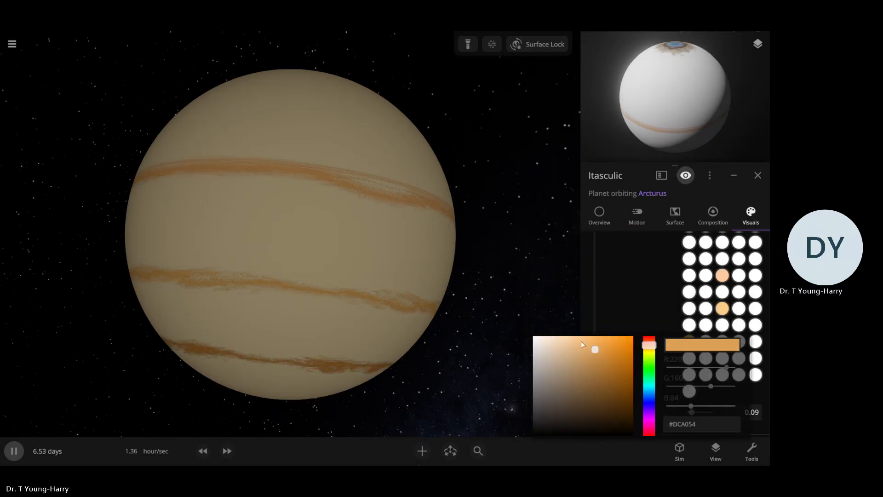
left_click_drag(580, 340, 562, 333)
left_click(634, 300)
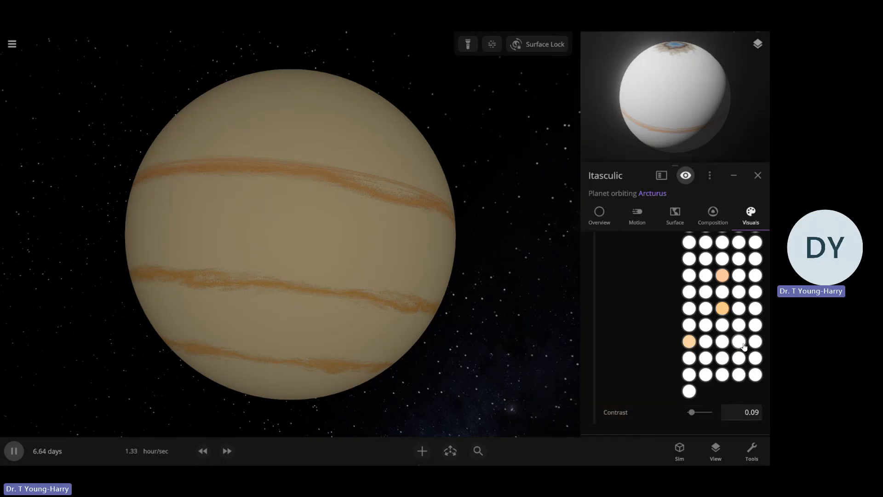
left_click(737, 341)
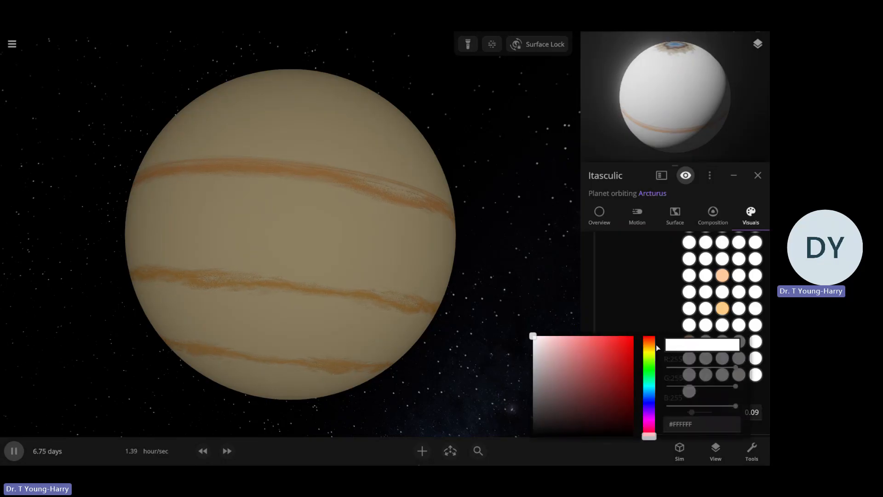
left_click(649, 343)
left_click_drag(593, 358, 569, 335)
left_click(675, 310)
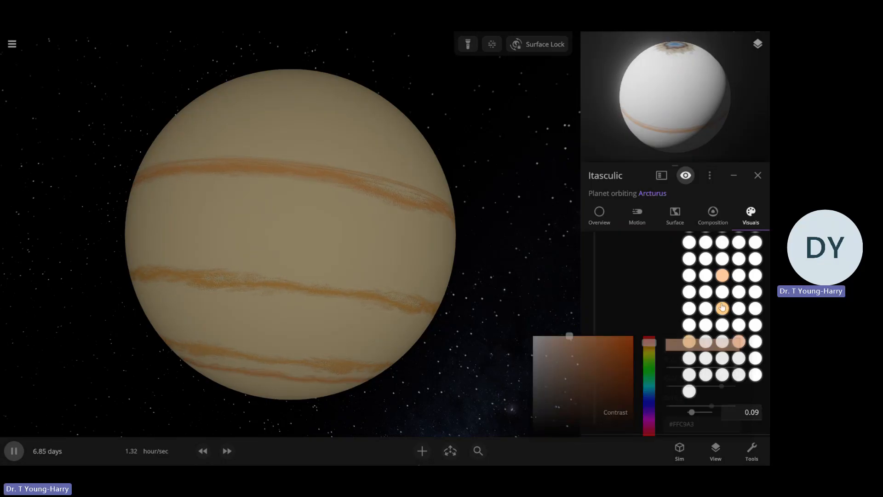
In the band color row between the first two recolored rows, set the first color to #FCBE9B and the last to #FFCCA4
left_click(697, 290)
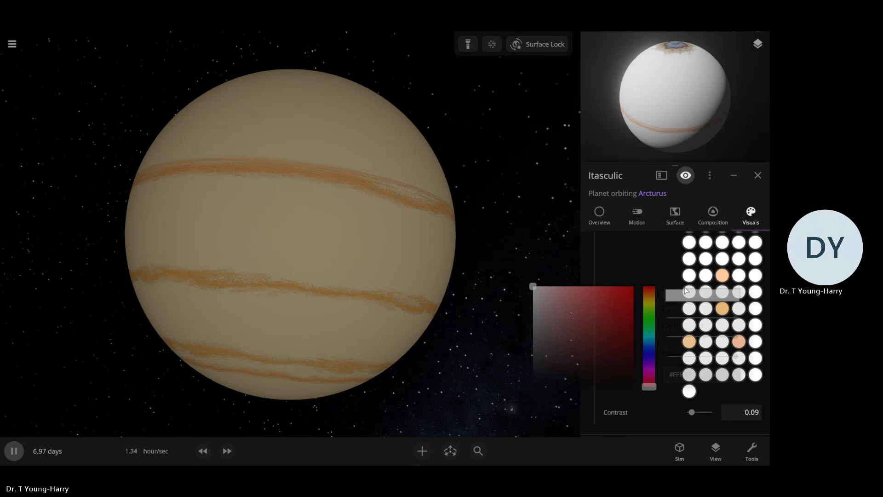
left_click(647, 292)
left_click_drag(583, 314, 572, 285)
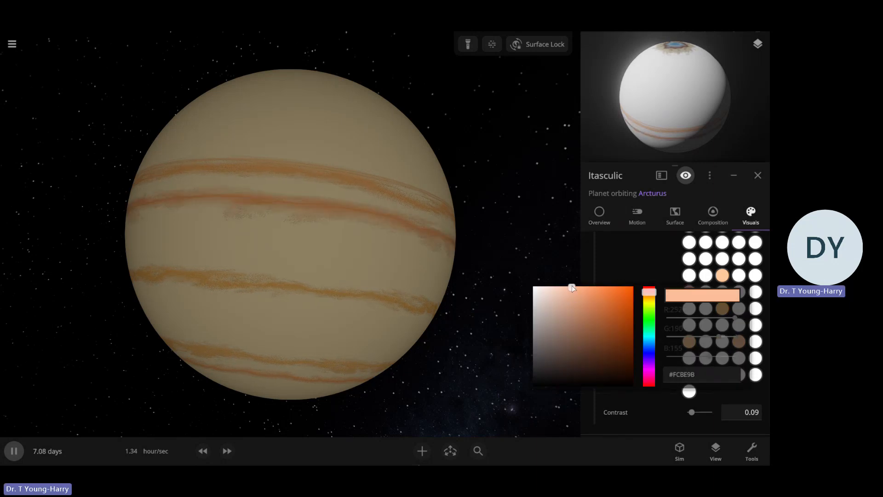
left_click(653, 271)
left_click(753, 298)
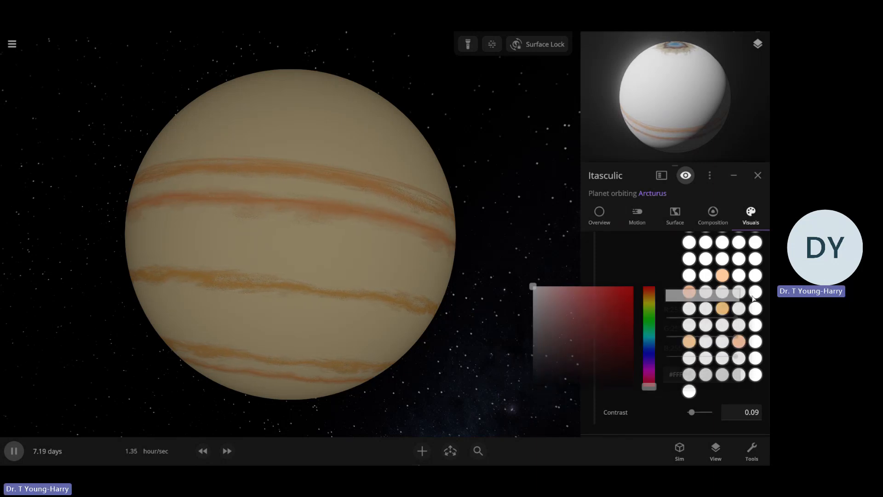
left_click(649, 293)
left_click(582, 319)
left_click_drag(572, 302, 569, 274)
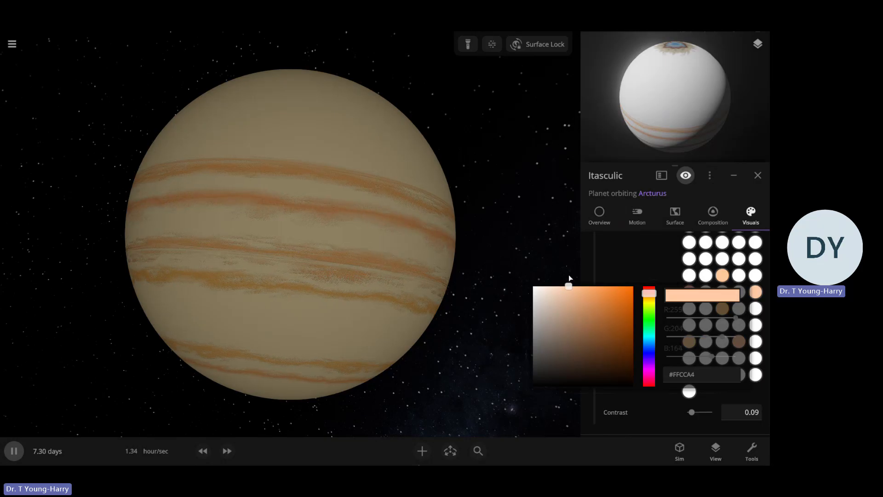
left_click(617, 265)
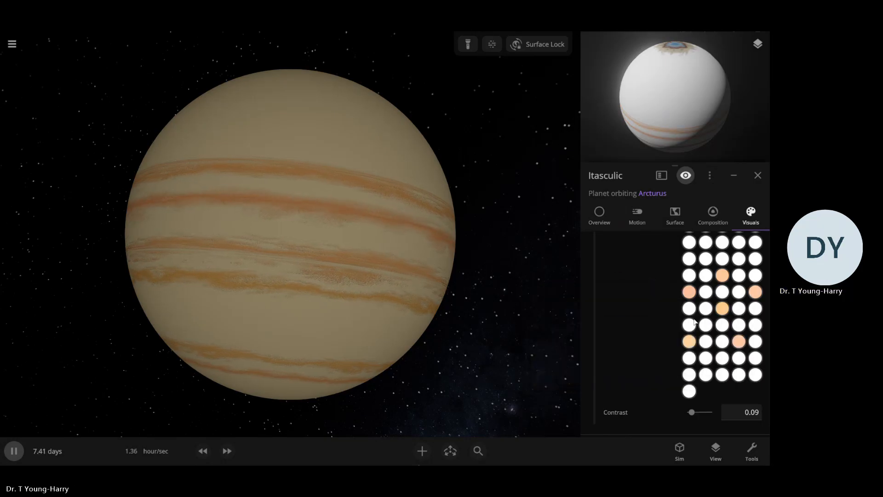
Set the first band color in the fifth-last row, directly above the pale yellow-orange one, to light orange #FFC18C
left_click(692, 323)
left_click(650, 326)
left_click_drag(608, 324, 578, 319)
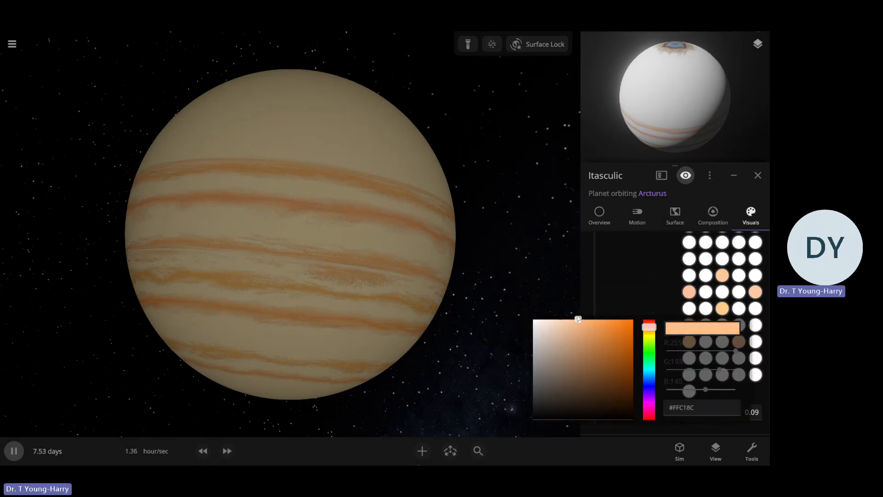
left_click(634, 282)
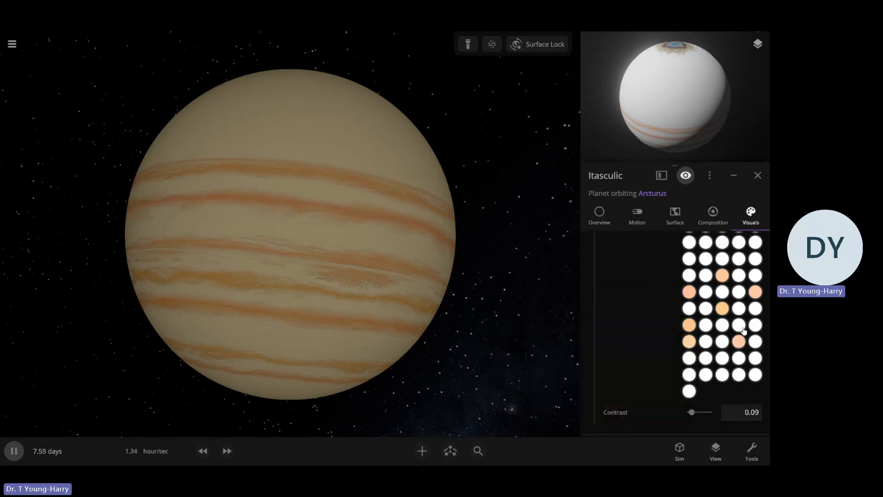
Set the white band color beside the pale yellow-orange one in the fourth-last row to #FFD4A4
left_click(705, 340)
left_click(650, 344)
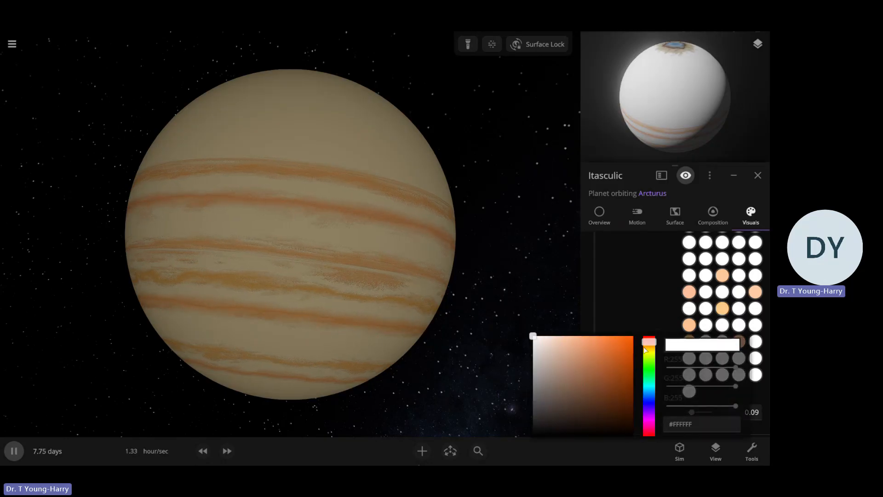
left_click(648, 346)
left_click(572, 341)
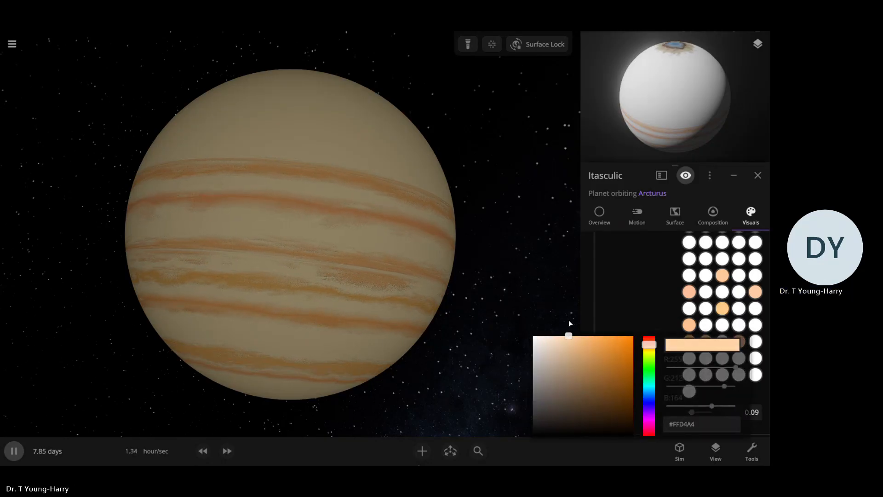
left_click(648, 303)
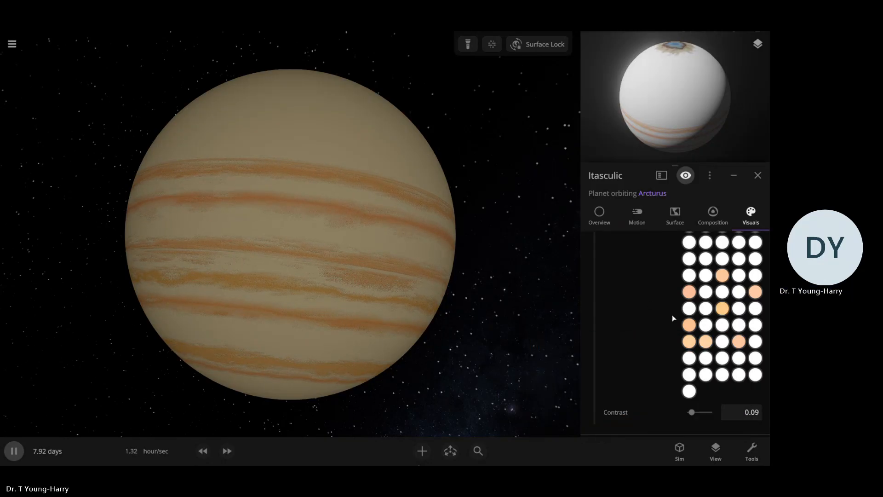
Recolor the third band color in the third-last row to a pale salmon tone
left_click(721, 362)
left_click(647, 349)
left_click_drag(594, 361, 582, 353)
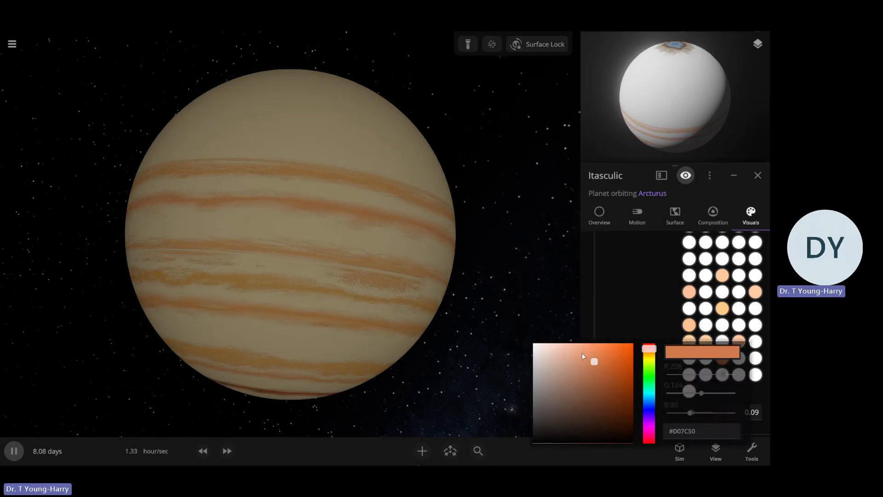
left_click(573, 340)
left_click(671, 315)
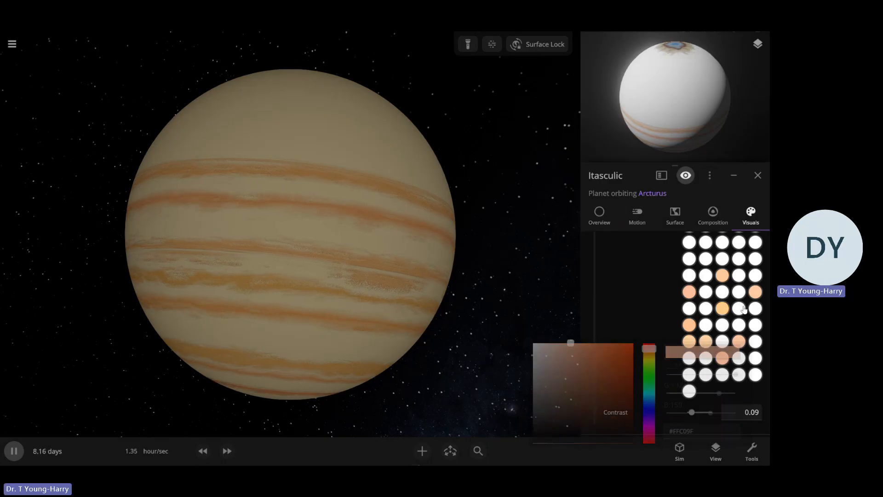
Recolor the fourth band color in the sixth-last row, next to the light orange one, to a dark orange-brown
left_click(706, 325)
left_click(648, 312)
left_click(611, 342)
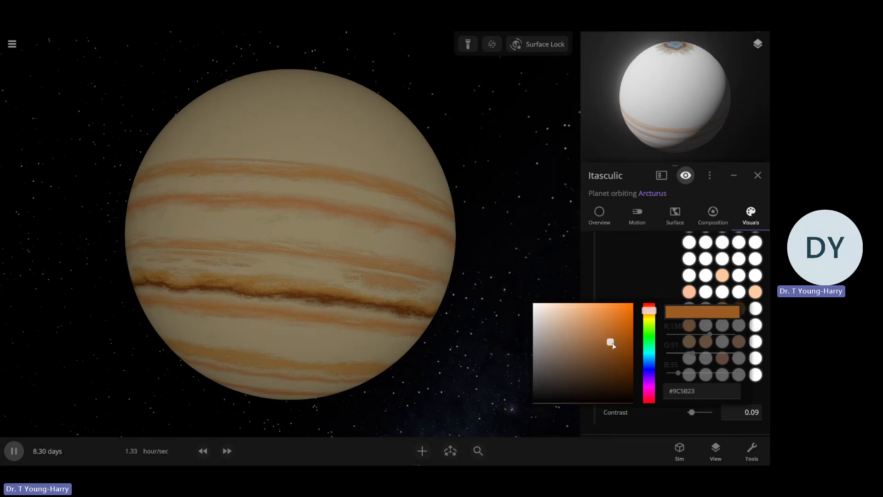
mouse_move(611, 343)
left_mouse_down()
mouse_move(620, 345)
mouse_move(621, 335)
left_mouse_up()
left_click(745, 325)
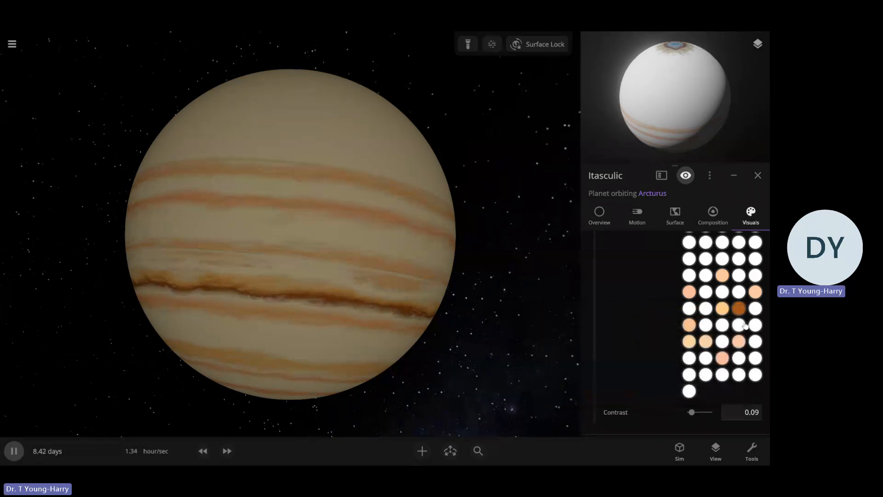
Set the last band color in the same row, beside the dark orange-brown one, to the deep brown #93410A
left_click(754, 322)
left_click(753, 314)
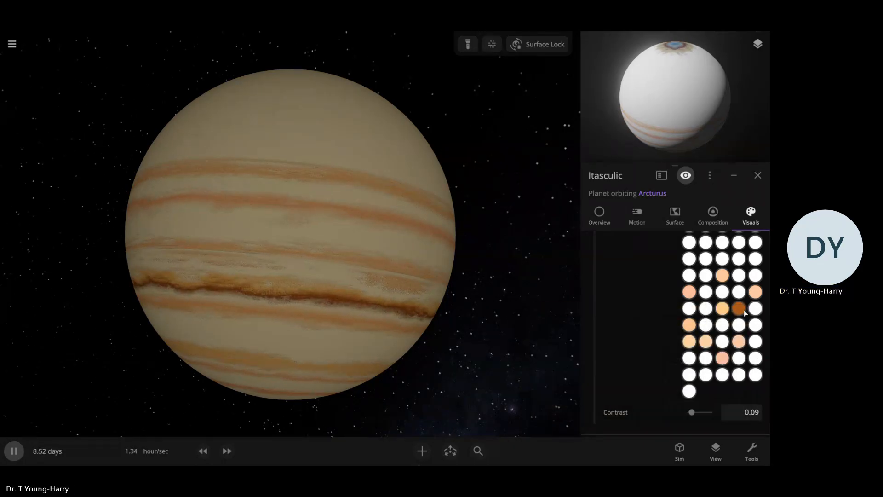
left_click(754, 311)
left_click(650, 312)
left_click_drag(611, 332, 627, 347)
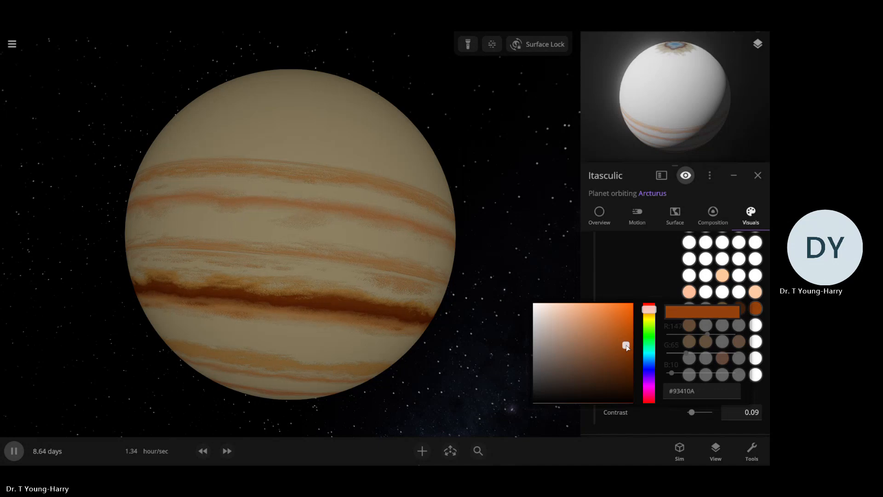
left_click(656, 272)
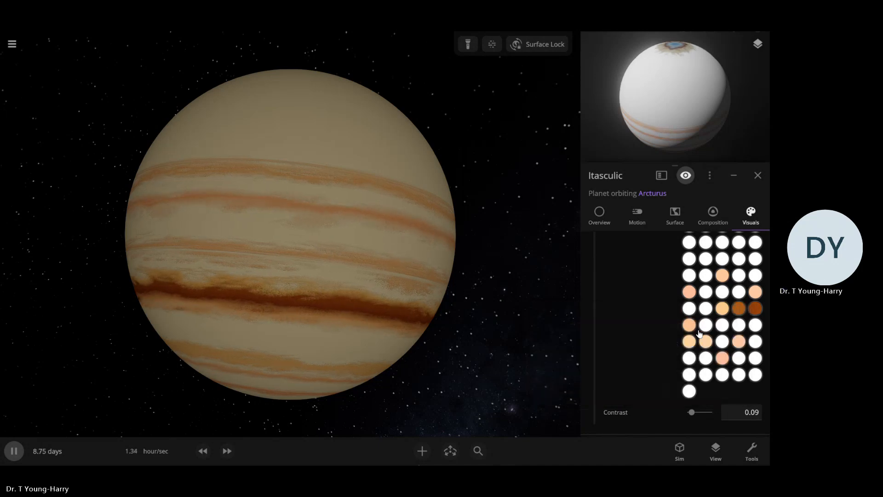
In the eighth-last band color row, recolor the second color burnt orange, about #A85412, and the first color dark reddish brown
left_click(705, 275)
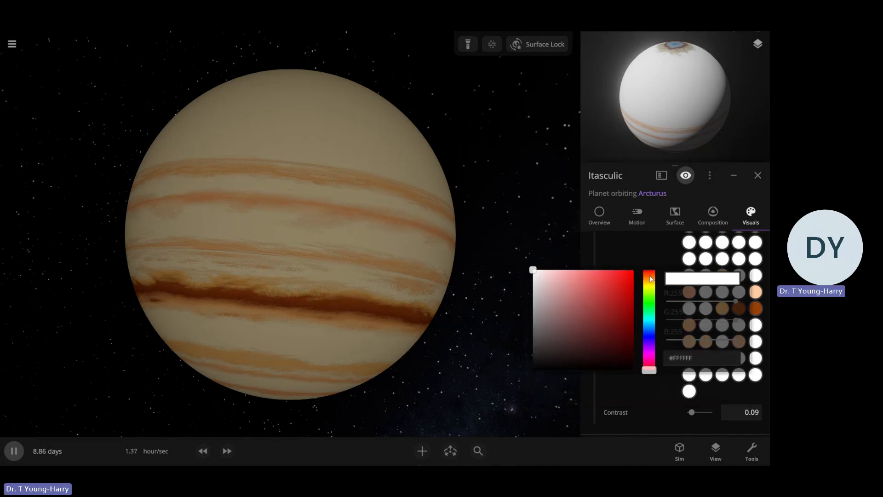
left_click(629, 288)
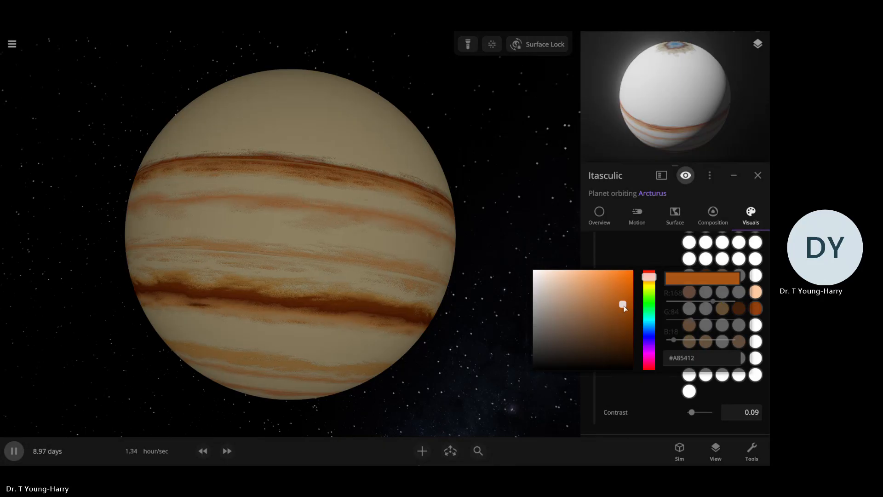
left_click(689, 275)
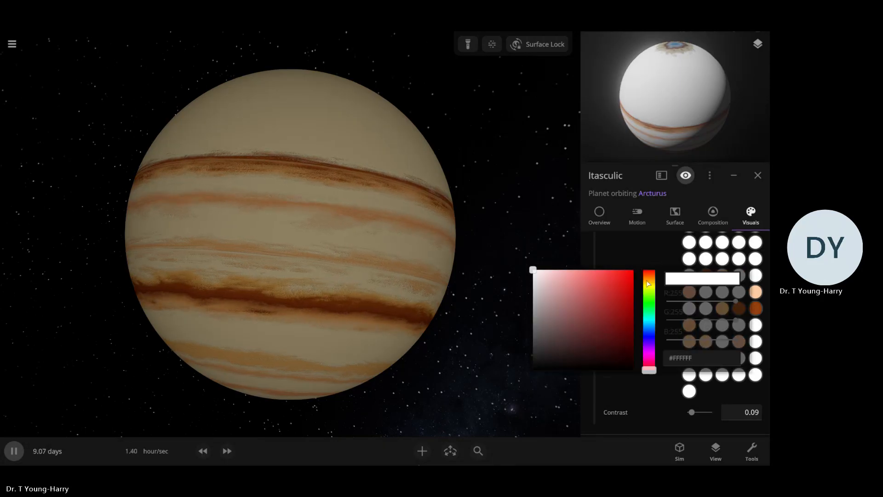
mouse_move(627, 286)
left_mouse_down()
mouse_move(614, 300)
mouse_move(627, 327)
left_mouse_up()
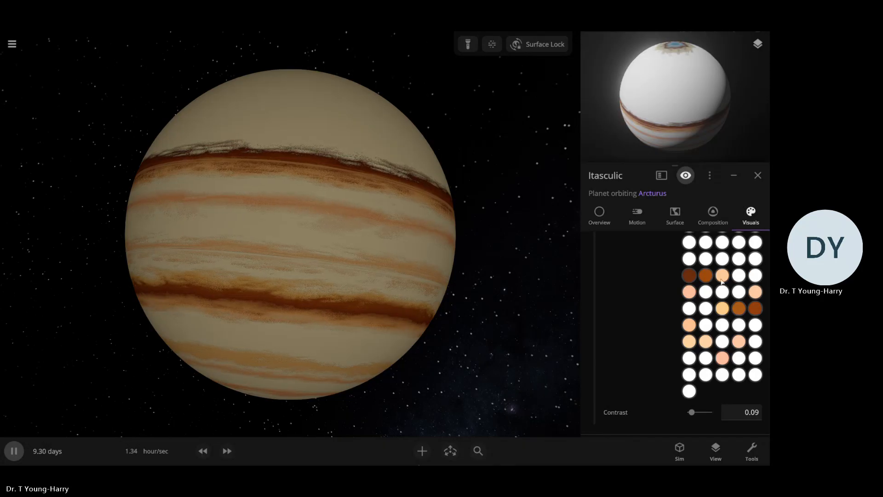
Recolor the last band color of the row just above the dark reddish brown one to a rust brown
left_click(721, 281)
left_click(650, 263)
mouse_move(610, 275)
left_mouse_down()
mouse_move(606, 286)
mouse_move(617, 292)
left_mouse_up()
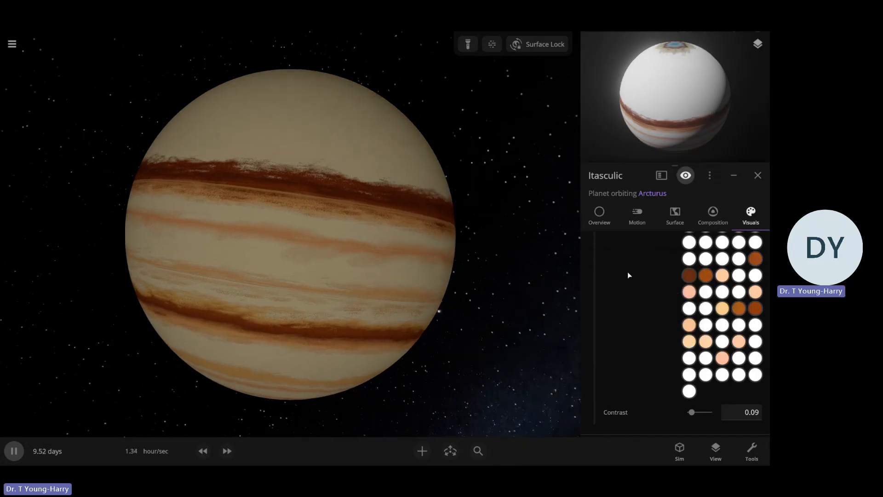
Set the fourth band color in the seventh-last row, directly above the dark orange-brown one, to #B9754B
left_click(738, 292)
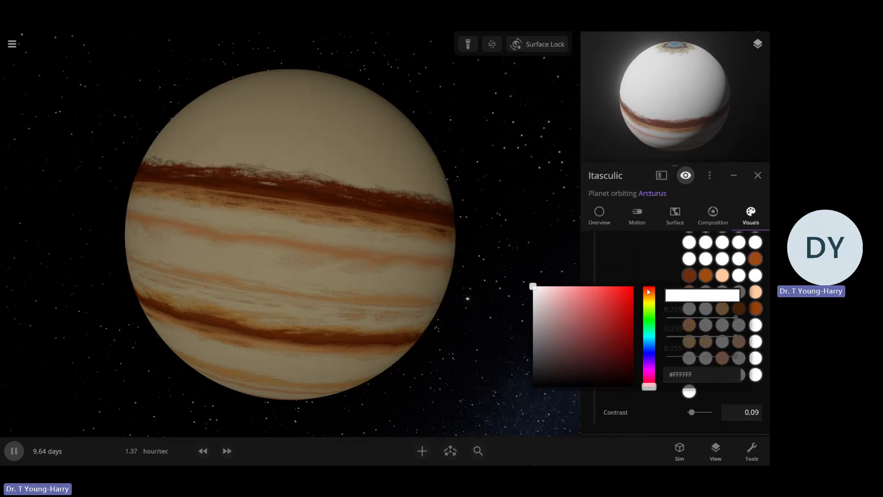
left_click(649, 292)
left_click(588, 291)
left_click_drag(588, 292, 591, 312)
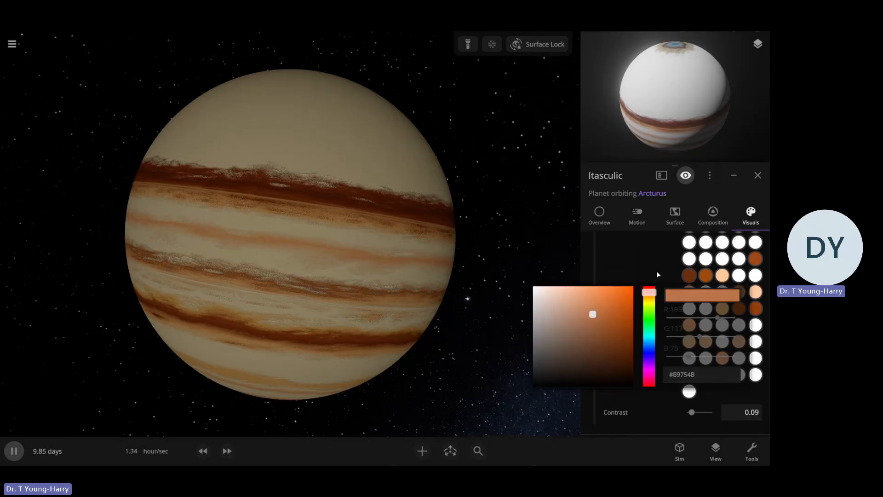
In the seventh-last band color row, set the third color to about #FFAC78 and the second color to about #FFBC93
left_click(722, 293)
left_click(650, 294)
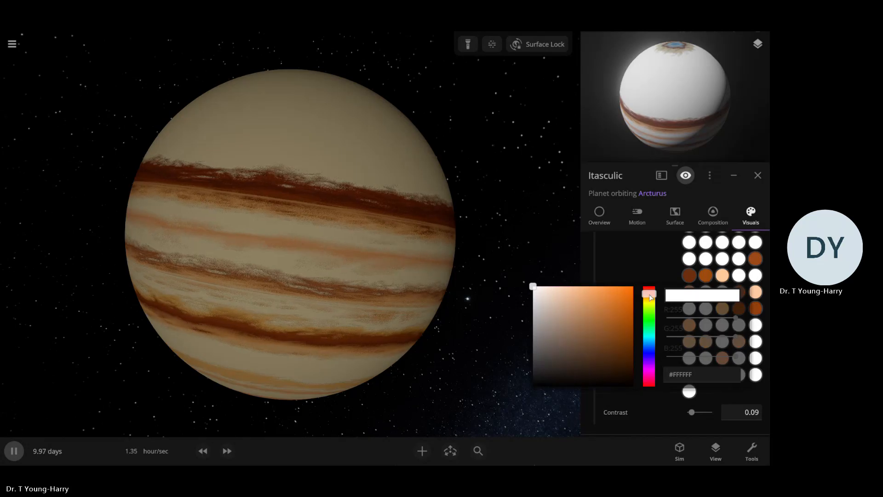
left_click(588, 289)
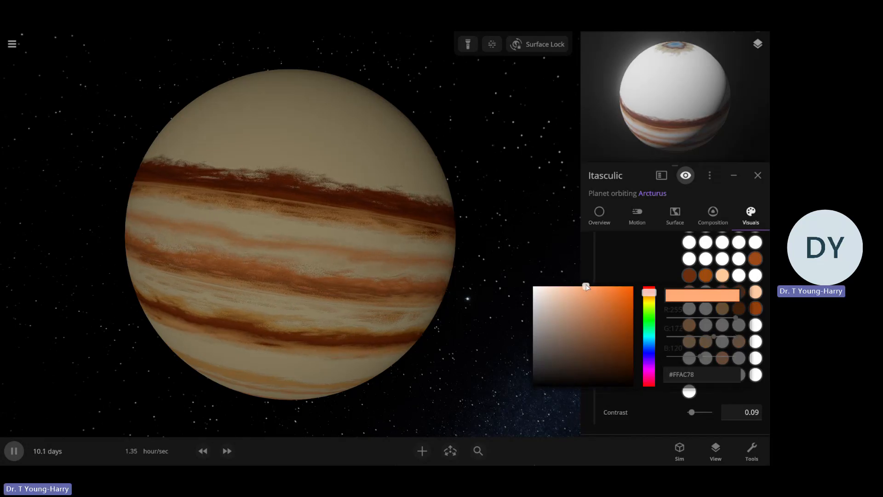
left_click(706, 293)
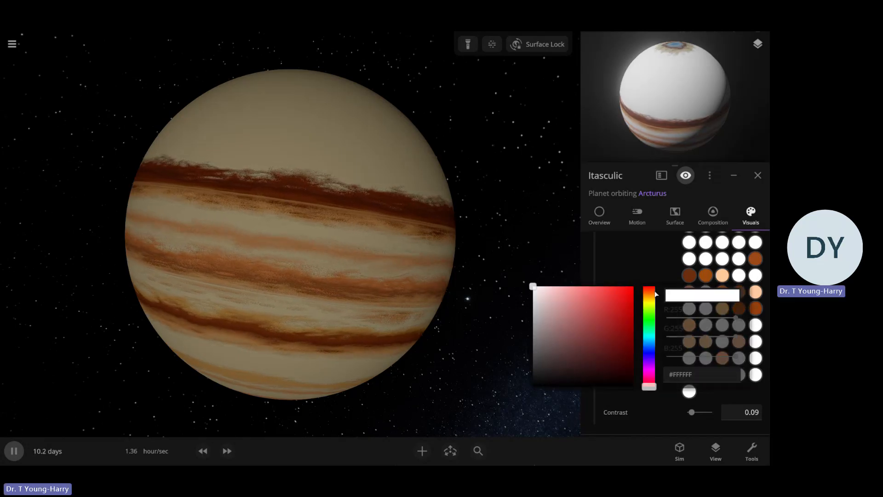
left_click(649, 293)
left_click(589, 295)
left_click(575, 286)
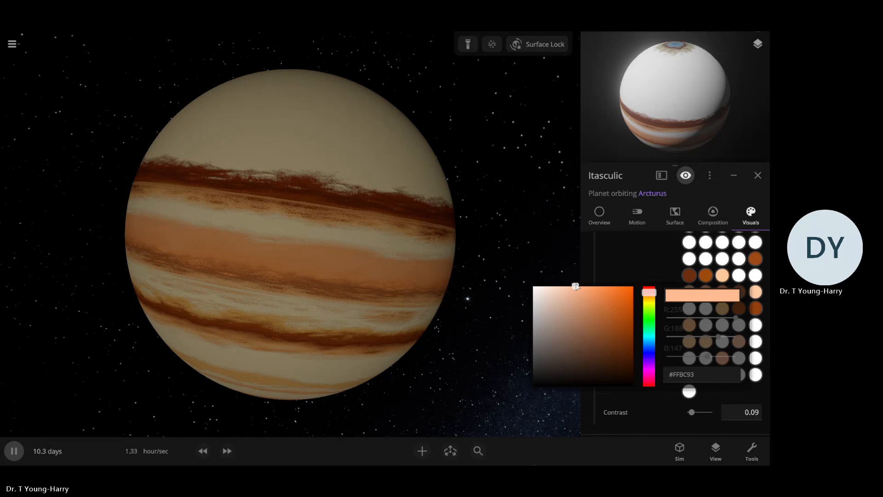
left_click(630, 263)
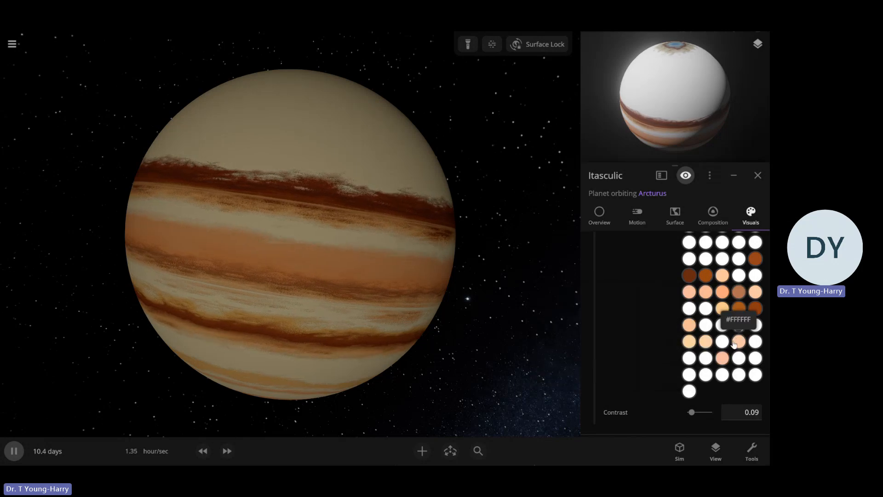
In the third-last band color row, recolor the first color salmon and the second color light orange, about #F6B686
left_click(687, 359)
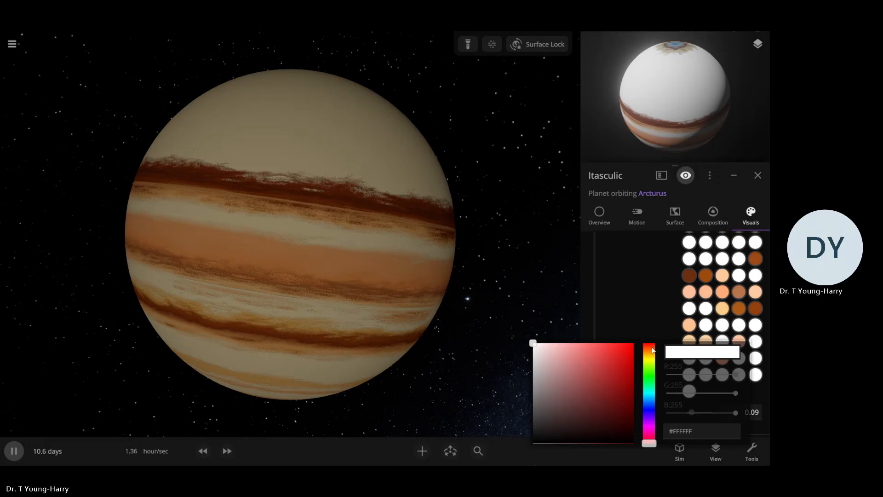
left_click(651, 348)
left_click_drag(605, 376, 580, 348)
left_click(637, 306)
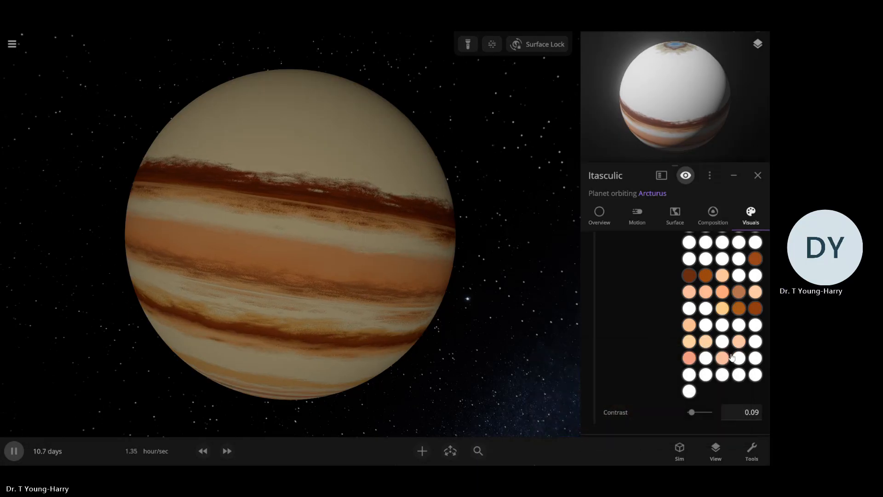
left_click(703, 359)
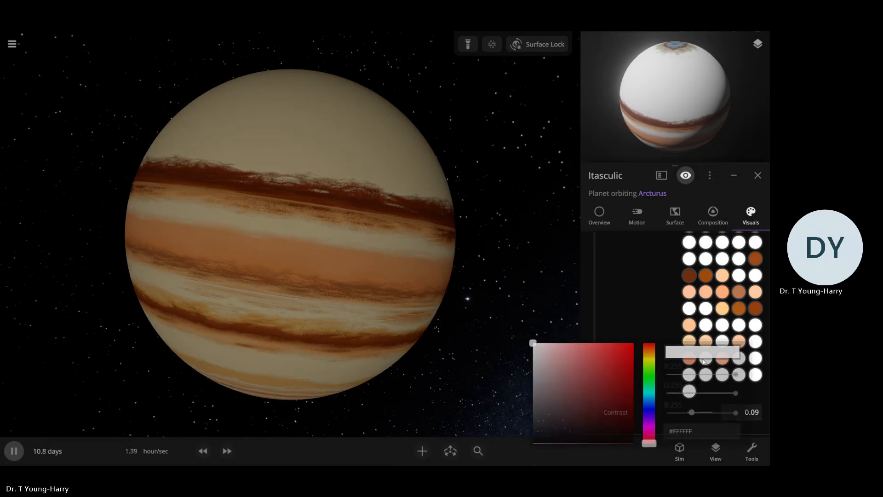
left_click(651, 354)
left_click_drag(591, 364, 578, 347)
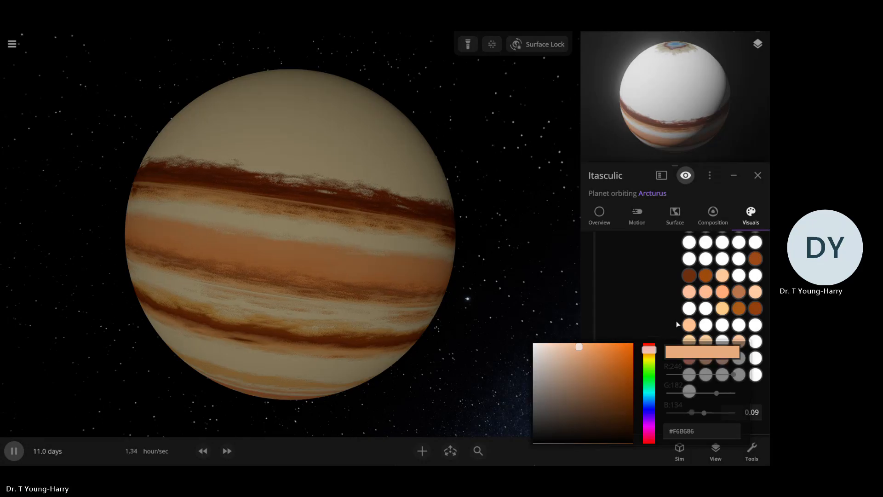
In the row ending in deep brown, recolor the second color medium brown and the first color light orange, about #ECAD7B
scroll(690, 276, "up", 3)
scroll(636, 332, "down", 2)
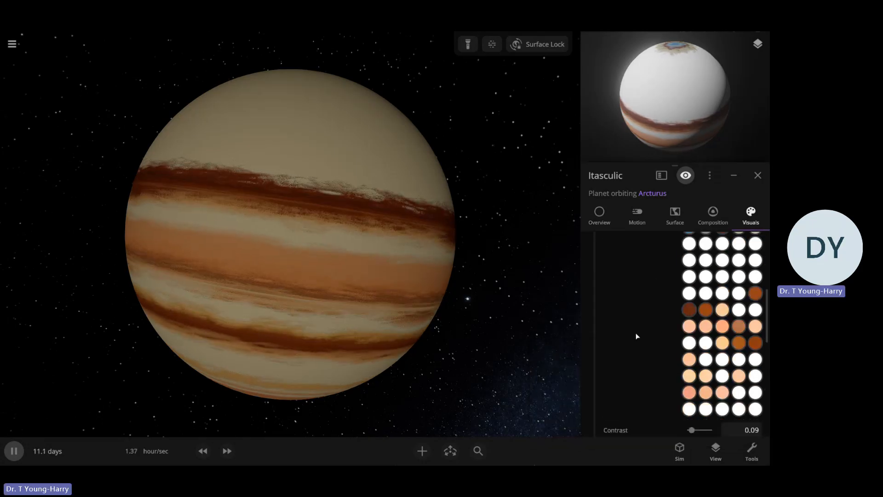
scroll(644, 330, "up", 2)
scroll(644, 330, "down", 3)
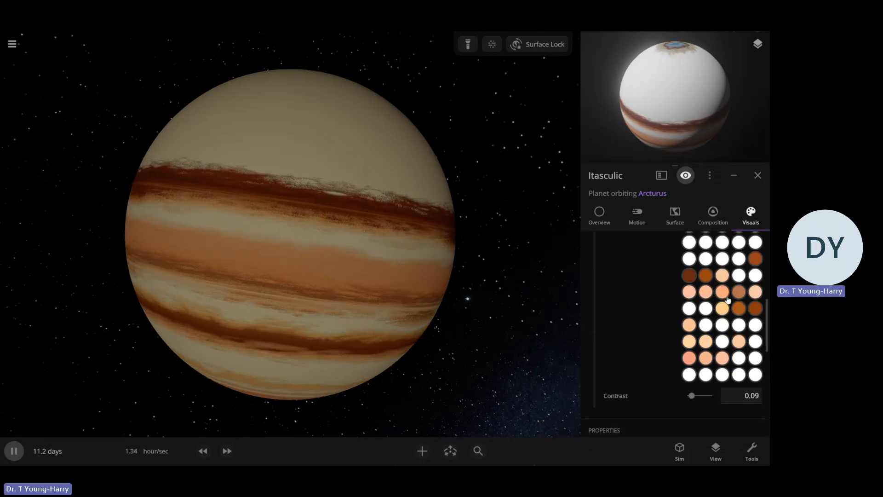
left_click(702, 309)
left_click(581, 309)
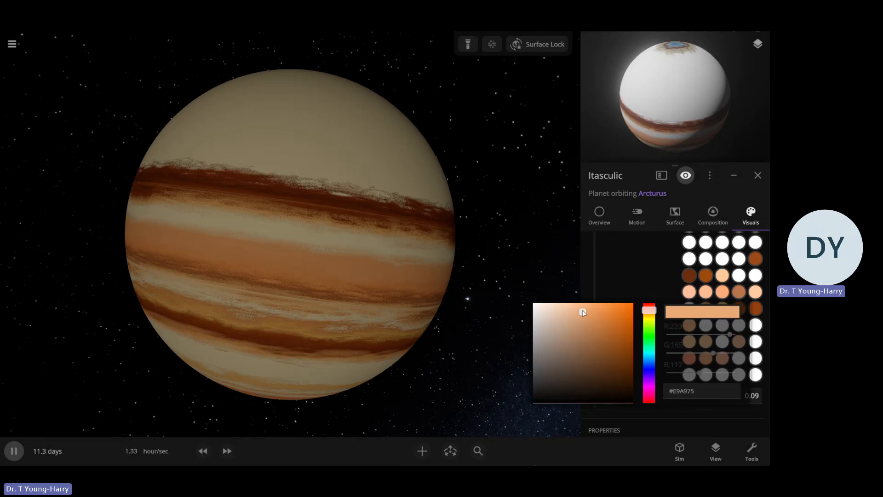
left_click_drag(582, 309, 605, 336)
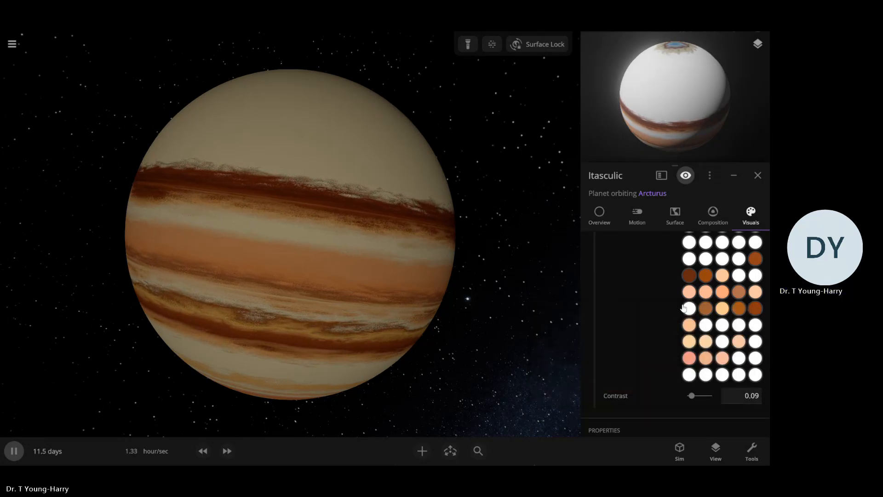
left_click(683, 311)
left_click_drag(608, 321, 581, 309)
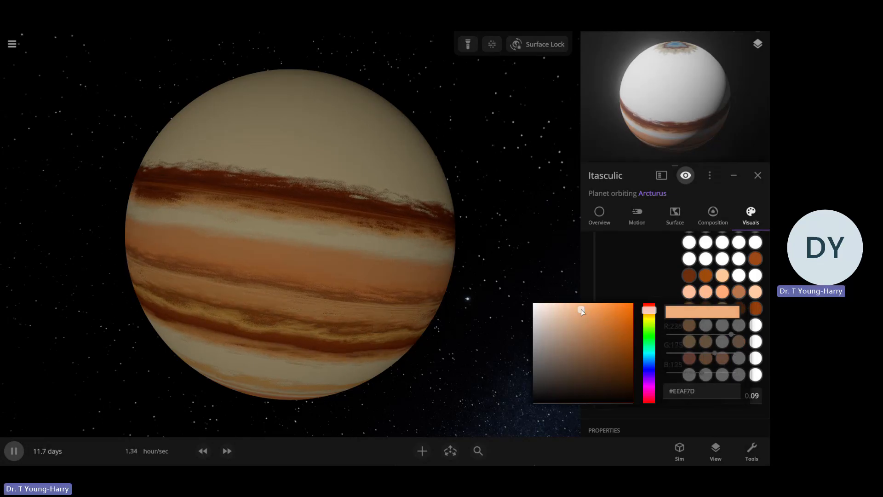
left_click(635, 289)
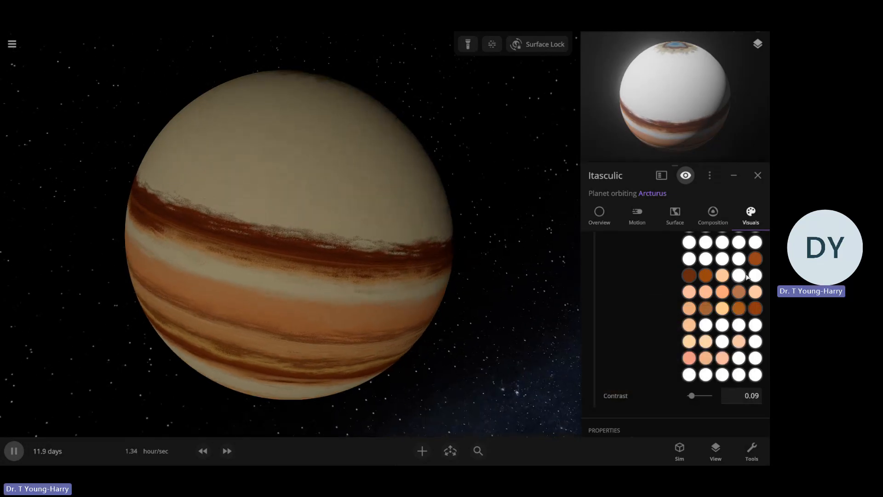
In the row starting with dark reddish brown, recolor the fourth color tan and the last color copper brown
left_click(739, 275)
left_click(649, 276)
left_click_drag(605, 277, 594, 293)
left_click(755, 277)
left_click(649, 275)
Examine the recolored planet from a distance and the bands of its southern hemisphere up close
right_click_drag(492, 271, 485, 250)
scroll(485, 250, "down", 5)
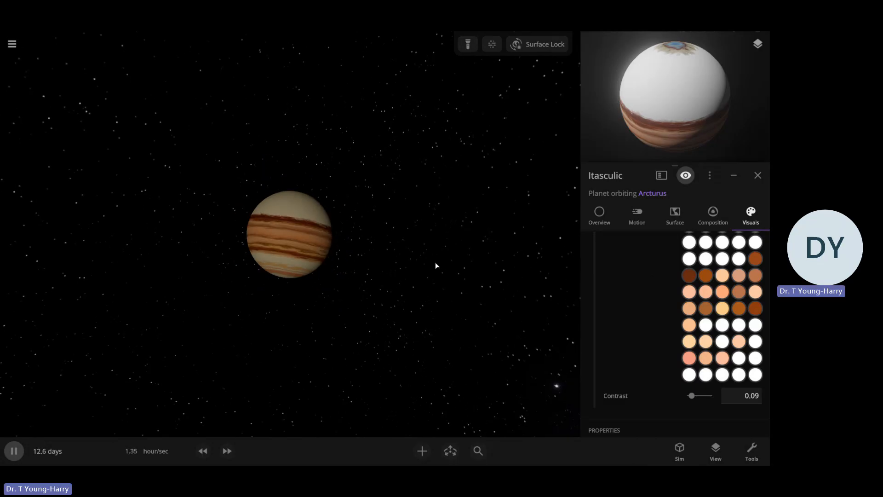
mouse_move(436, 263)
right_mouse_down()
mouse_move(349, 271)
mouse_move(445, 276)
right_mouse_up()
scroll(349, 271, "up", 2)
scroll(350, 272, "up", 5)
scroll(350, 272, "down", 3)
scroll(427, 284, "up", 3)
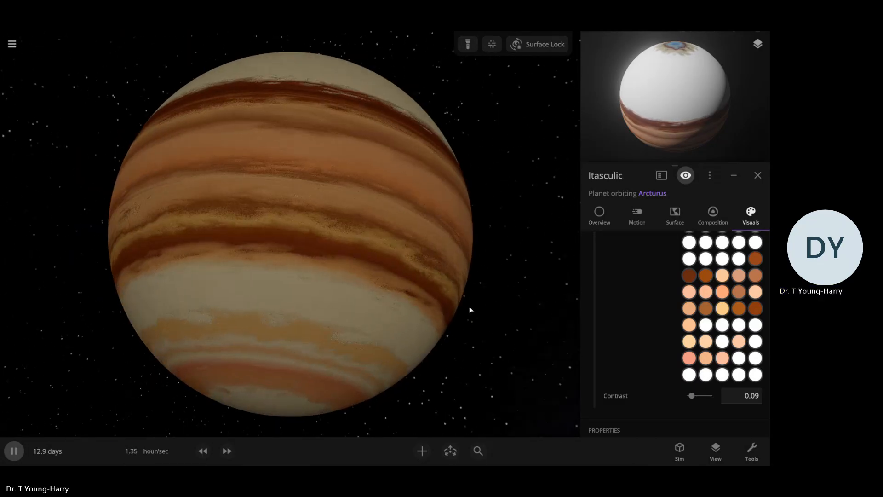
right_click_drag(470, 310, 474, 279)
Recolor the second color of the fourth-last row peach and the fourth color of the second-last row light orange
left_click(706, 326)
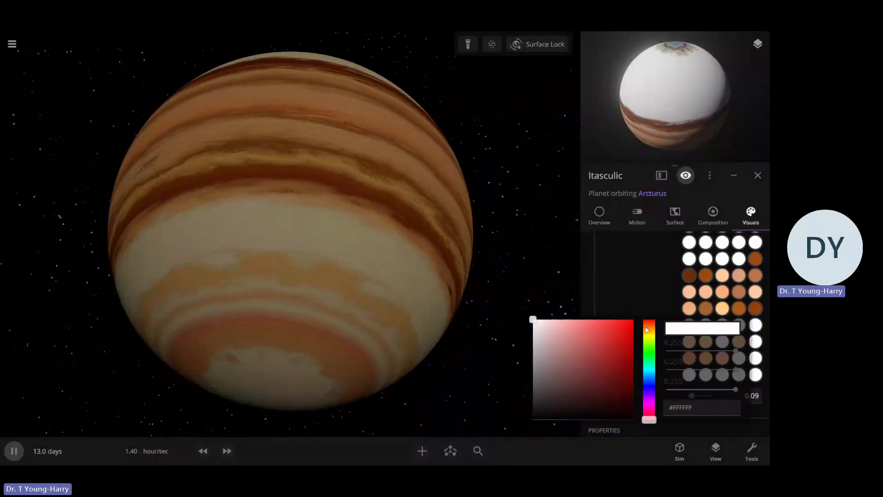
left_click(651, 325)
mouse_move(569, 333)
left_mouse_down()
mouse_move(570, 347)
mouse_move(598, 365)
mouse_move(567, 335)
mouse_move(570, 323)
left_mouse_up()
left_click(713, 307)
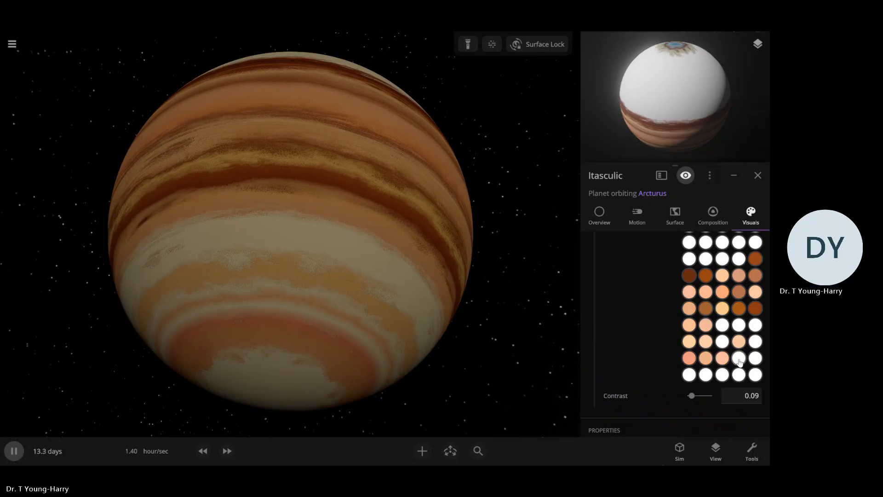
left_click(739, 358)
left_click(652, 351)
left_click_drag(609, 360, 572, 348)
left_click(650, 319)
Recolor the third color in the third-last band color row, between the two peach ones, a medium orange-brown
left_click(719, 342)
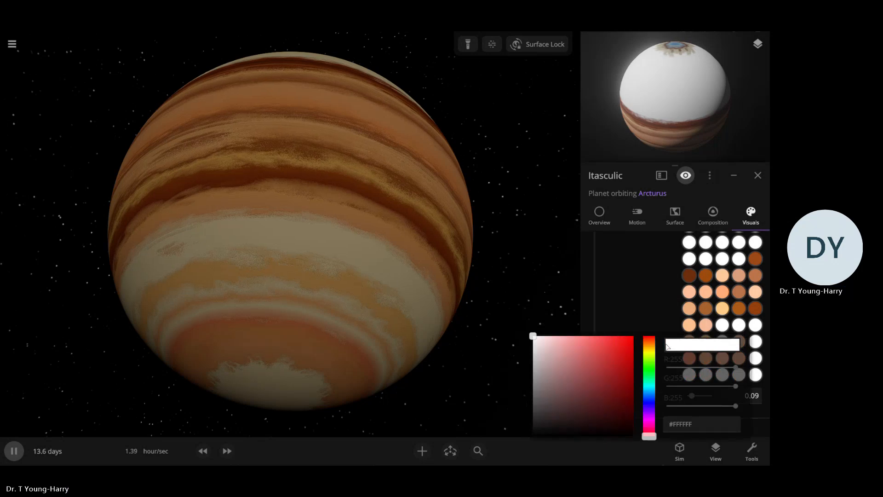
left_click(649, 343)
left_click_drag(582, 340, 605, 358)
left_click(632, 309)
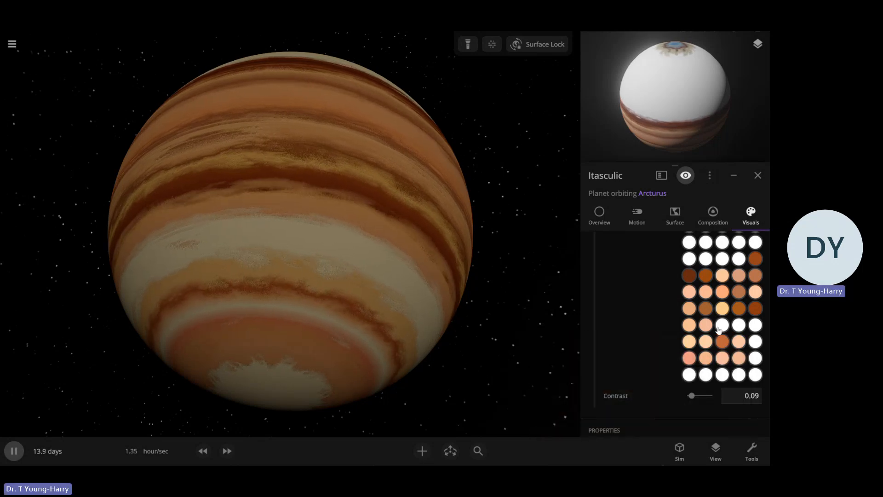
In the fourth-last band color row, set the third color to brown, about #653410, and the fourth color to very dark reddish brown
left_click(720, 326)
left_click(651, 328)
left_click_drag(585, 352, 614, 375)
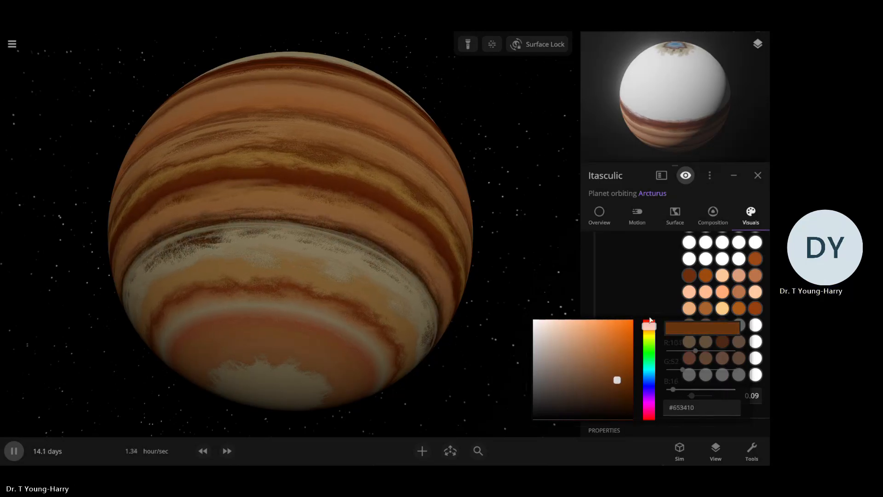
left_click(670, 309)
left_click(738, 326)
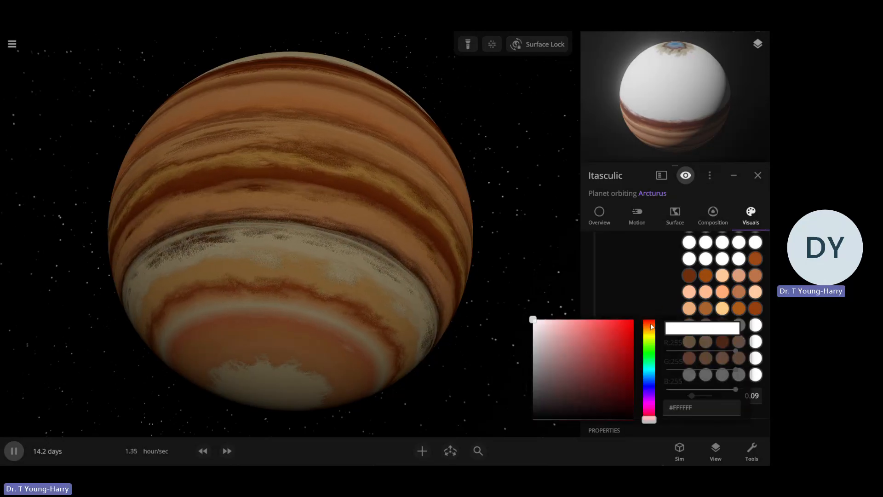
left_click(651, 329)
left_click_drag(586, 334, 617, 376)
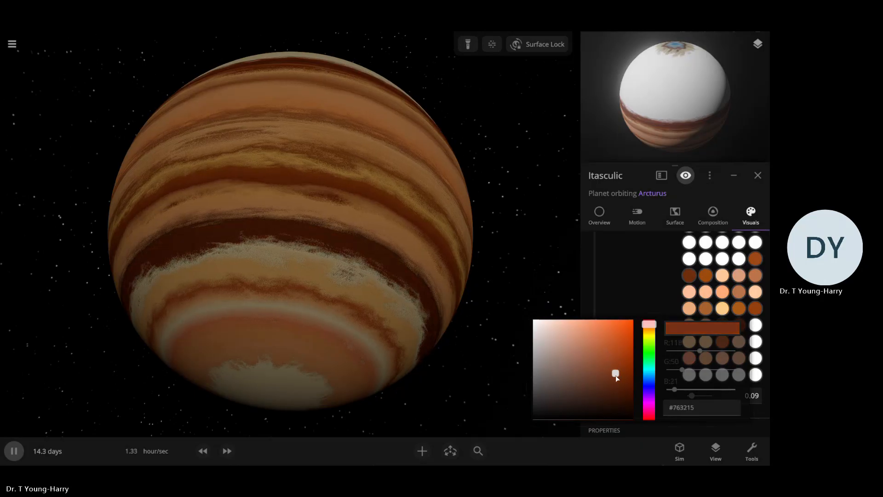
left_click(666, 309)
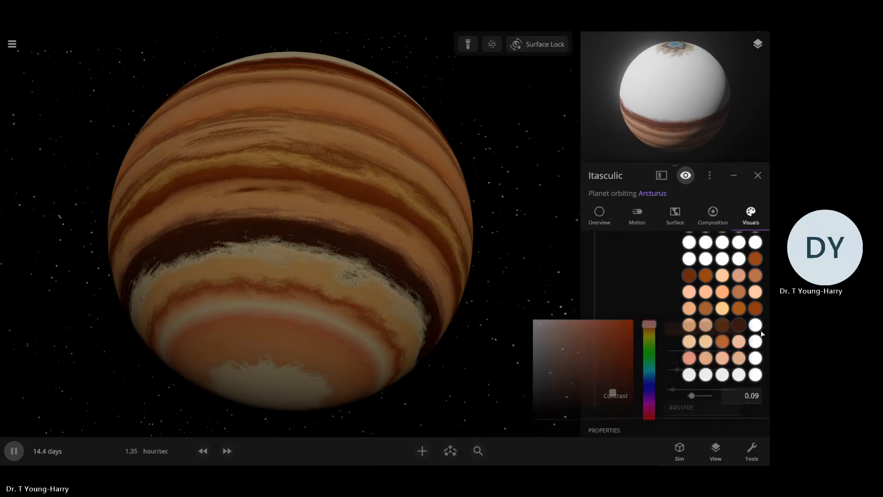
Recolor the last color in the fourth-last row, beside the very dark reddish brown one, a deep orange-brown
left_click(755, 326)
left_click(651, 326)
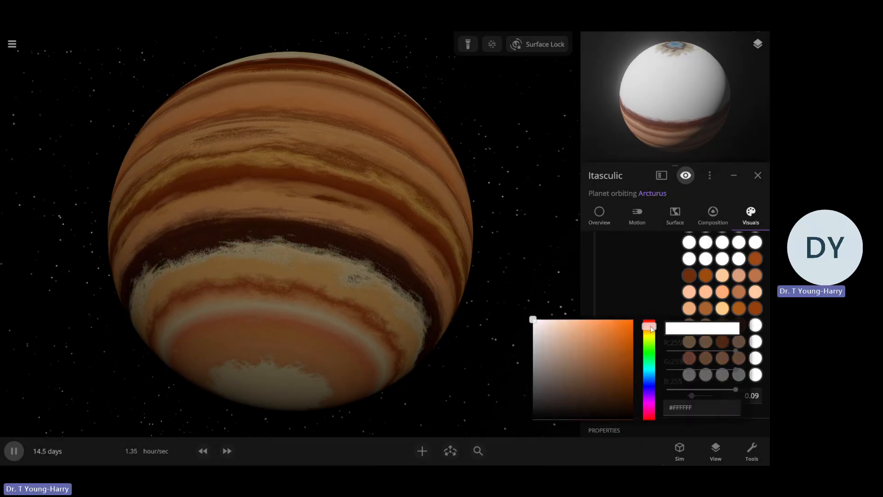
left_click_drag(616, 358, 634, 368)
left_click(465, 324)
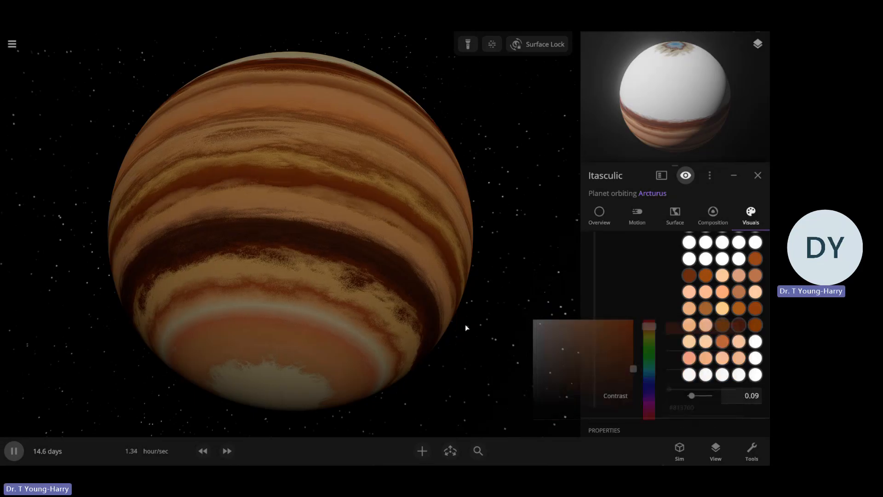
Change the yellowish third color in the fifth-last band color row to a salmon orange, about #EE9667
scroll(465, 324, "down", 5)
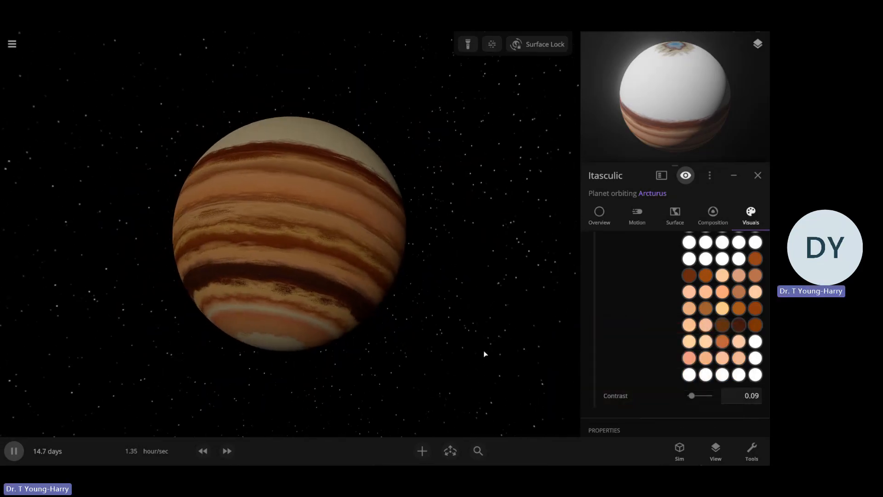
left_click(722, 309)
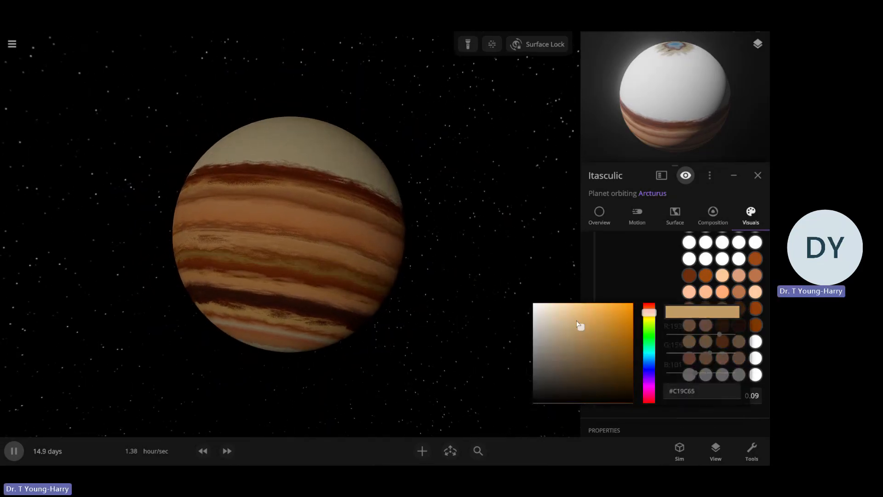
mouse_move(578, 324)
left_mouse_down()
mouse_move(604, 356)
mouse_move(588, 337)
left_mouse_up()
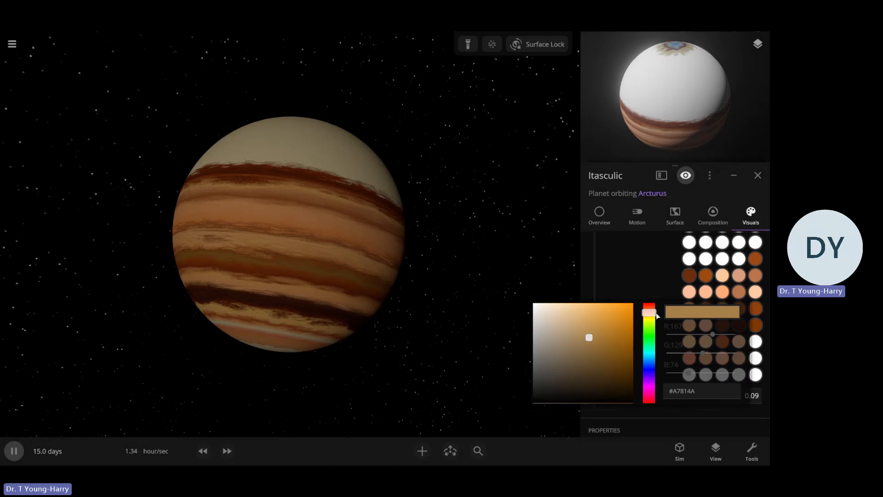
left_click_drag(657, 316, 649, 308)
left_click(592, 315)
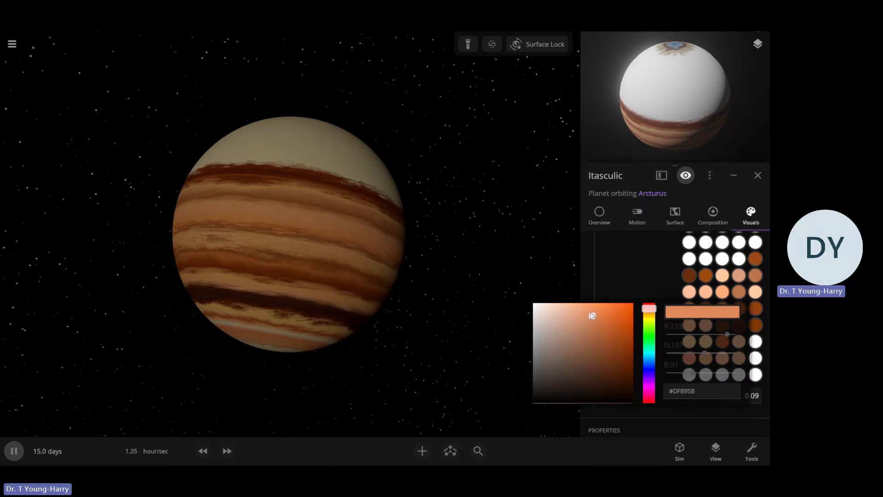
left_click(648, 283)
left_click_drag(450, 250, 545, 243)
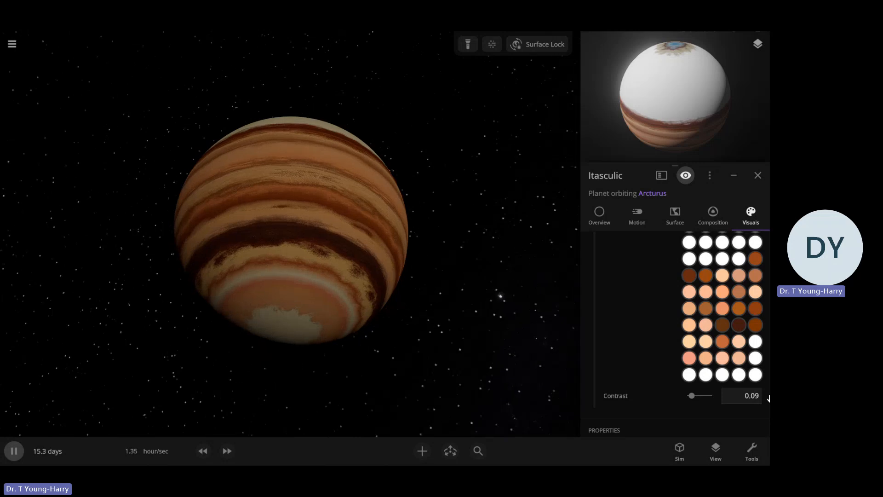
left_click(757, 344)
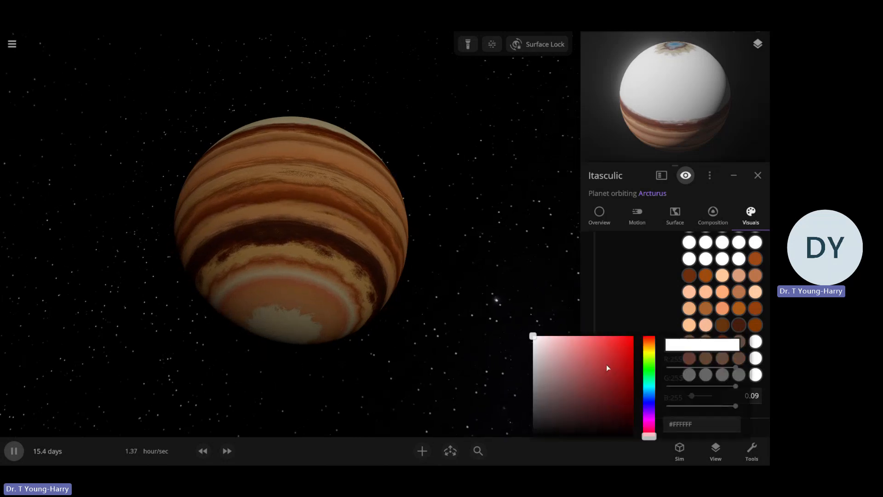
left_click_drag(606, 365, 526, 321)
left_click(526, 321)
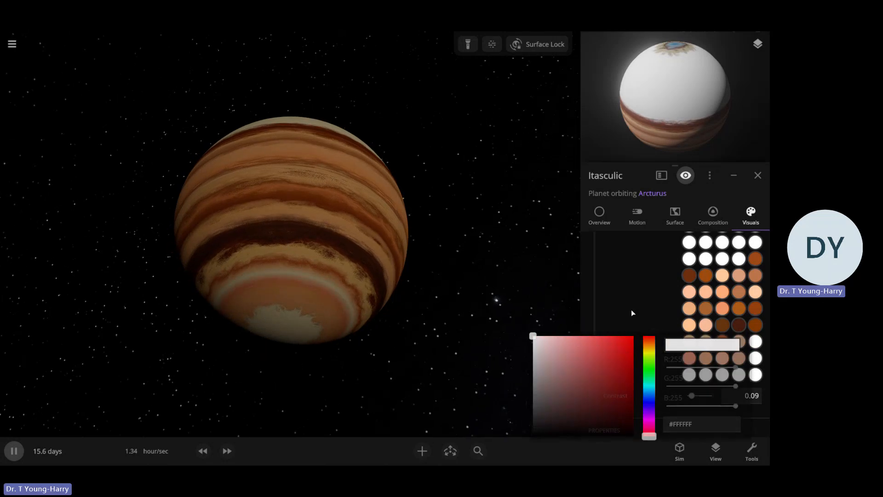
Recolor the last color in the second-last band color row a strong salmon orange
left_click(755, 358)
mouse_move(619, 381)
left_mouse_down()
mouse_move(587, 359)
mouse_move(610, 370)
mouse_move(593, 355)
left_mouse_up()
left_click(649, 349)
left_click(666, 323)
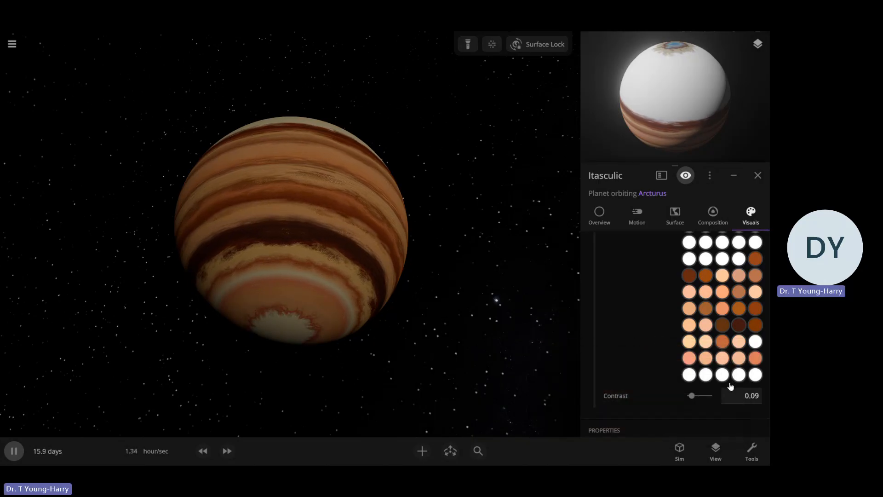
Recolor the first color in the last band color row a muted brown and the second color brown, about #804B18
left_click(690, 374)
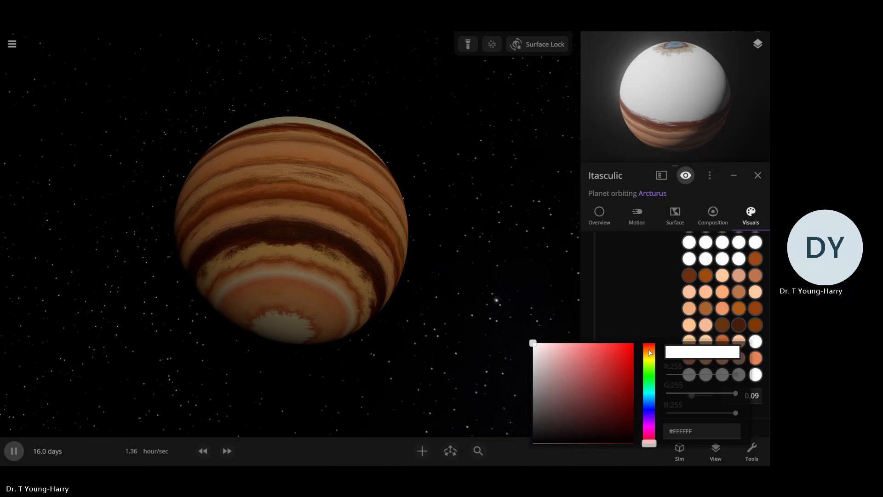
left_click(649, 350)
mouse_move(587, 374)
left_mouse_down()
mouse_move(563, 359)
mouse_move(599, 387)
left_mouse_up()
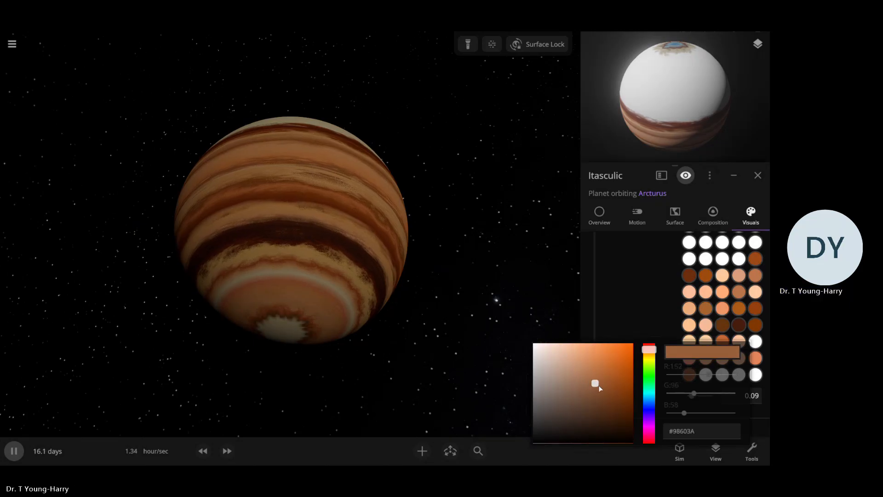
left_click(604, 333)
left_click(706, 375)
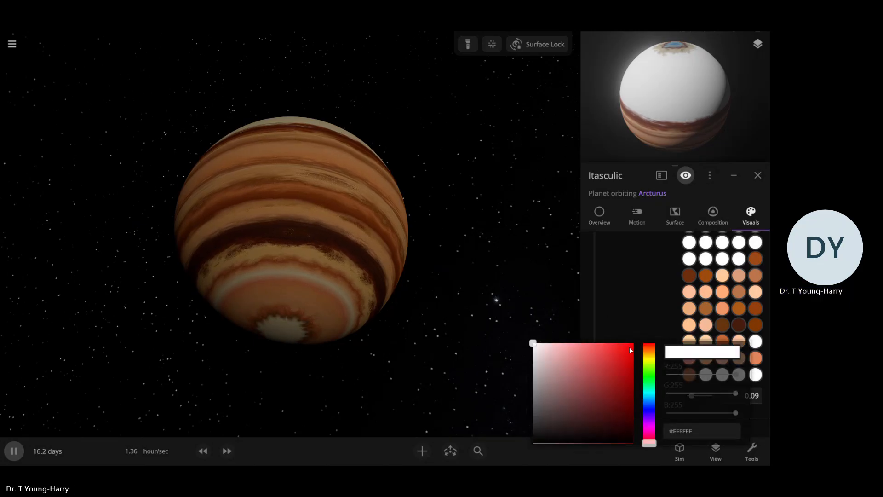
left_click(603, 361)
left_click(649, 352)
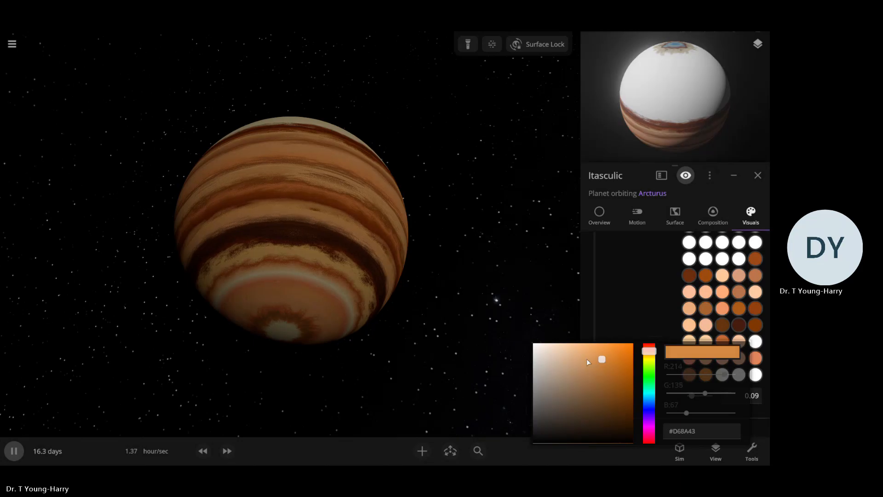
mouse_move(587, 362)
left_mouse_down()
mouse_move(579, 351)
mouse_move(613, 393)
left_mouse_up()
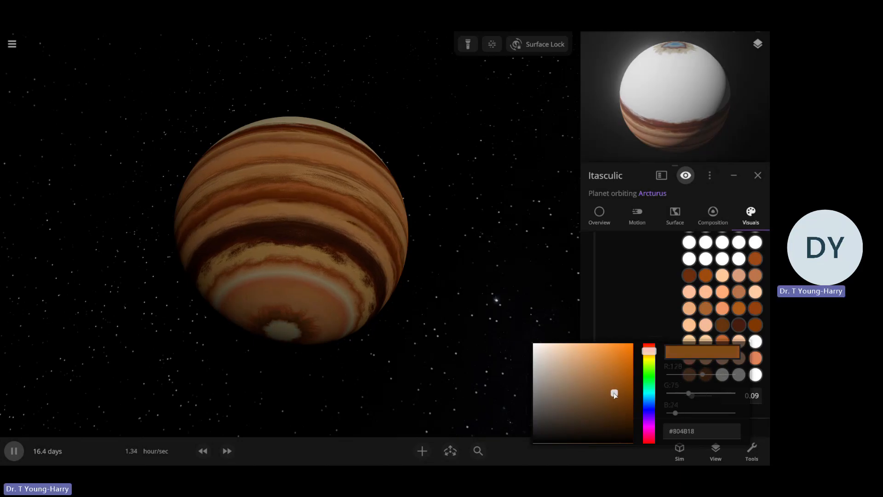
left_click(631, 312)
Try light peach-orange tones for the third and fourth colors in the last band color row
left_click(722, 375)
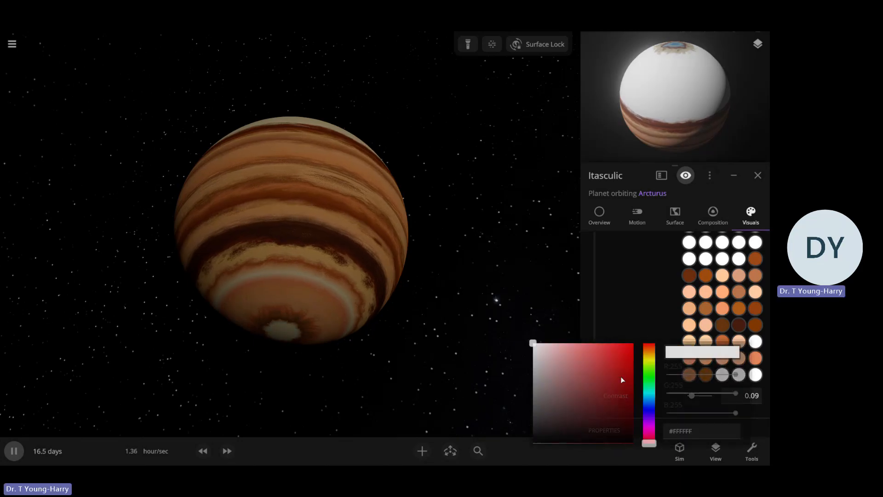
left_click(648, 350)
mouse_move(572, 358)
left_mouse_down()
mouse_move(582, 342)
mouse_move(578, 351)
left_mouse_up()
left_click(654, 317)
left_click(739, 374)
left_click(650, 348)
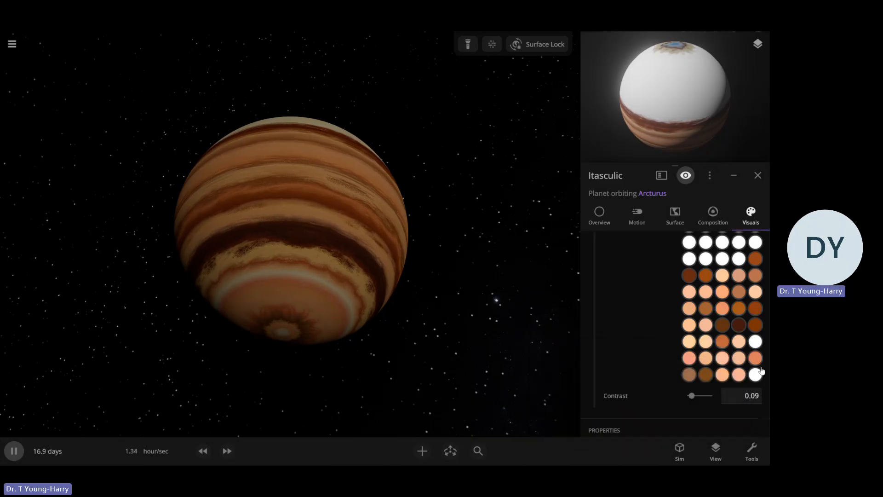
In the last band color row, change the fourth color to reddish brown and the third color to dark brown, about #6E3000
left_click(739, 375)
mouse_move(618, 379)
left_mouse_down()
mouse_move(605, 384)
mouse_move(632, 393)
mouse_move(583, 365)
mouse_move(638, 399)
left_mouse_up()
left_click(656, 316)
left_click(724, 378)
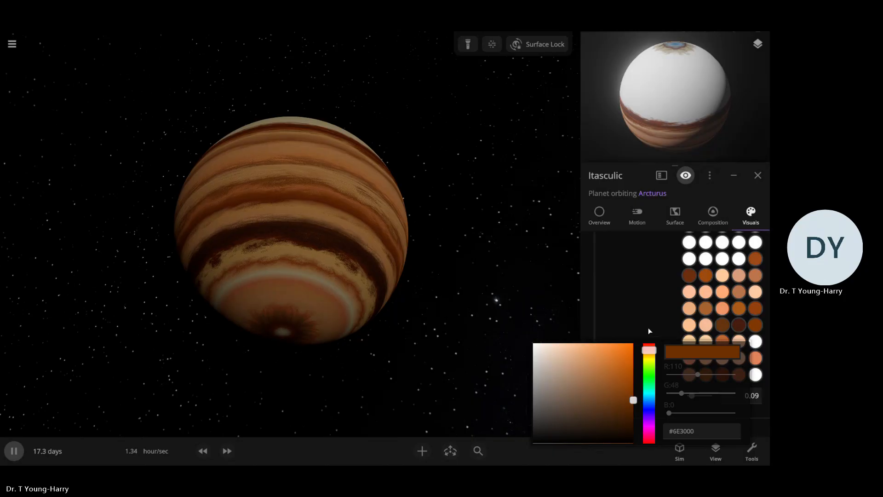
Recolor the last color in the last band color row a deep orange-red brown, about #983200
left_click(758, 377)
left_click(585, 361)
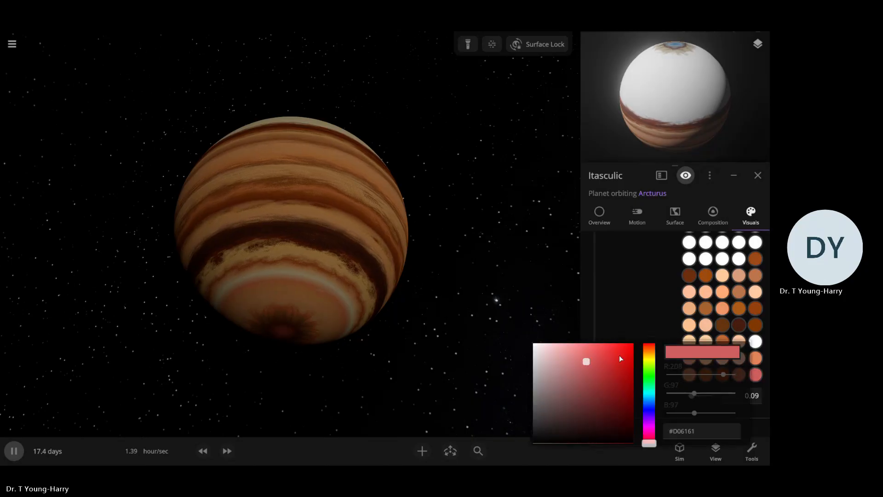
left_click(652, 351)
mouse_move(586, 361)
left_mouse_down()
mouse_move(586, 344)
mouse_move(637, 407)
mouse_move(626, 393)
mouse_move(649, 395)
left_mouse_up()
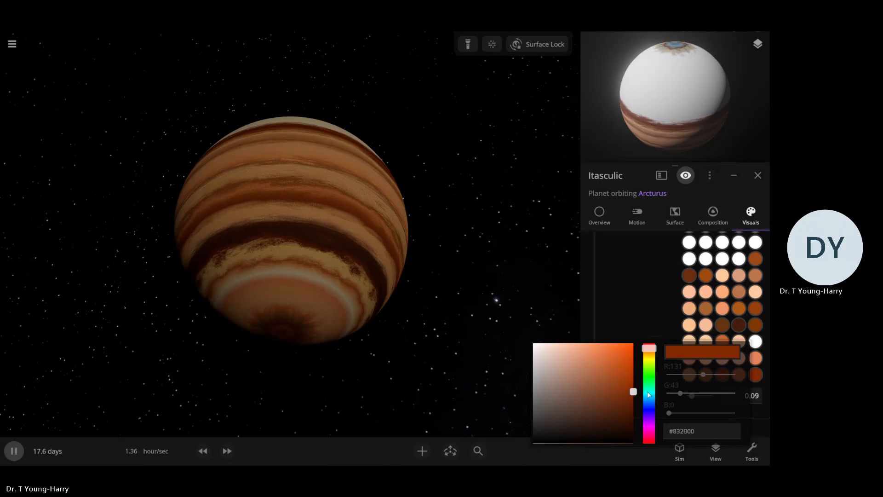
left_click(531, 324)
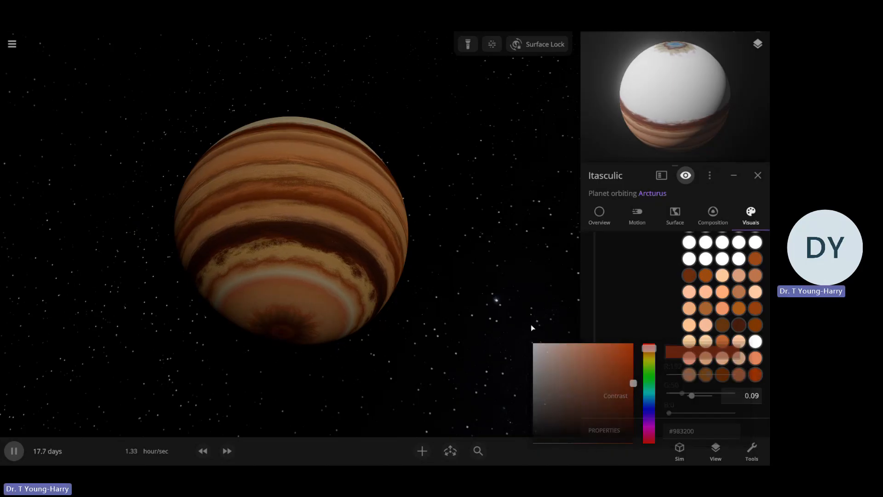
left_click(439, 364)
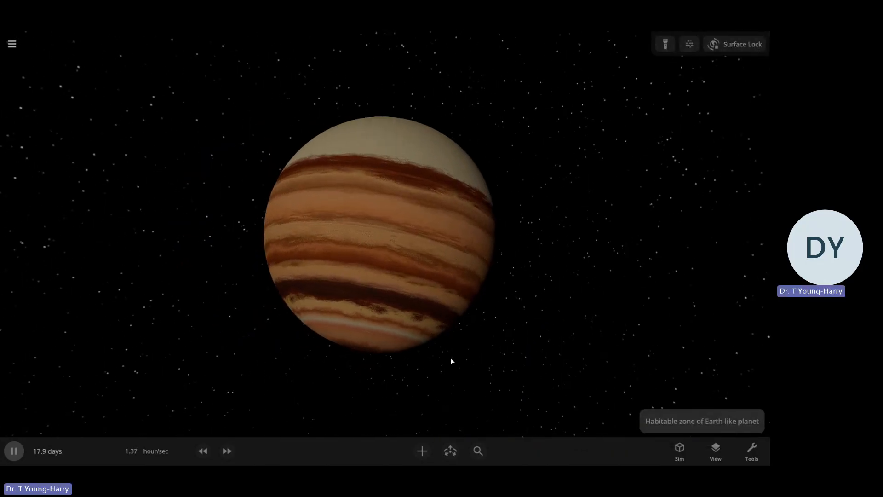
Select the planet again and reopen the color list of its custom bands
left_click(475, 298)
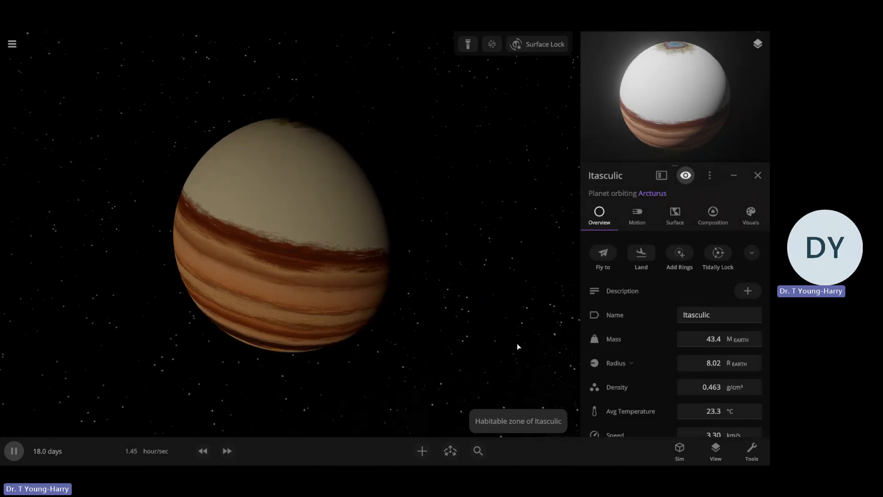
left_click(747, 216)
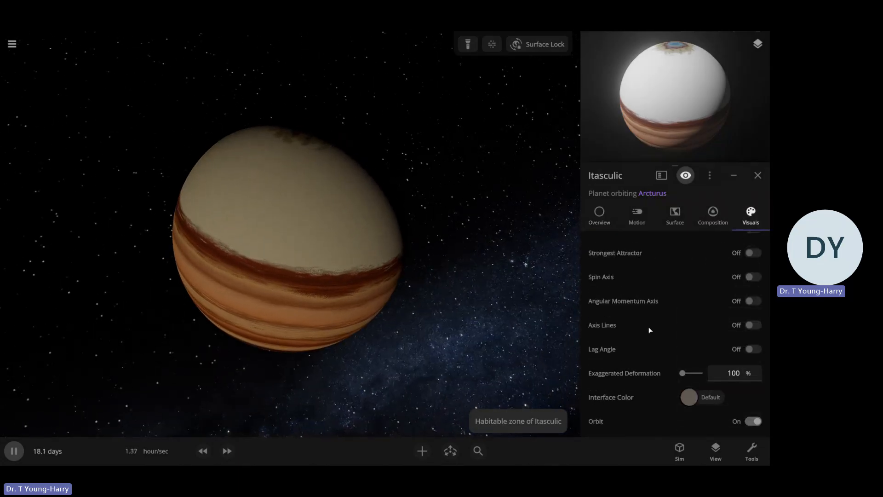
scroll(622, 297, "up", 5)
scroll(622, 306, "up", 3)
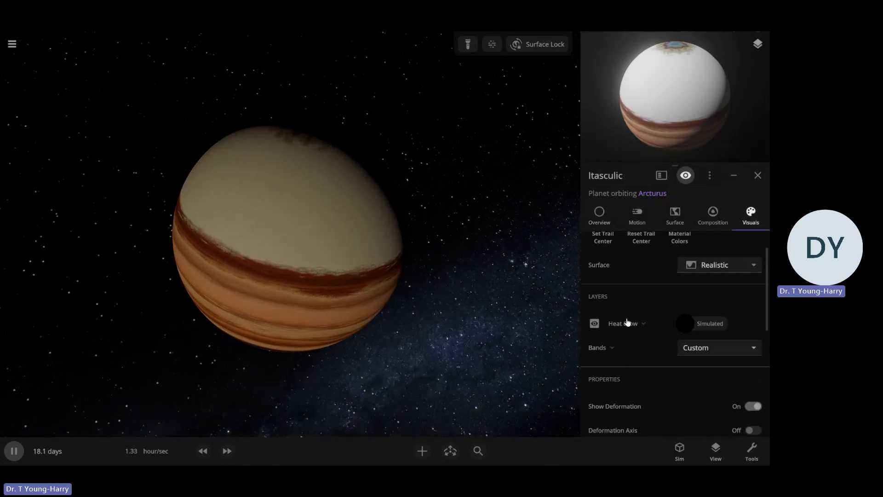
left_click(621, 351)
scroll(656, 346, "down", 4)
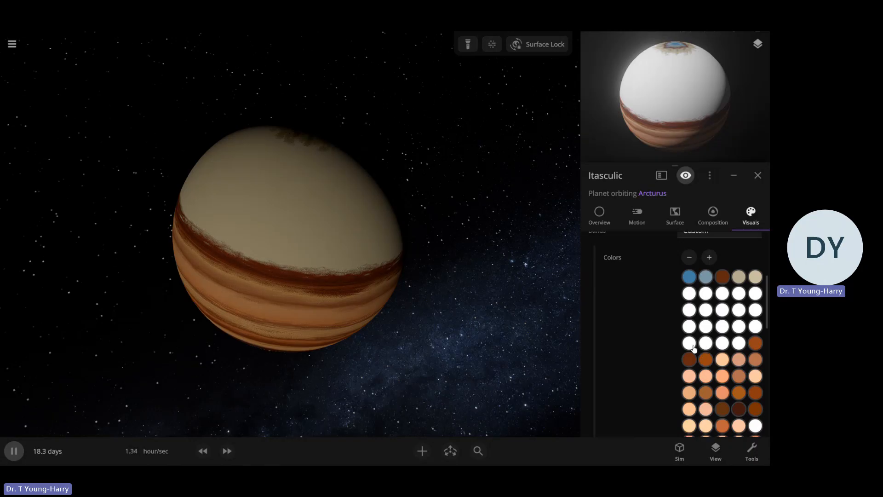
left_click(693, 347)
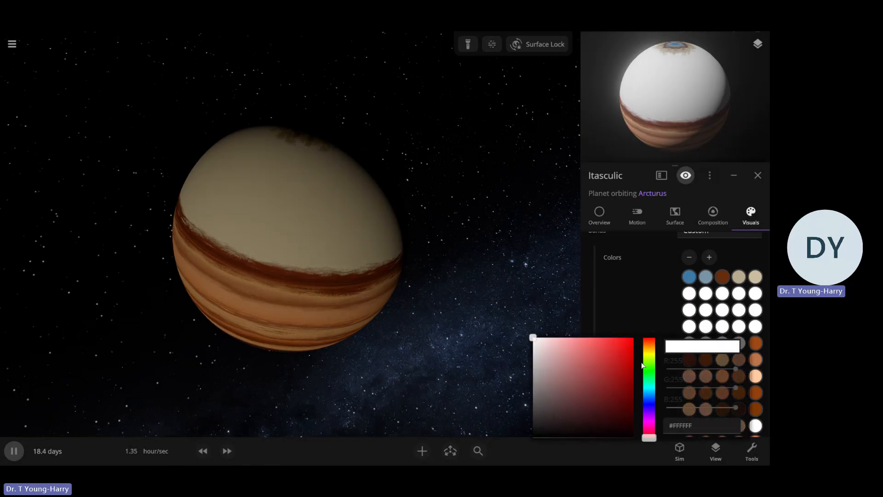
left_click(640, 279)
left_click(599, 214)
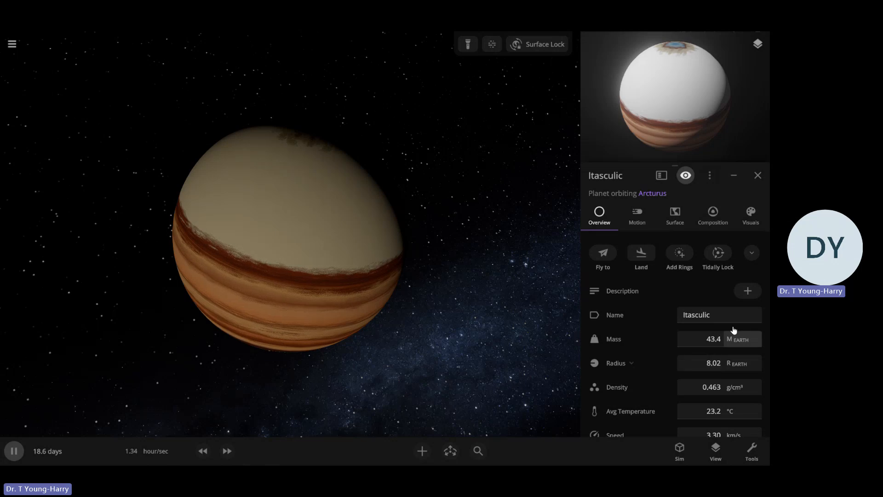
left_click(761, 218)
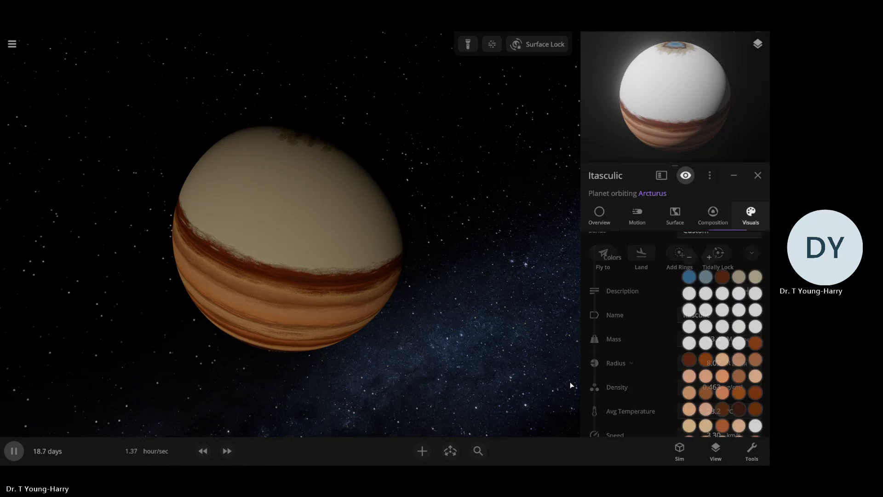
Recolor the third color in the fourth band color row light orange and the fourth color in the third row light peach
left_click(723, 326)
left_click(649, 328)
mouse_move(599, 351)
left_mouse_down()
mouse_move(579, 347)
mouse_move(576, 332)
left_mouse_up()
left_click(678, 294)
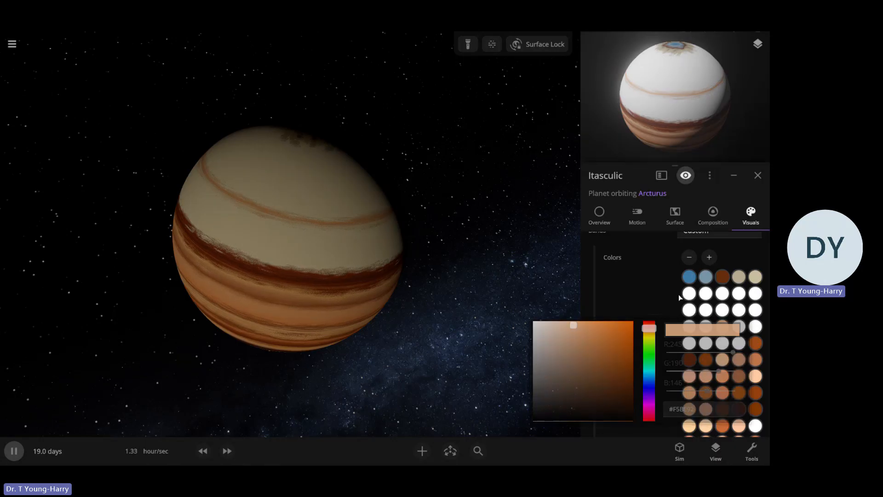
left_click(738, 310)
left_click(649, 311)
left_click(589, 326)
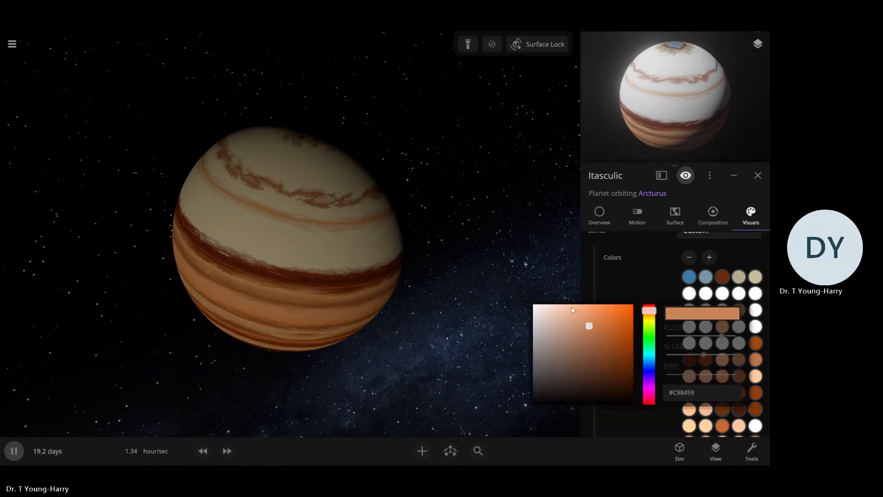
left_click(571, 307)
left_click(688, 309)
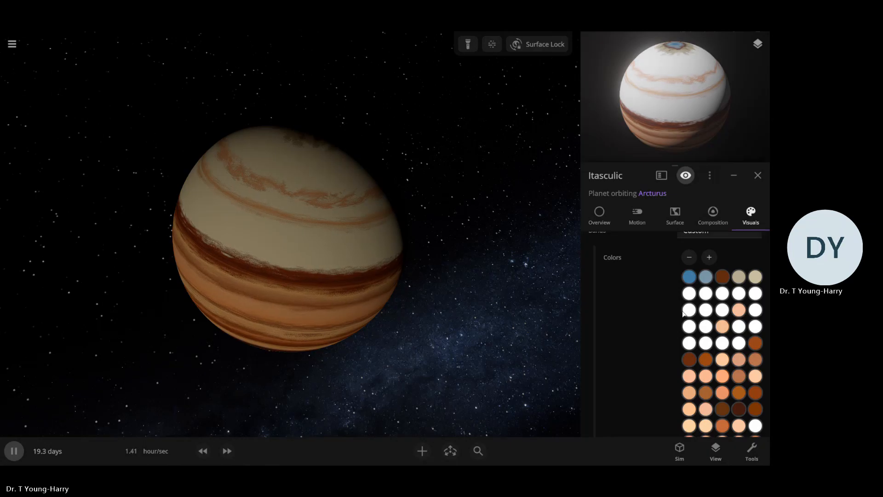
Recolor the first color in the third band color row a light salmon pink
left_click(689, 310)
left_click(649, 309)
left_click(575, 310)
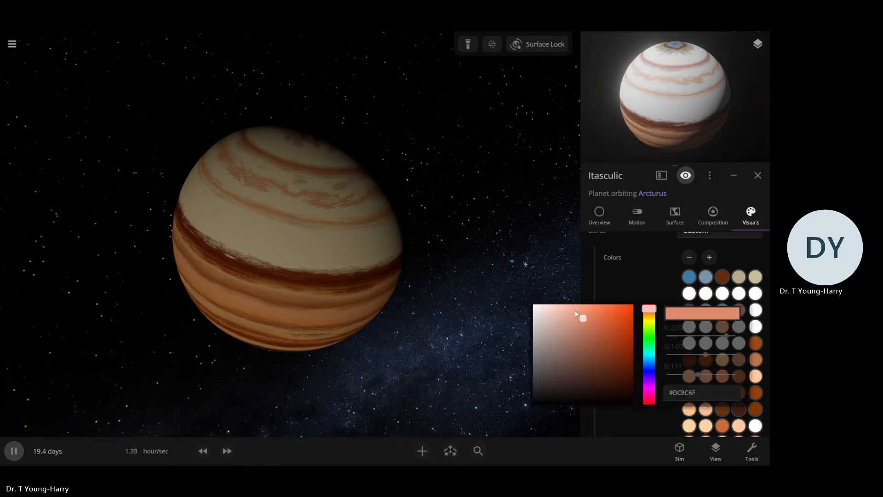
left_click(632, 272)
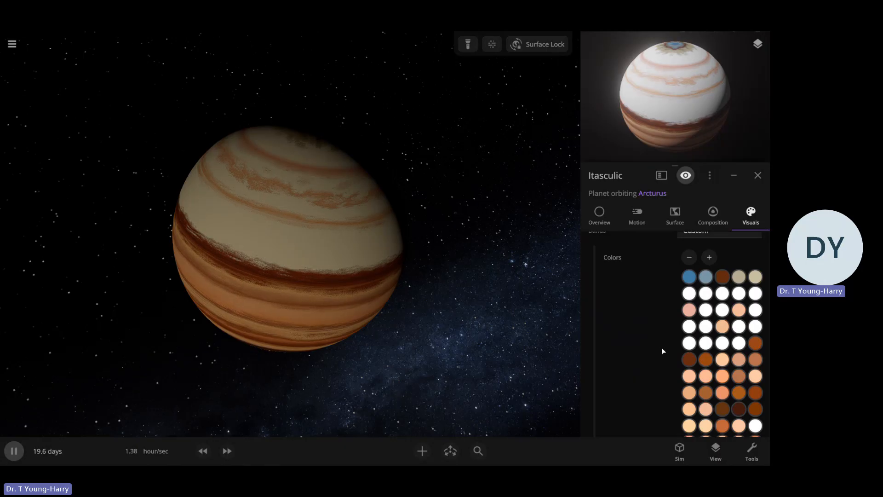
Set the first color in the fifth band color row to reddish brown, about #7F3F26, and the last color in the fourth row to orange-brown
left_click(688, 343)
left_click(604, 359)
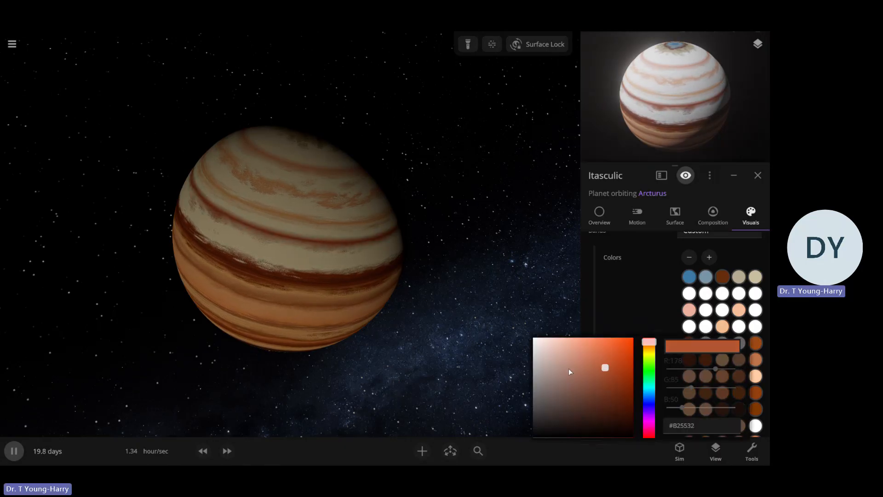
left_click_drag(598, 380, 609, 393)
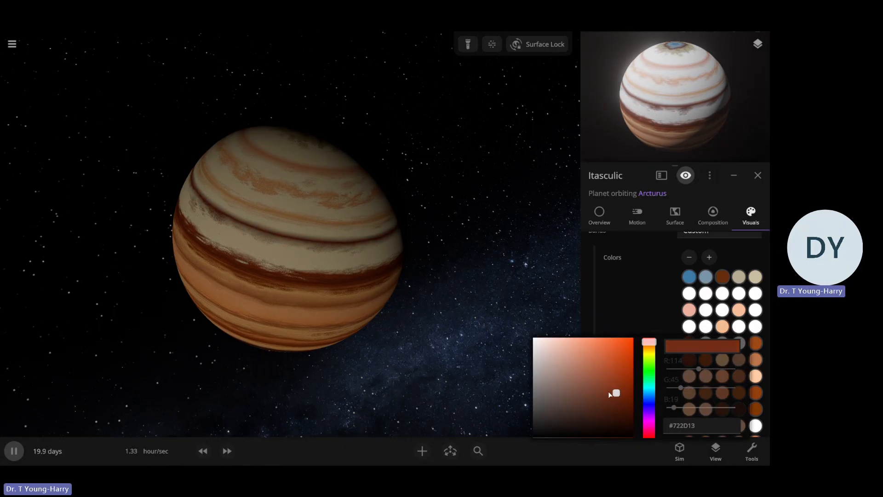
left_click(689, 326)
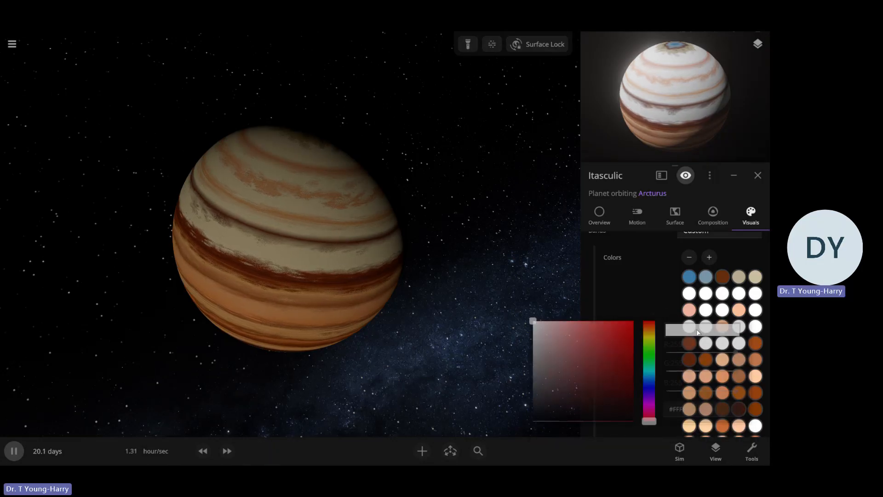
left_click(653, 331)
mouse_move(597, 340)
left_mouse_down()
mouse_move(606, 367)
mouse_move(598, 357)
left_mouse_up()
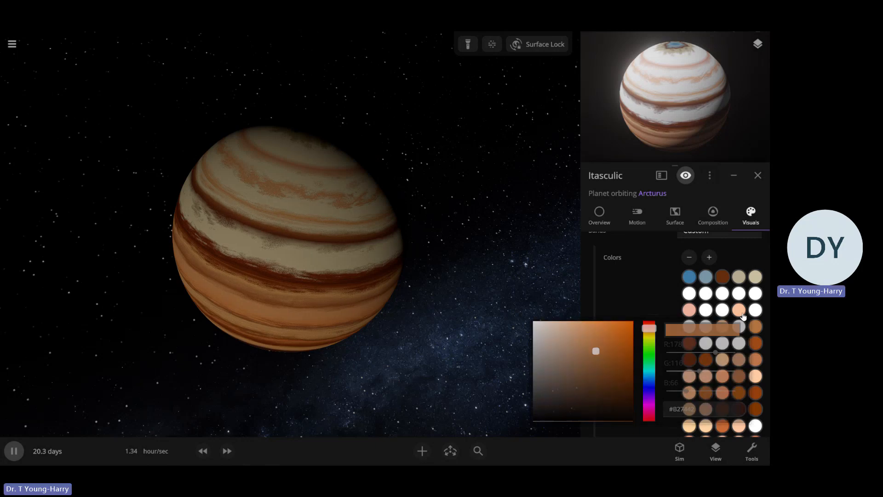
Recolor the second color in the fifth band color row a medium reddish brown
left_click(704, 342)
left_click(649, 344)
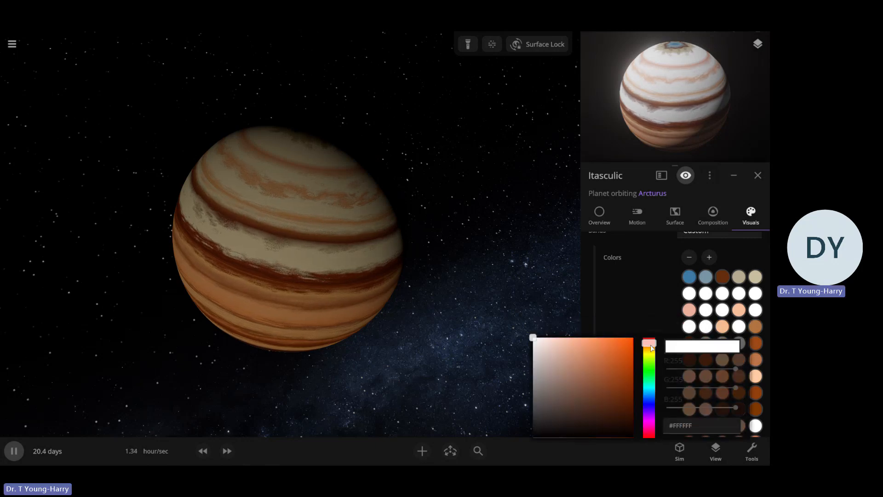
left_click(599, 380)
left_click_drag(598, 382, 588, 374)
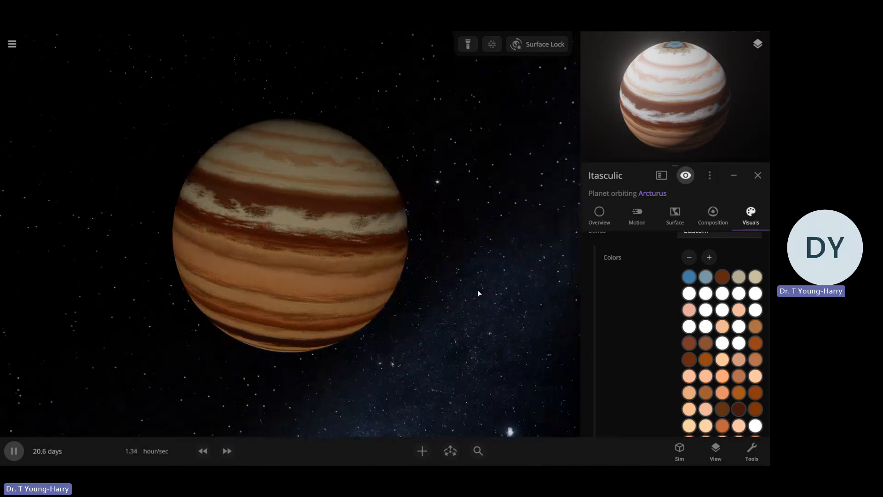
Recolor the third color in the fifth band color row light salmon and the fourth color light peach
left_click(722, 343)
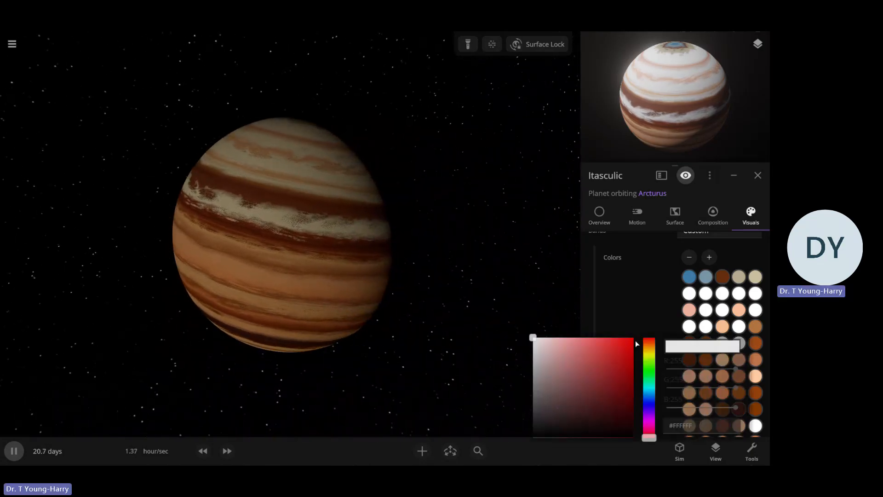
left_click(652, 342)
left_click_drag(608, 361, 572, 339)
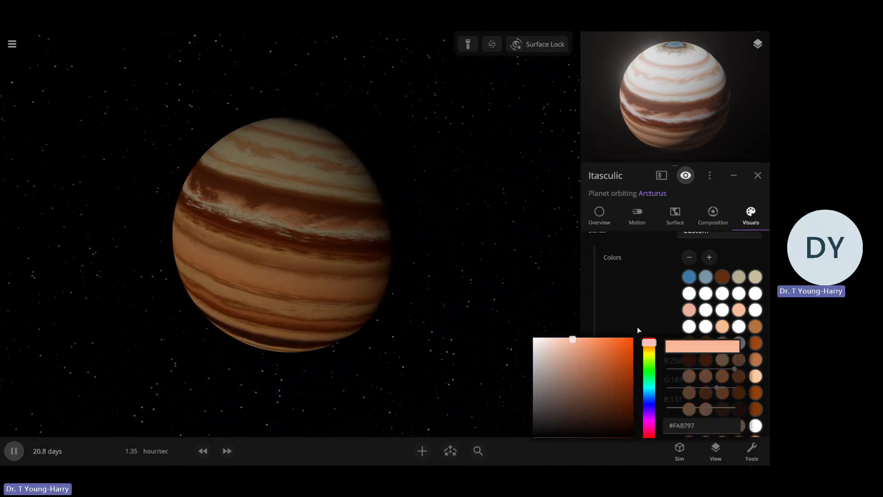
left_click(739, 343)
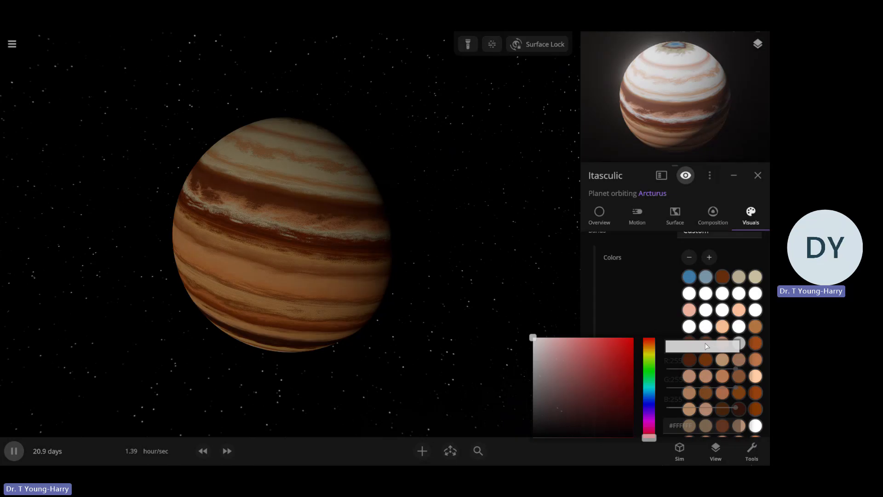
left_click(652, 344)
left_click(585, 352)
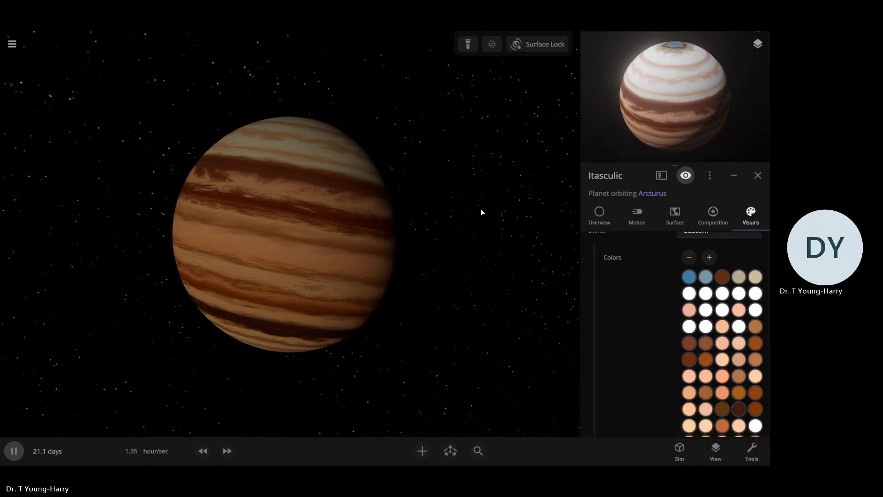
left_click_drag(444, 331, 474, 377)
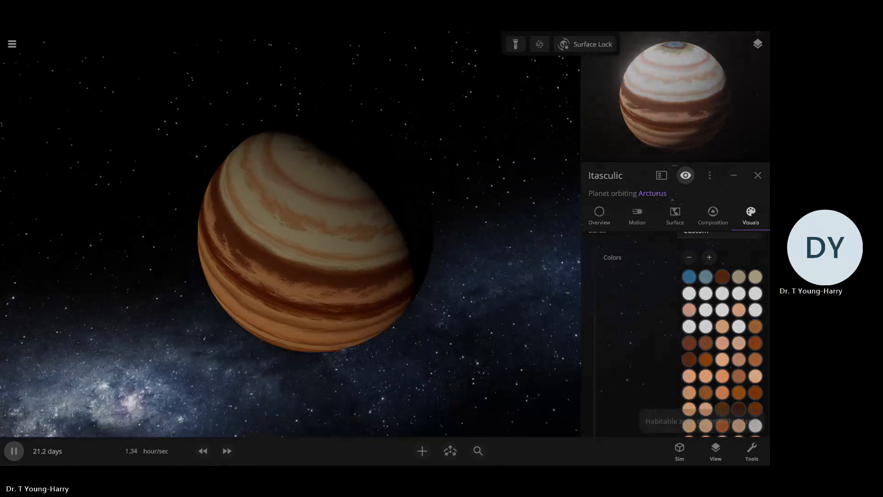
Recolor the second color in the second band color row orange-tan, about #CD9464
left_click(465, 274)
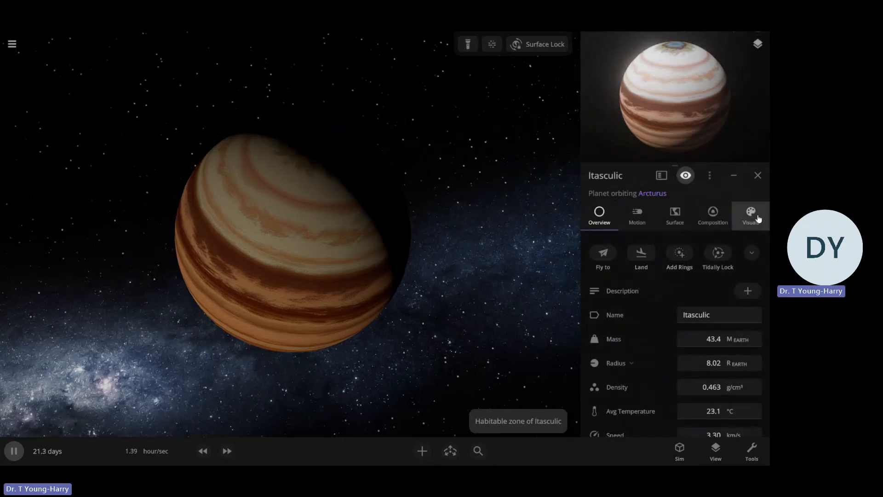
left_click(735, 224)
scroll(612, 317, "down", 5)
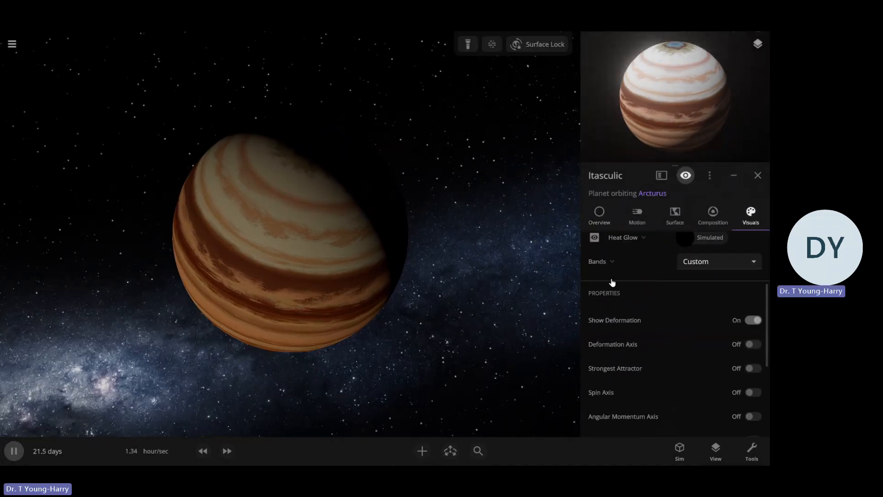
left_click(612, 261)
left_click(706, 325)
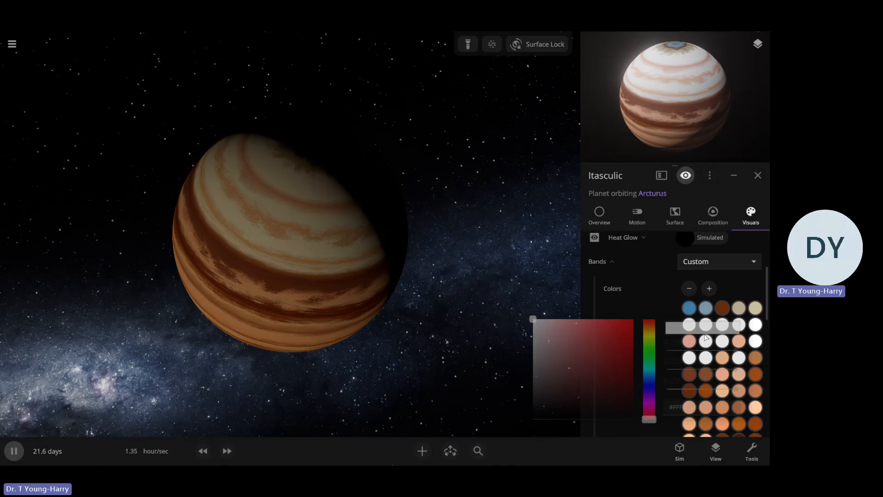
left_click(650, 326)
left_click(589, 337)
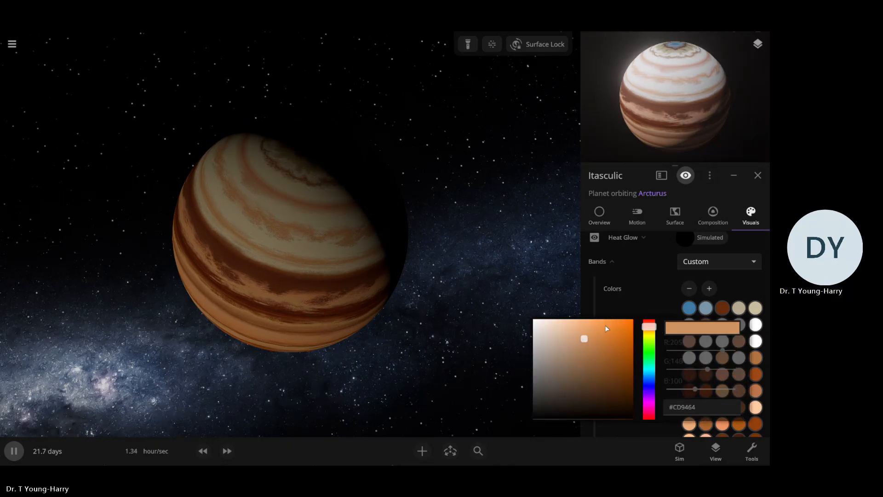
left_click(655, 307)
Recolor the third color in the third band color row medium orange-brown, about #B97947
left_click(720, 341)
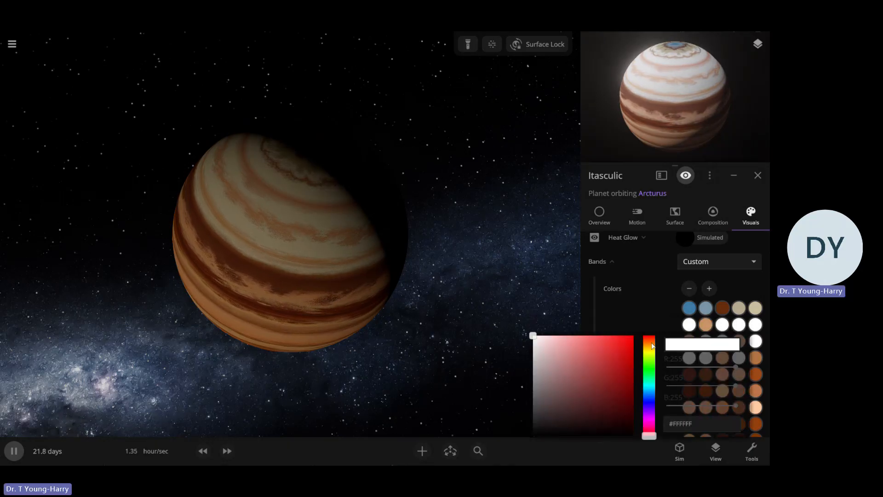
left_click(650, 343)
mouse_move(611, 361)
left_mouse_down()
mouse_move(584, 350)
mouse_move(595, 363)
left_mouse_up()
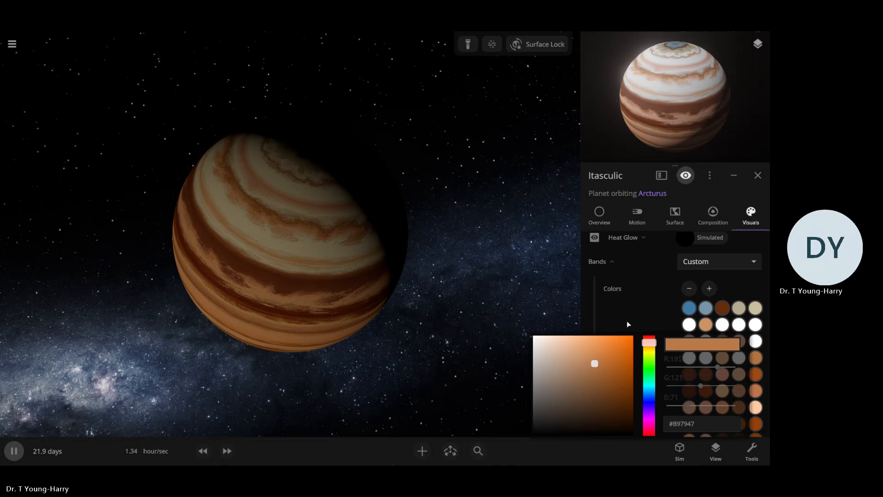
left_click(628, 324)
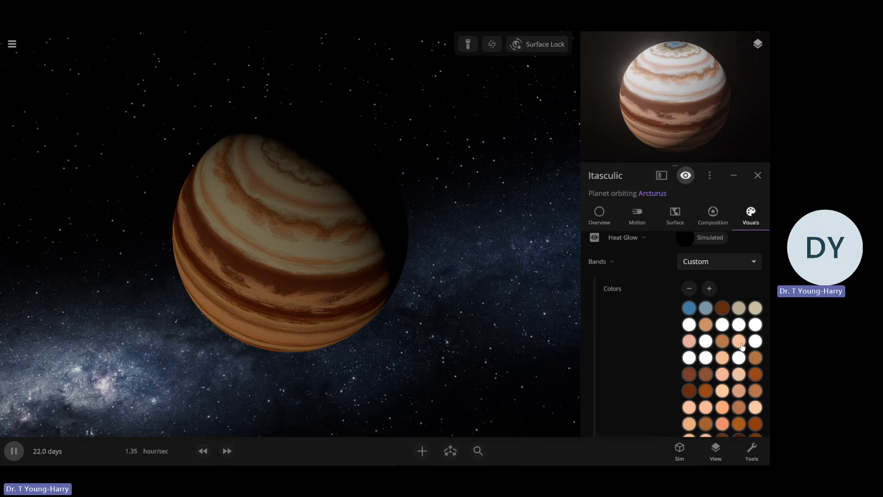
Recolor the second color in the third band color row muted brown, about #B27C5A
left_click(703, 342)
left_click_drag(621, 348, 577, 349)
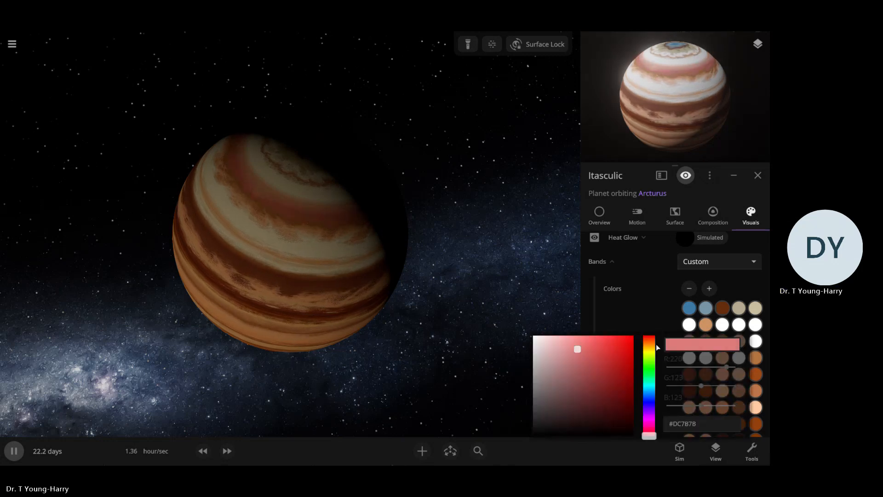
left_click(652, 342)
left_click(583, 359)
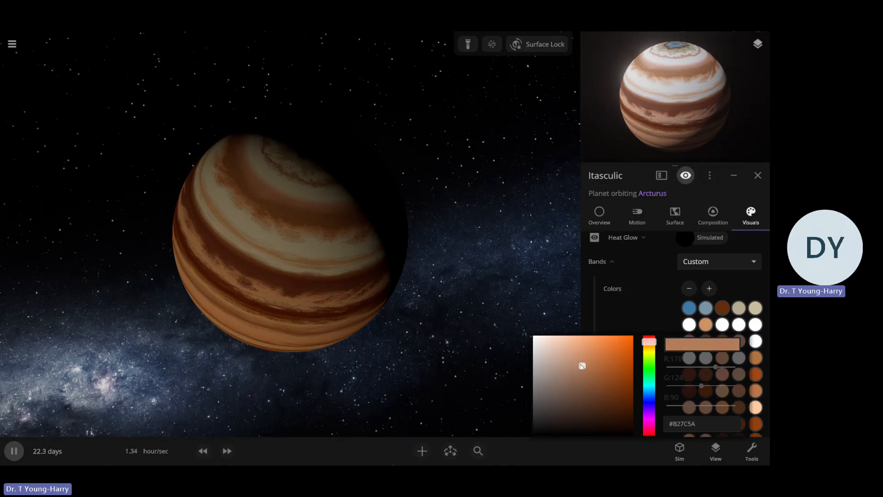
left_click(619, 327)
Examine the planet's recolored bands from several angles, in both the main view and the preview
key("u")
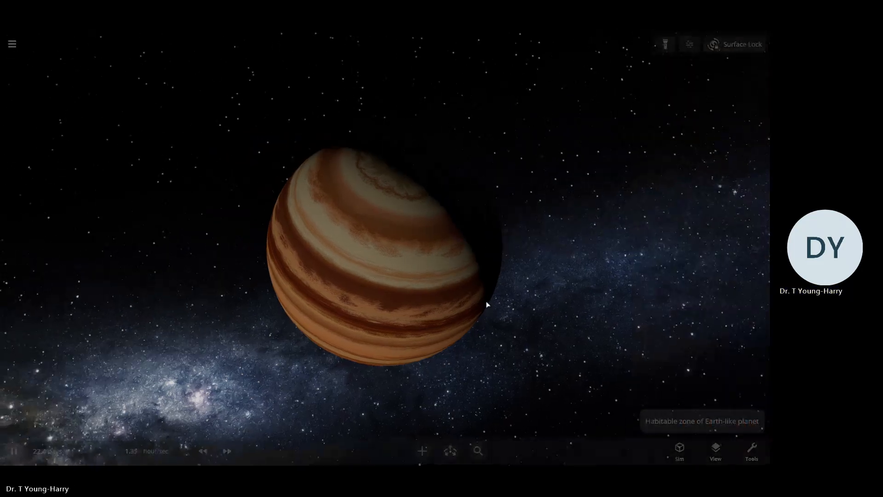
key("u")
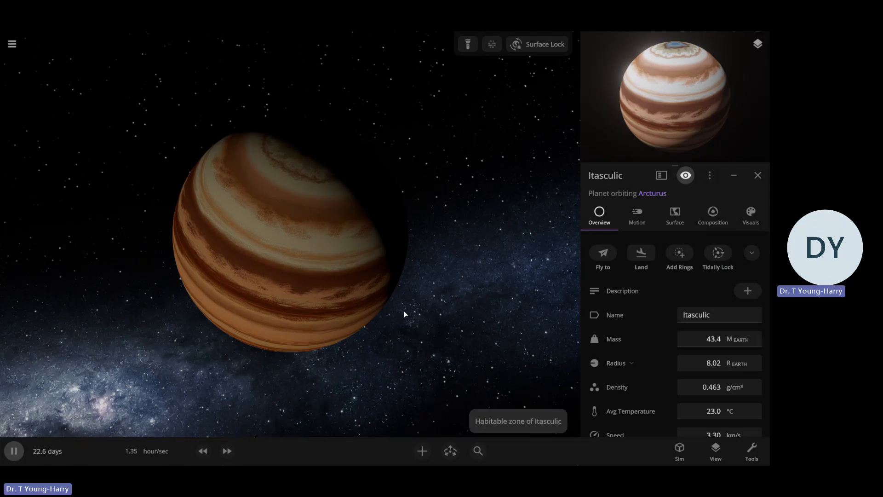
left_click(757, 229)
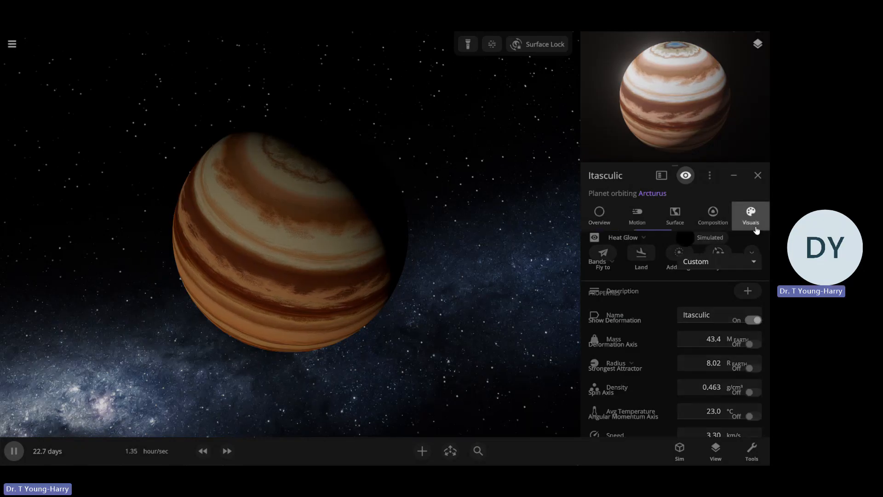
left_click(624, 258)
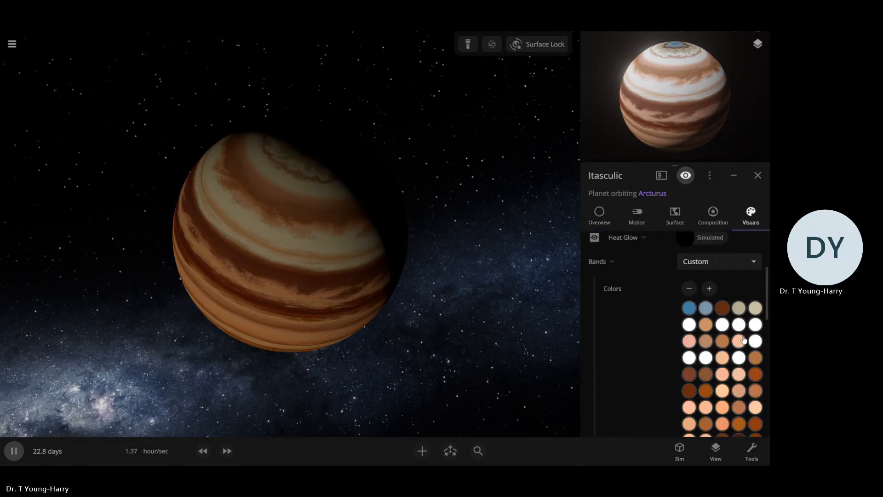
left_click(693, 310)
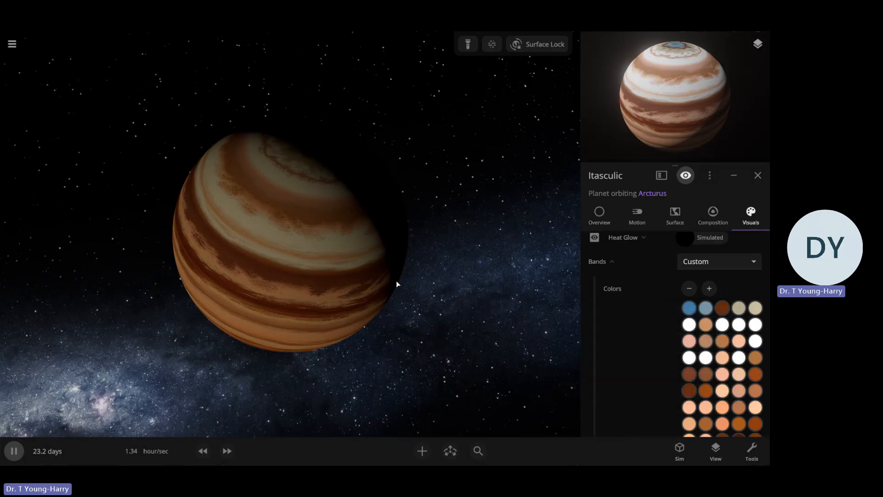
right_click_drag(396, 282, 368, 309)
left_click_drag(703, 115, 724, 55)
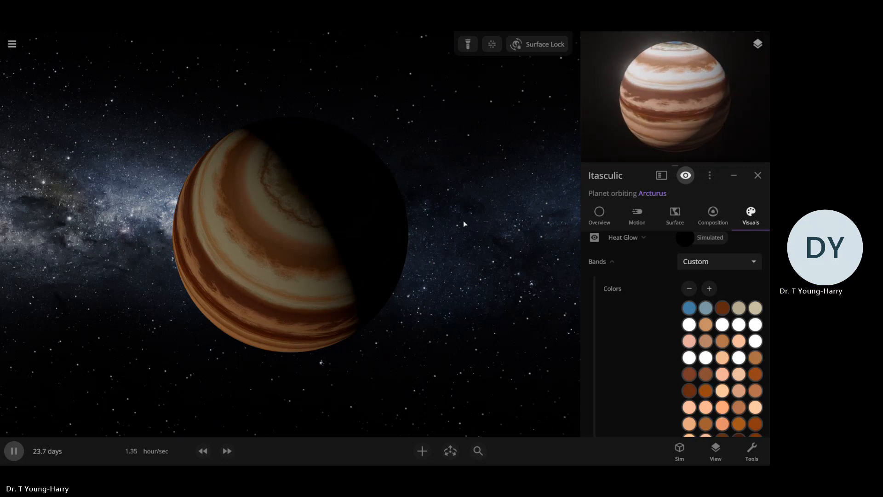
left_click_drag(406, 235, 420, 191)
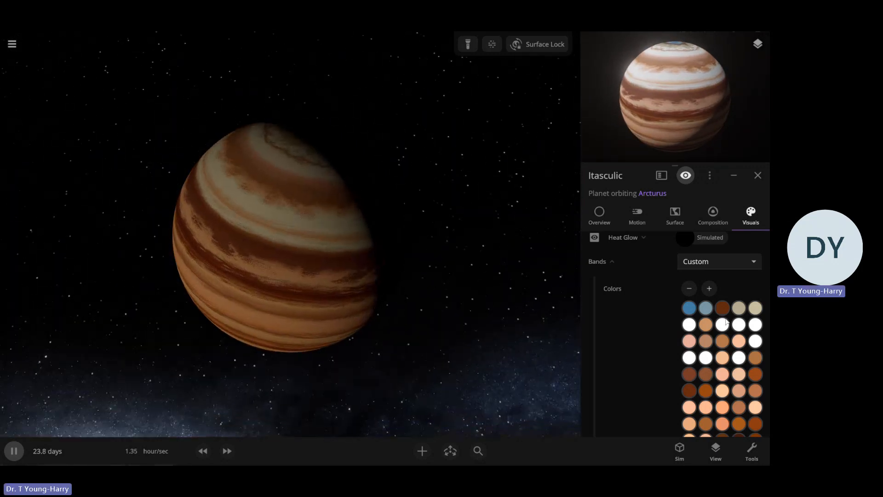
left_click(757, 175)
left_click(406, 291)
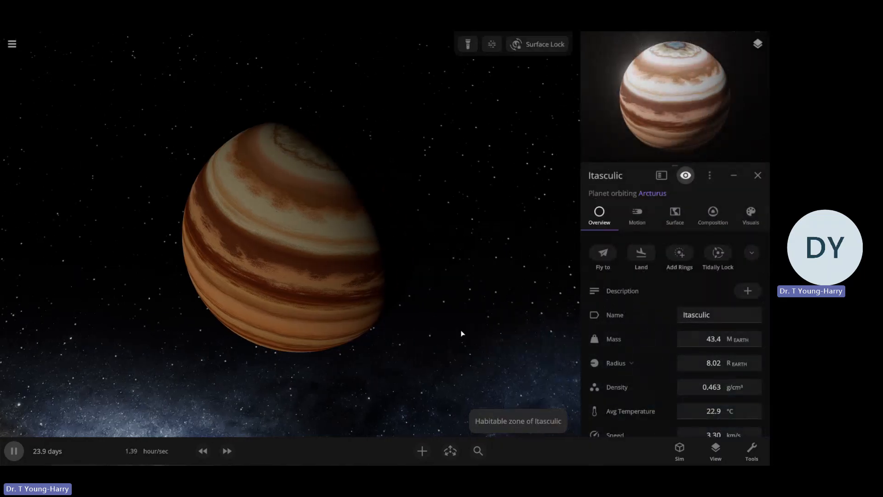
left_click(759, 216)
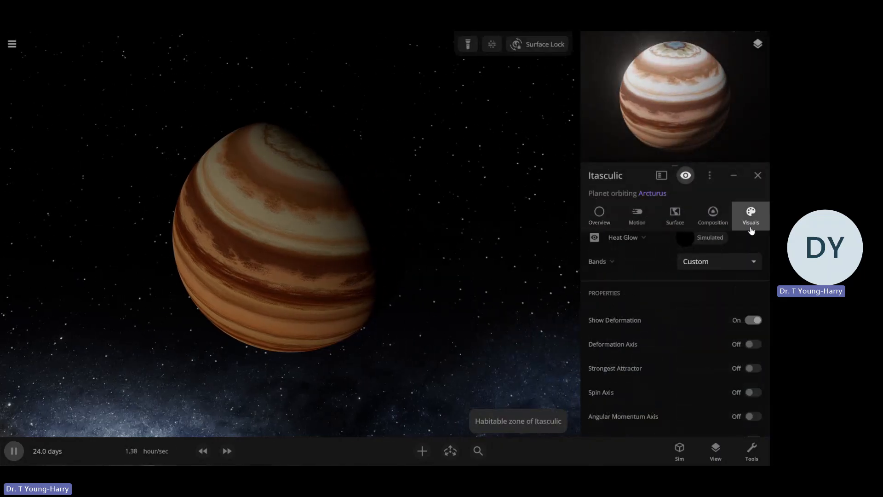
List all available materials in the planet's composition so that new ones can be added
left_click(702, 215)
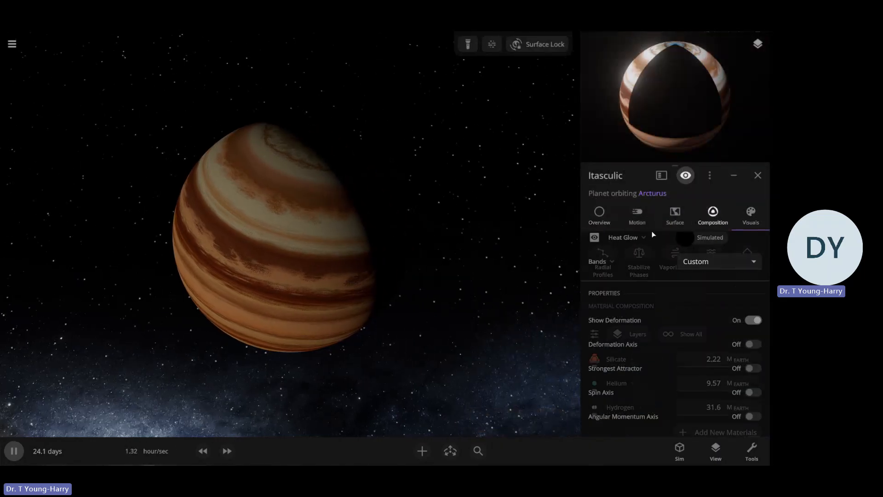
left_click(675, 216)
left_click(715, 217)
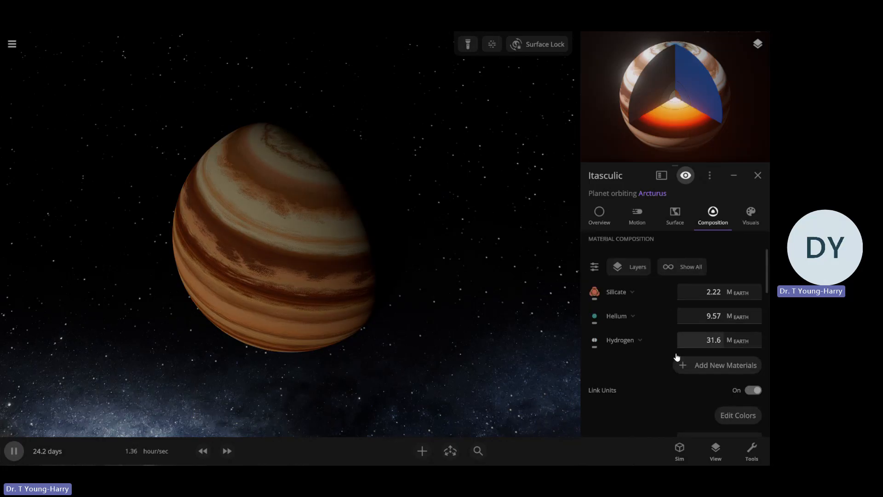
left_click(688, 371)
scroll(646, 356, "down", 2)
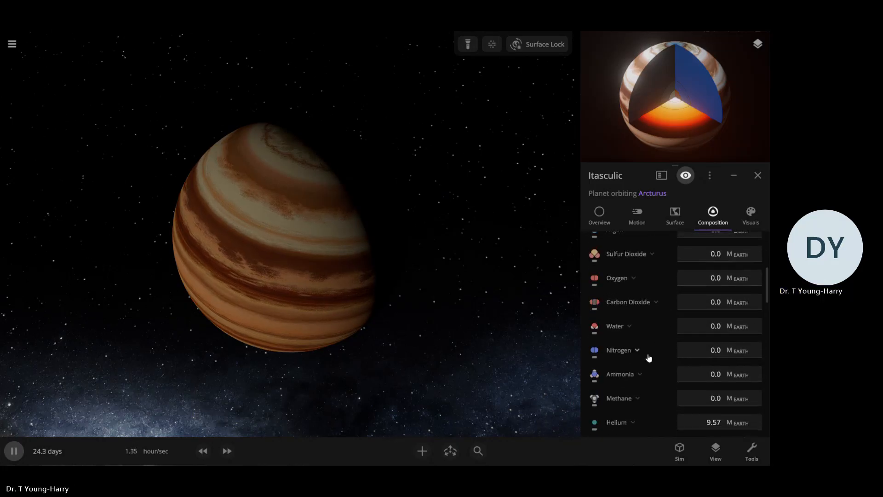
Switch the methane mass unit to Moon masses and set the planet's methane to 0.104
left_click(676, 398)
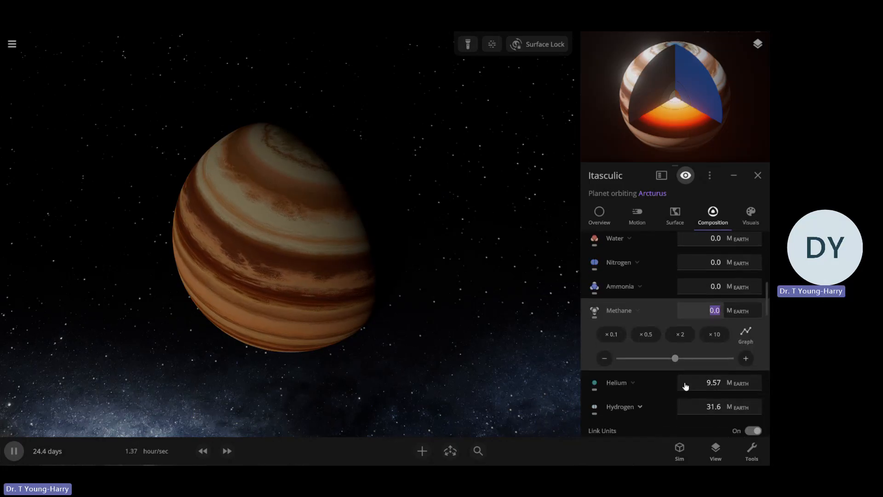
left_click(682, 358)
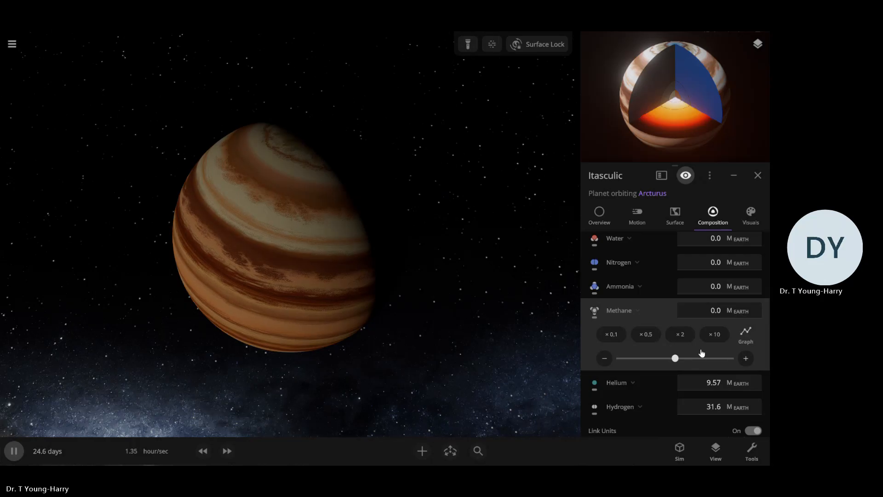
left_click(721, 312)
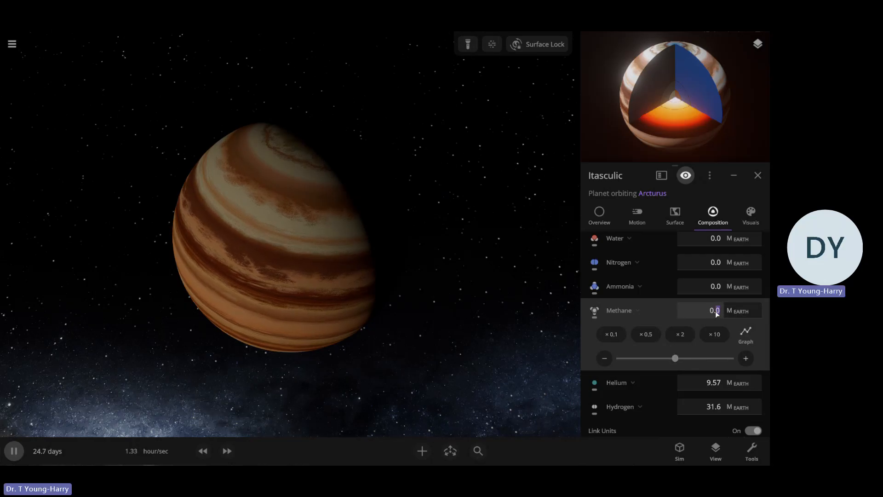
left_click(762, 309)
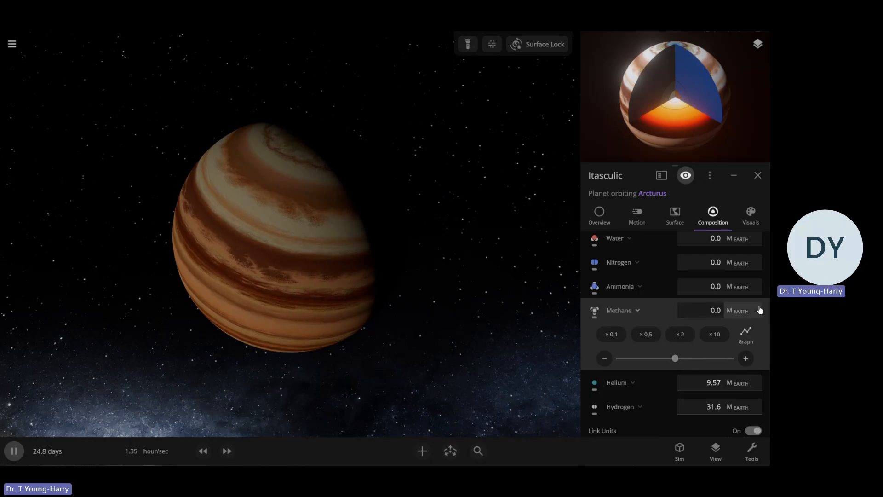
left_click(759, 310)
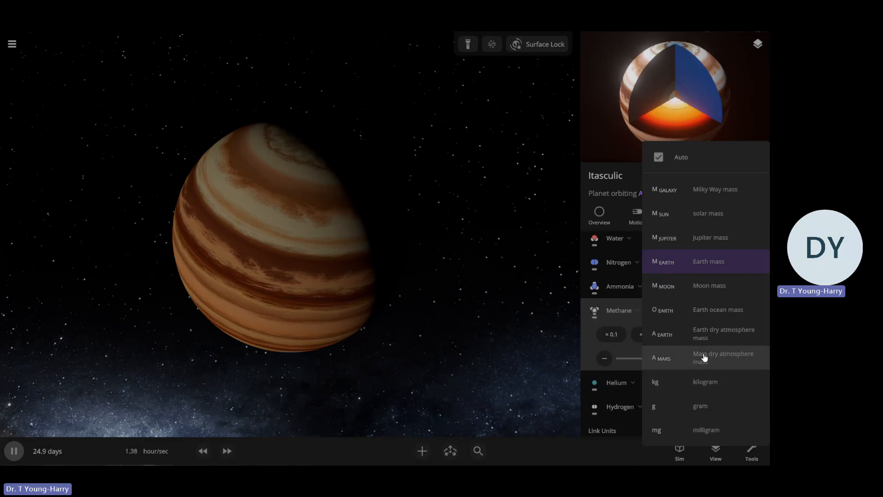
left_click(699, 285)
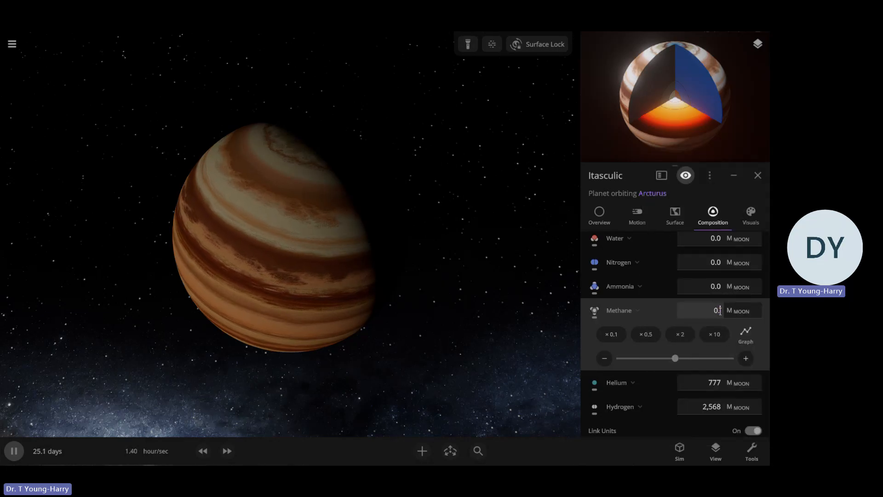
type(".106")
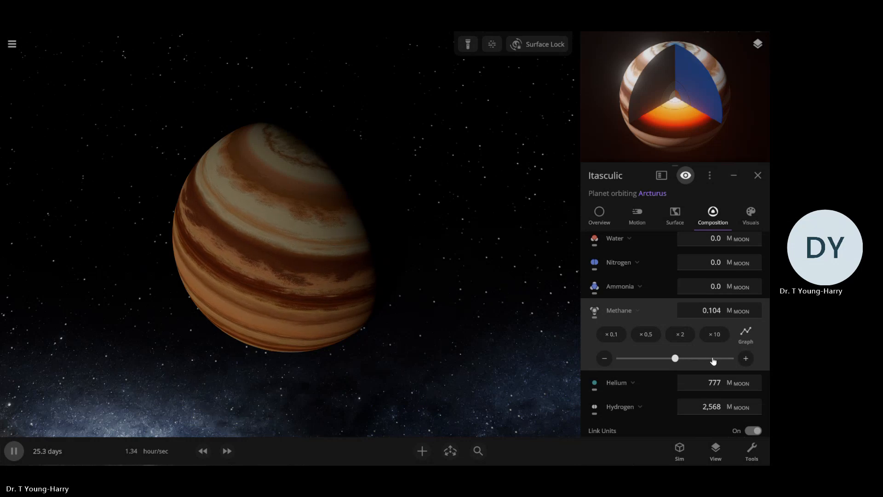
scroll(686, 331, "up", 5)
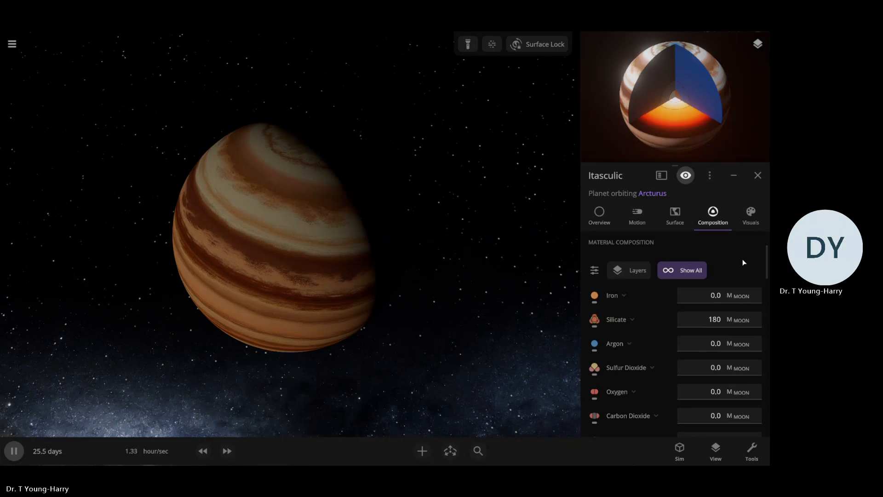
left_click(751, 216)
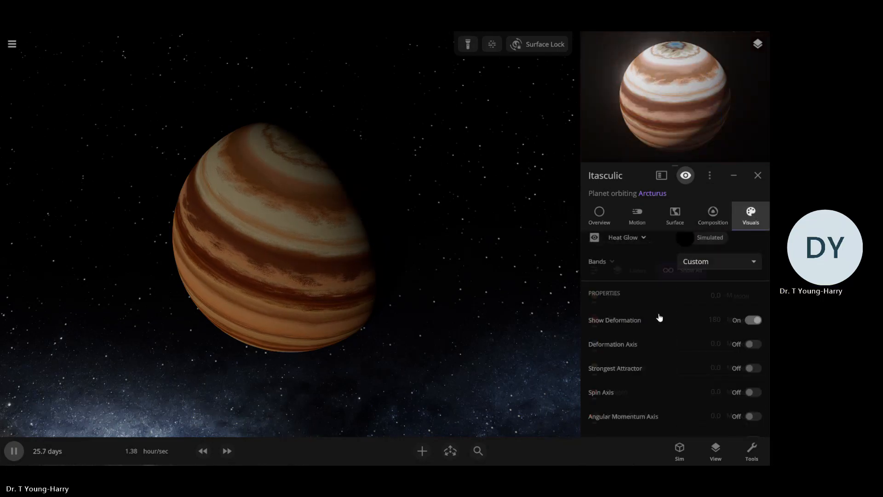
left_click(620, 265)
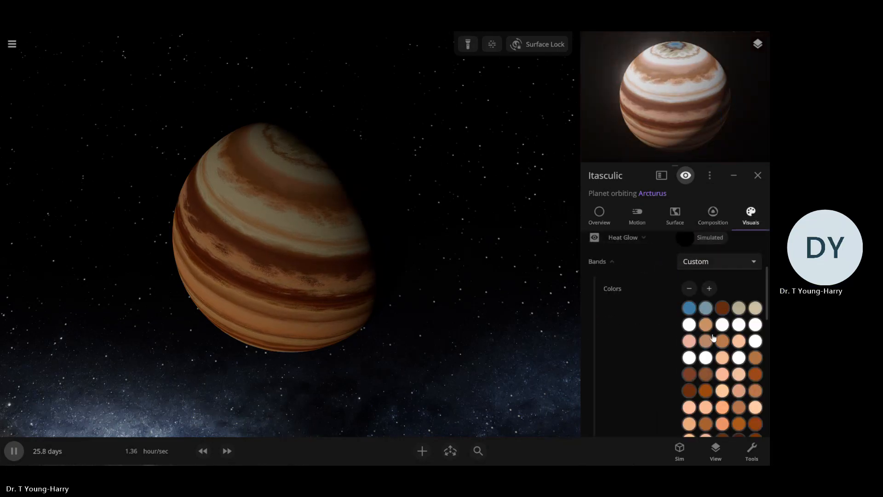
left_click(722, 325)
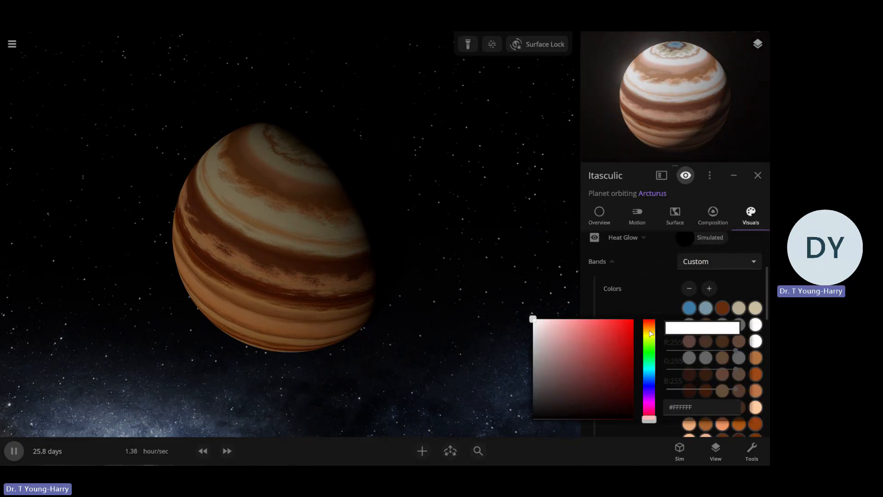
left_click(661, 279)
Set the amount of water in the planet's composition to 0.104 Moon masses
left_click(713, 214)
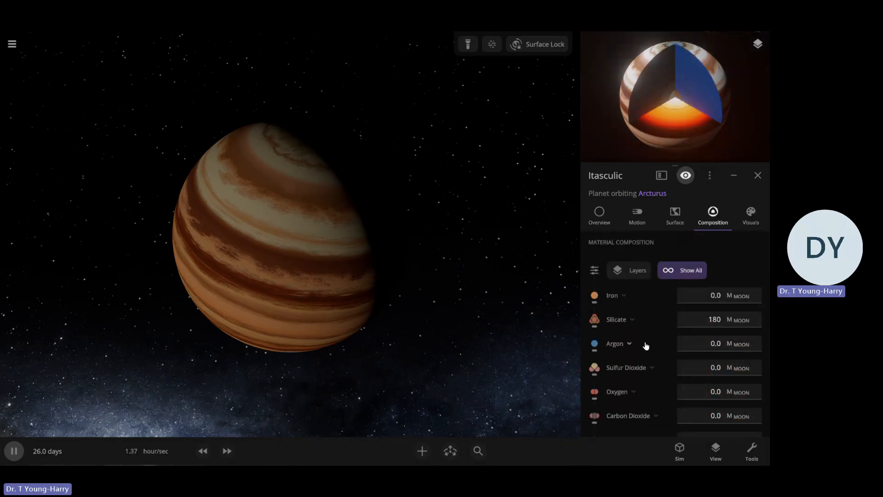
scroll(643, 347, "down", 2)
left_click(715, 373)
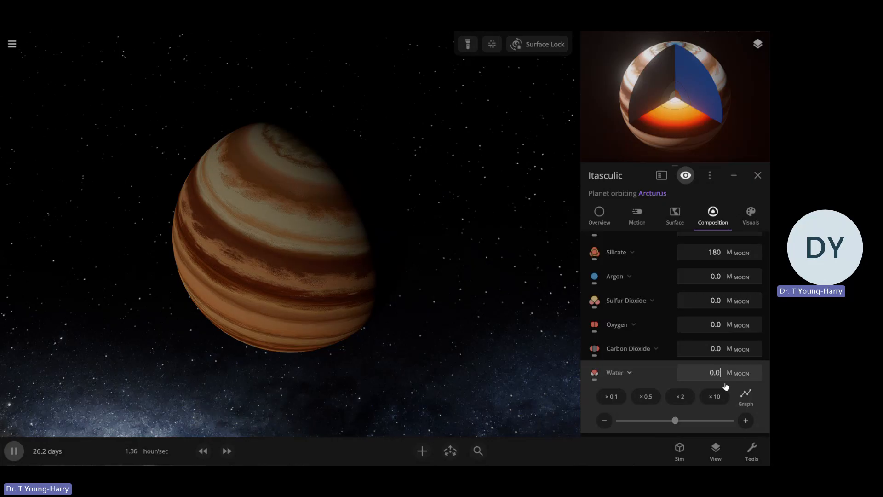
key("BackSpace")
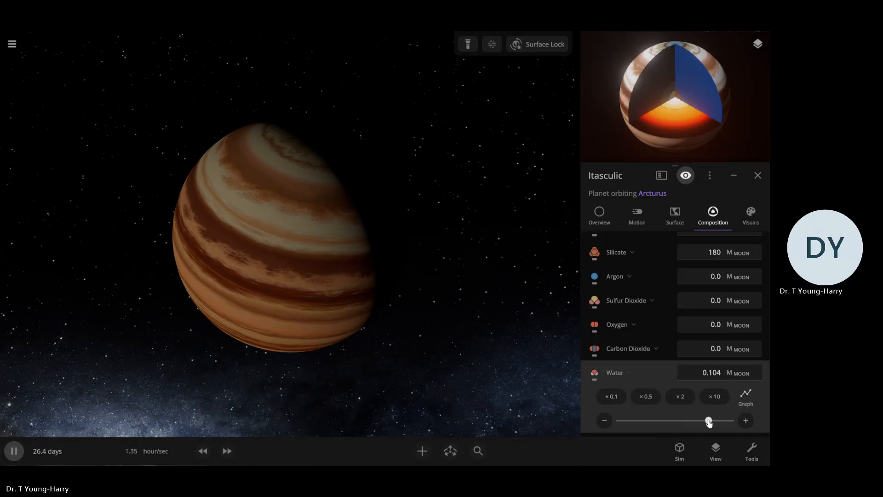
left_click(750, 215)
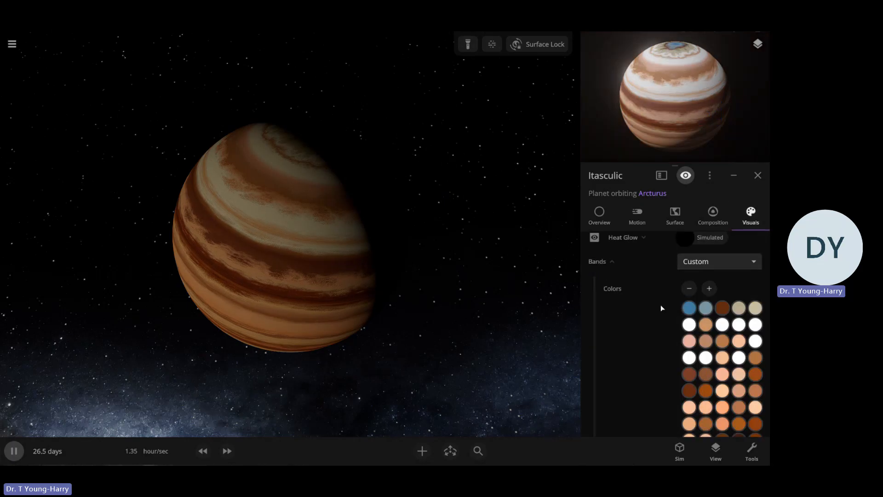
scroll(655, 308, "down", 3)
scroll(658, 305, "up", 8)
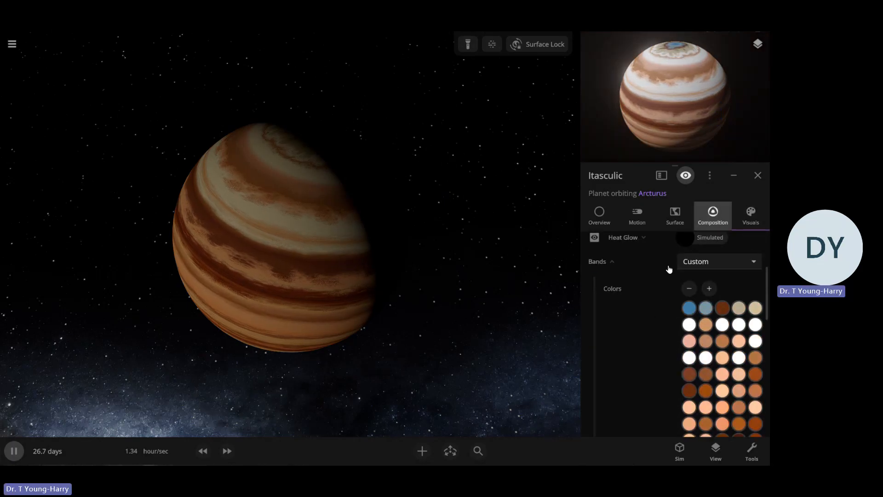
Switch the planet's magnetosphere size unit to Jupiter radius and set the size to 1.00
scroll(662, 311, "down", 6)
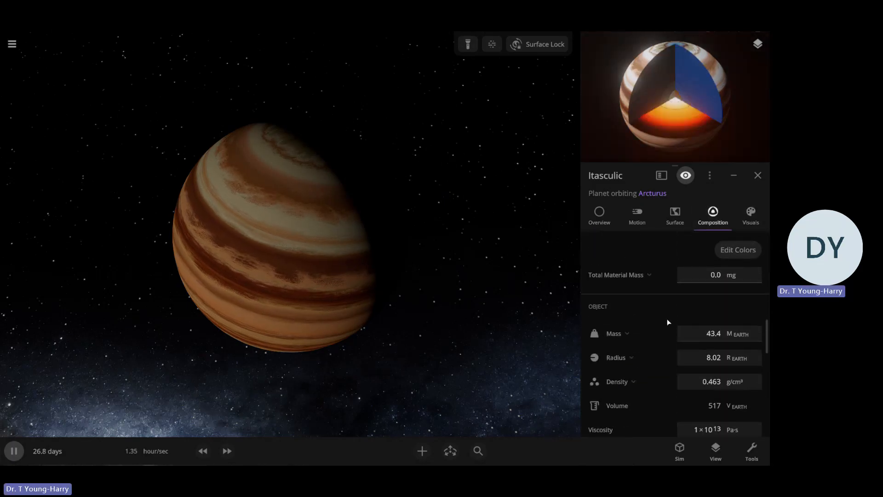
scroll(667, 322, "down", 6)
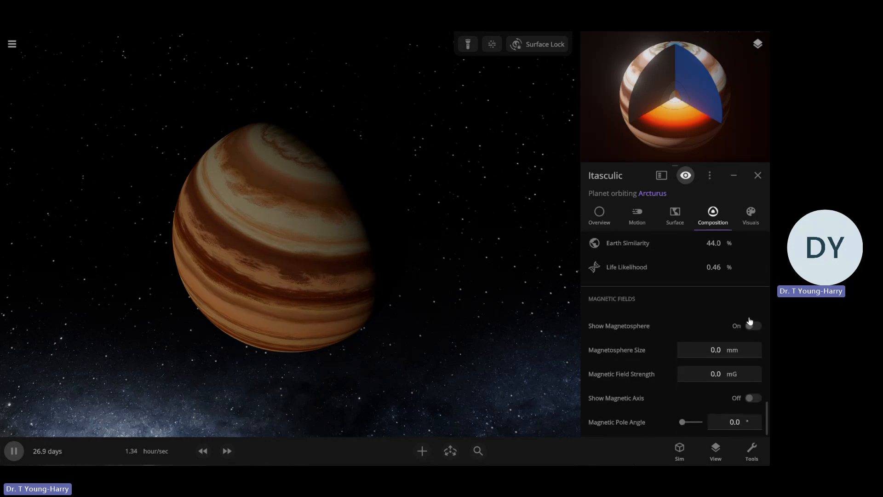
left_click(745, 349)
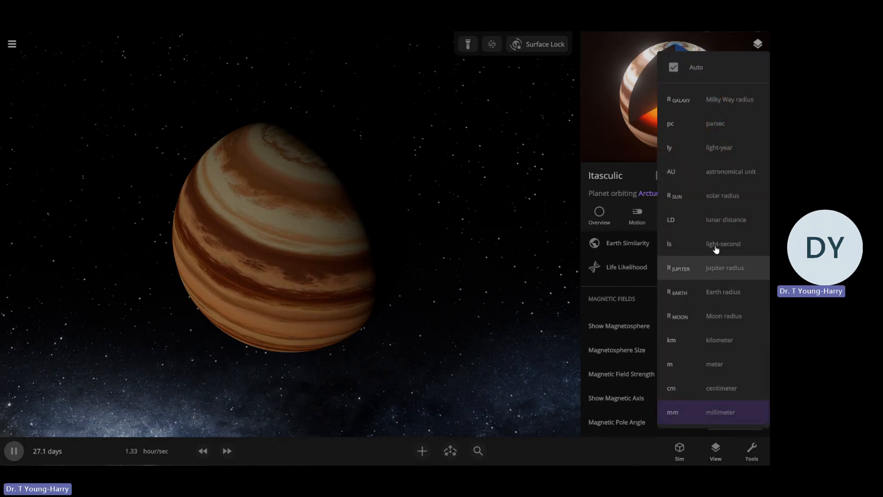
left_click(732, 271)
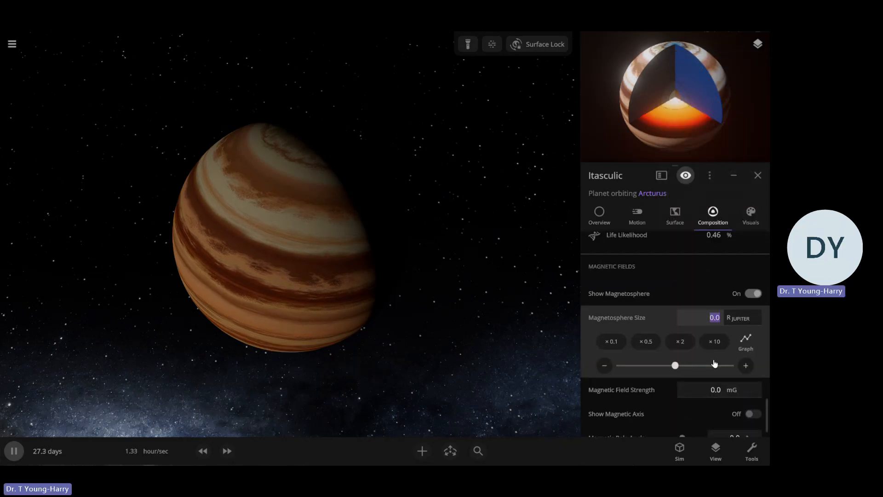
type("1")
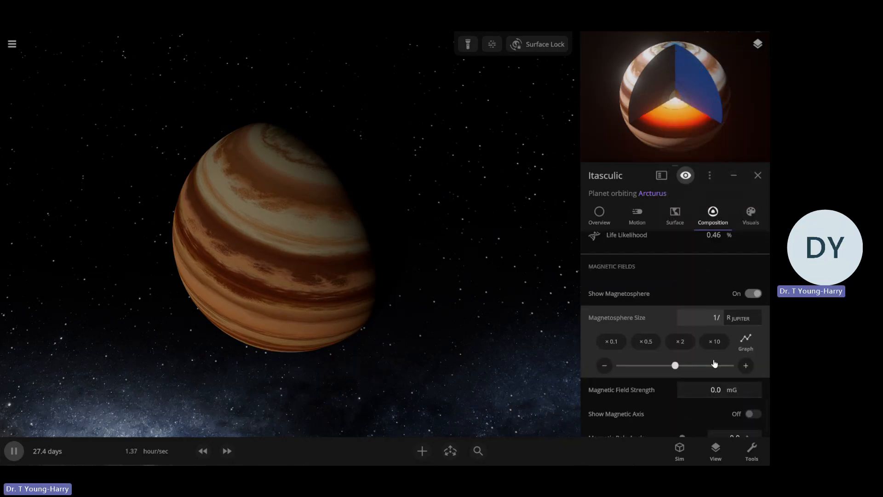
type(".00")
key("Return")
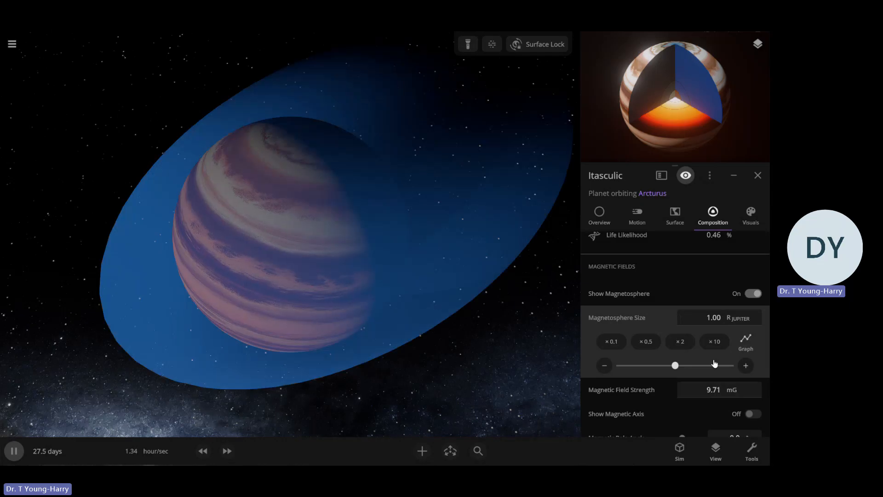
Enlarge the planet's magnetosphere to about 2.65 Jupiter radii and turn off its display
left_click_drag(699, 368, 734, 366)
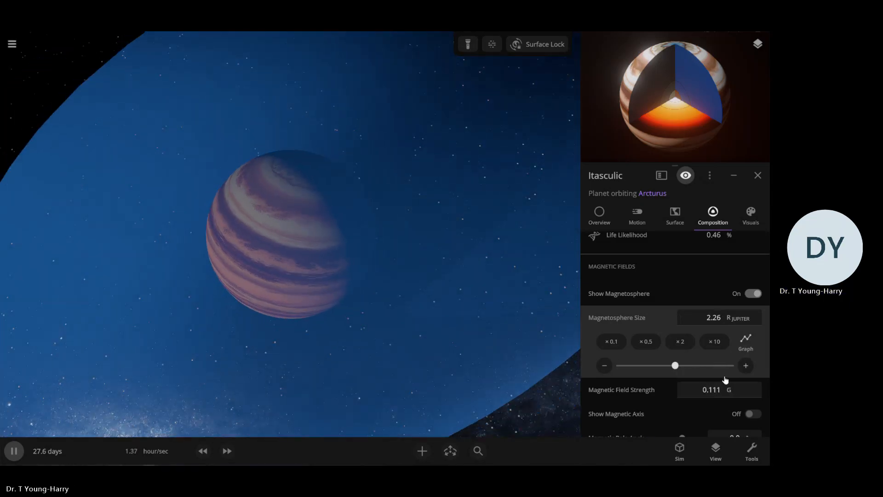
left_click(743, 374)
scroll(480, 356, "down", 3)
left_click_drag(675, 366, 767, 366)
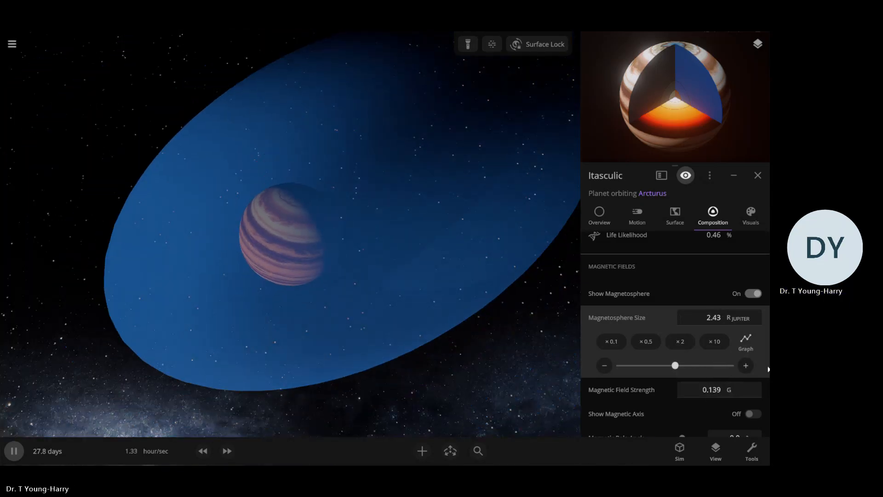
left_click_drag(675, 366, 766, 317)
left_click(752, 294)
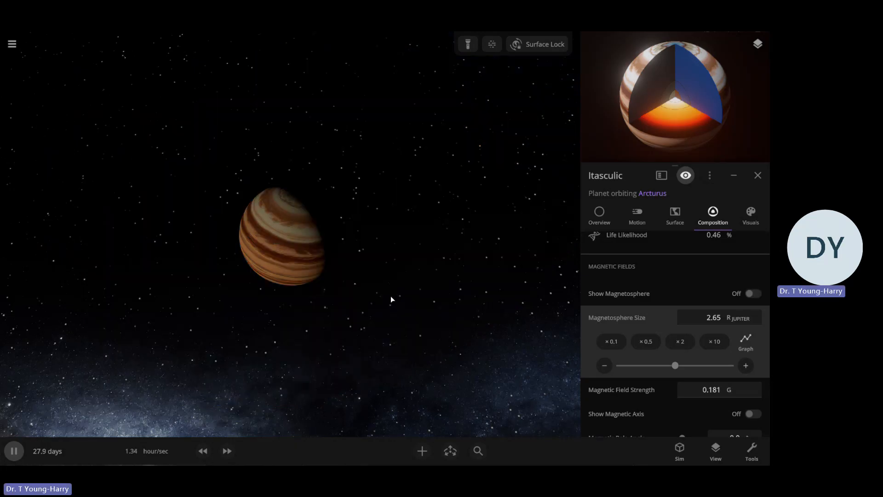
Recolor the first white swatch in the fourth row of the planet's band colors to light orange
scroll(391, 296, "up", 3)
scroll(436, 277, "down", 3)
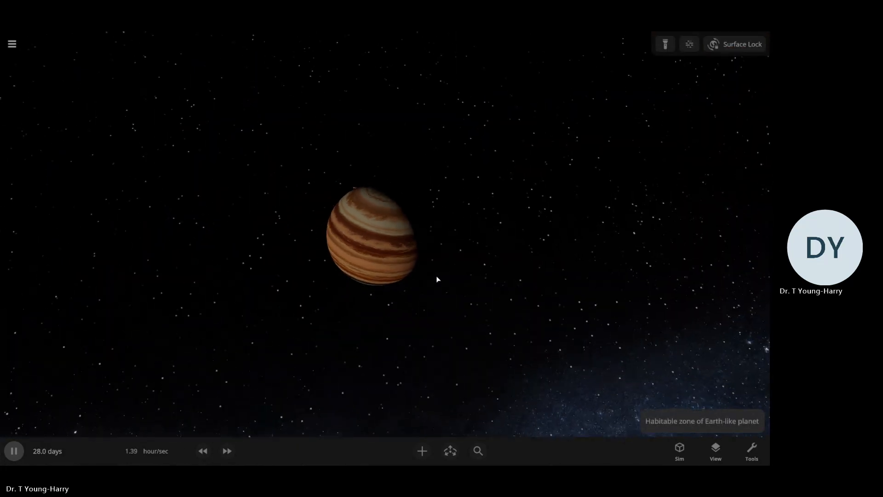
scroll(434, 287, "up", 5)
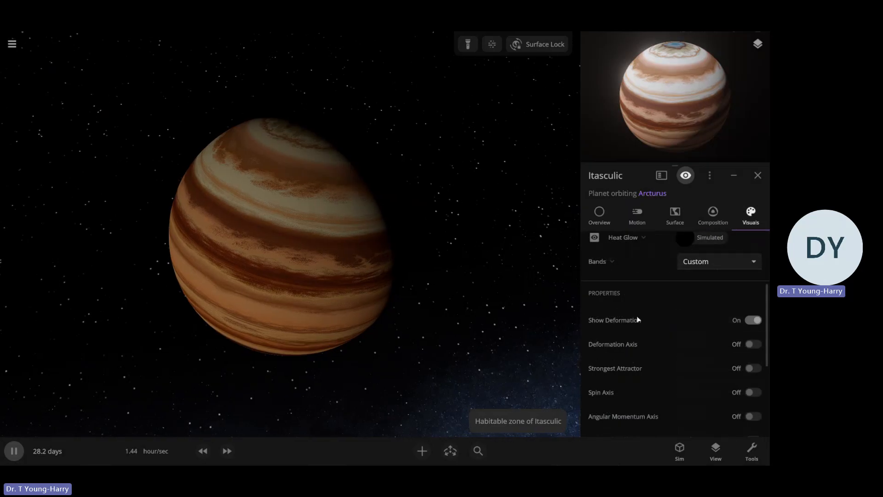
left_click(620, 272)
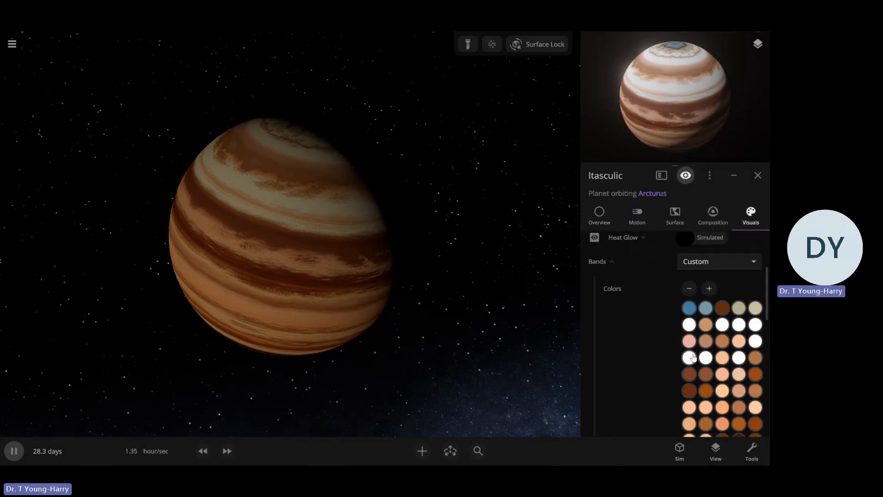
left_click(706, 356)
left_click(644, 354)
left_click(594, 360)
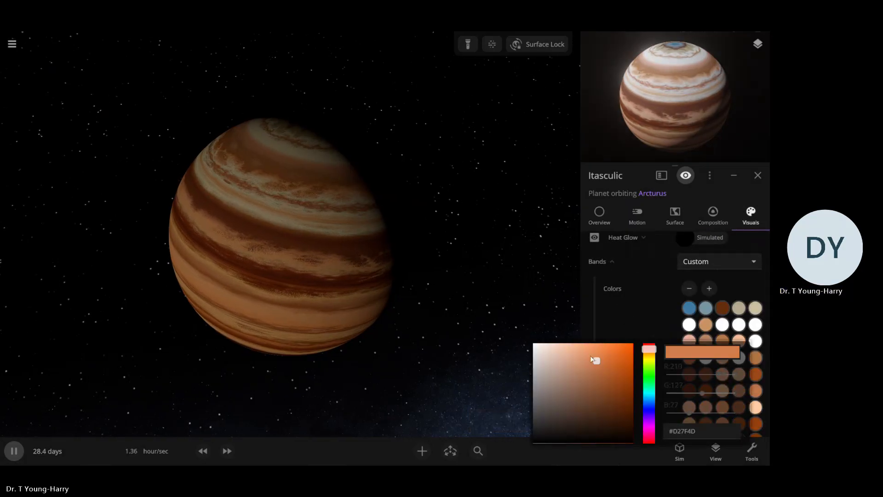
left_click(690, 313)
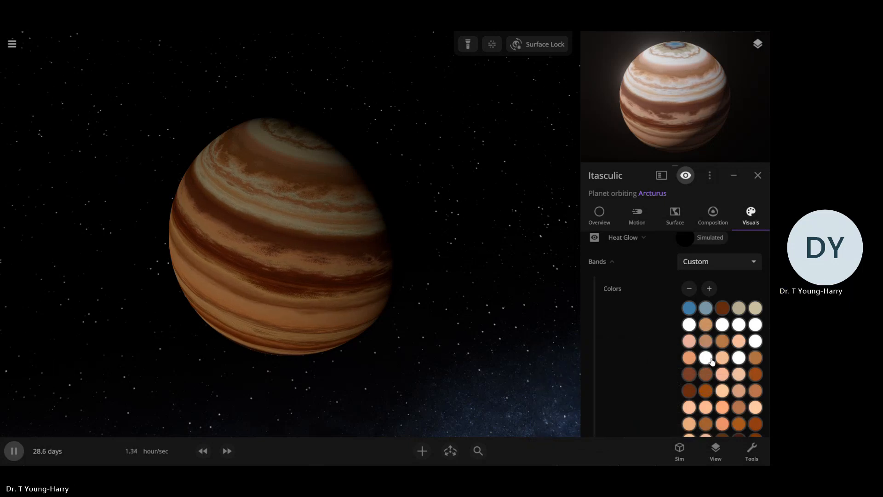
Recolor the second white swatch in the fourth row of the band colors to coral red
left_click(706, 360)
left_click_drag(567, 357, 546, 347)
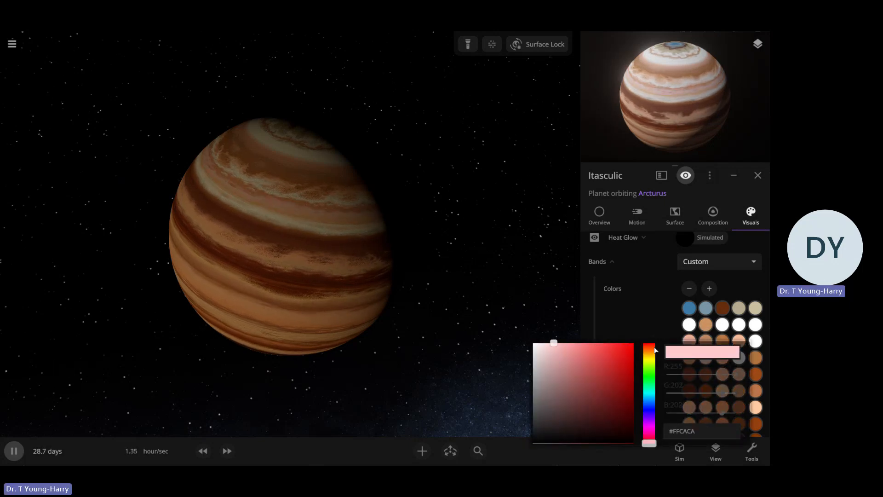
left_click(598, 357)
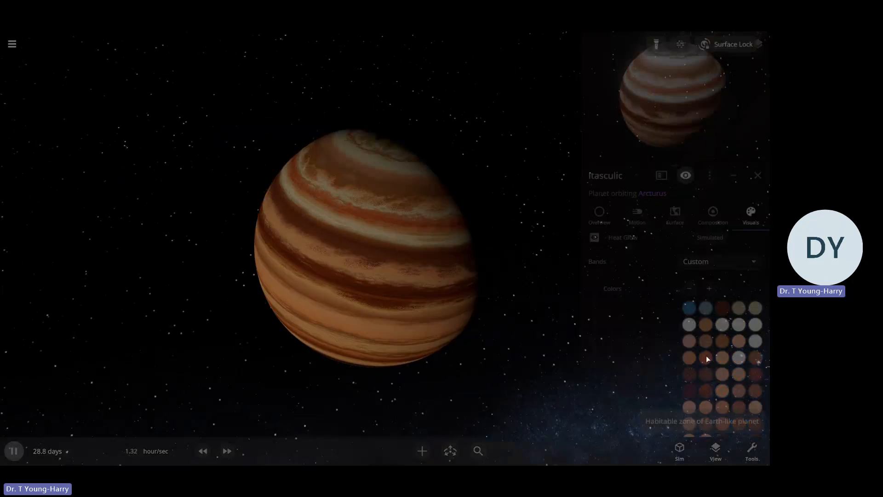
key("Escape")
left_click(452, 326)
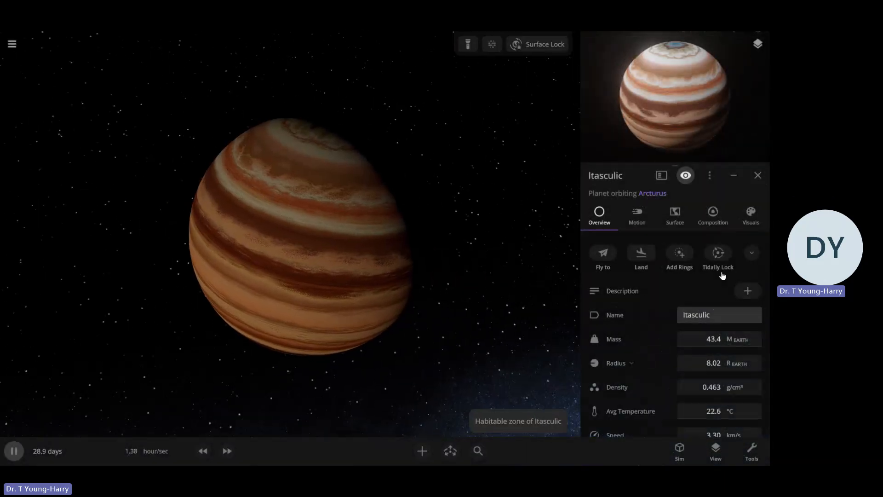
Change the coral red swatch in the fourth row of the planet's band colors to pale pink
left_click(747, 222)
left_click(639, 259)
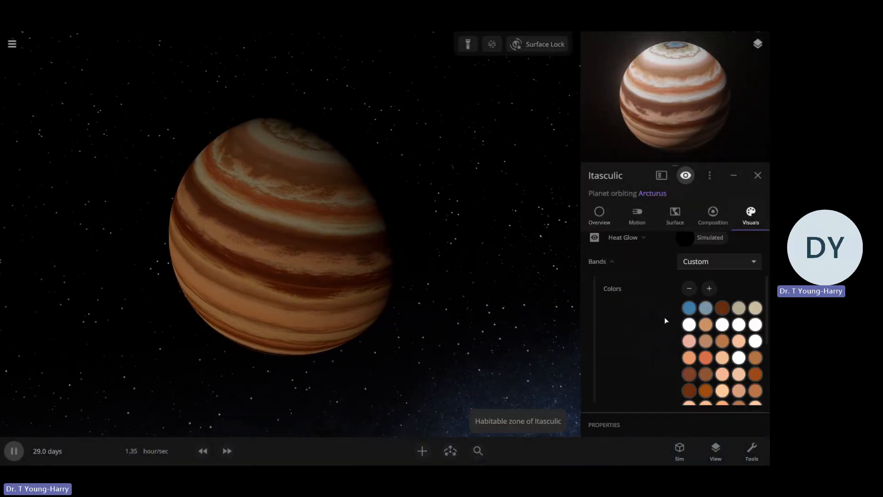
left_click(561, 339)
left_click(453, 304)
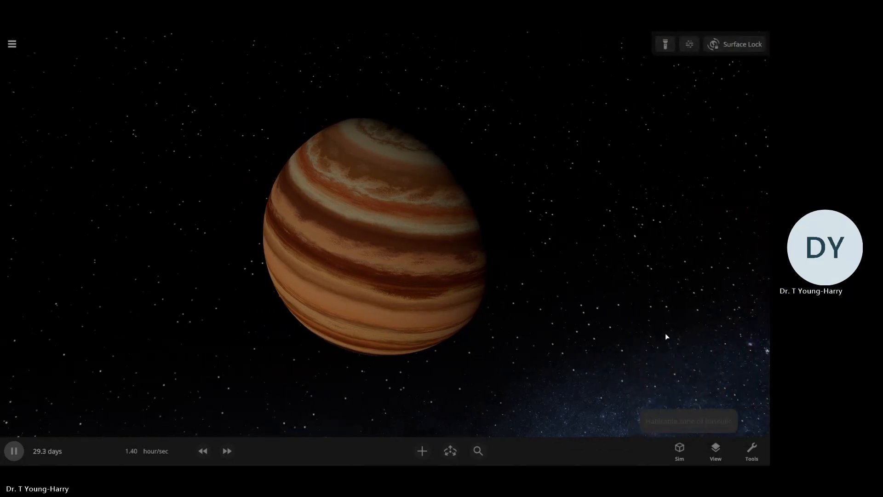
left_click(759, 228)
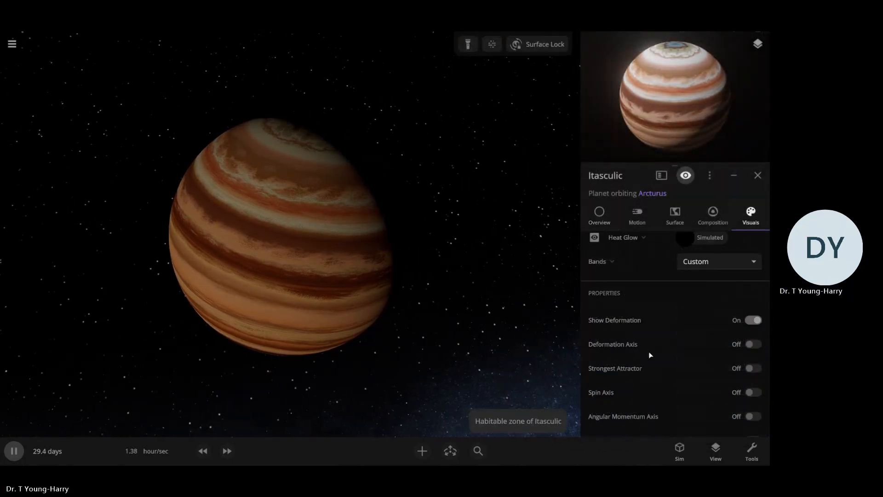
left_click(623, 276)
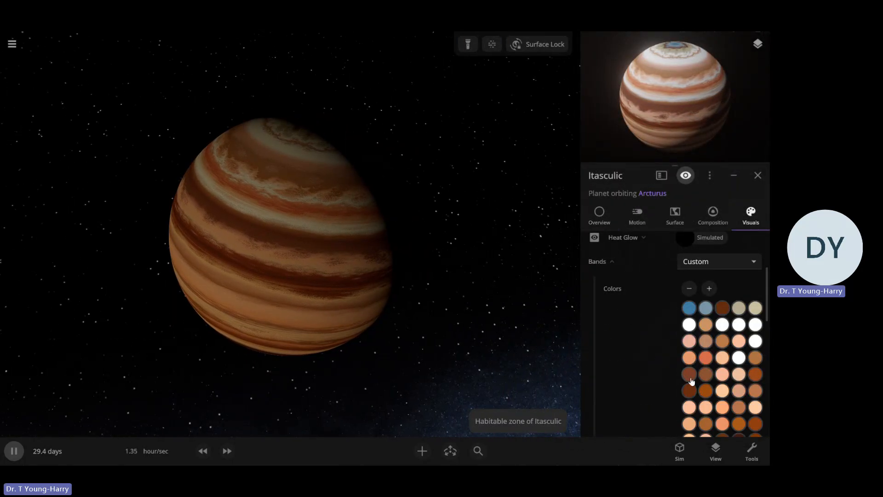
left_click(705, 357)
left_click(566, 356)
left_click(558, 322)
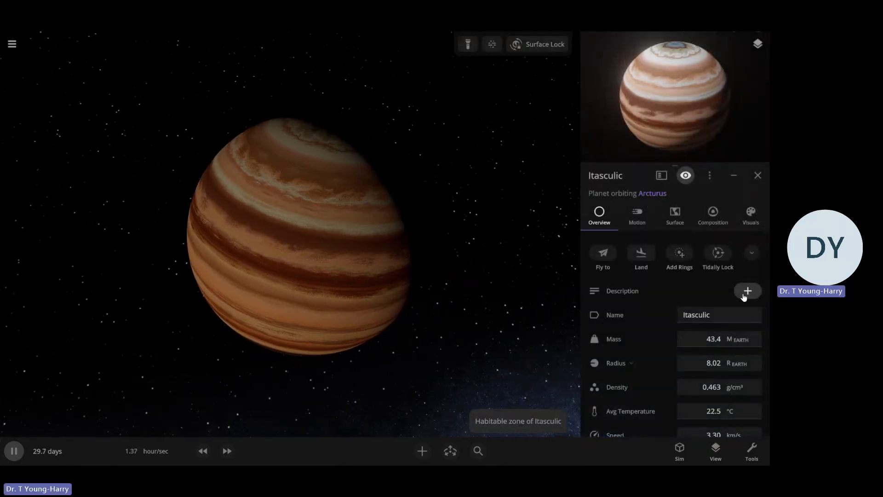
Recolor the remaining white swatch in the fourth row of the band colors to peach
left_click(749, 213)
left_click(696, 265)
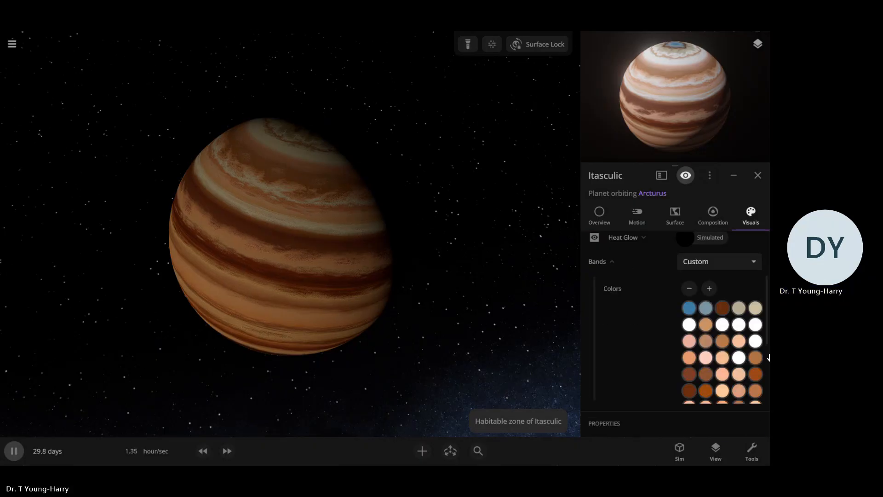
left_click(738, 357)
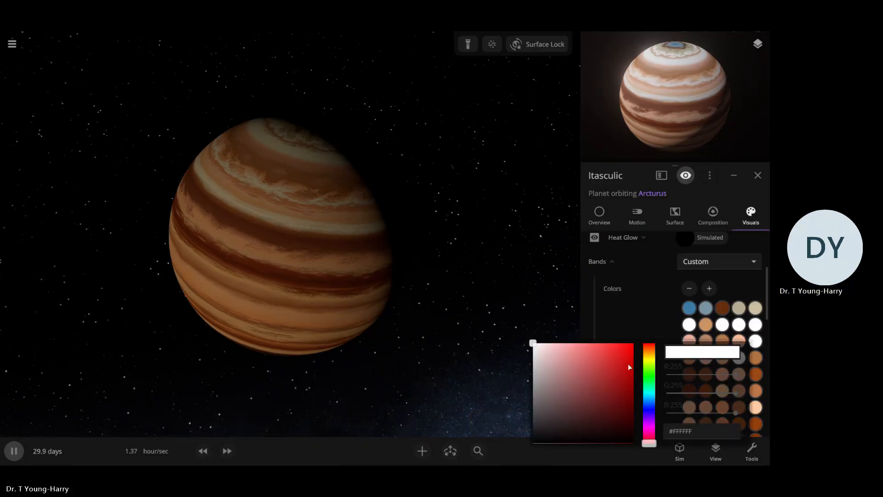
left_click(561, 354)
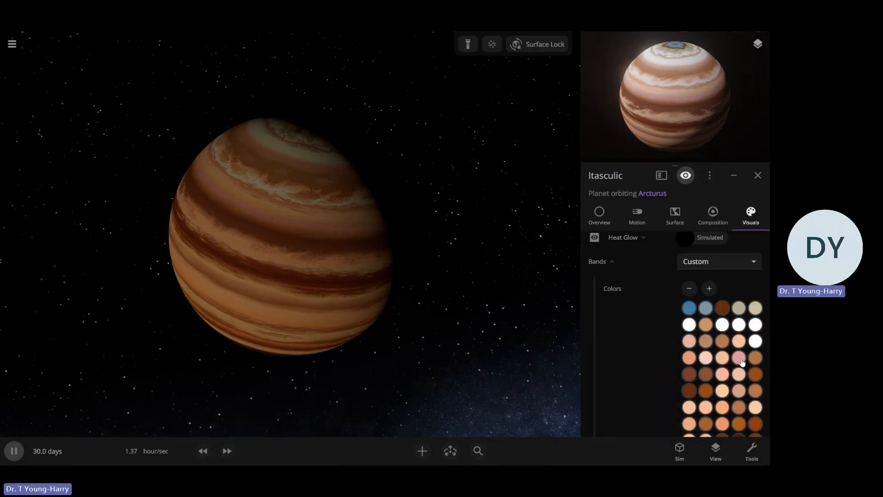
left_click(741, 361)
left_click(651, 348)
left_click_drag(562, 370, 576, 341)
left_click(631, 324)
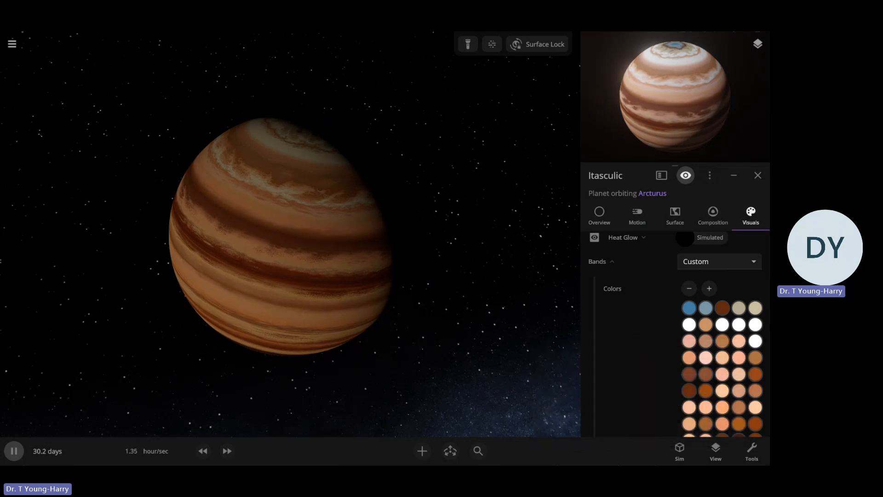
Recolor the white swatch at the end of the third row of band colors to light peach
left_click(755, 341)
left_click(648, 343)
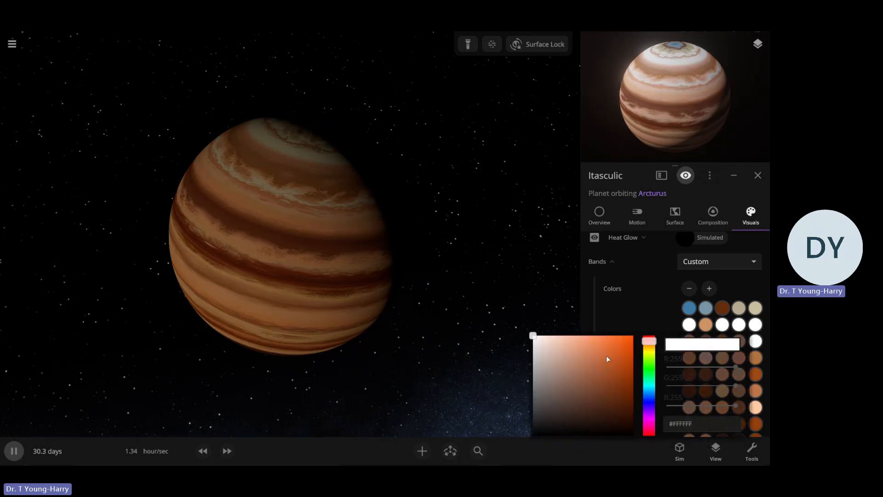
left_click_drag(606, 355, 570, 337)
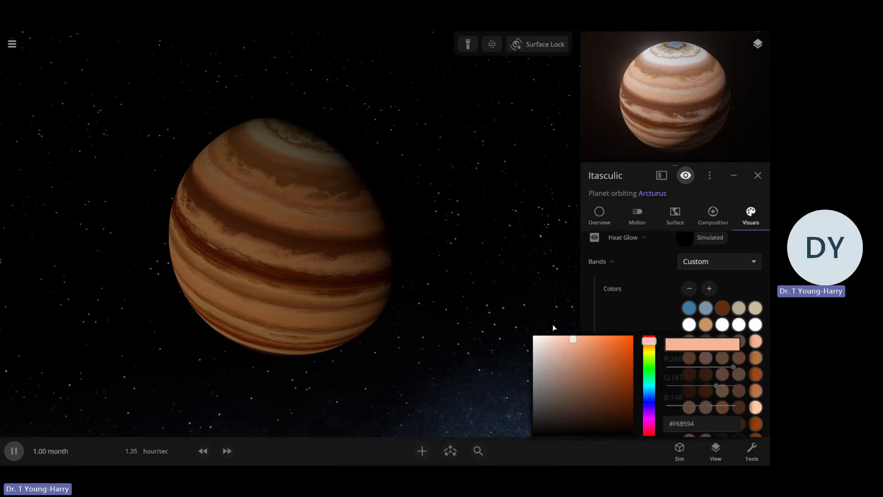
left_click(616, 323)
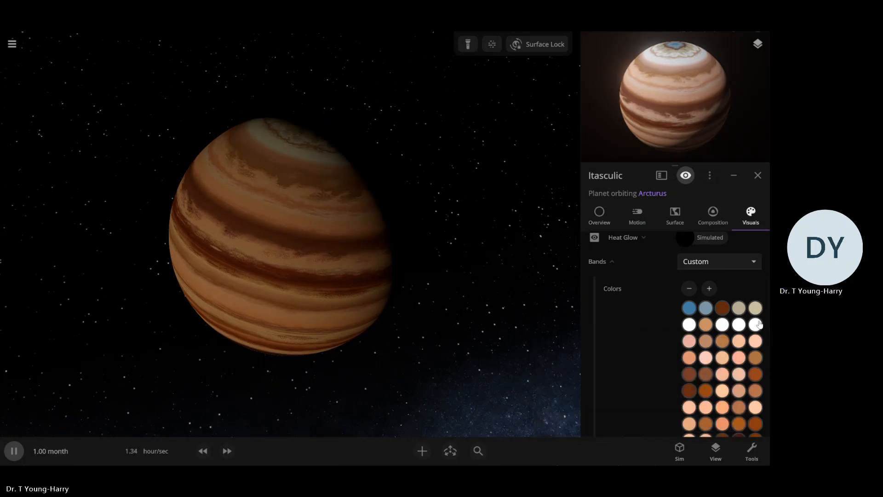
Recolor the last white swatch in the second row of band colors to peach, #FFBB97
left_click(722, 324)
left_click(649, 325)
left_click_drag(601, 333, 573, 319)
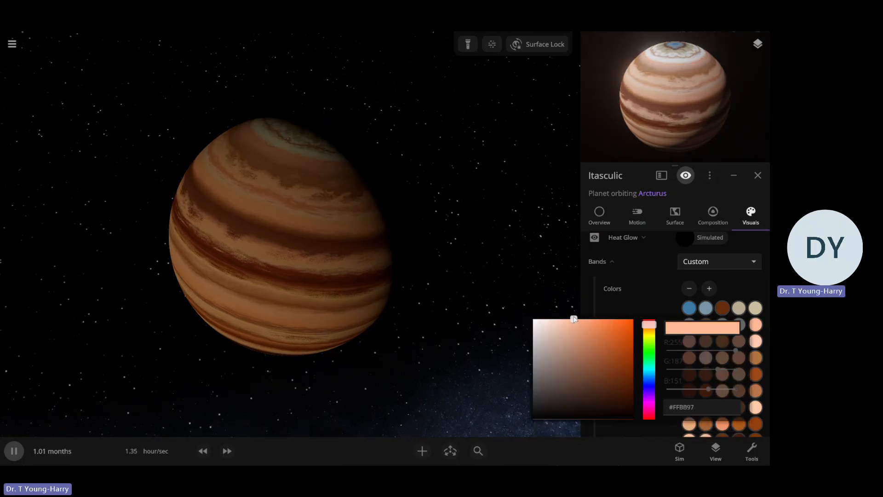
left_click(638, 304)
Recolor the first swatch in the second row of band colors to pale peach, about #F0C5A6, and view the planet from another angle
left_click(688, 325)
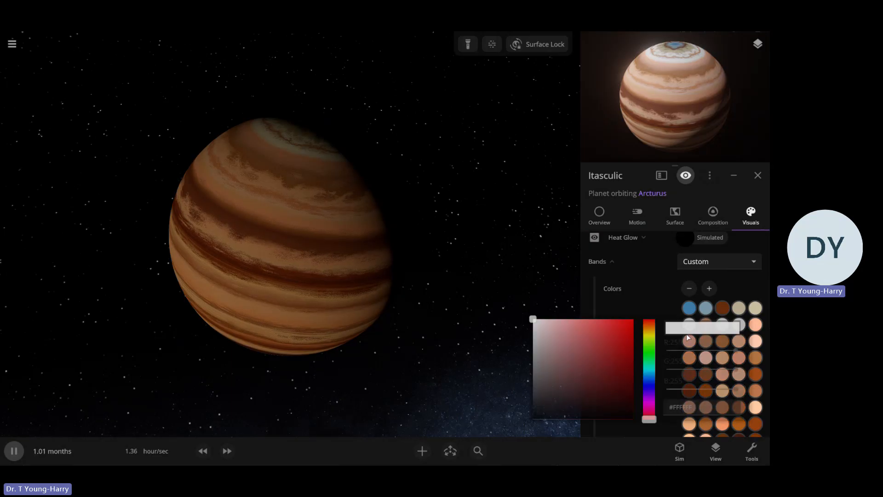
left_click(650, 325)
left_click_drag(568, 335, 566, 321)
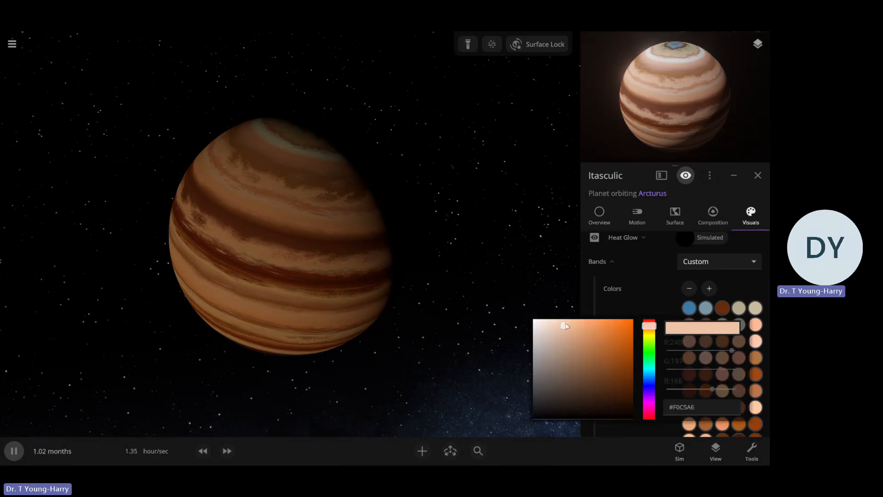
left_click_drag(416, 282, 455, 297)
left_click(455, 298)
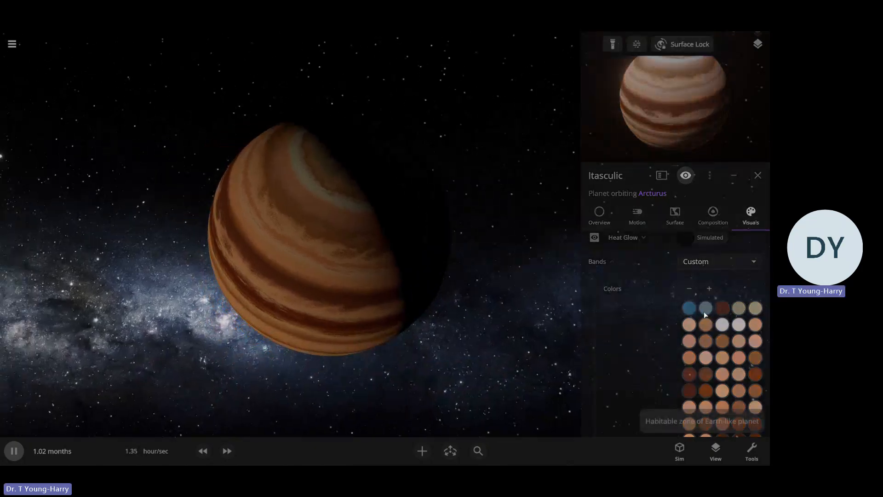
Recolor the blue first swatch in the top row of the planet's band colors to rust red
left_click(466, 240)
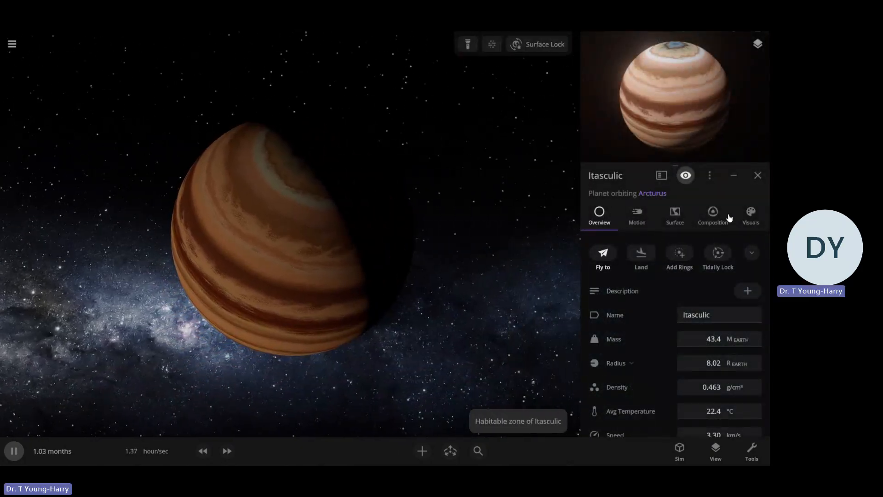
left_click(738, 221)
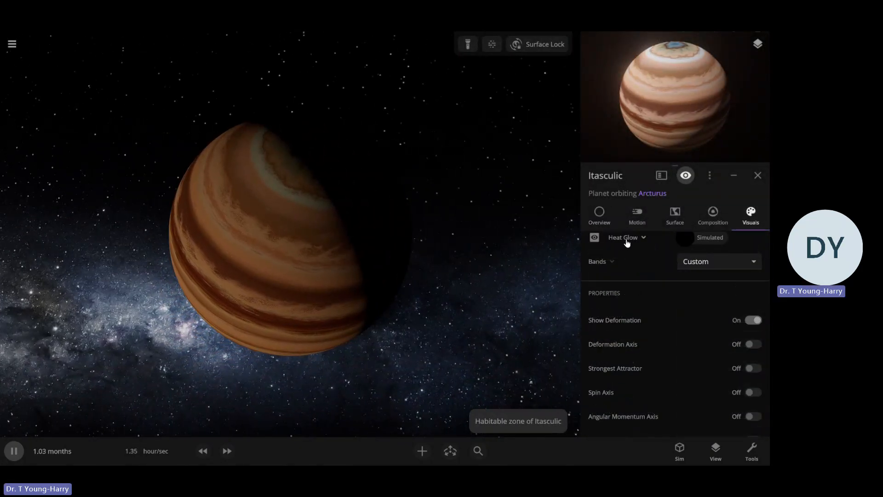
left_click(619, 262)
left_click(686, 308)
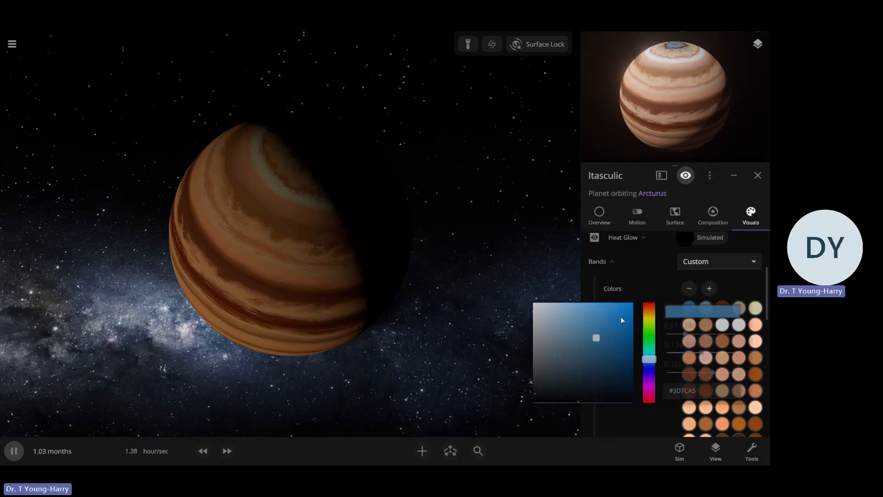
left_click(650, 307)
left_click(595, 321)
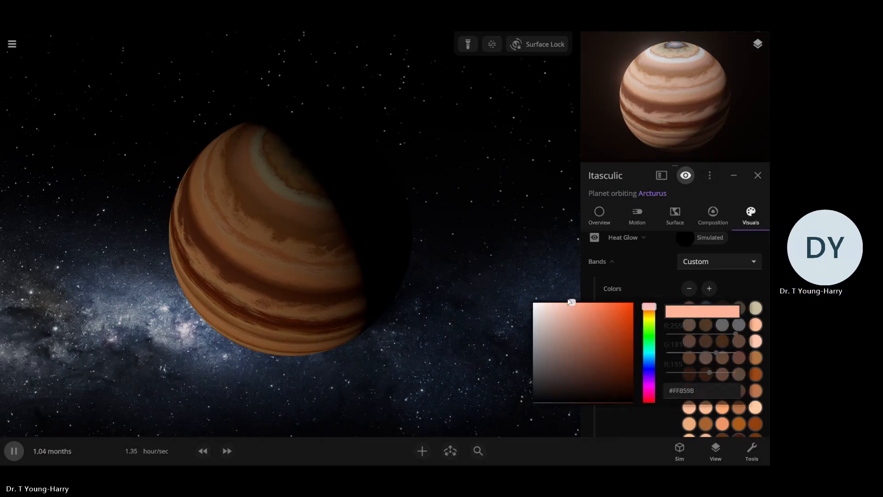
left_click(696, 307)
left_click(687, 310)
mouse_move(603, 342)
left_mouse_down()
mouse_move(638, 347)
mouse_move(651, 306)
mouse_move(636, 370)
left_mouse_up()
left_click(644, 289)
Recolor the second swatch in the top row of band colors to dark reddish brown
left_click(705, 308)
left_click(649, 351)
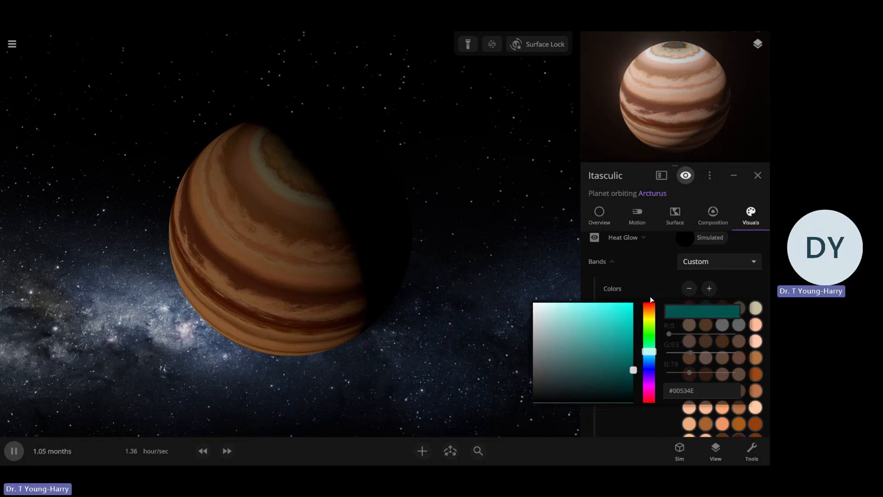
left_click_drag(650, 312, 650, 308)
left_click(661, 287)
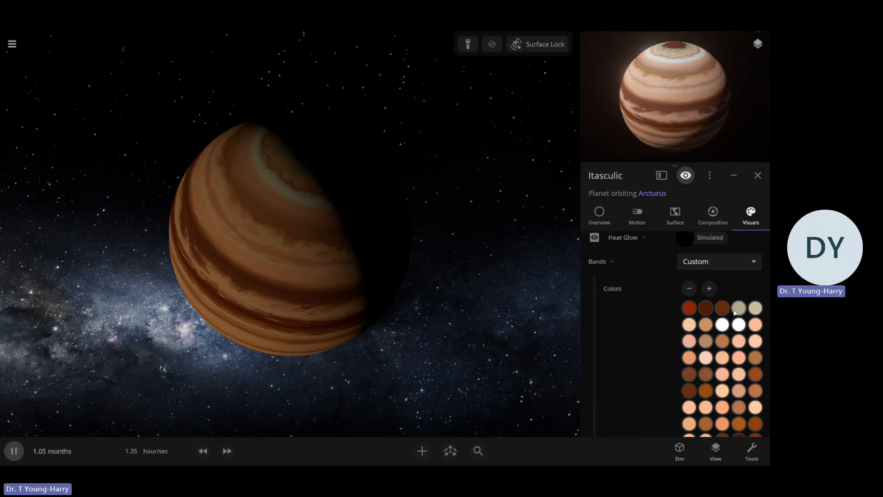
Recolor the fourth swatch in the top row of band colors to pale pink, #FFD1C3
left_click(739, 309)
left_click(650, 306)
left_click(567, 309)
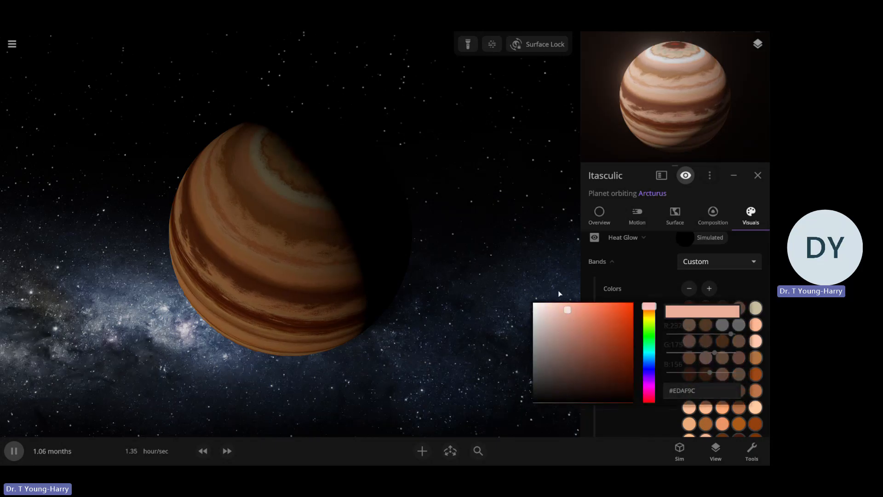
left_click(657, 283)
Recolor the last swatch in the top row of band colors to light peach, #FFCAB1
left_click(754, 308)
left_click(593, 307)
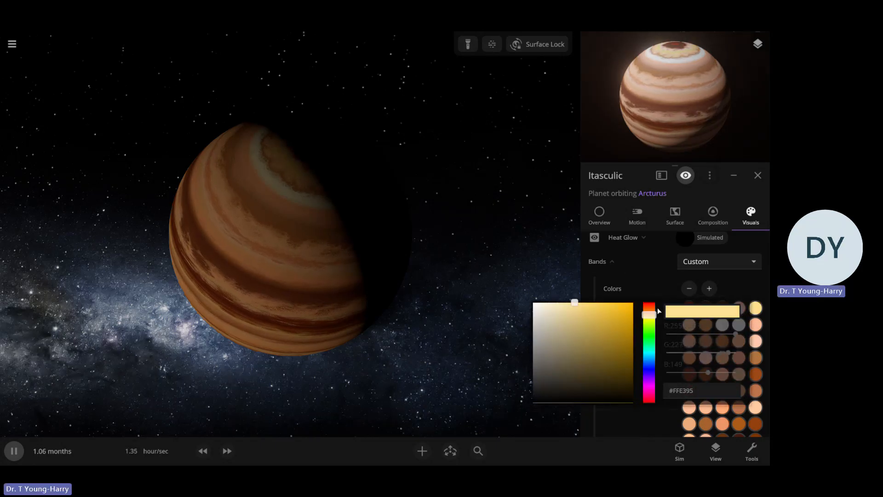
left_click(649, 307)
left_click(576, 315)
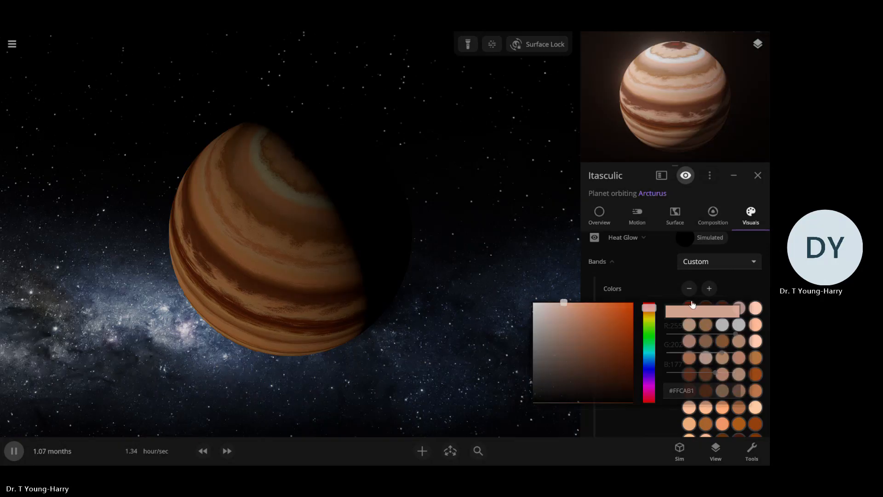
Recolor the two white swatches in the second row of band colors, the third to light peach and the fourth to light orange
left_click(723, 325)
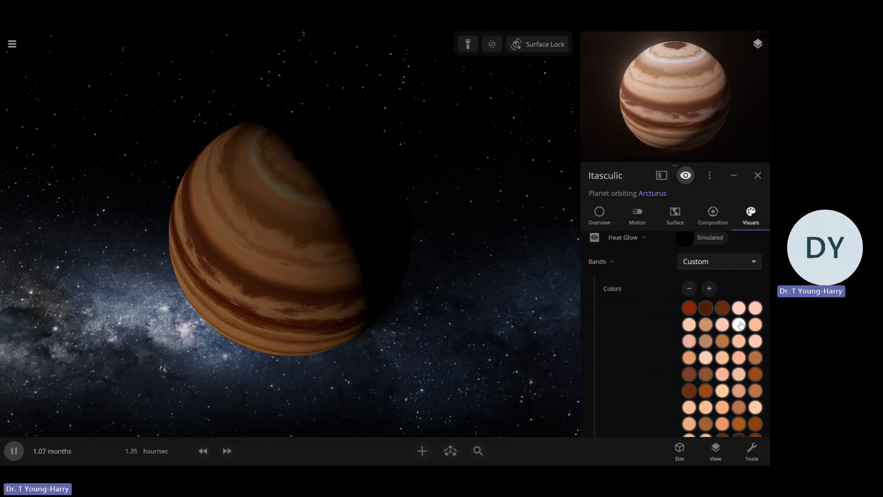
left_click(740, 325)
left_click(653, 326)
left_click(619, 332)
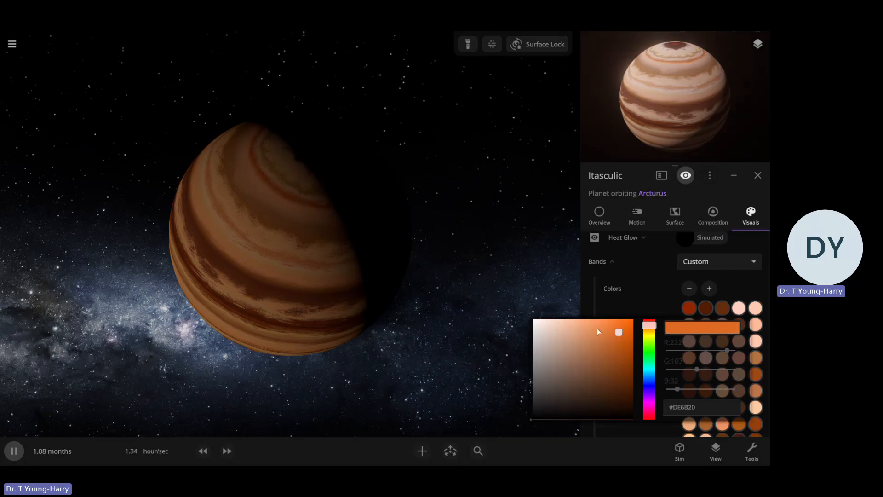
left_click_drag(415, 289, 442, 233)
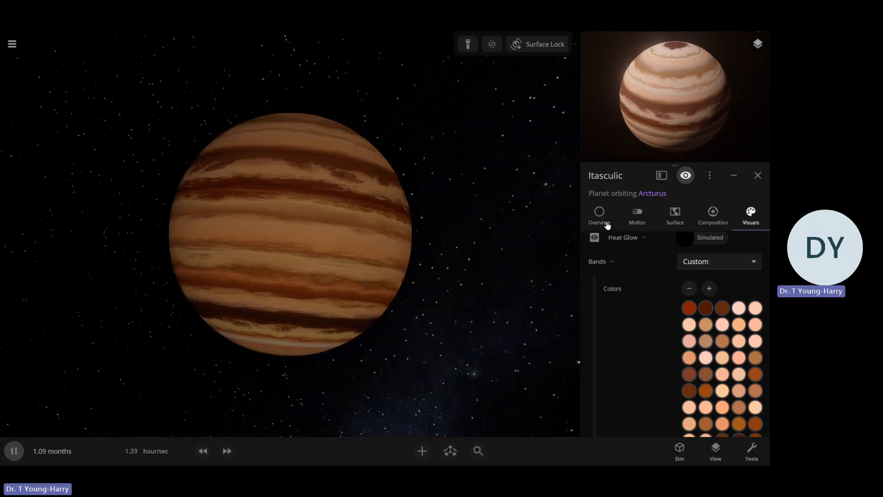
Rename the planet Itasculic as Javan in its overview properties
left_click(605, 221)
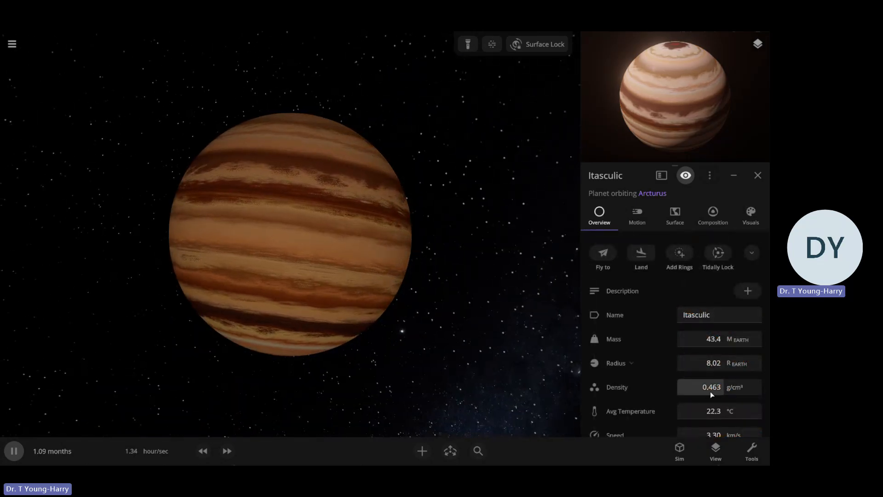
left_click(733, 365)
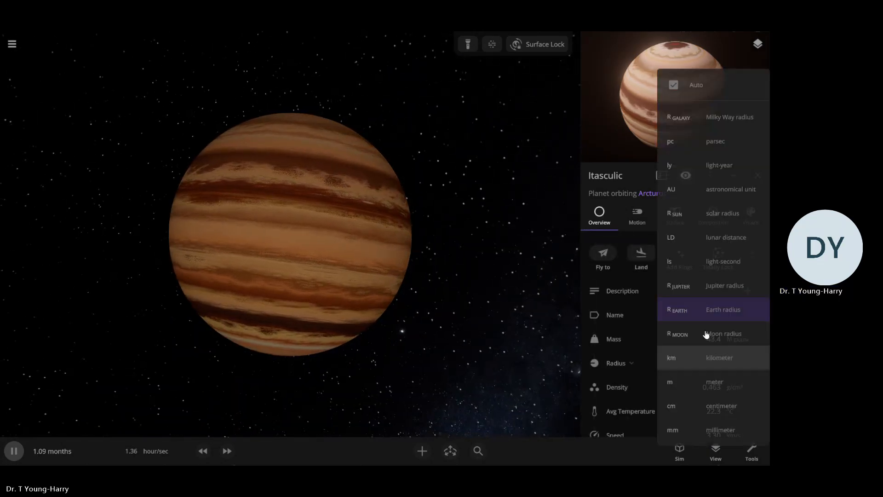
left_click(742, 317)
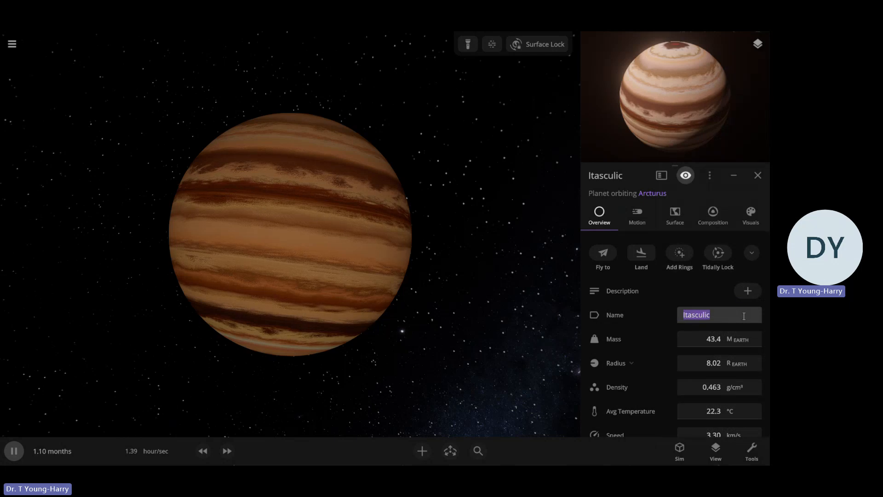
left_click(720, 316)
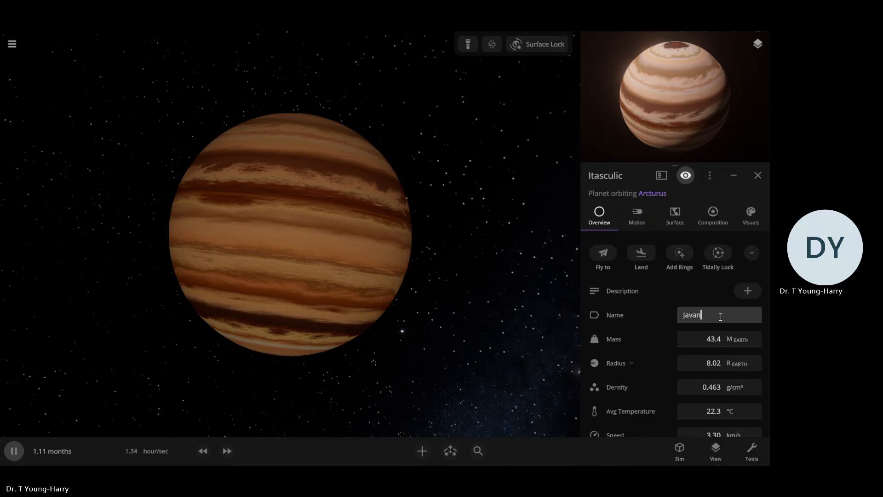
left_click(442, 327)
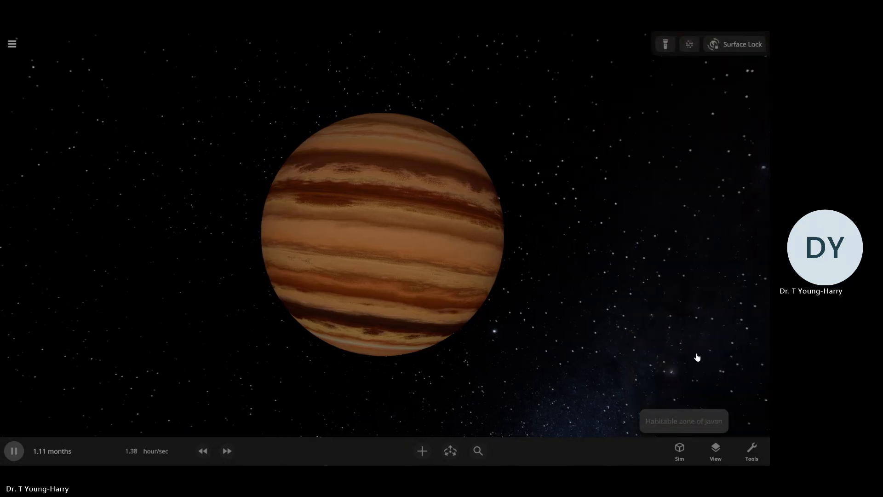
Switch Javan's mass unit to Jupiter masses and set the mass to 1.95
left_click(697, 357)
left_click(731, 345)
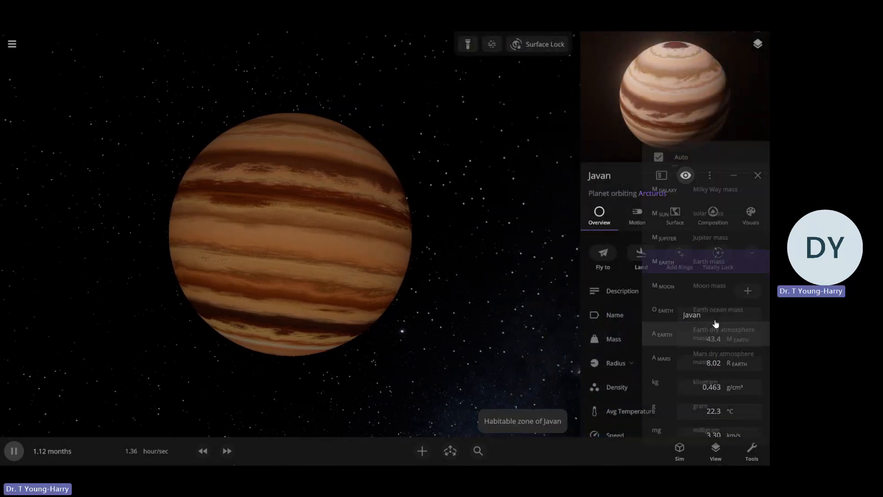
left_click(729, 238)
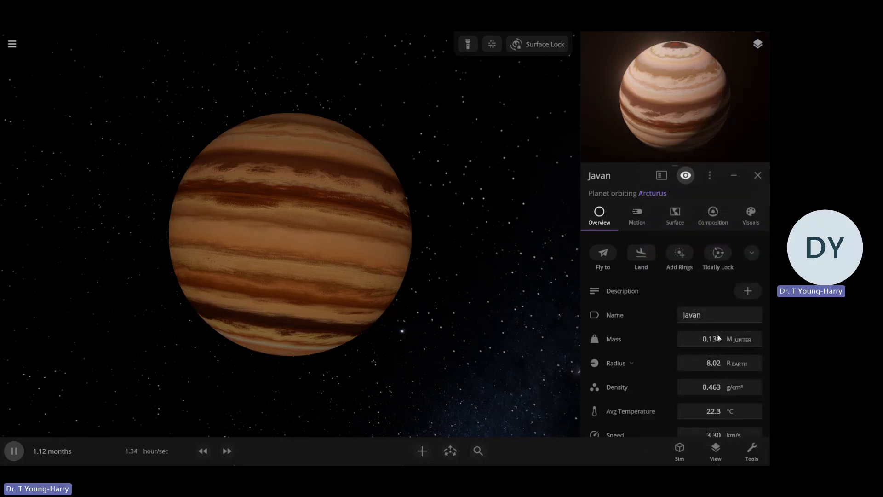
left_click(716, 348)
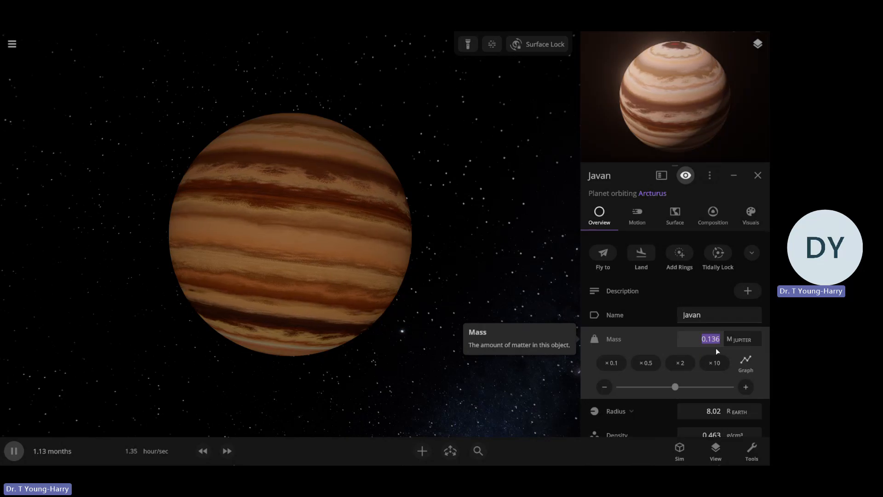
key("BackSpace")
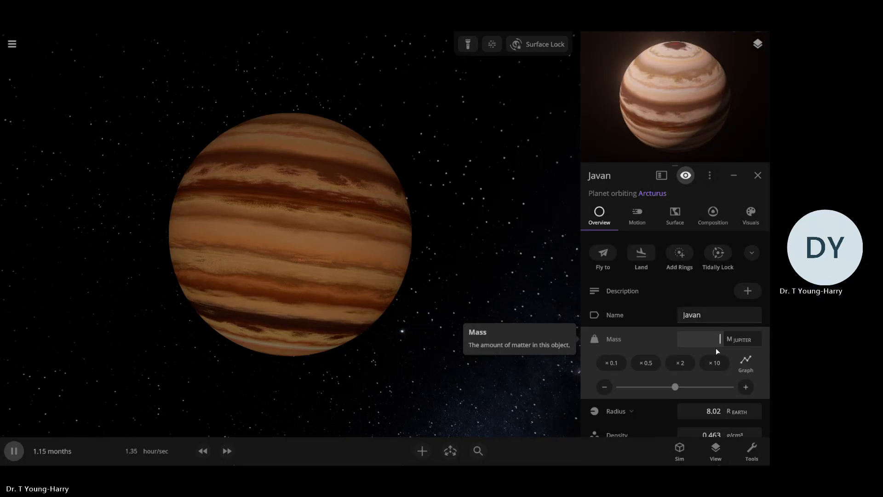
type("1.")
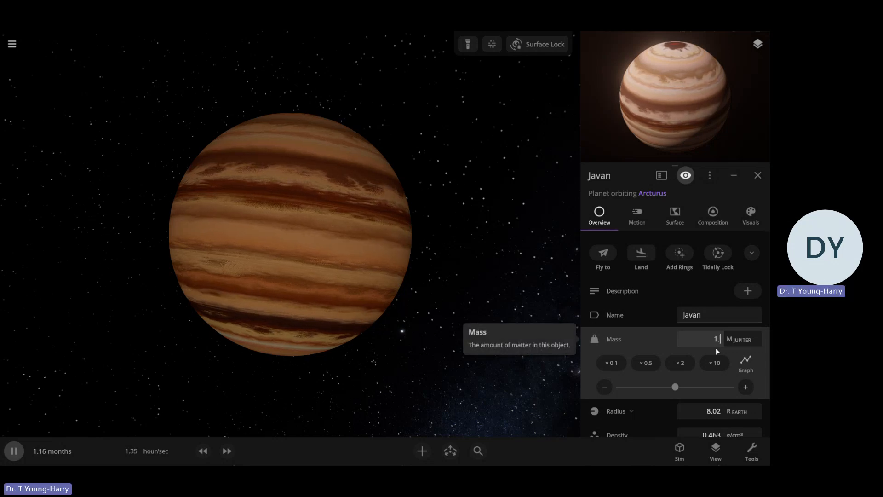
type("95")
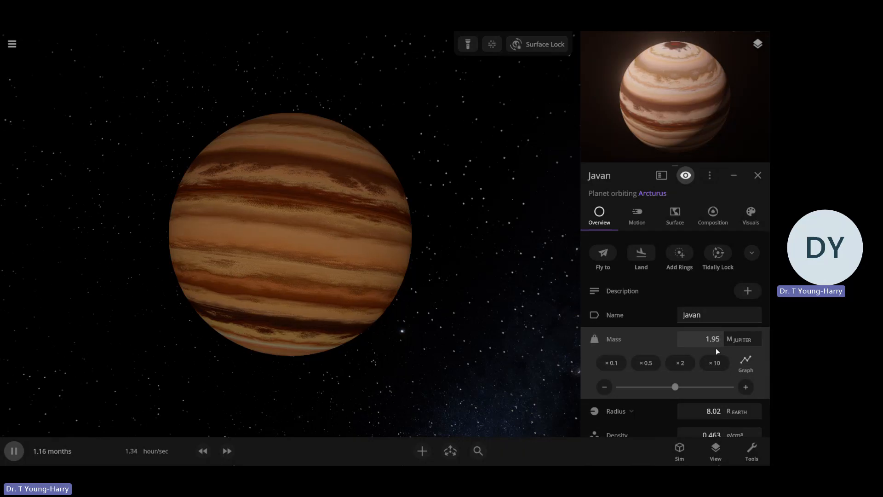
key("Return")
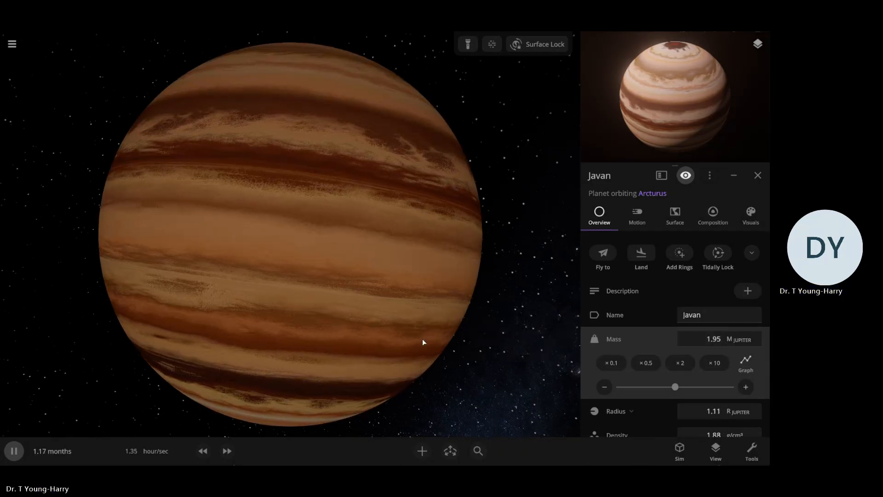
Examine the enlarged gas giant Javan from several angles and distances
left_click(391, 335)
left_click(363, 318)
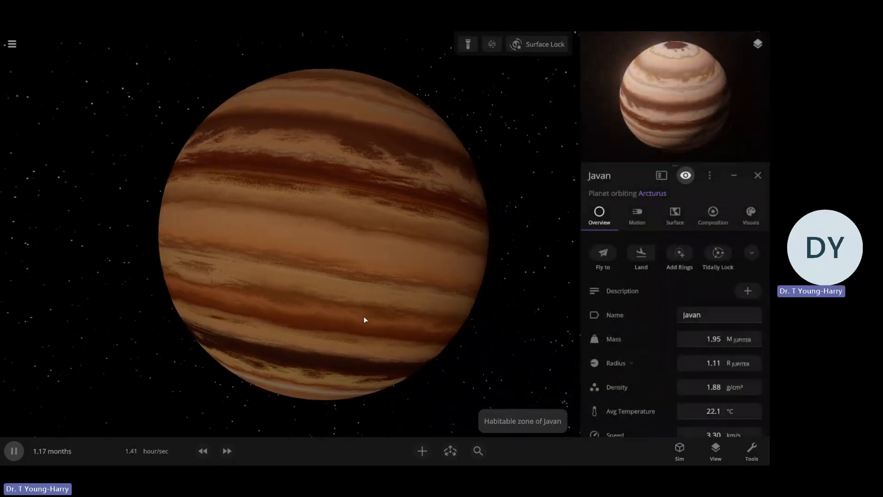
left_click_drag(436, 311, 301, 296)
scroll(309, 299, "up", 4)
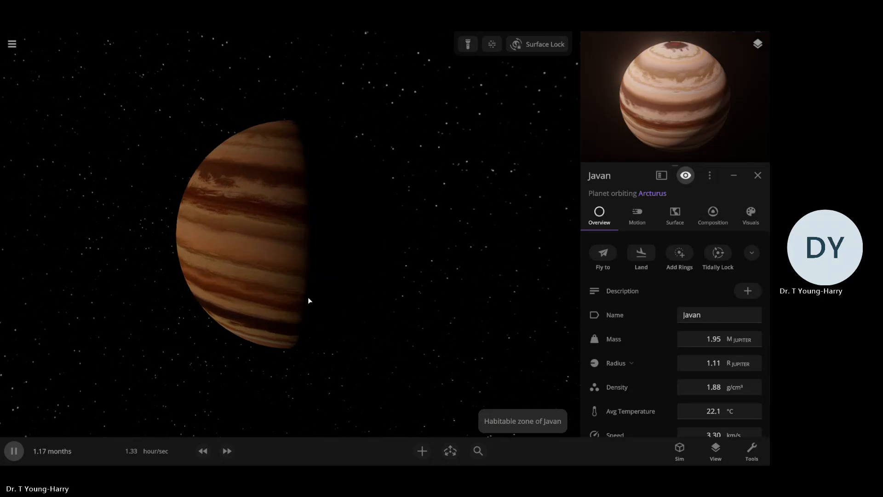
left_click_drag(401, 292, 422, 291)
scroll(416, 292, "up", 5)
scroll(327, 278, "down", 2)
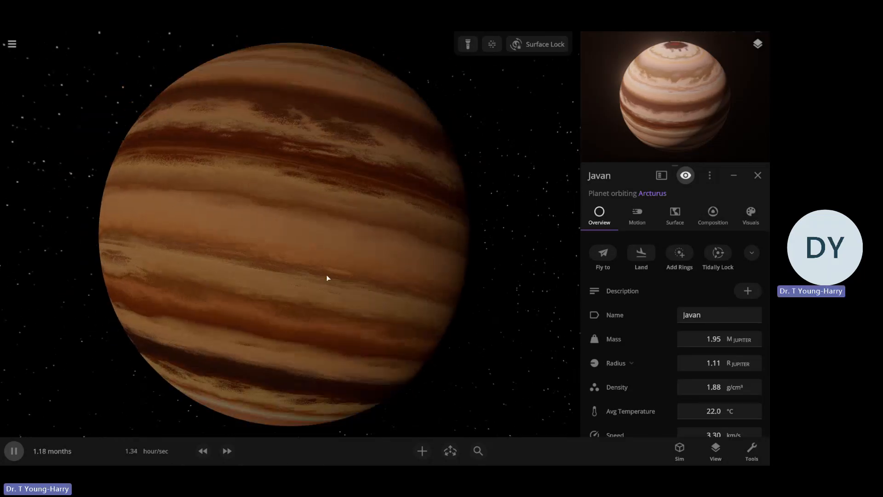
scroll(330, 278, "down", 3)
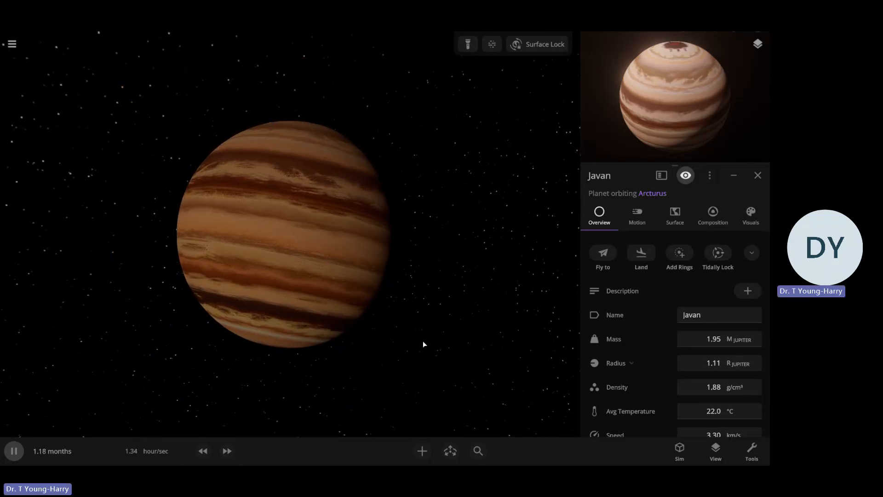
Try the Jupiter ring preset around Javan and view it from another angle
left_click(421, 453)
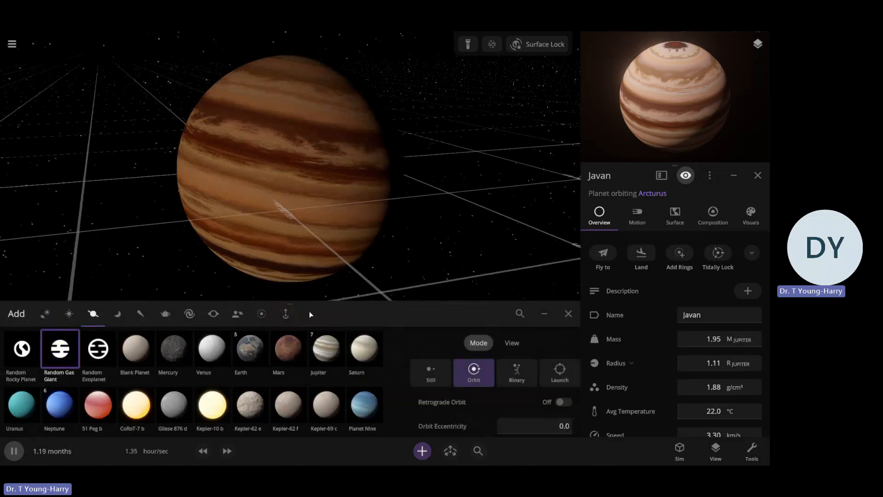
left_click(260, 315)
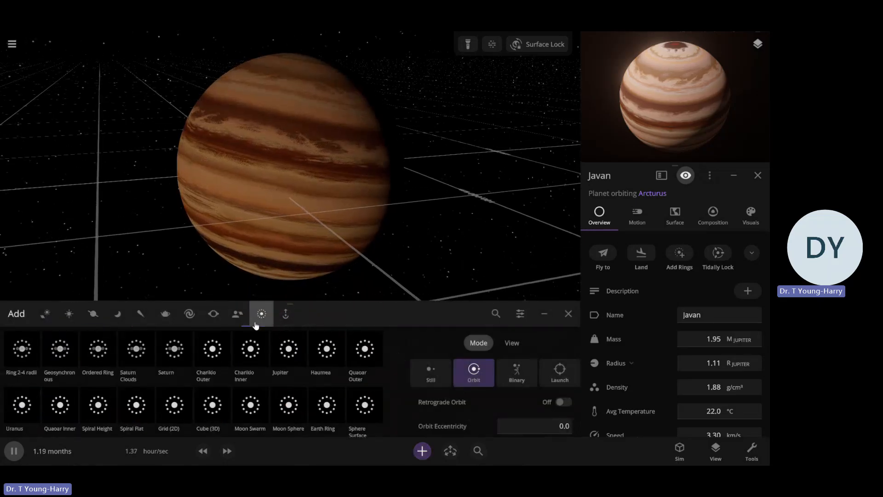
left_click(286, 355)
left_click(534, 344)
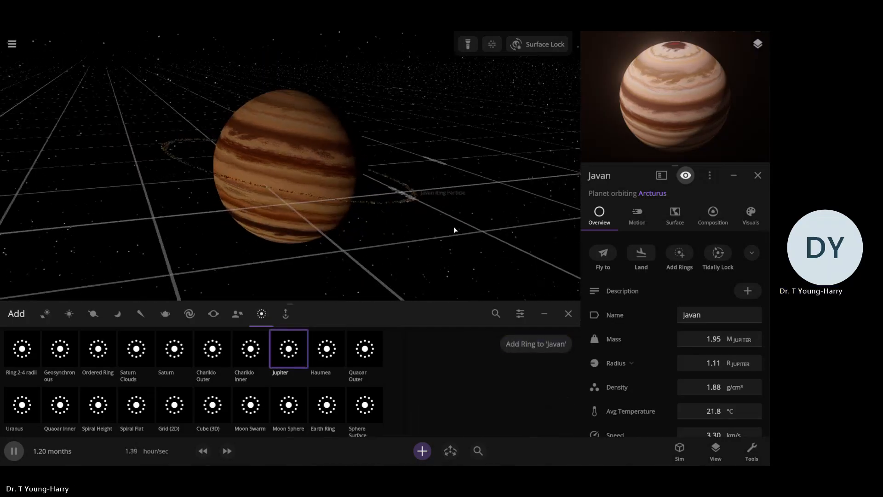
mouse_move(473, 225)
right_mouse_down()
mouse_move(416, 240)
mouse_move(239, 250)
mouse_move(575, 225)
mouse_move(443, 244)
mouse_move(462, 224)
mouse_move(379, 265)
right_mouse_up()
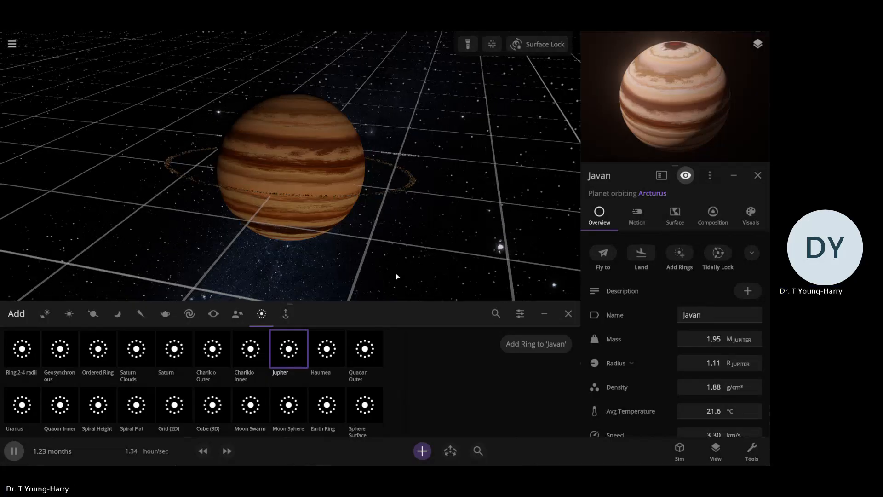
Choose the Uranus ring preset for Javan and go through its advanced settings
left_click(22, 403)
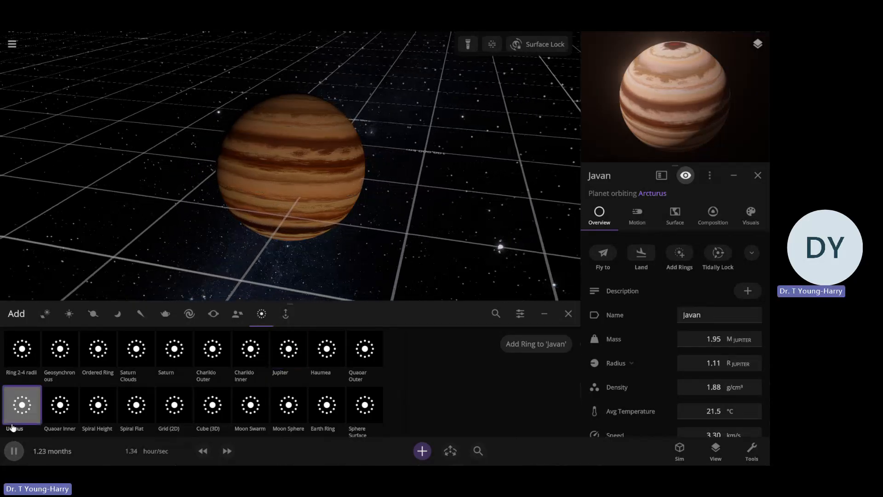
left_click(520, 313)
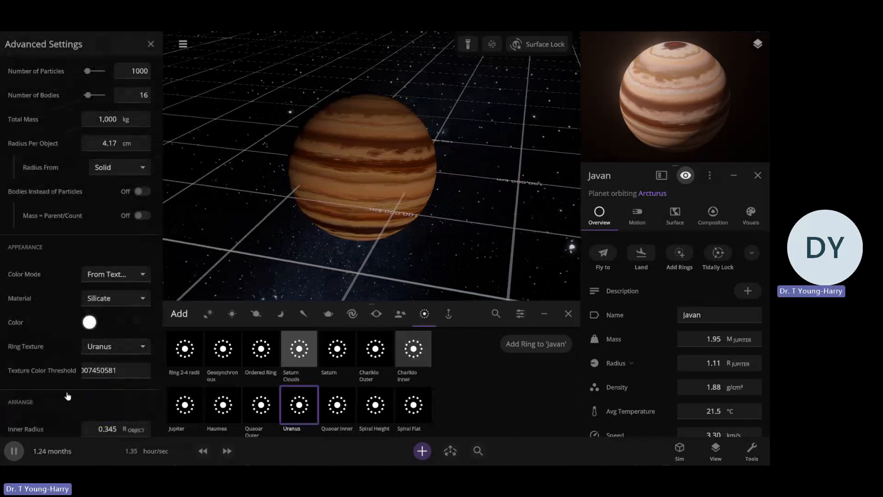
scroll(60, 297, "down", 3)
scroll(68, 299, "up", 4)
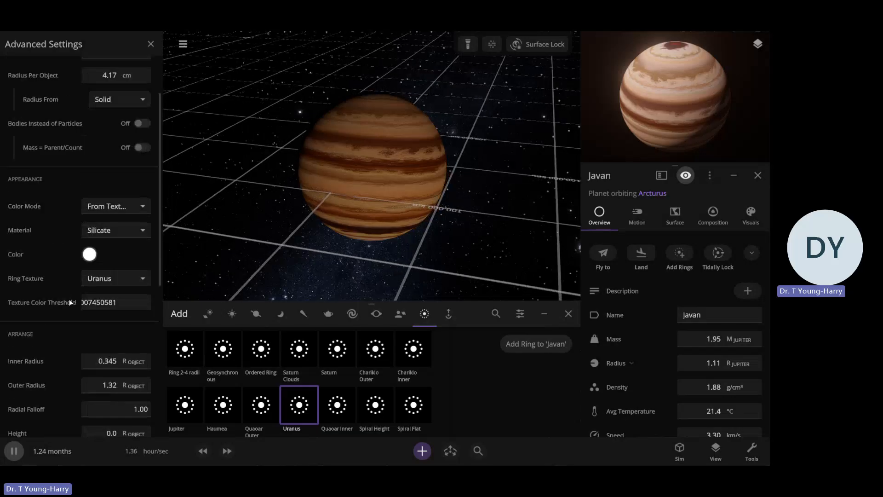
scroll(92, 319, "down", 4)
Set the ring's inner radius to 1.95 and outer radius to 4.00 object radii, and add it around Javan
left_click(110, 294)
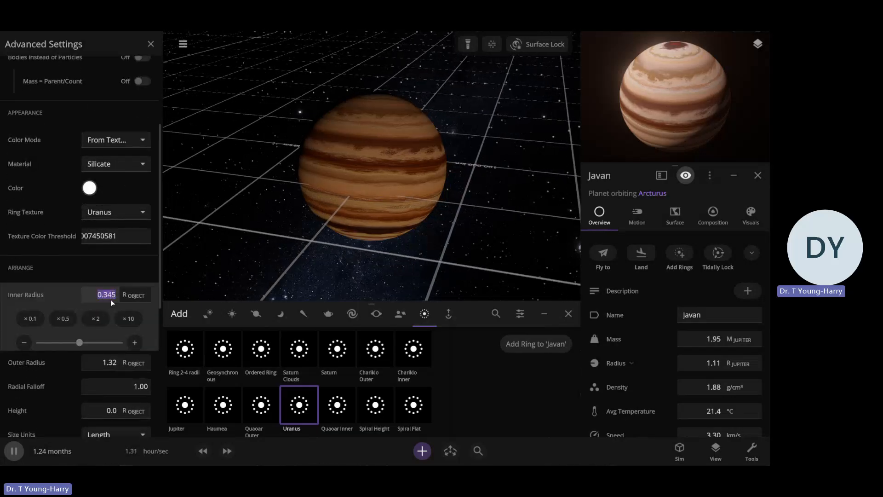
type("1.95")
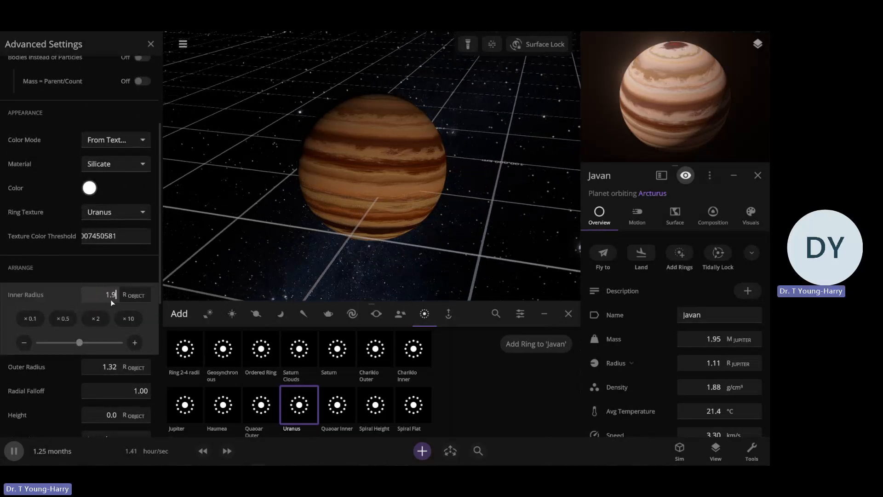
left_click(113, 366)
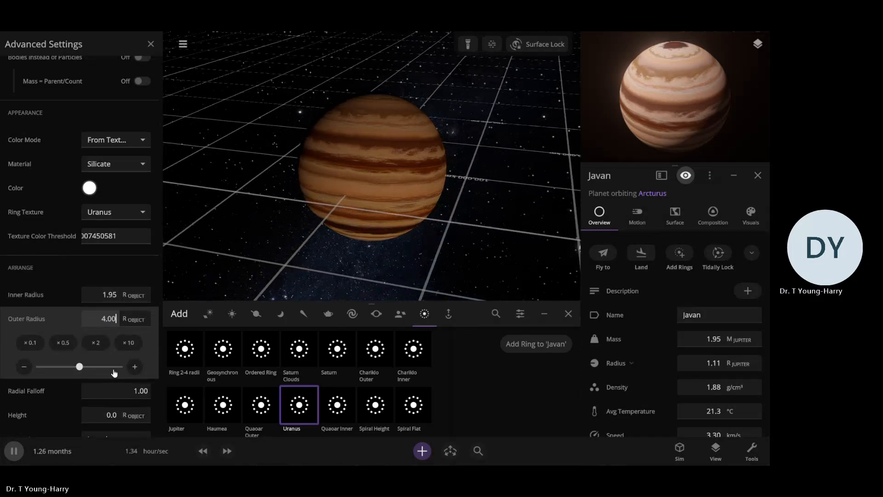
key("Return")
scroll(506, 243, "down", 5)
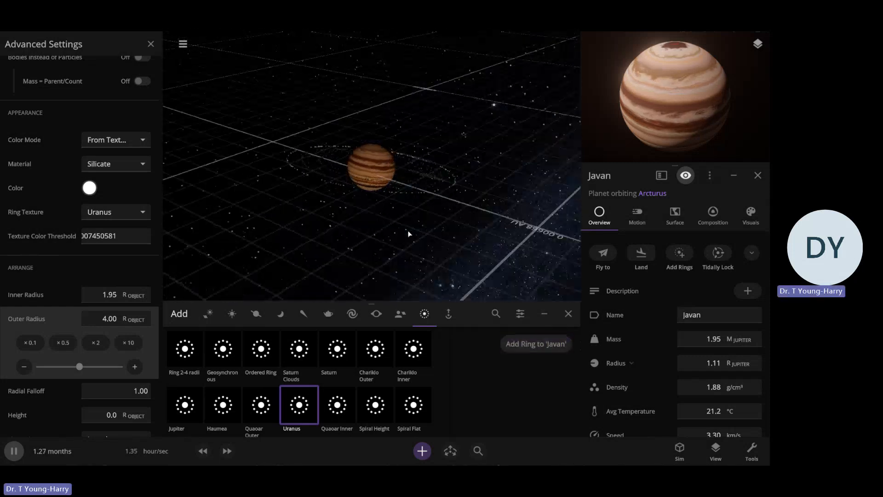
scroll(413, 235, "up", 4)
scroll(419, 259, "down", 3)
right_click_drag(504, 248, 497, 311)
left_click(506, 247)
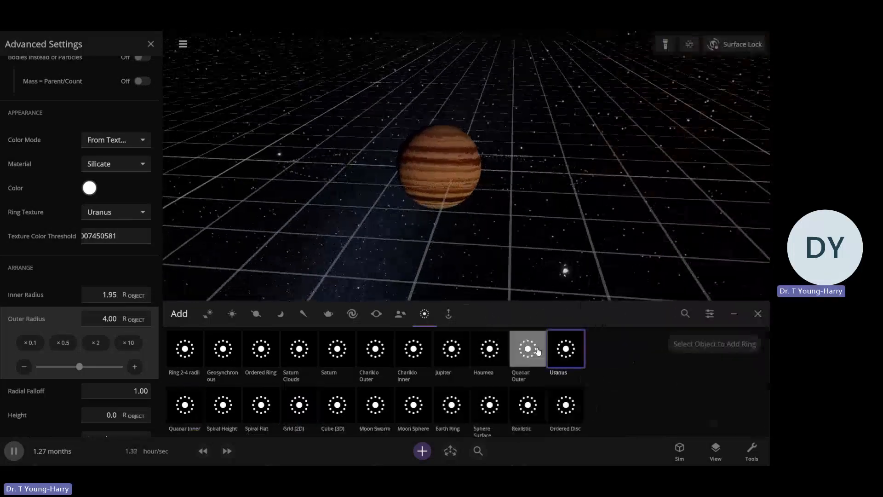
Leave the ring settings and object adding, and examine ringed Javan from several angles against the stars
left_click(536, 355)
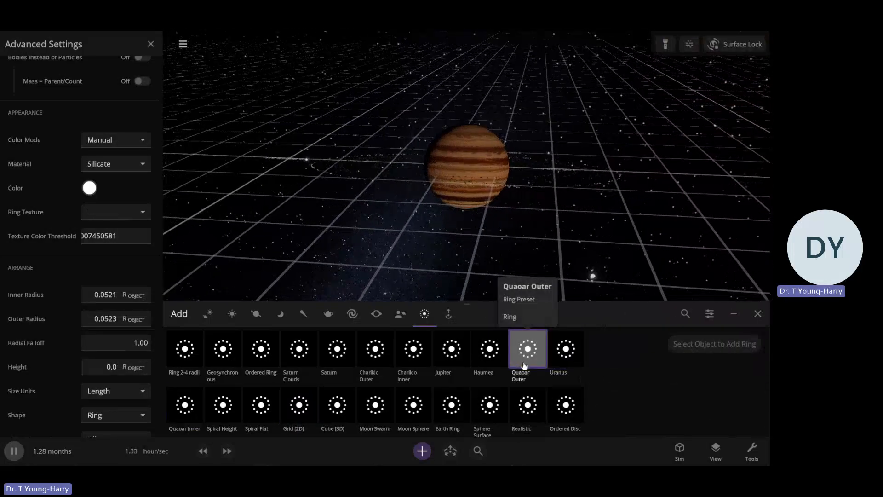
left_click(156, 48)
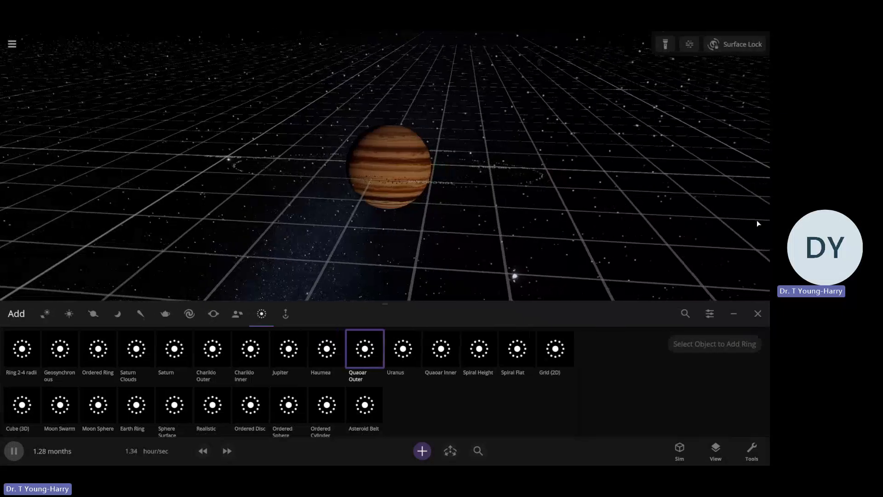
left_click(759, 314)
left_click_drag(627, 287, 114, 259)
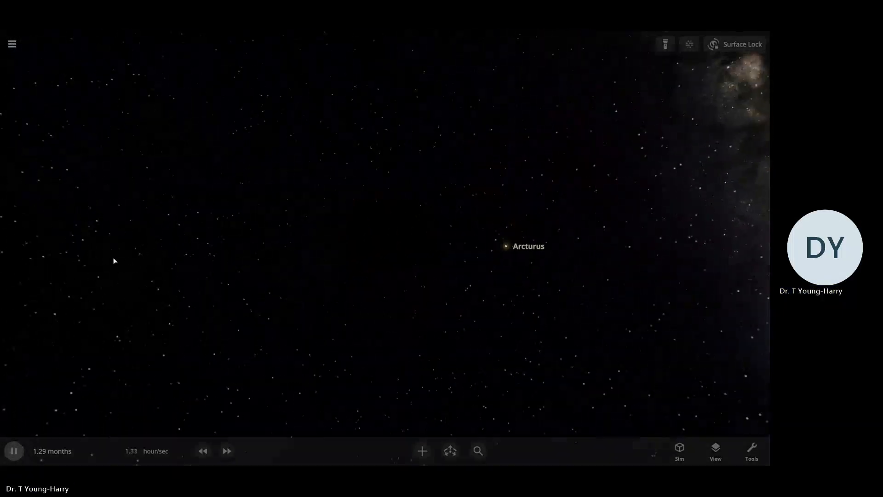
left_click_drag(422, 244, 369, 272)
left_click_drag(518, 285, 407, 275)
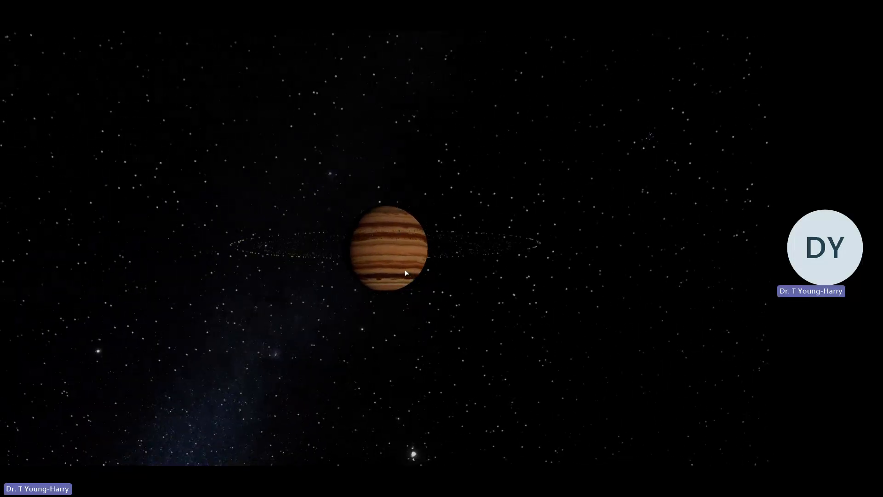
Select Javan, toggle Space Goggles in the view settings, and look at the ringed planet from farther away
left_click(414, 273)
left_click(716, 450)
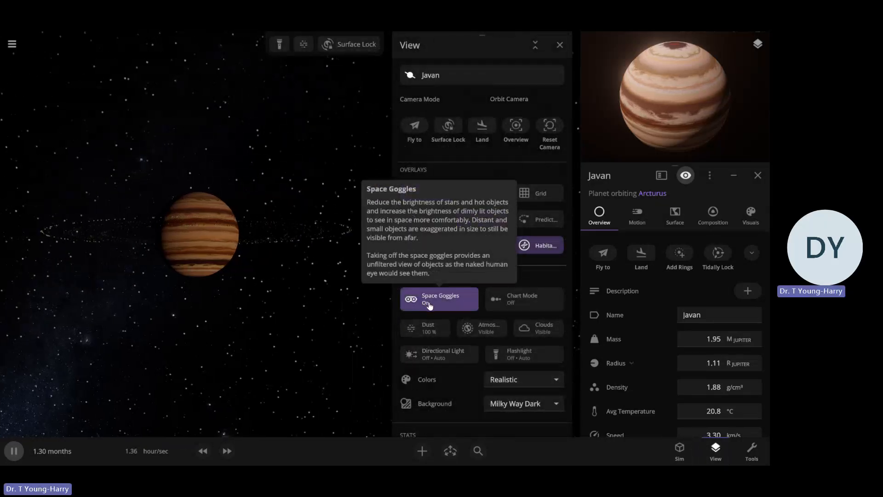
left_click(428, 305)
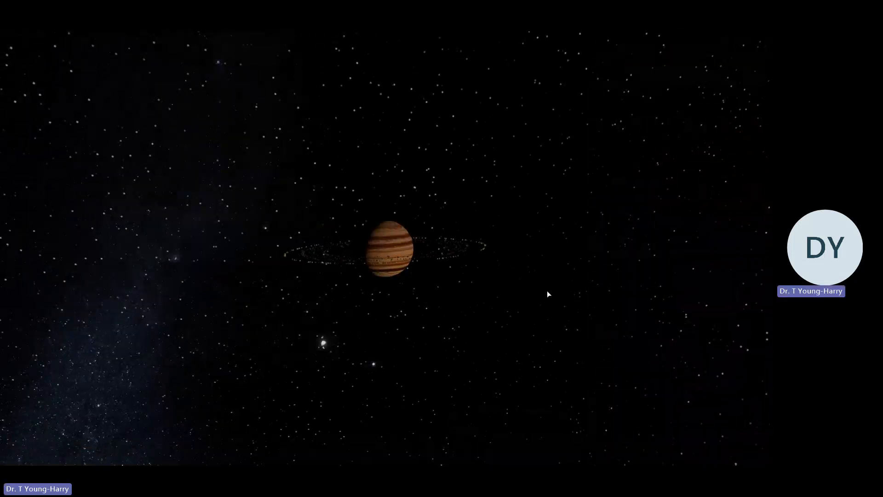
mouse_move(742, 82)
left_click(757, 45)
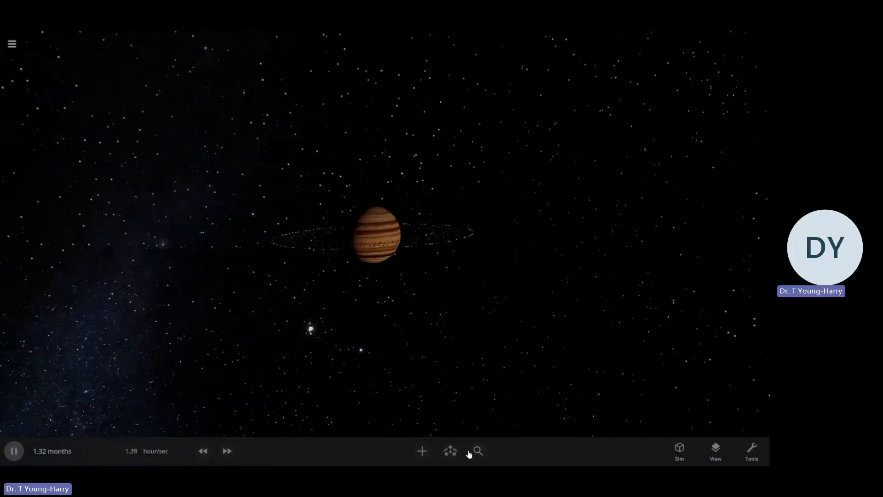
Choose Random Moon from the moon presets as the object to add near Javan
left_click(422, 451)
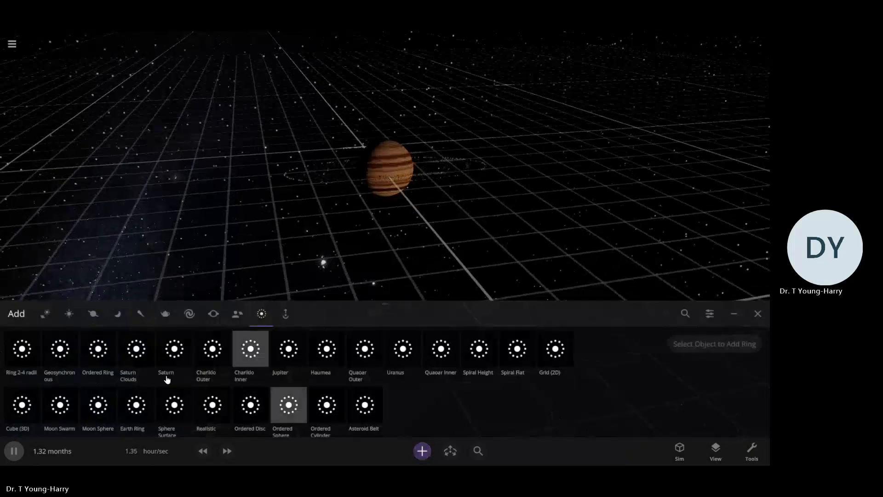
left_click(117, 313)
left_click(24, 354)
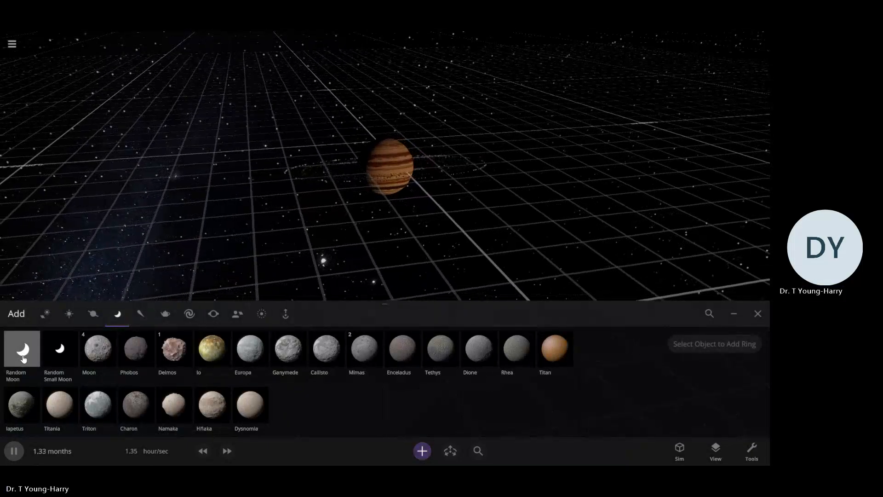
left_click(23, 359)
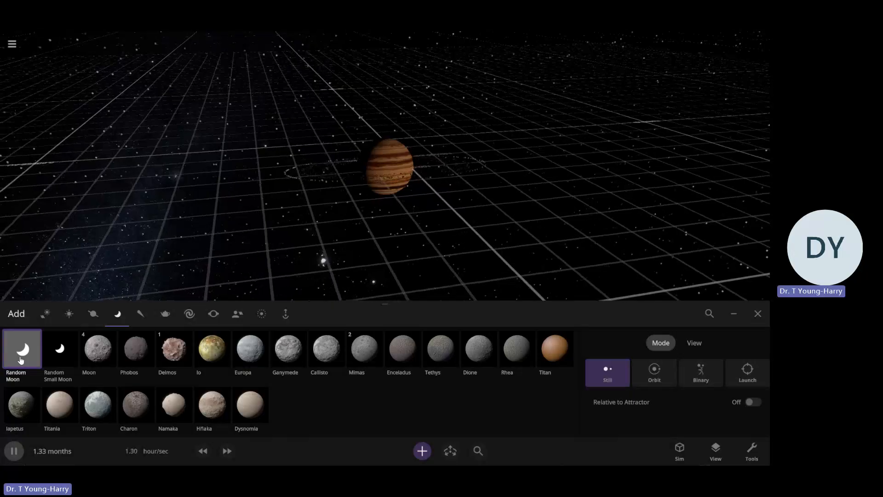
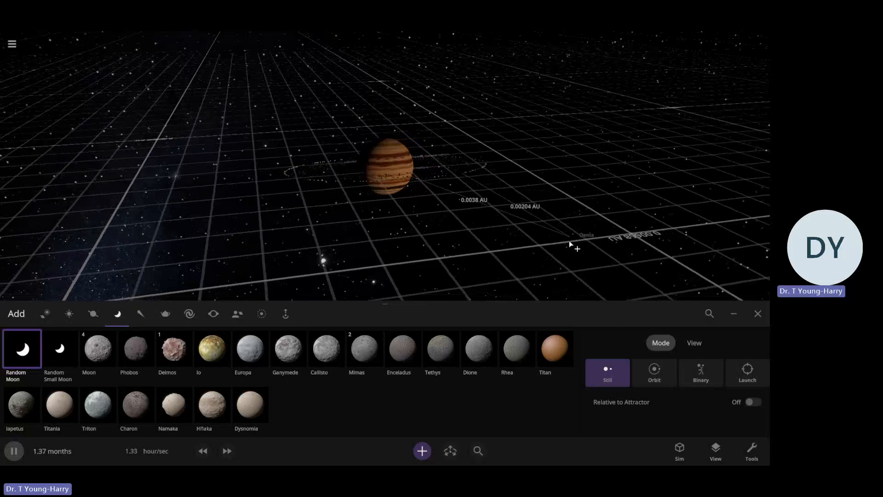
Add six random moons around Javan in Orbit mode with 0.0 eccentricity at increasing distances, and finish adding objects
left_click(650, 379)
scroll(571, 253, "down", 3)
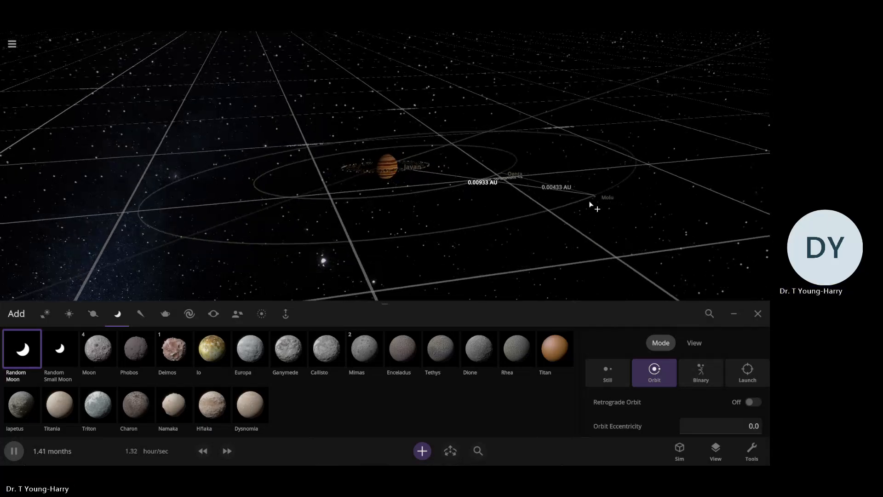
left_click(588, 197)
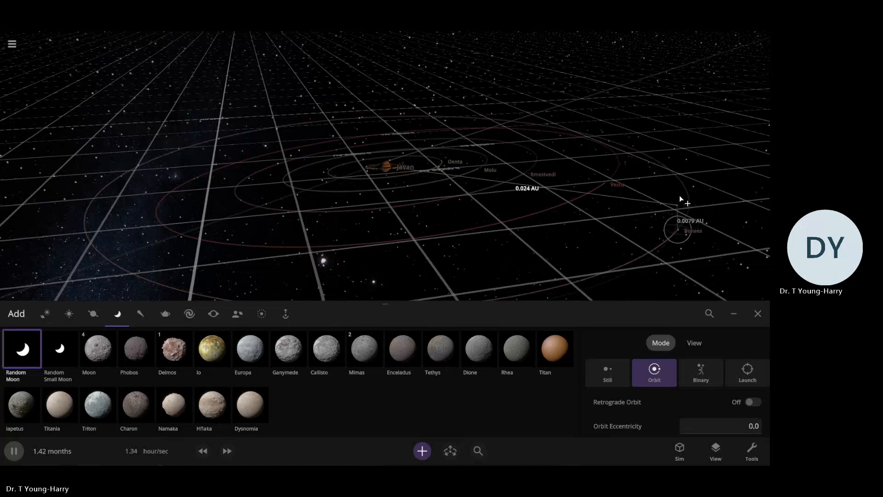
left_click(758, 313)
Delete the moon Bunaes and look over the orbits of Javan's remaining moons
left_click(685, 293)
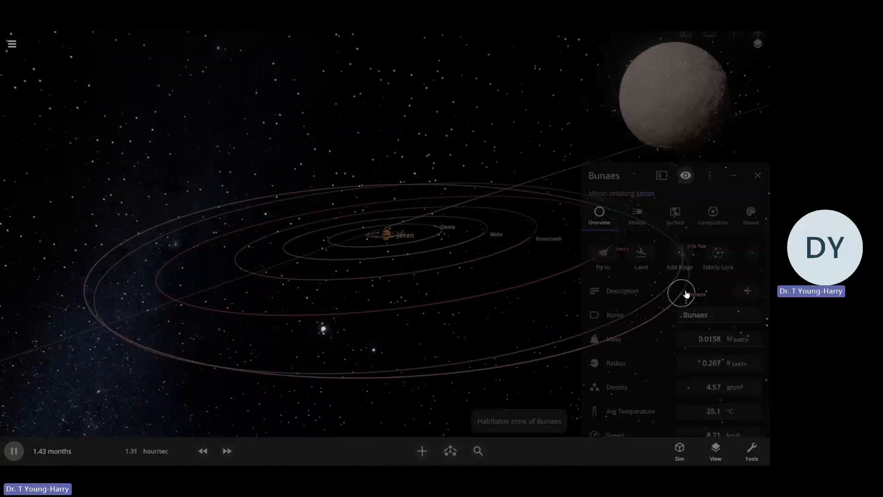
key("Delete")
left_click_drag(446, 307, 587, 258)
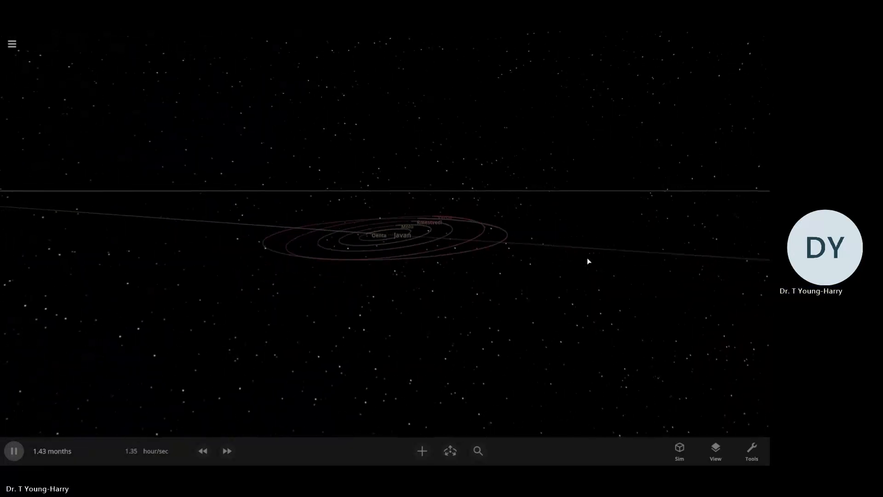
scroll(587, 258, "up", 6)
left_click_drag(426, 270, 668, 340)
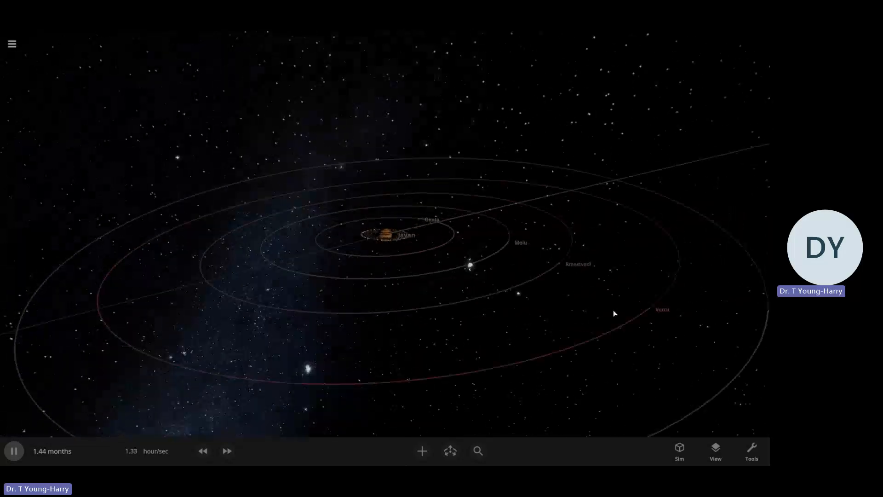
scroll(673, 327, "down", 4)
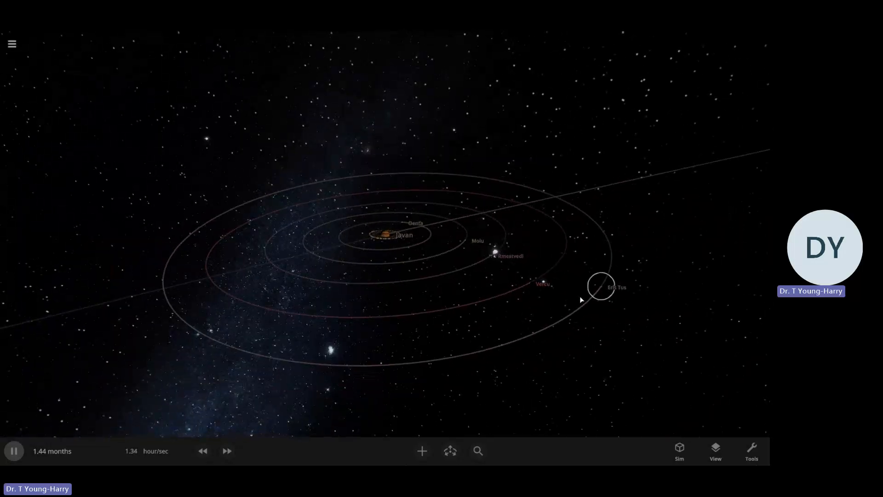
left_click_drag(420, 290, 312, 322)
Select Javan's innermost moon Oenta, inspect it up close, and pause the simulation
left_click(426, 218)
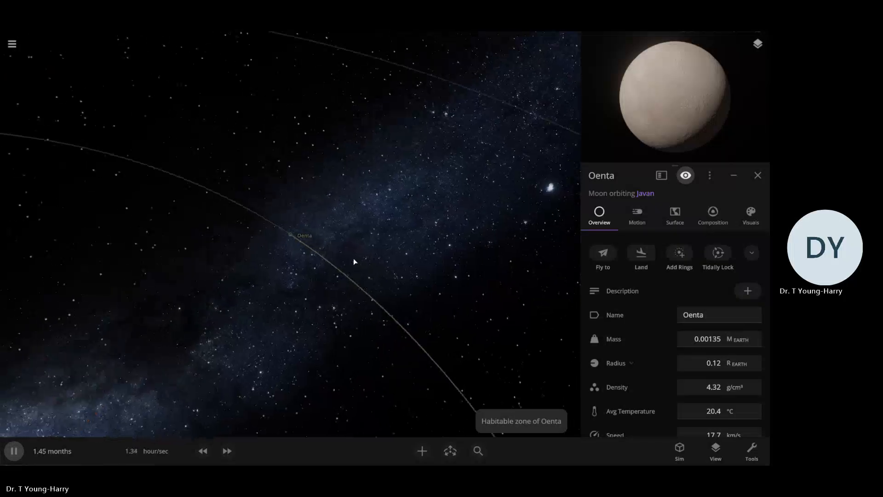
scroll(353, 259, "up", 8)
left_click_drag(353, 259, 442, 206)
scroll(427, 201, "down", 2)
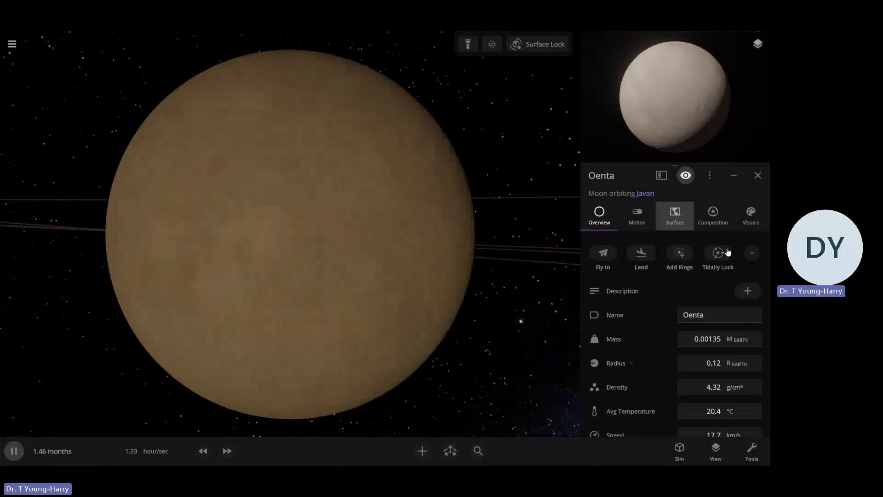
left_click_drag(338, 245, 451, 297)
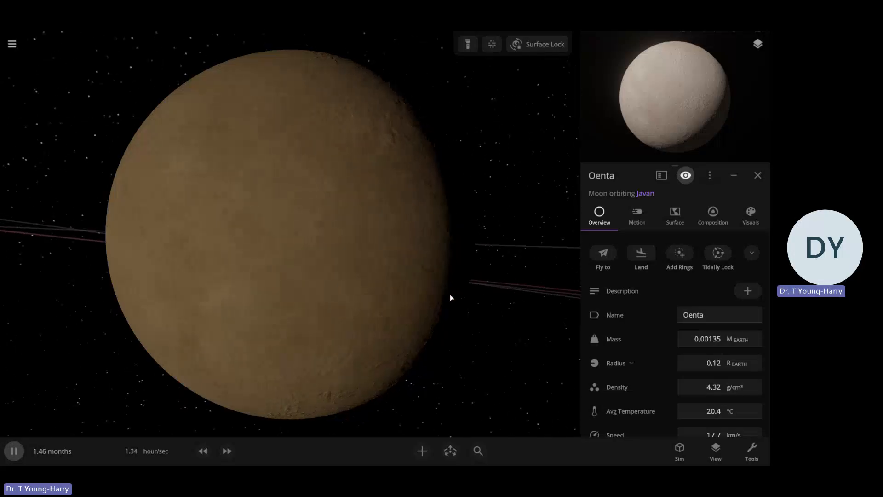
scroll(448, 297, "down", 3)
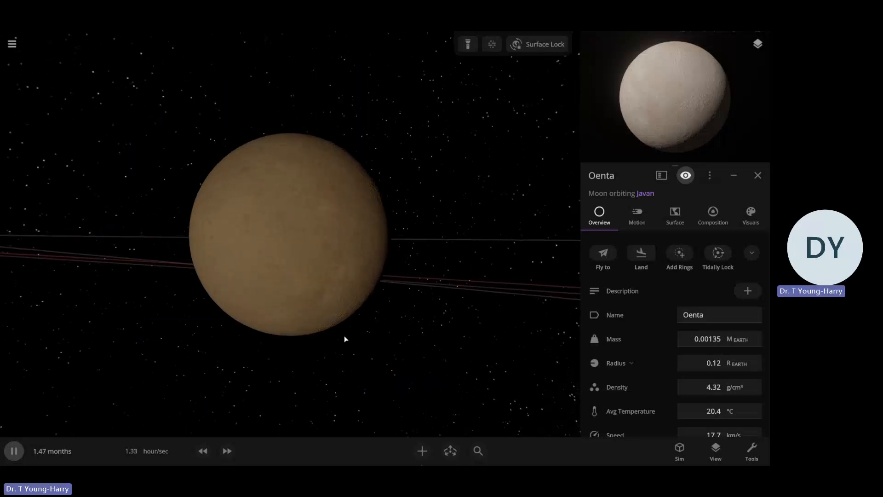
left_click(25, 450)
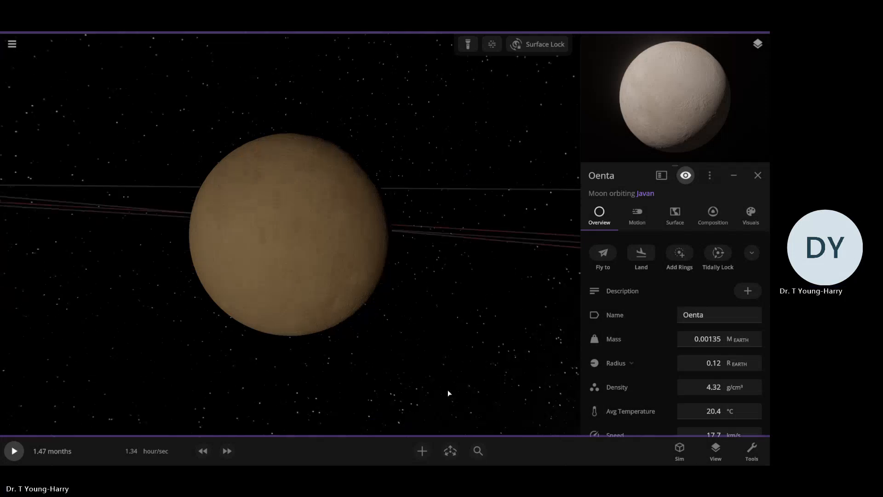
Compare Oenta with the preset moons Europa, Enceladus and Rhea by previewing them beside it, and leave object adding
left_click(422, 450)
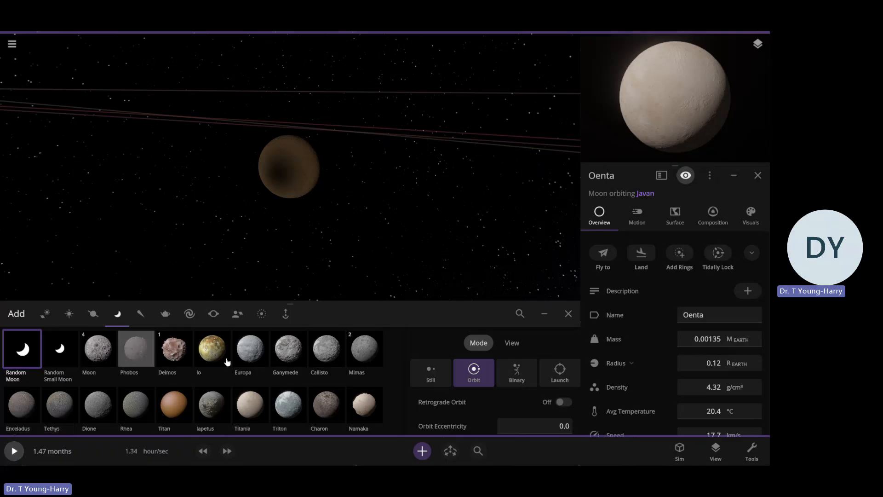
left_click(251, 348)
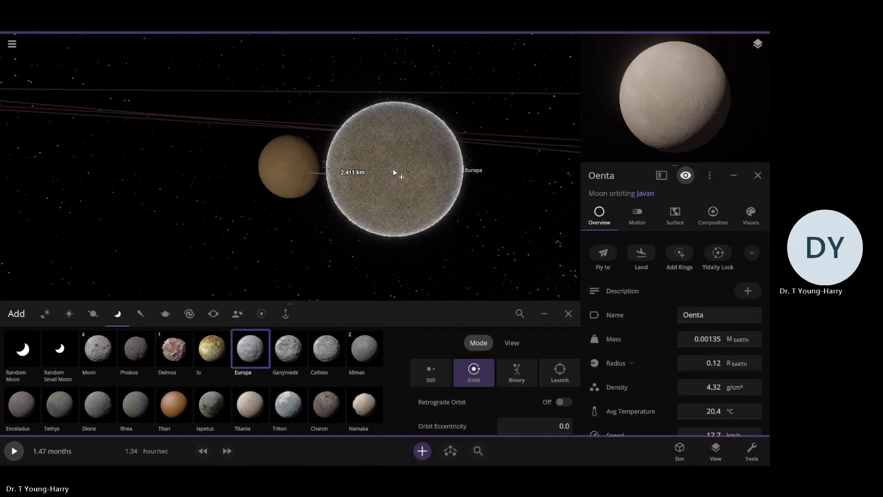
left_click(395, 167)
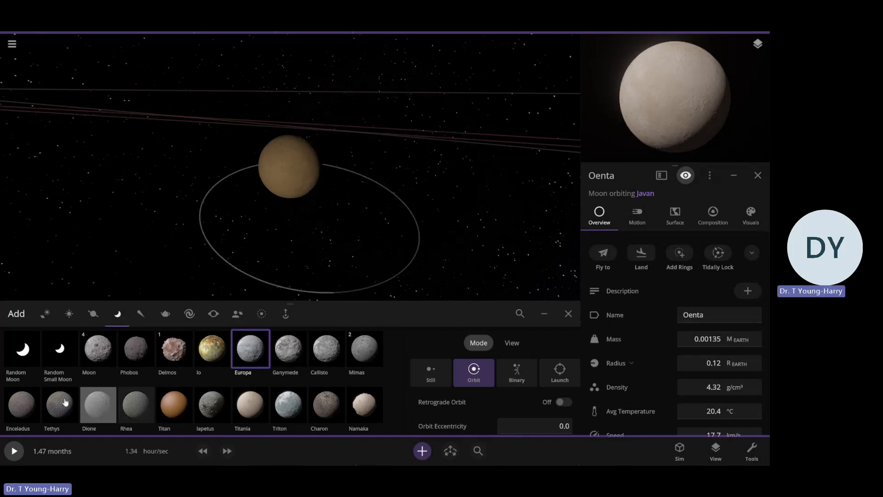
left_click(98, 404)
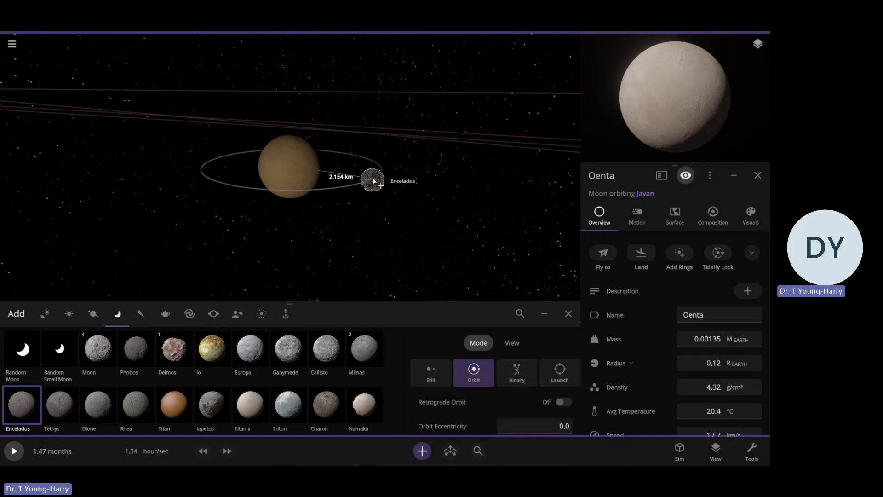
left_click(138, 404)
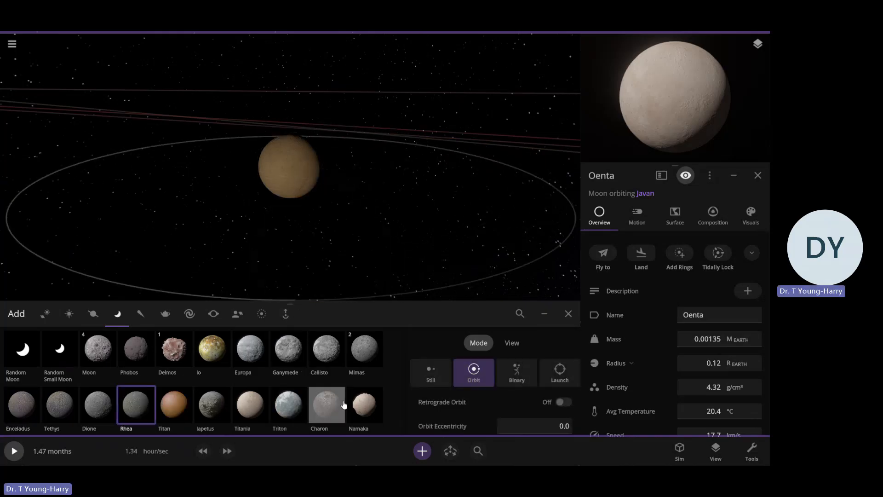
scroll(285, 396, "down", 2)
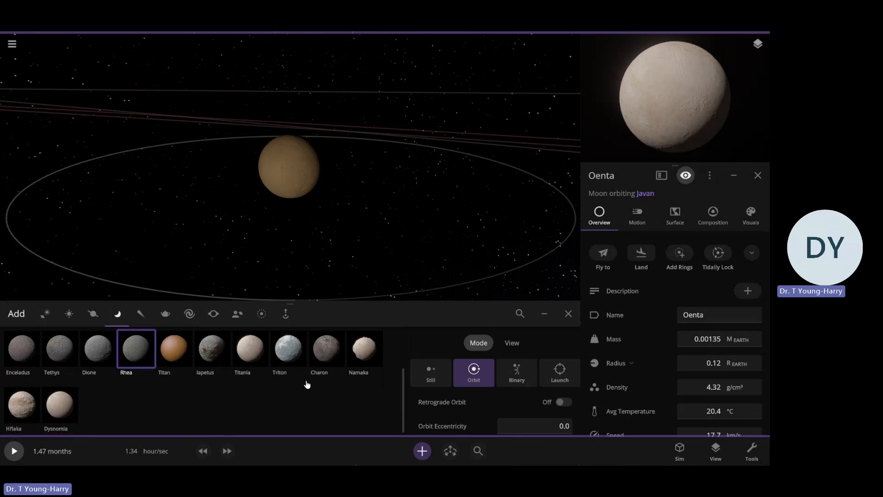
scroll(299, 389, "up", 2)
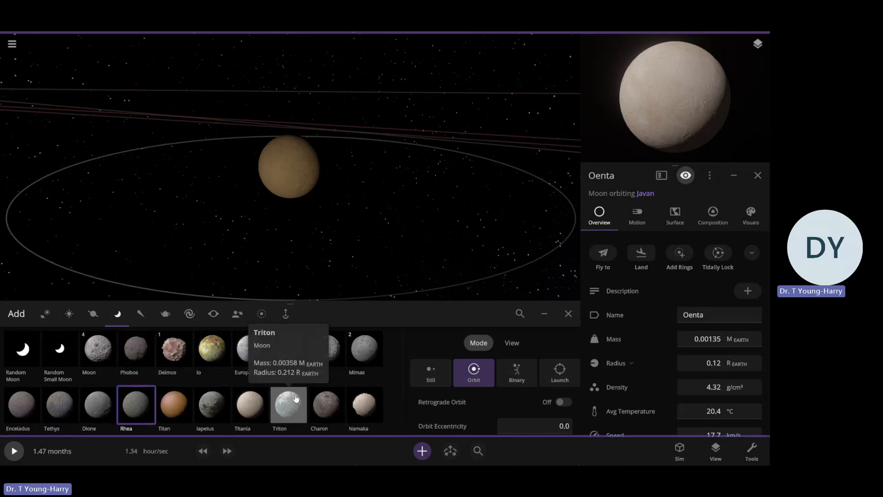
left_click(250, 349)
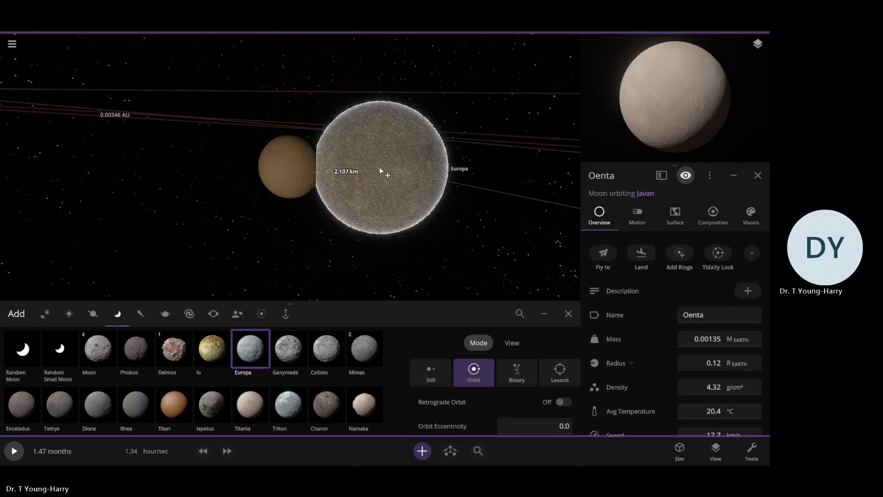
left_click(567, 313)
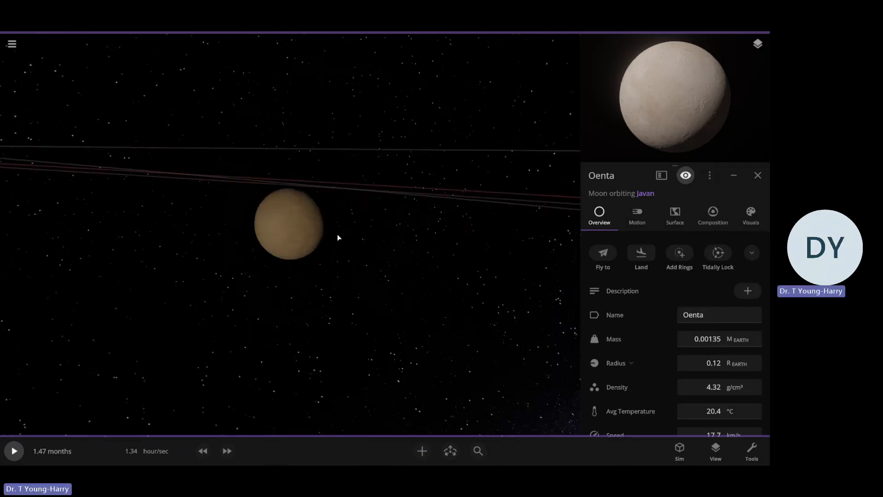
Open Oenta's surface settings and expand the options of its generated elevation, including Elevation Map 2
scroll(337, 234, "up", 5)
scroll(338, 244, "up", 3)
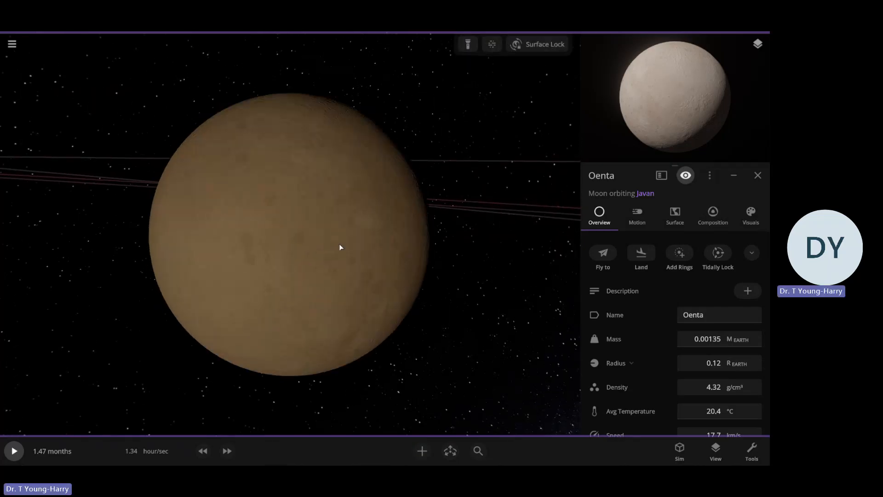
left_click(675, 215)
scroll(674, 286, "down", 4)
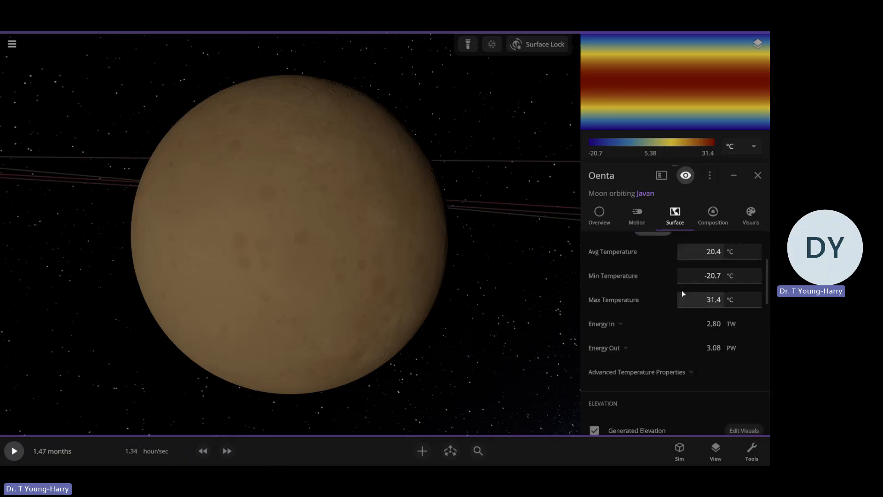
left_click(669, 363)
scroll(727, 322, "down", 3)
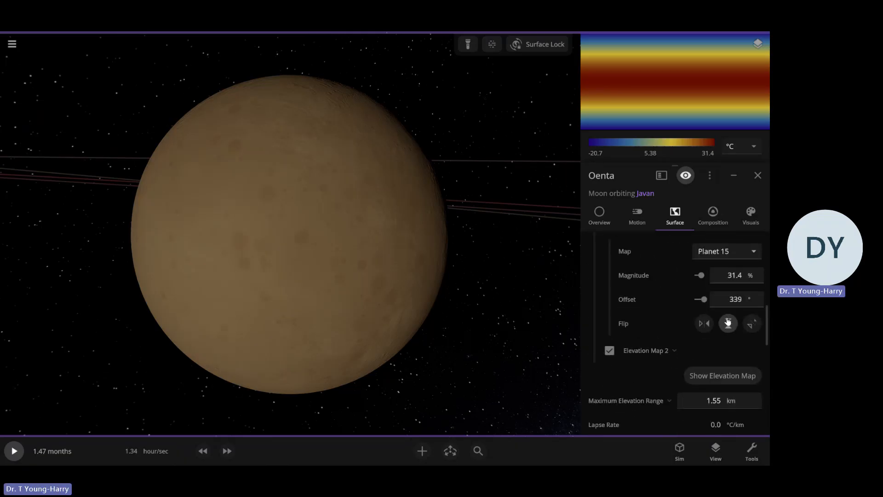
left_click(668, 352)
scroll(669, 350, "down", 2)
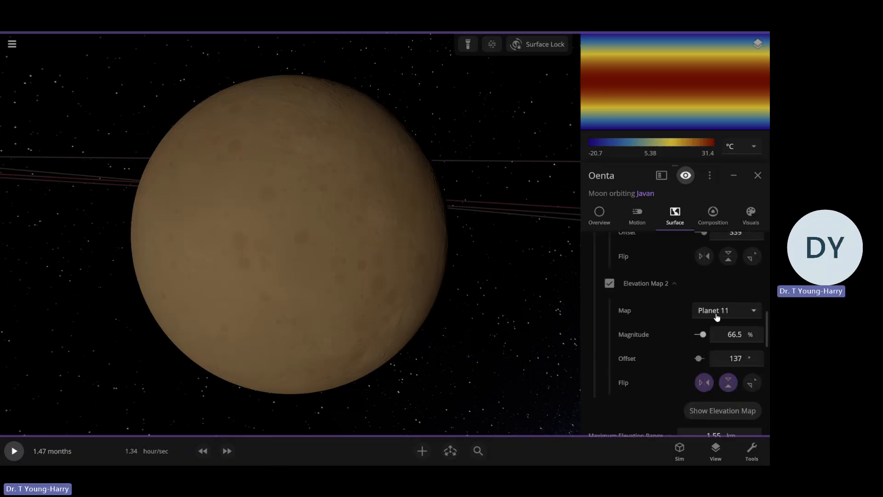
Try the imaginary Planet 01 map as Oenta's Elevation Map 2
left_click(717, 310)
scroll(718, 316, "up", 3)
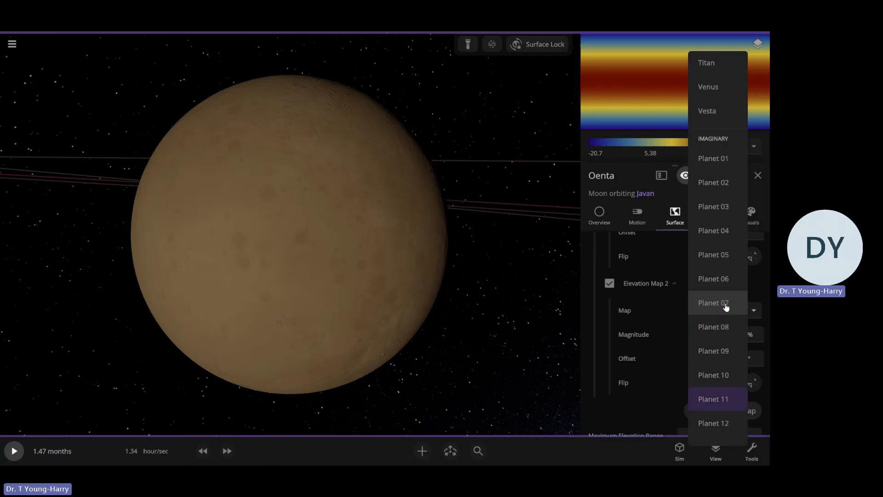
left_click(716, 173)
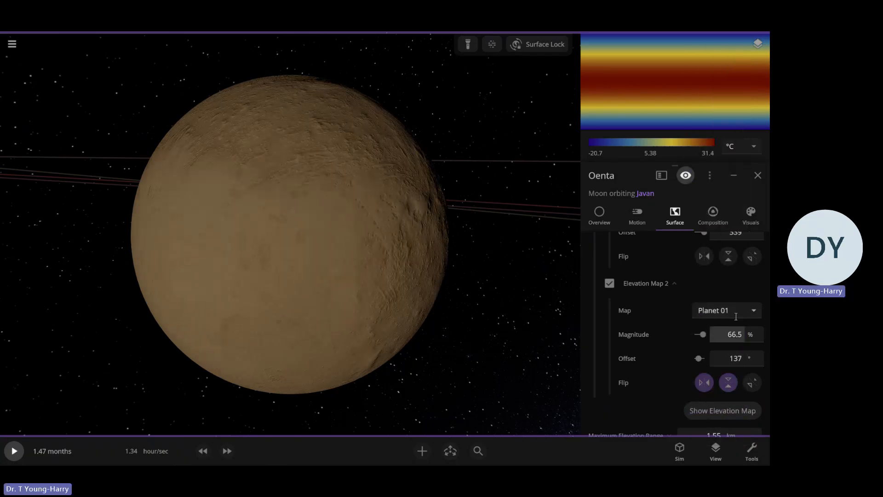
Use the Mimas map for Oenta's Elevation Map 2 and set its magnitude to 100%
left_click(735, 310)
scroll(719, 218, "up", 5)
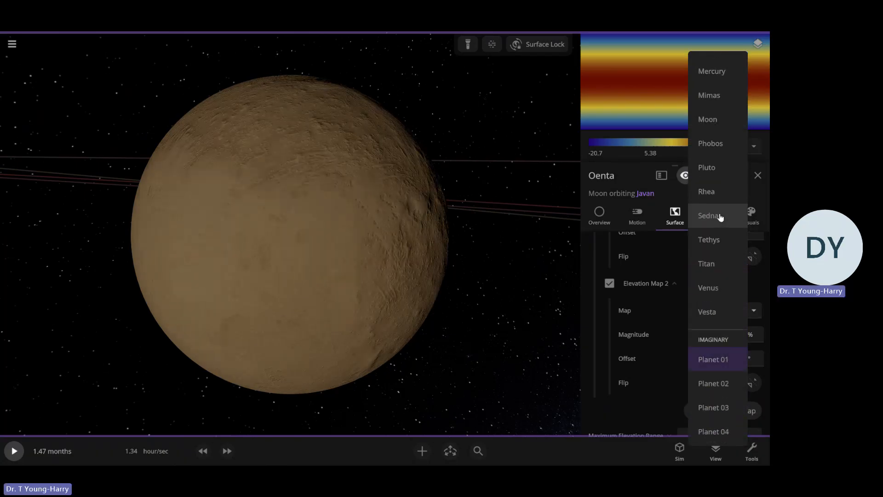
scroll(717, 209, "up", 2)
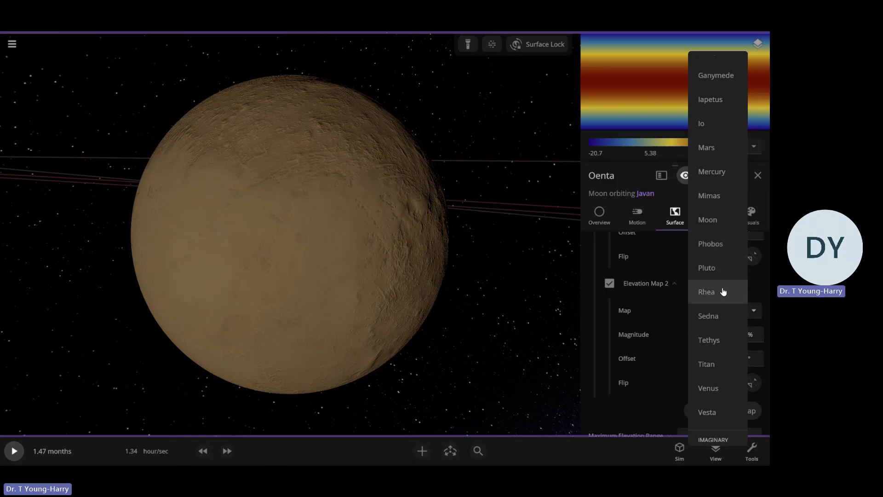
left_click(722, 196)
left_click_drag(524, 291, 573, 299)
left_click_drag(702, 336, 709, 337)
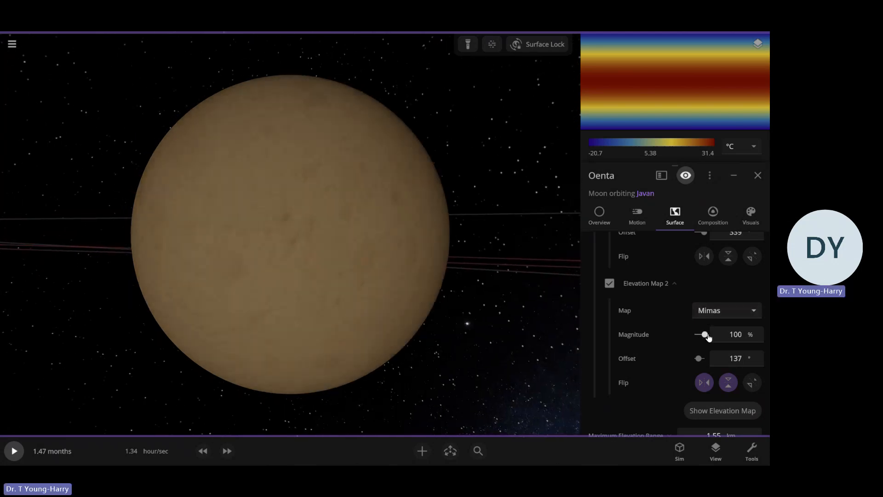
left_click(710, 339)
Examine Oenta's surface from different angles and distances, and review its elevation, sea level and atmosphere settings
scroll(678, 339, "up", 3)
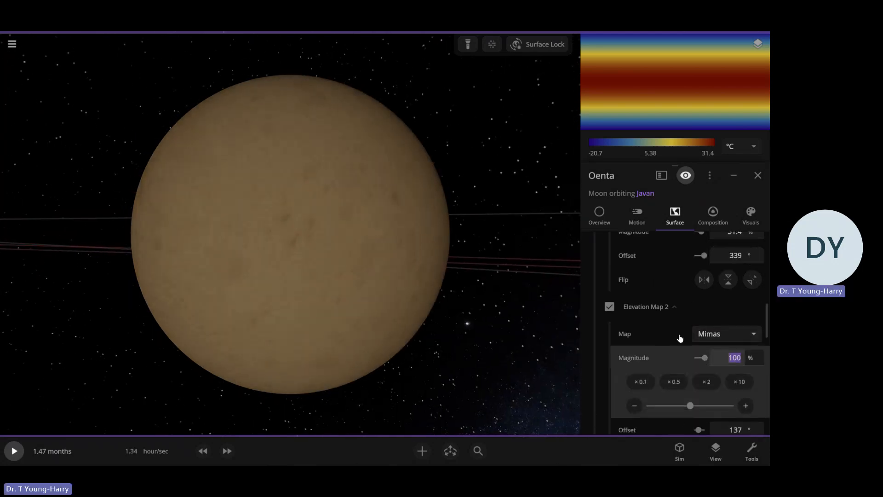
left_click_drag(704, 280, 700, 282)
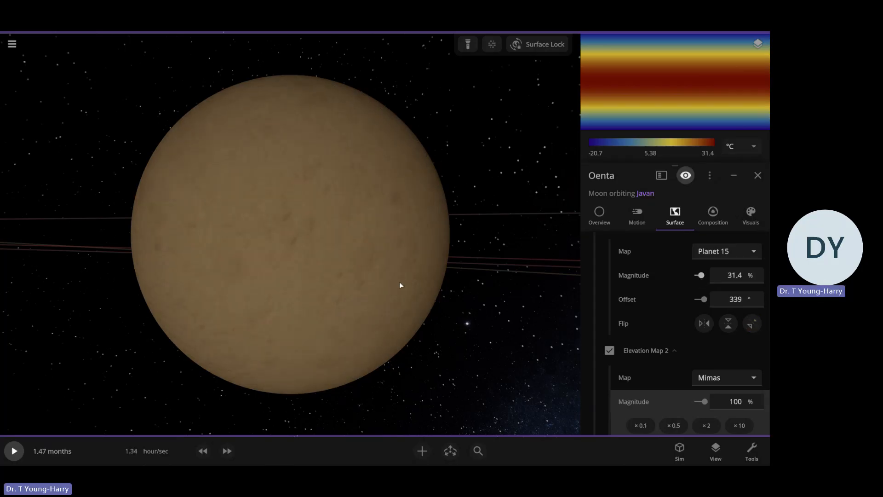
left_click_drag(399, 285, 514, 282)
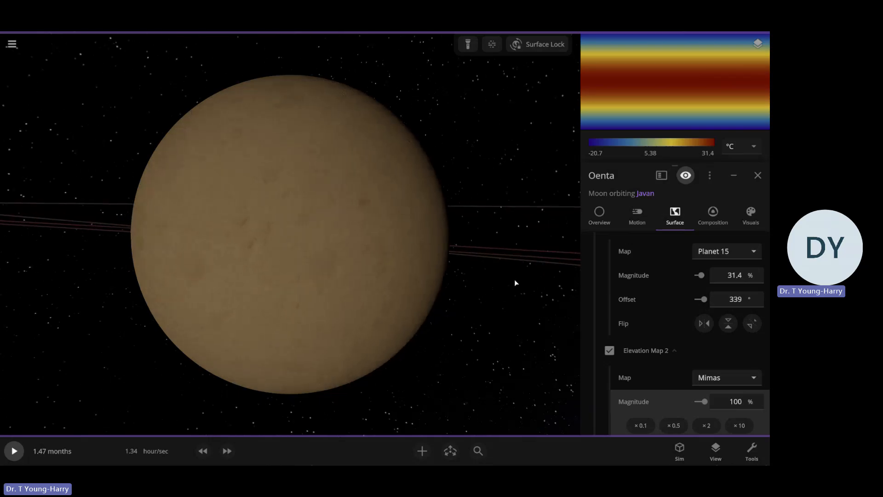
scroll(514, 282, "up", 5)
scroll(509, 283, "down", 8)
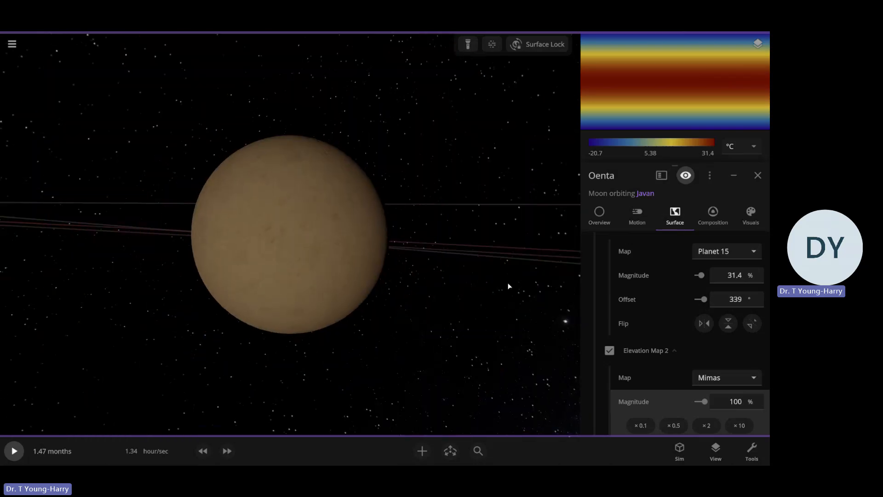
scroll(658, 319, "down", 3)
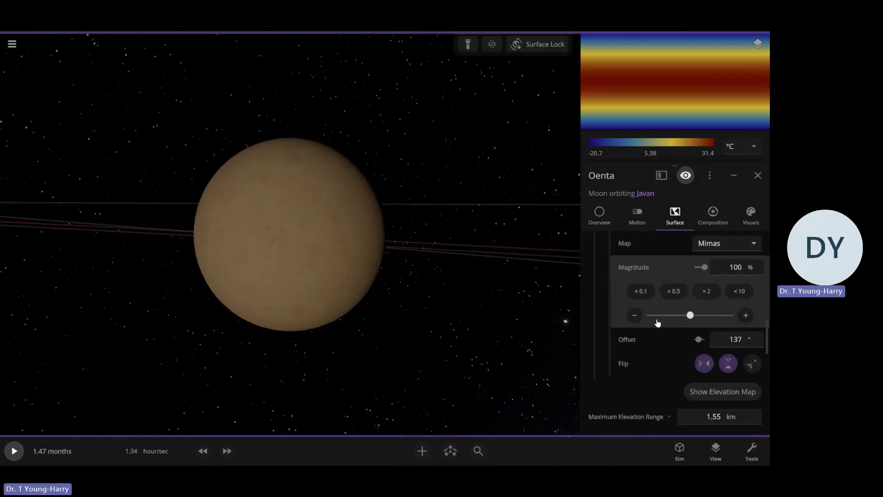
scroll(678, 335, "down", 3)
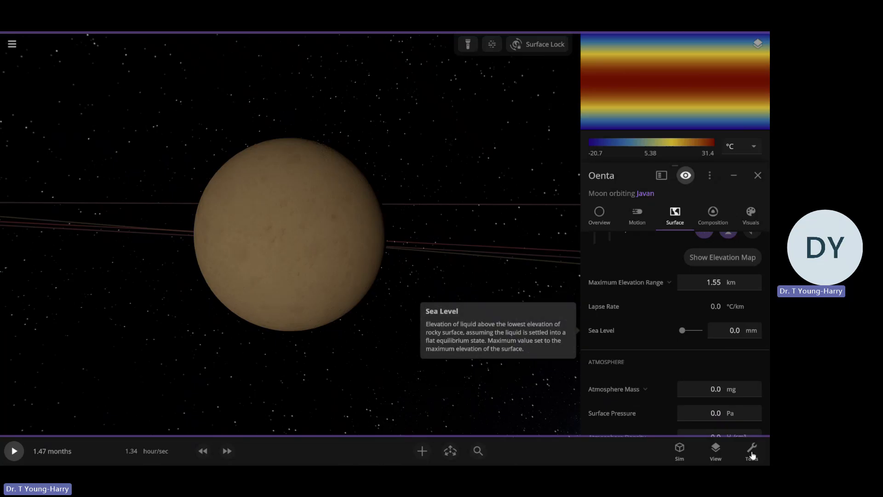
scroll(667, 363, "down", 2)
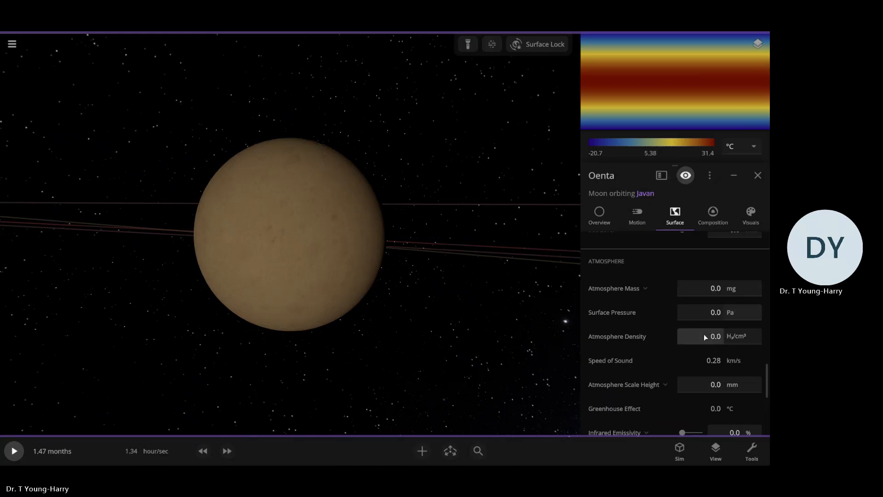
Set Oenta's surface pressure to 1.9 atm
scroll(690, 307, "down", 2)
scroll(692, 363, "up", 3)
scroll(681, 368, "down", 4)
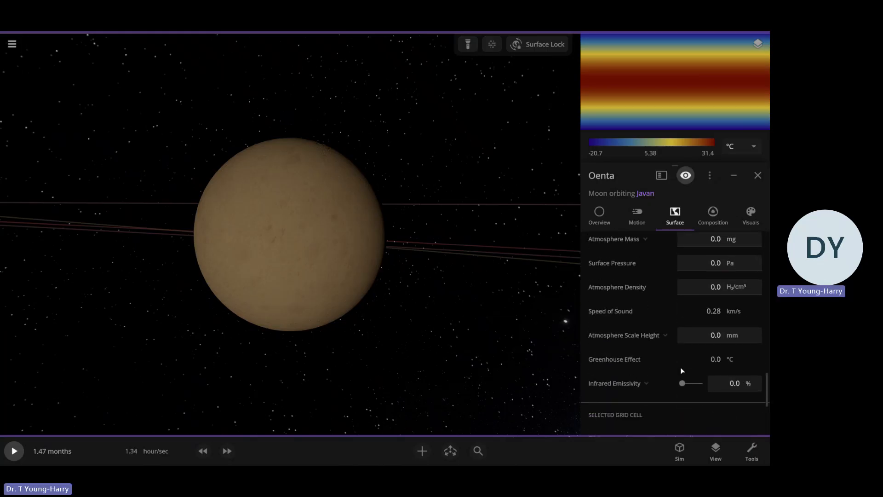
scroll(670, 376, "up", 4)
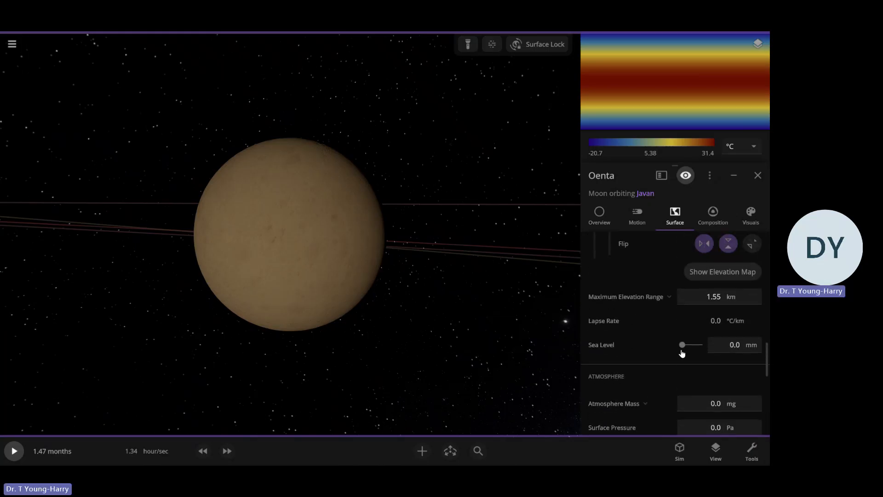
scroll(688, 359, "down", 2)
left_click(737, 360)
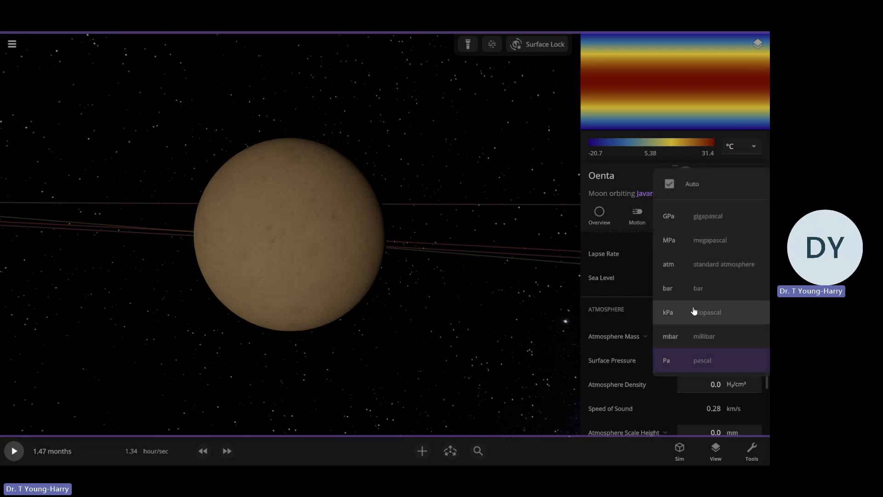
left_click(696, 267)
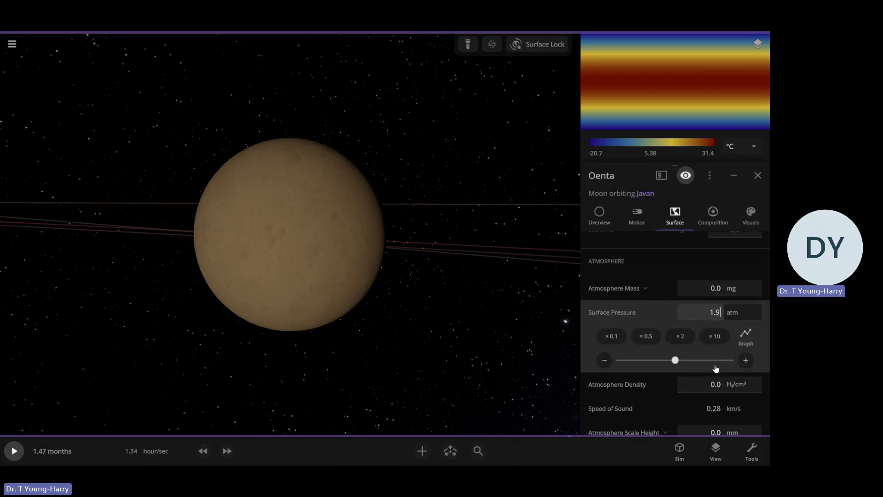
type("1.9")
key("Return")
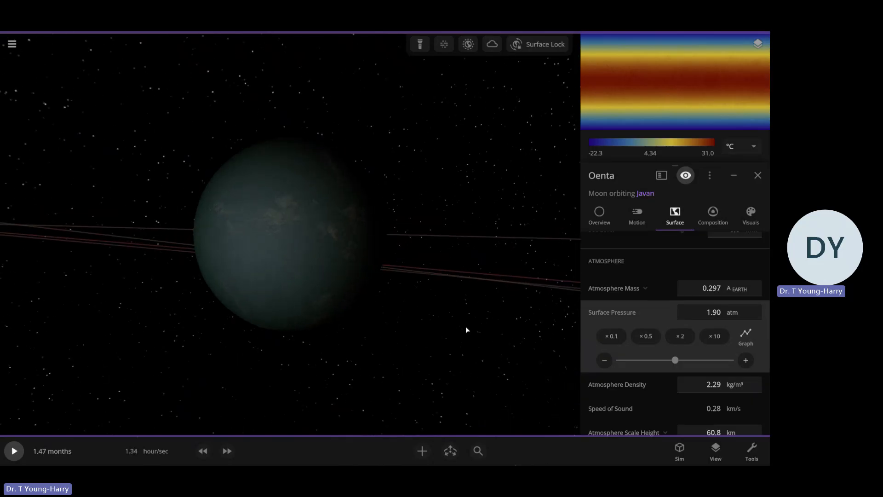
Raise Oenta's sea level to about 1.30 km
scroll(466, 329, "up", 3)
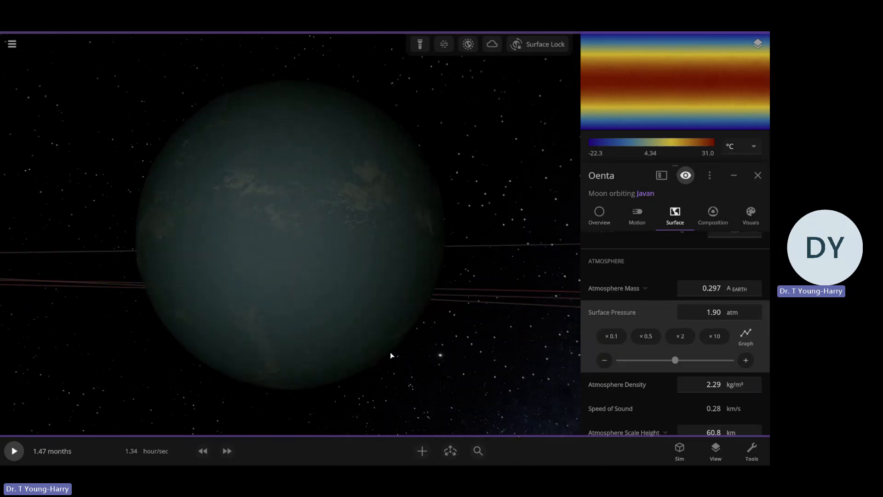
scroll(632, 349, "down", 3)
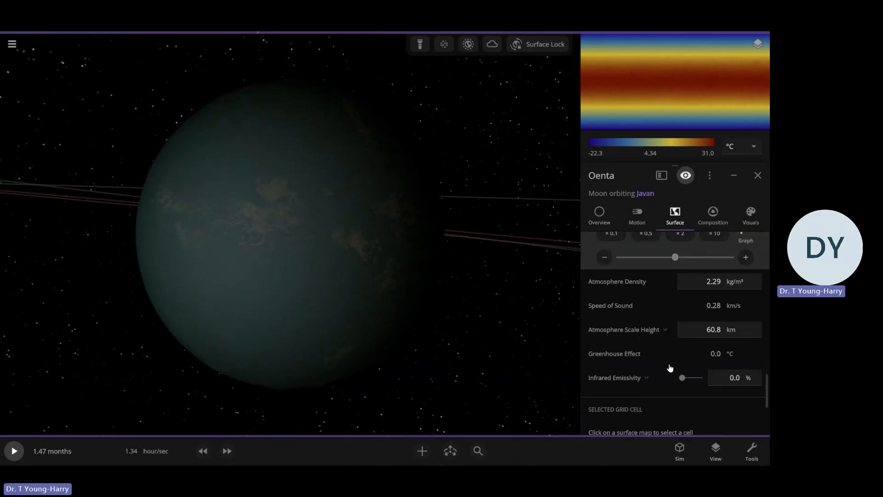
scroll(670, 368, "up", 4)
left_click(751, 214)
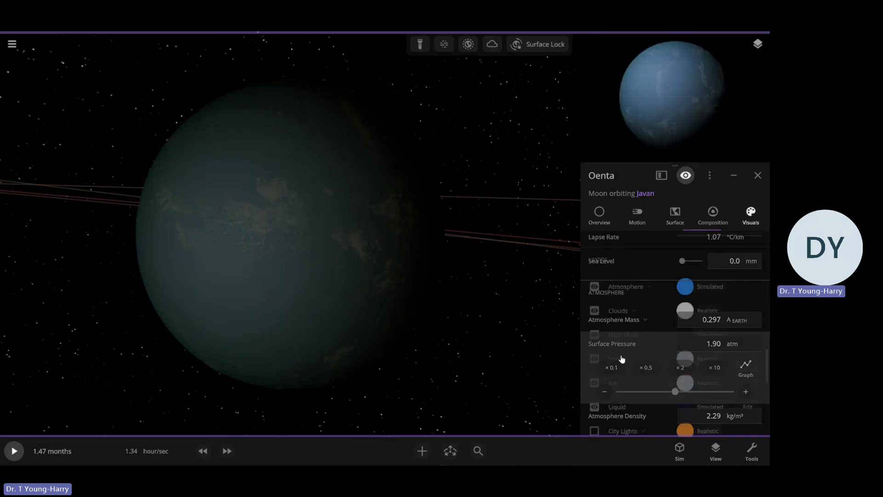
left_click(677, 212)
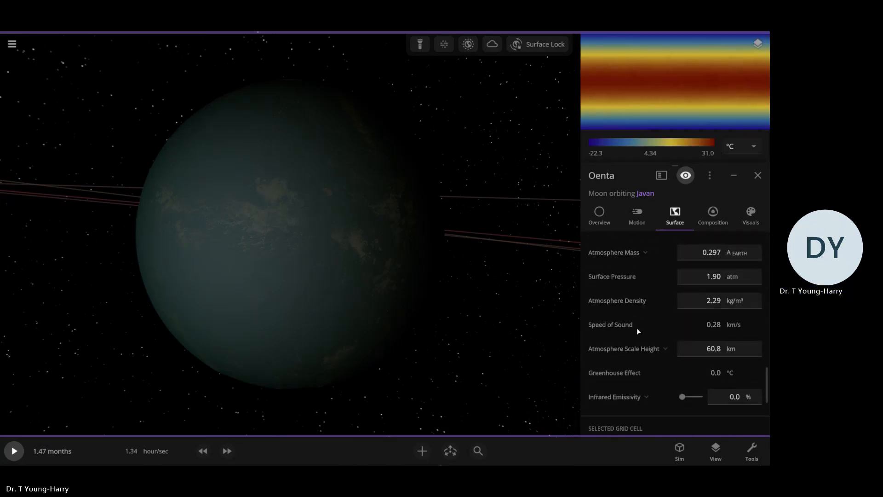
scroll(639, 330, "up", 3)
scroll(642, 331, "up", 3)
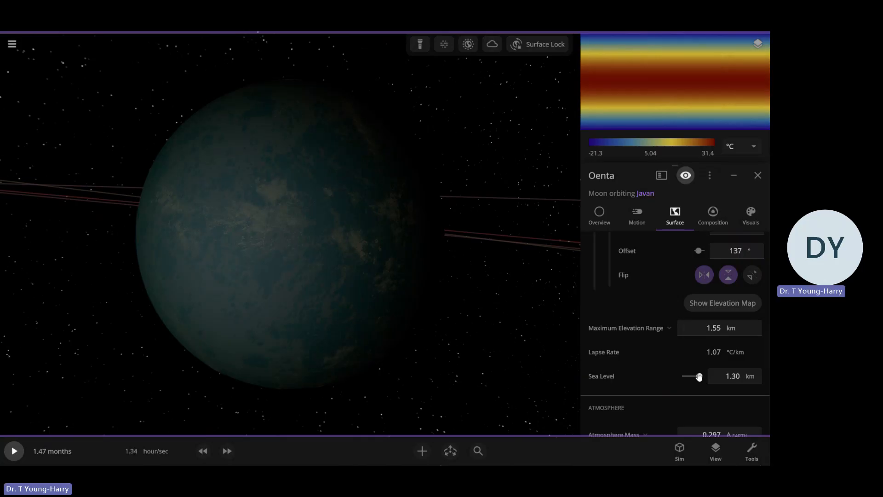
Review Oenta's composition settings and expand the details of its water
left_click(712, 214)
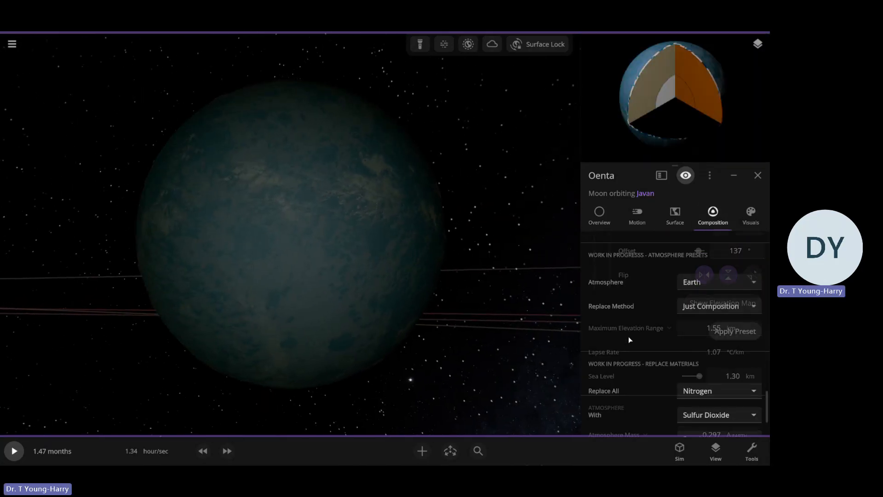
scroll(650, 327, "up", 5)
scroll(653, 331, "down", 2)
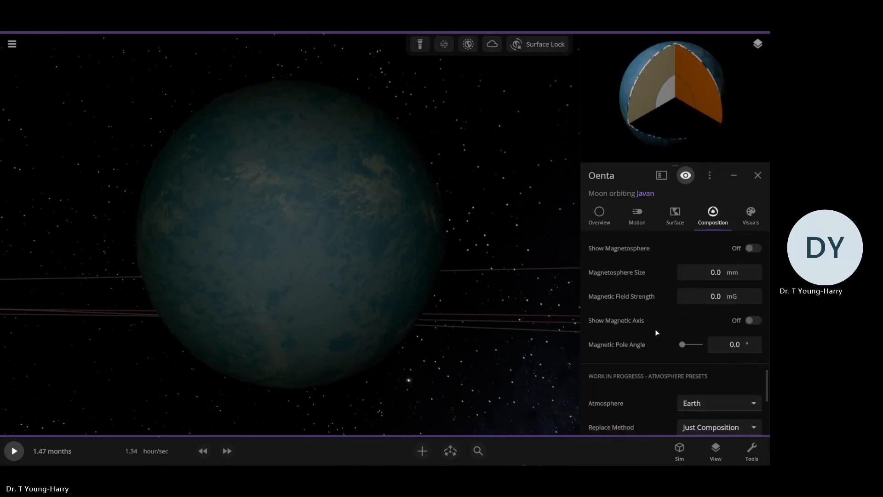
scroll(657, 332, "up", 10)
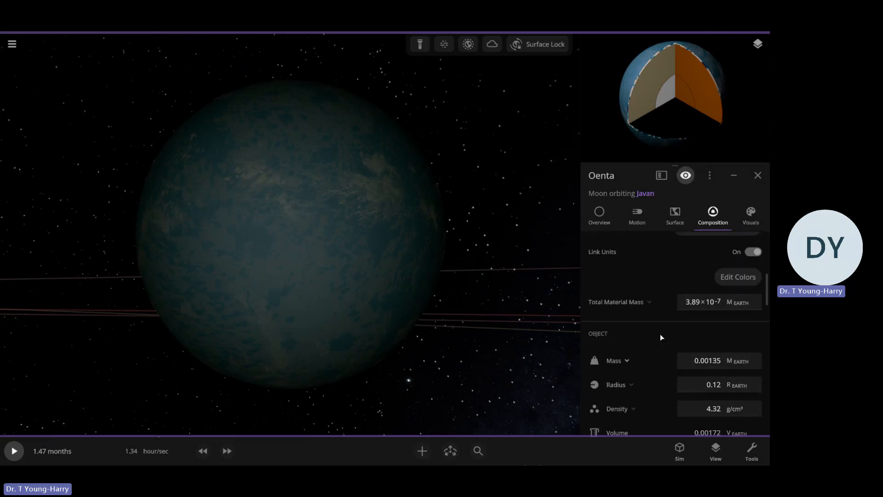
scroll(661, 337, "up", 2)
left_click(629, 264)
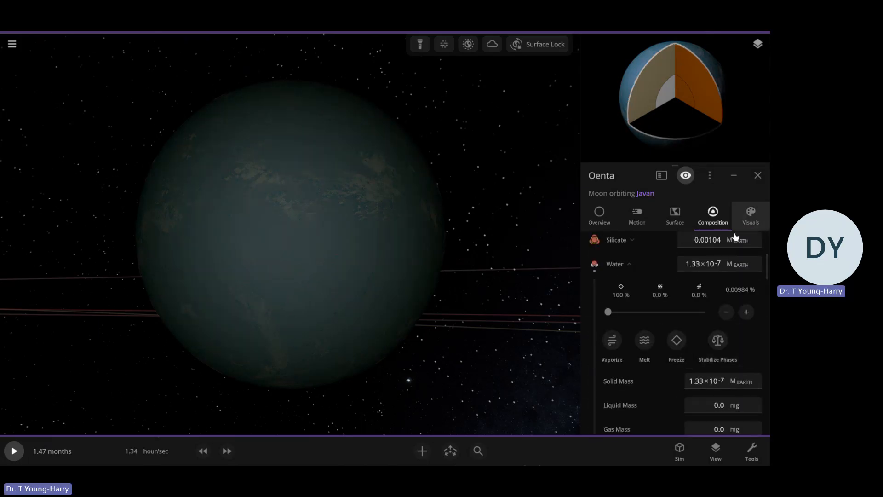
Hide Oenta's cloud and atmosphere layers and raise its sea level to 1.55 km
left_click(749, 216)
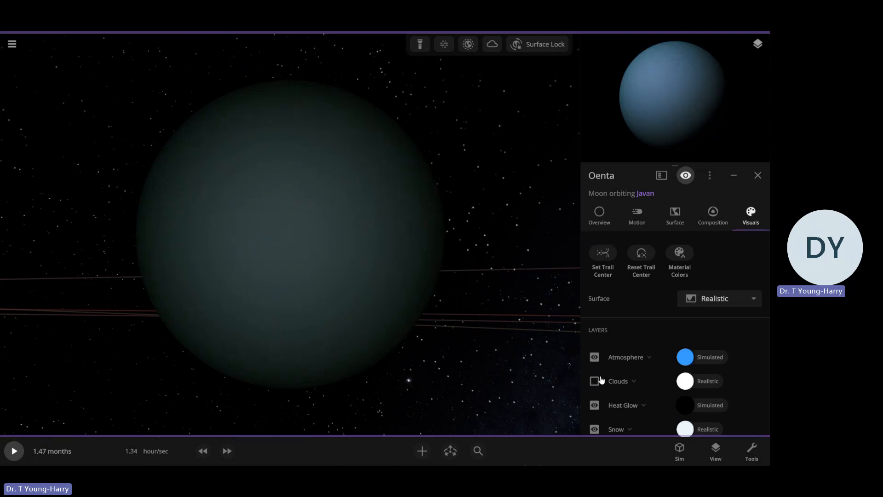
left_click(593, 358)
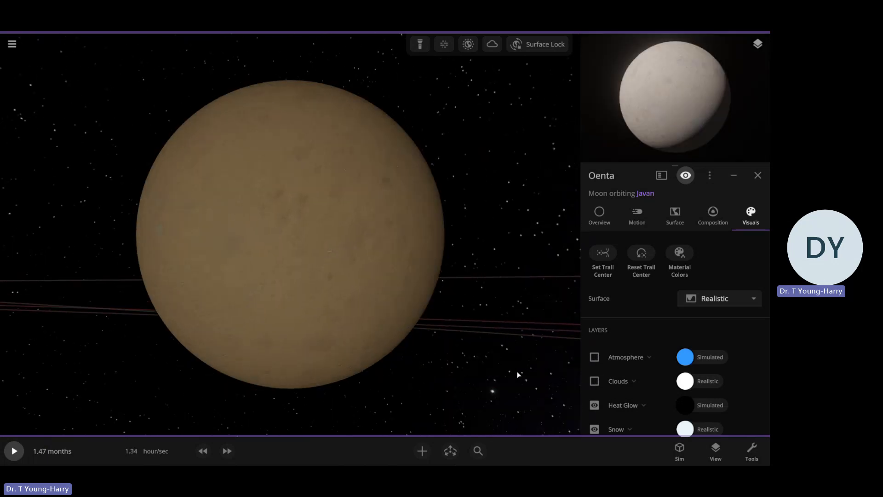
left_click(675, 215)
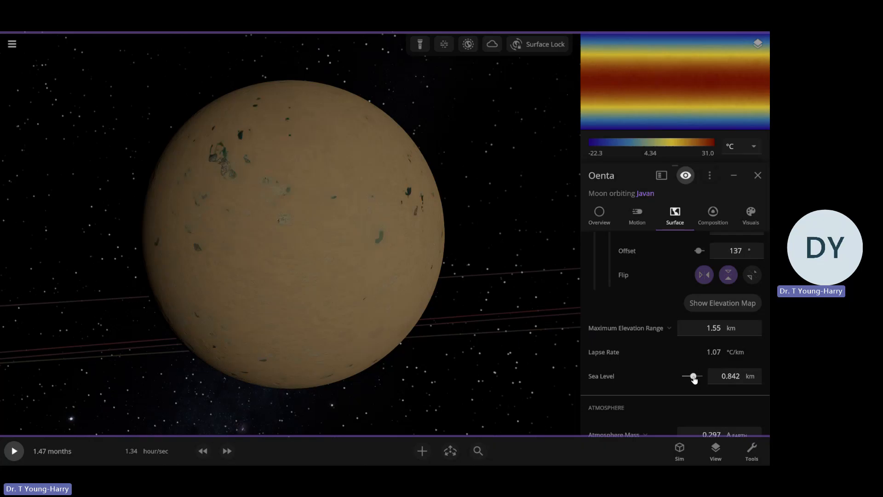
left_click_drag(712, 375, 717, 373)
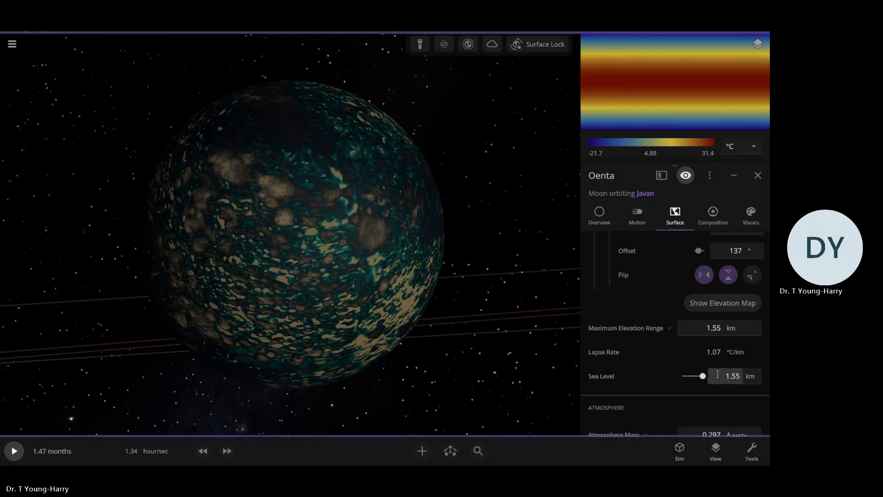
Check the phases of Oenta's water in its composition and inspect the moon's surface from other angles
left_click(708, 224)
left_click(689, 355)
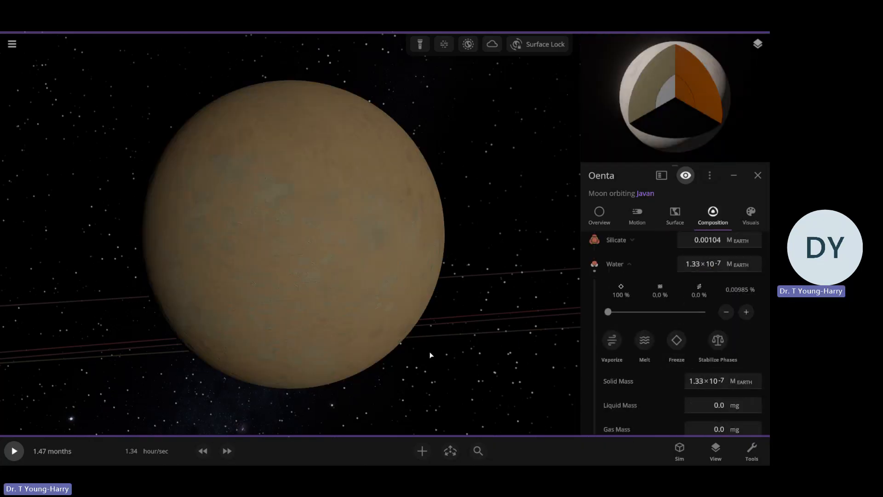
left_click_drag(430, 355, 349, 347)
left_click_drag(467, 345, 434, 353)
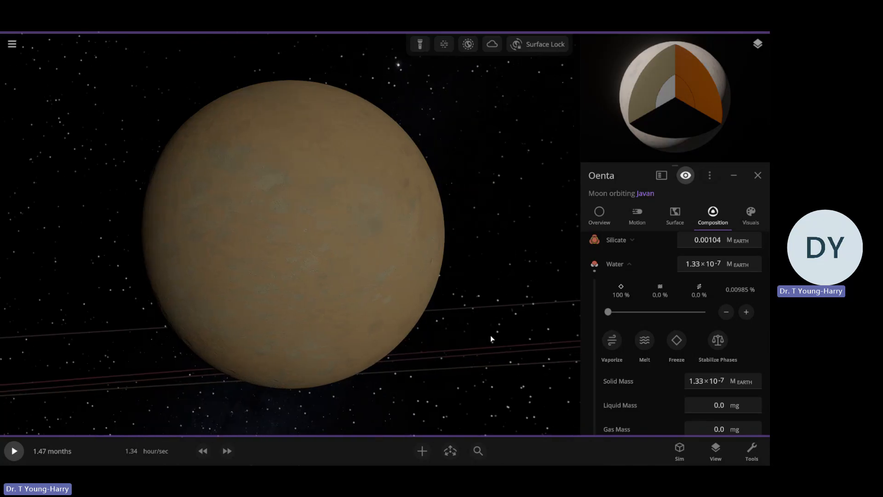
key("u")
key("u")
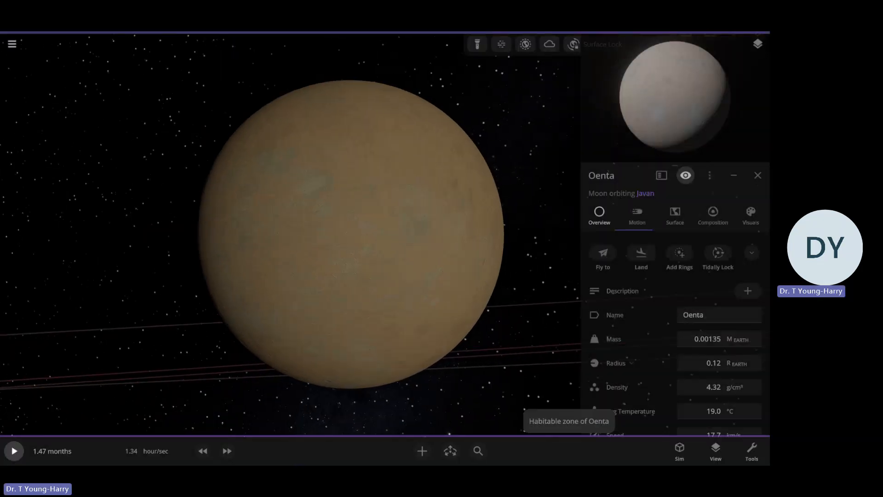
Give Oenta's ice layer a custom pale cyan colour
left_click(749, 214)
scroll(634, 335, "down", 4)
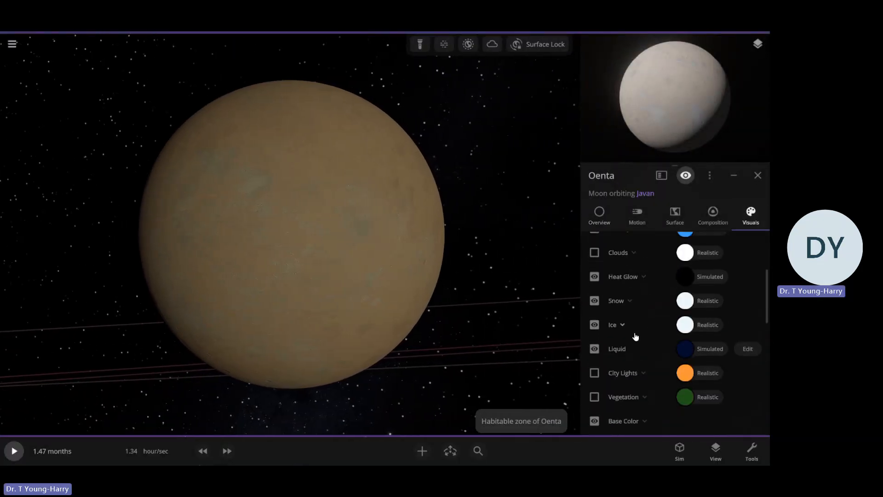
scroll(635, 339, "up", 2)
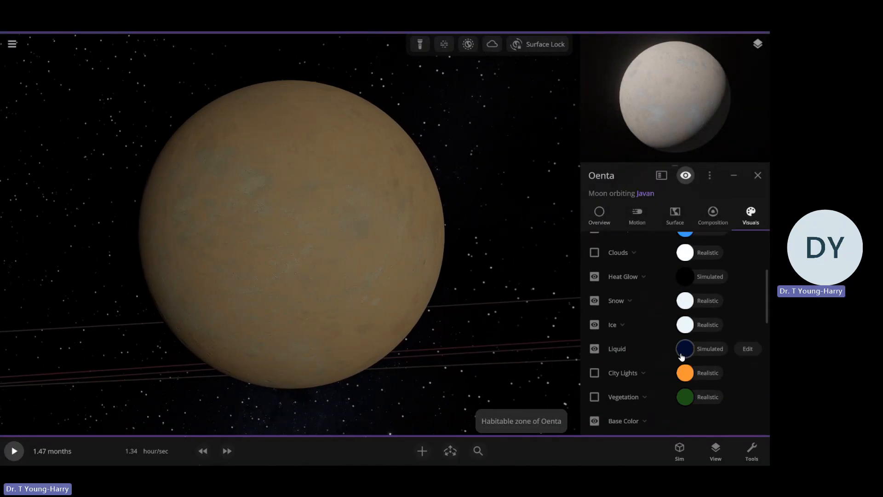
left_click(681, 327)
left_click(573, 295)
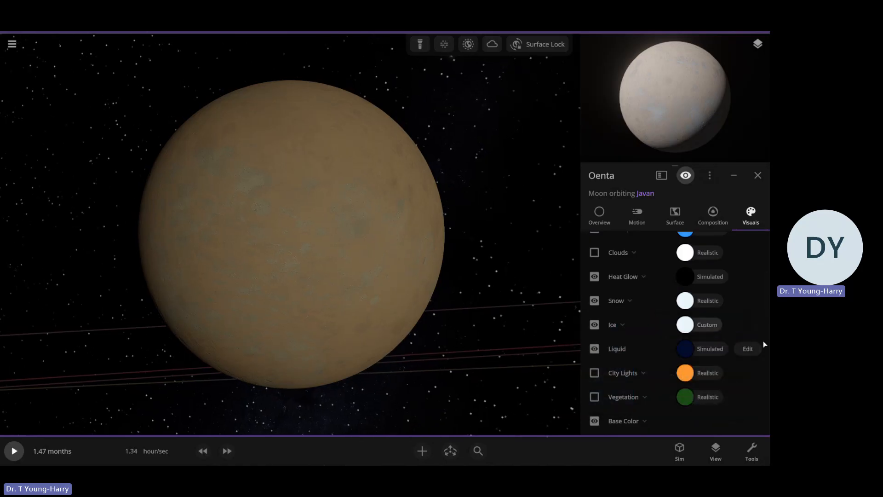
left_click(685, 325)
left_click_drag(648, 367, 649, 364)
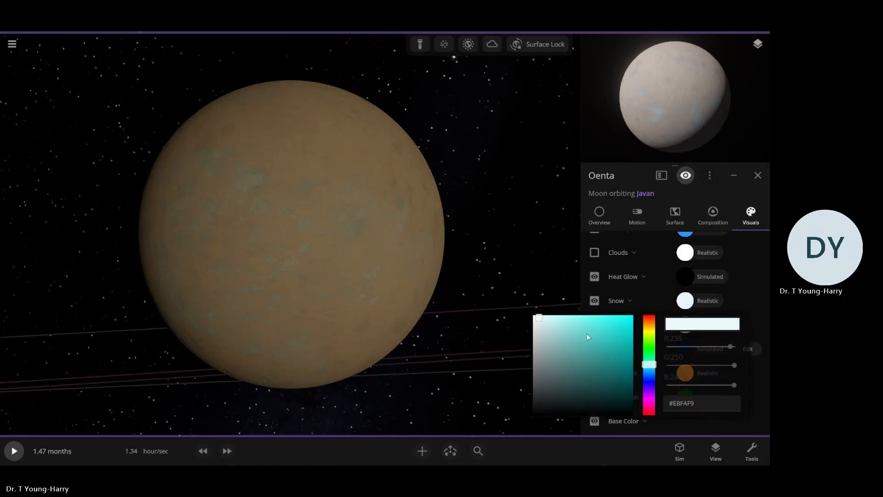
left_click(676, 300)
Give Oenta's snow layer a custom pale mint colour and inspect the recoloured surface
left_click(684, 304)
left_click_drag(656, 344, 649, 337)
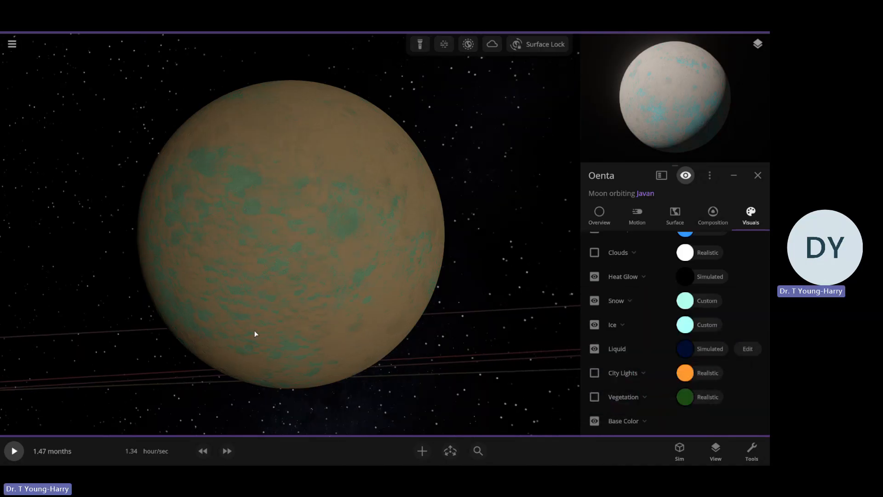
left_click_drag(255, 330, 242, 344)
Dismiss the low-battery notice and switch Oenta's base colours from Composition to Custom, keeping Elevation as their source
scroll(620, 336, "down", 2)
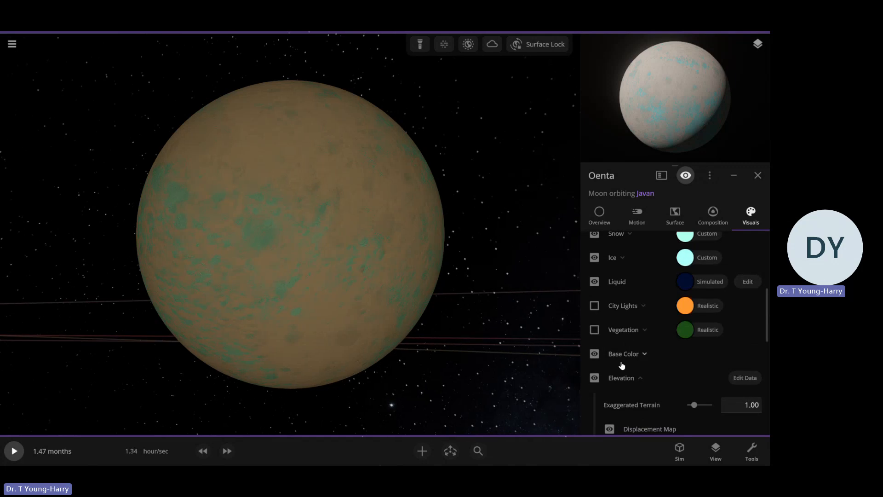
left_click(636, 352)
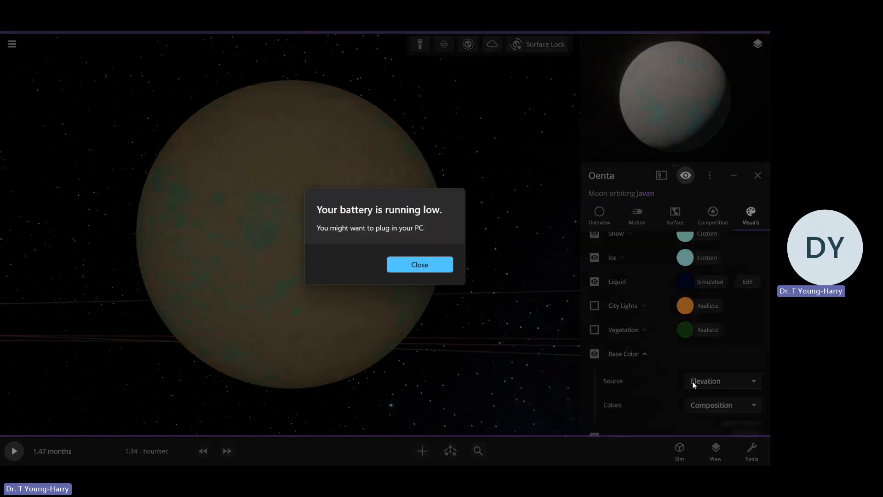
left_click(438, 266)
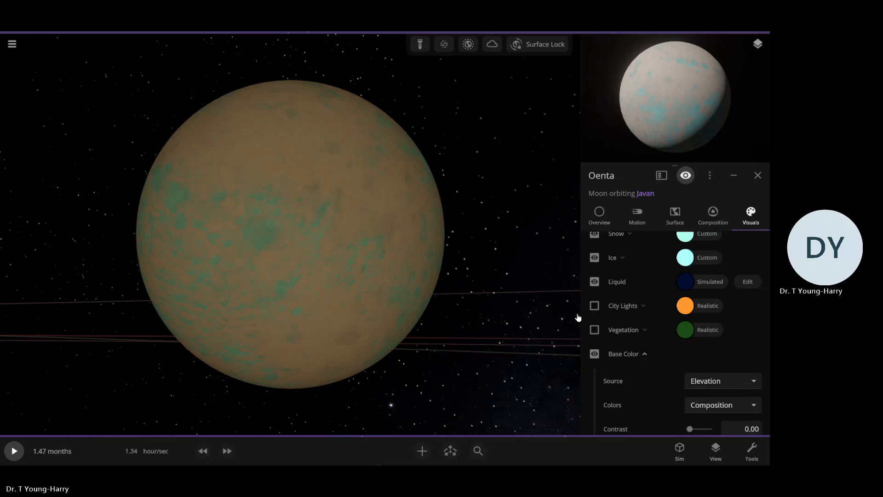
left_click(722, 405)
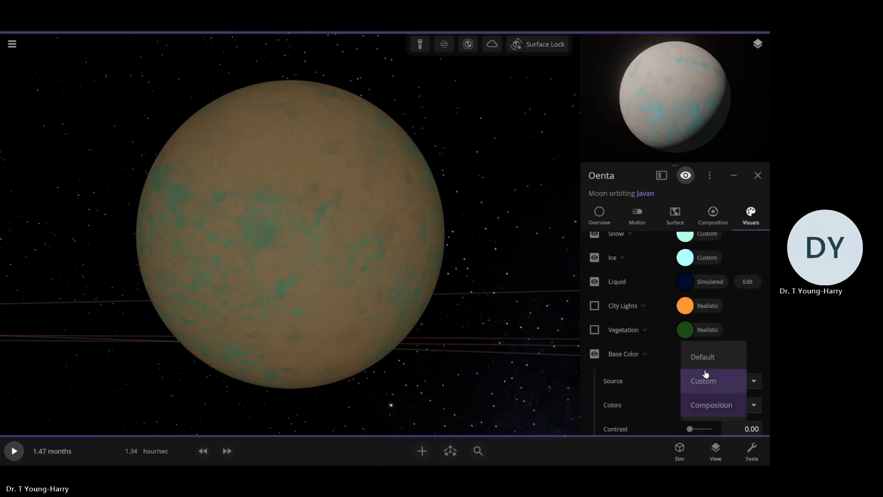
left_click(706, 381)
scroll(607, 375, "down", 2)
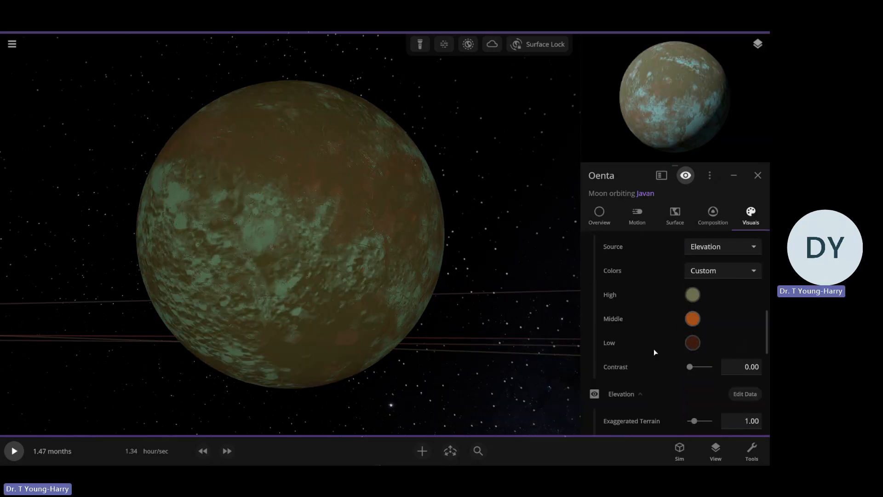
Set the Middle elevation base colour of Oenta to a pale peach
left_click(692, 319)
left_click_drag(582, 342, 559, 312)
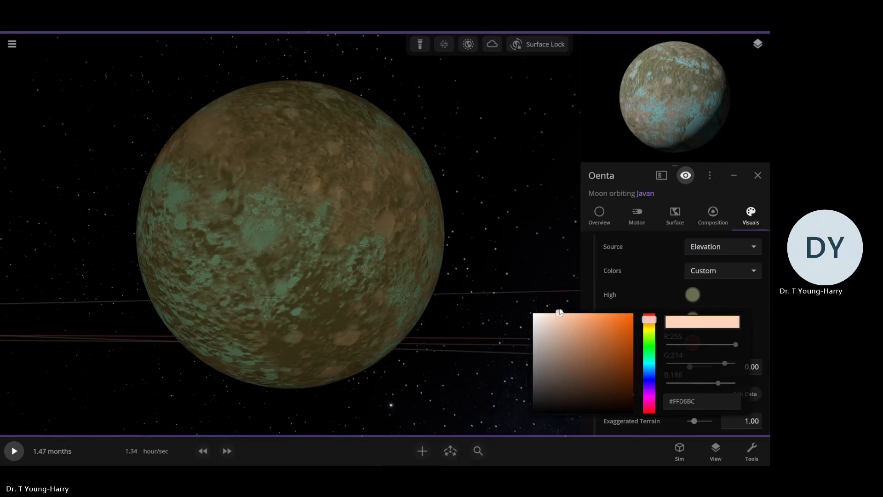
left_click(695, 308)
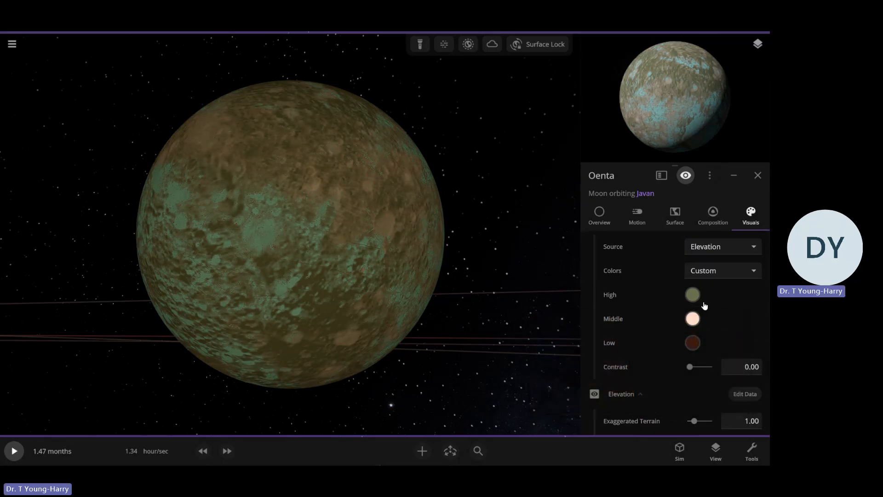
Set Oenta's High elevation base colour to light grey and its Low colour to a warm grey
left_click(696, 300)
mouse_move(570, 309)
left_mouse_down()
mouse_move(559, 302)
mouse_move(528, 328)
mouse_move(521, 323)
left_mouse_up()
left_click(691, 342)
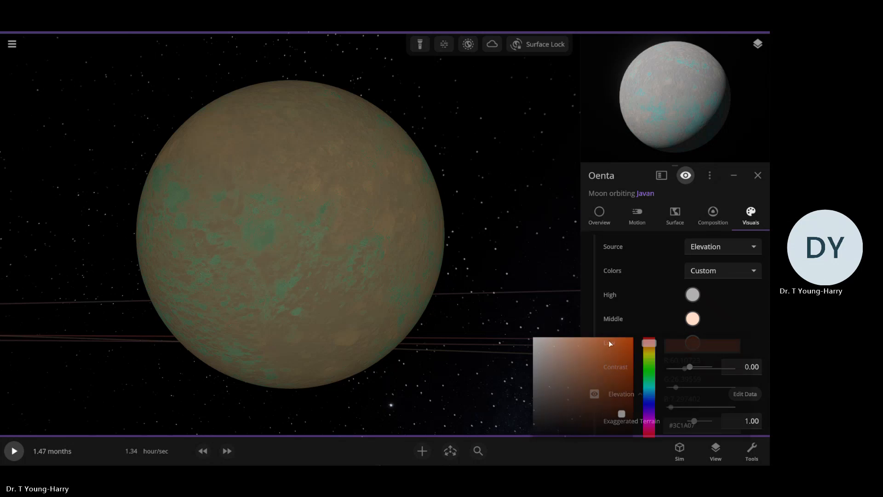
left_click(546, 370)
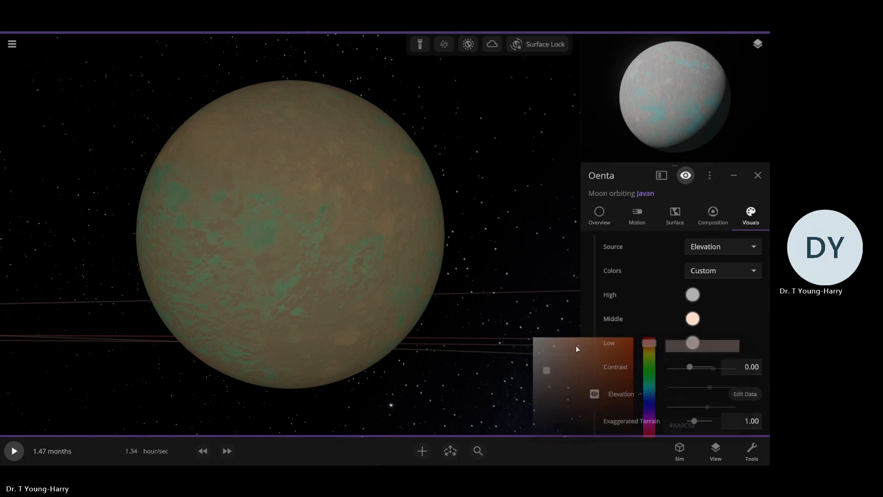
Set Oenta's Middle elevation base colour to white and its Low colour to light grey #DCDCDC, and inspect the surface
left_click(692, 319)
left_click_drag(587, 332, 528, 351)
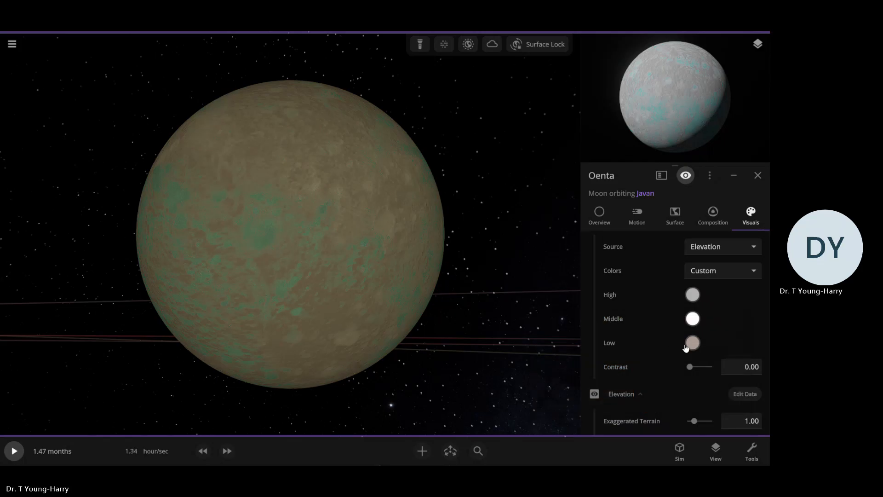
left_click(692, 341)
left_click(692, 343)
left_click_drag(593, 380, 528, 359)
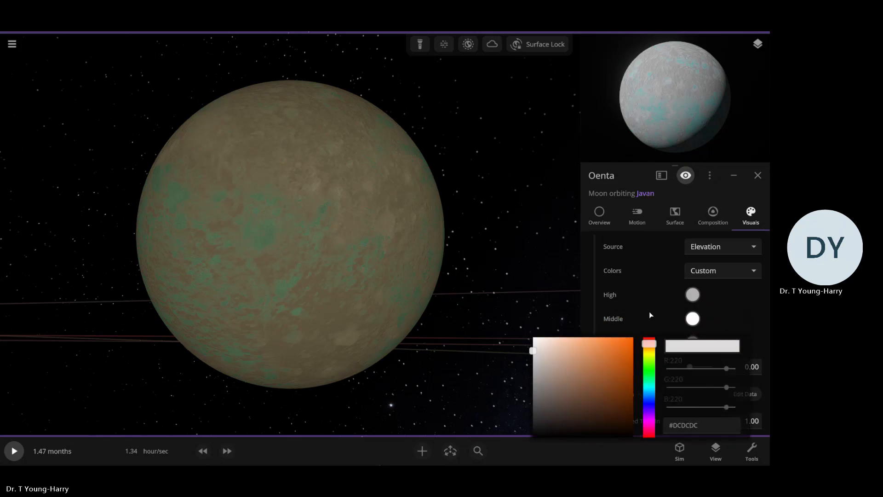
left_click_drag(438, 301, 531, 324)
scroll(515, 313, "up", 3)
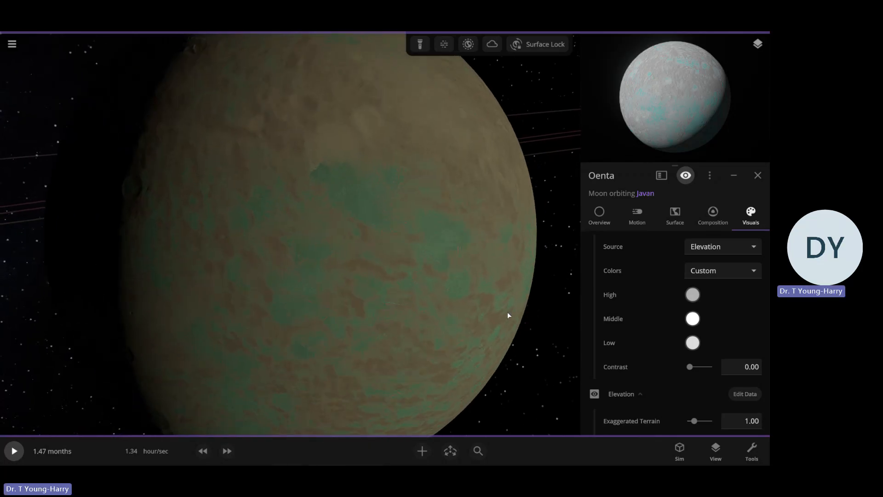
scroll(508, 314, "down", 5)
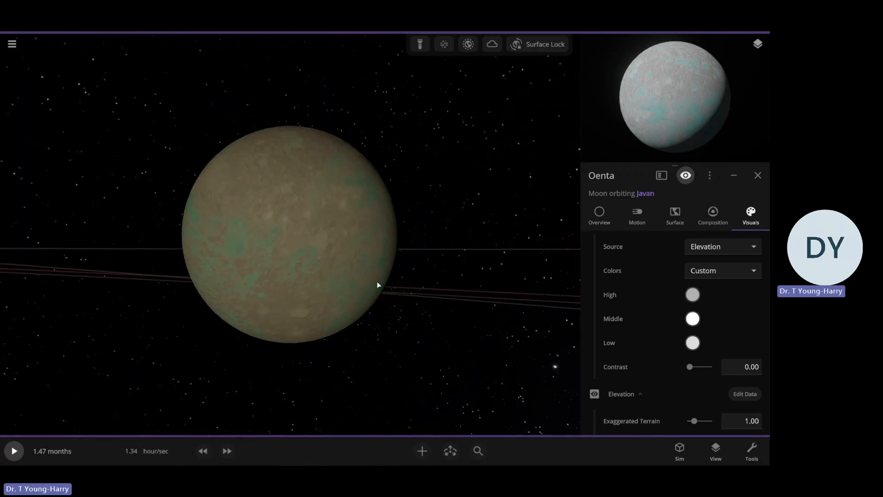
left_click_drag(377, 283, 285, 308)
Resume the simulation and hide Oenta's liquid layer, inspecting the moon near and far
left_click(14, 450)
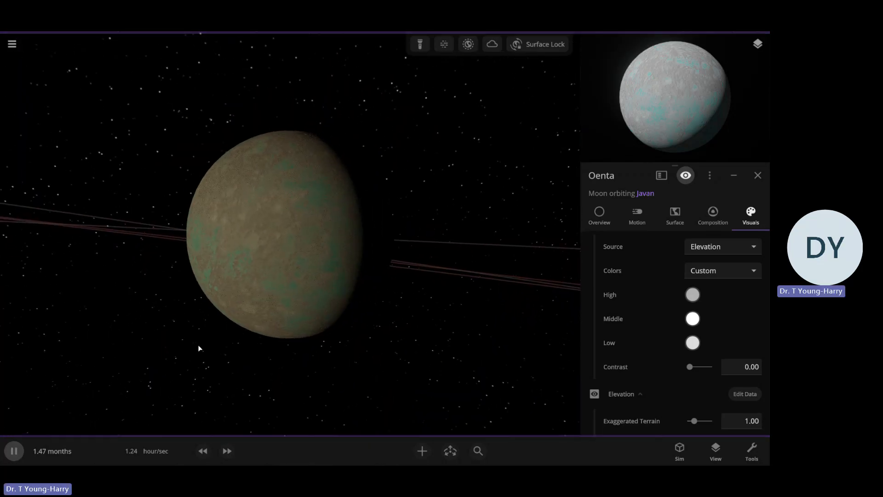
scroll(237, 352, "up", 5)
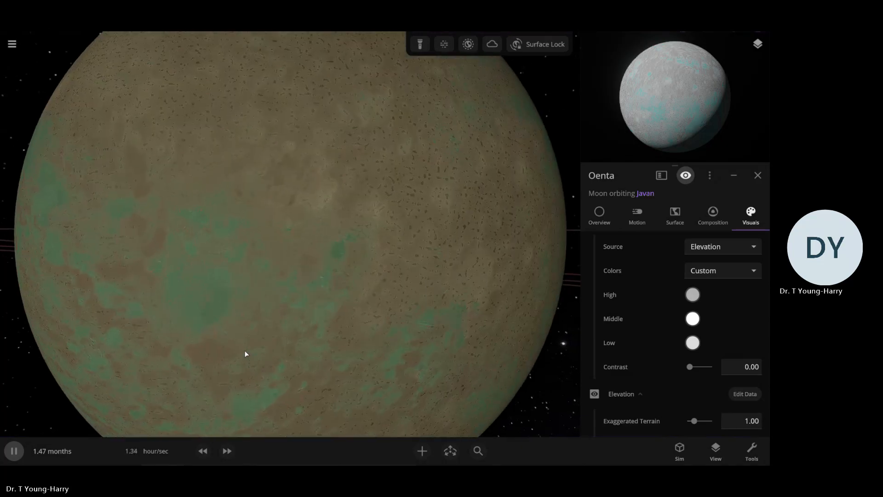
scroll(245, 353, "down", 5)
scroll(668, 360, "up", 6)
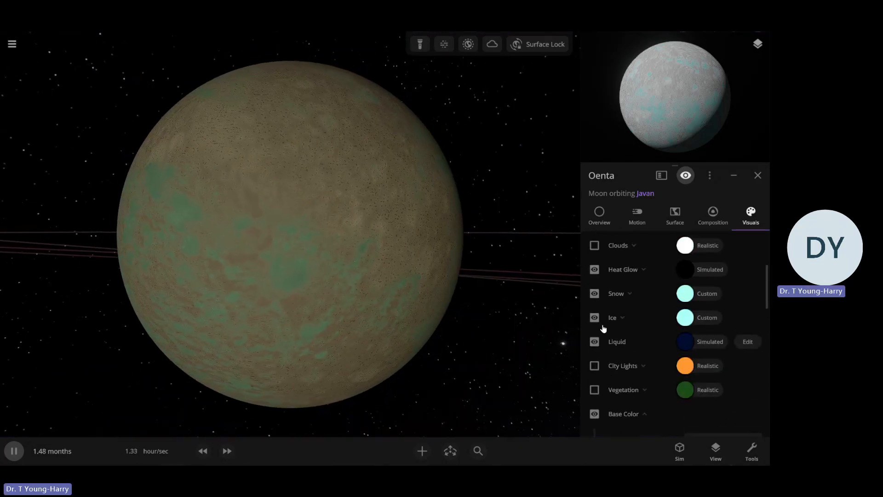
scroll(617, 341, "down", 5)
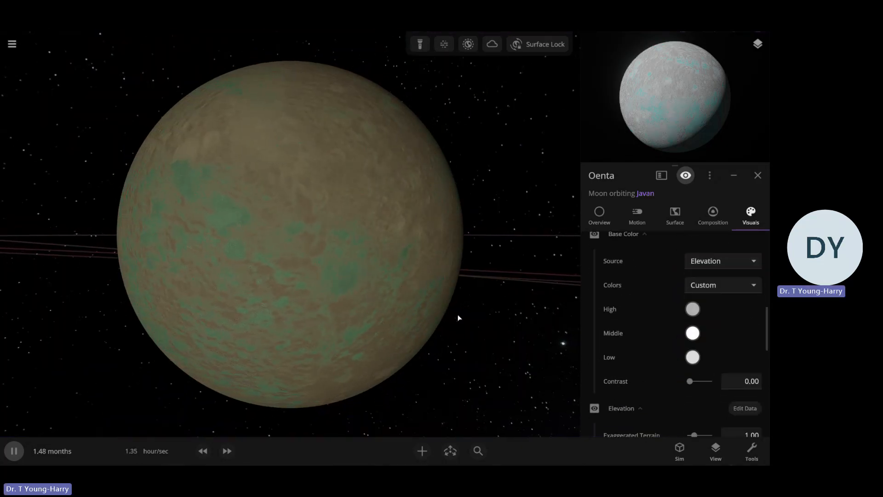
scroll(299, 302, "down", 5)
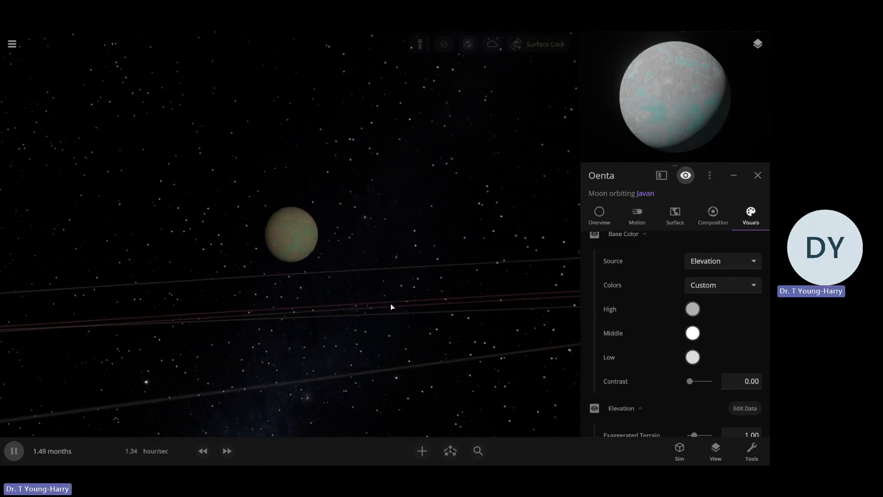
Turn on the atmosphere and clouds layers for Oenta
scroll(393, 305, "up", 5)
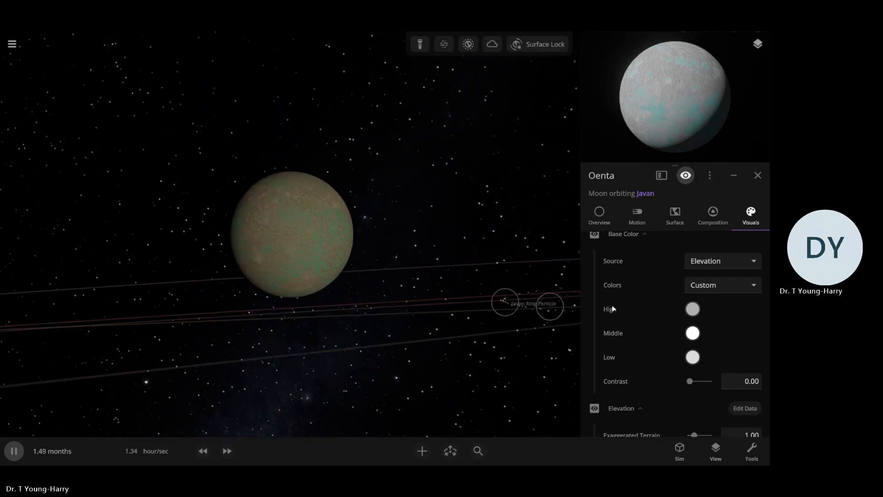
scroll(613, 309, "up", 4)
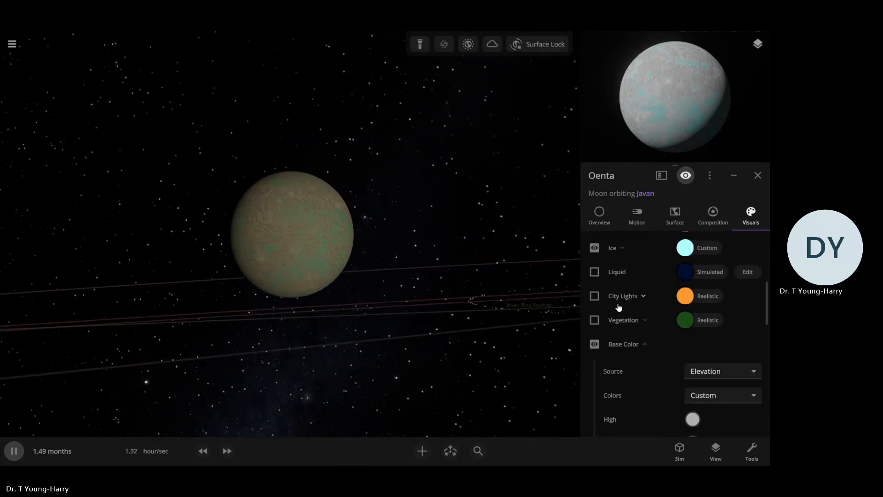
scroll(616, 315, "up", 2)
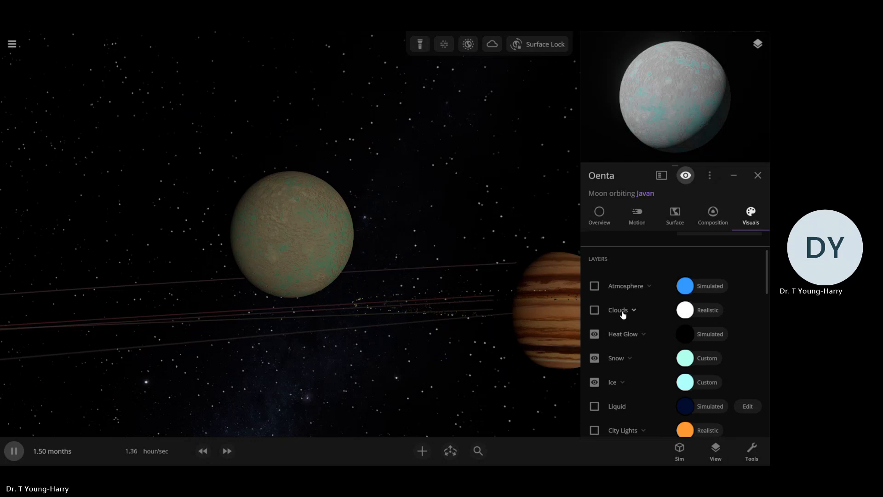
left_click(594, 286)
left_click(594, 309)
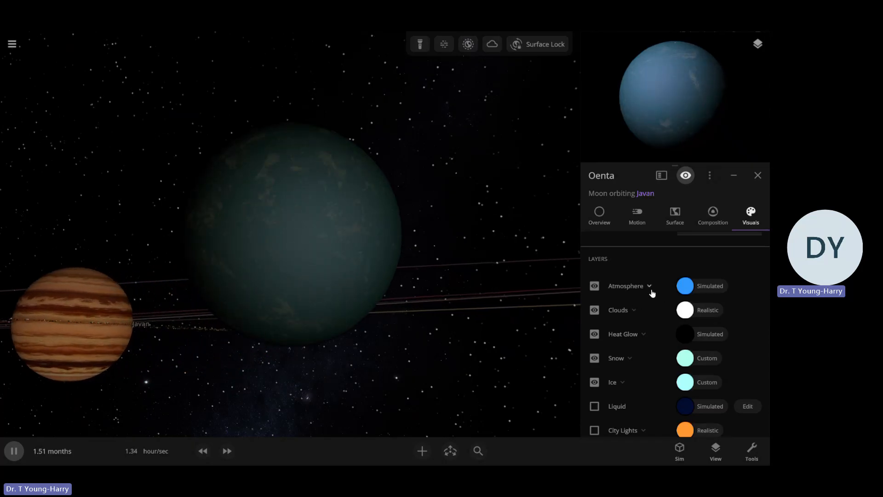
Give Oenta's atmosphere a custom pale blue colour, #A4D1FF
left_click(684, 286)
left_click_drag(609, 296, 567, 263)
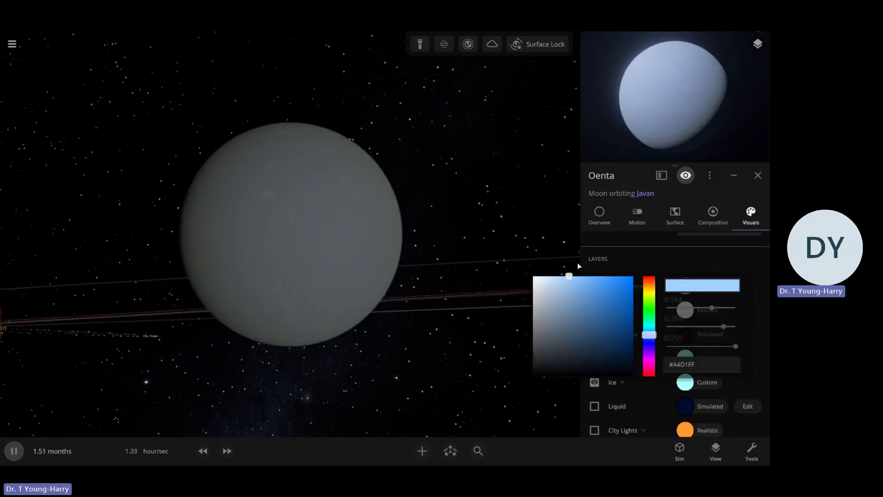
left_click(577, 262)
Set Oenta's custom atmosphere opacity to 40.7 % and view the moon and Javan with the interface hidden
scroll(640, 291, "down", 2)
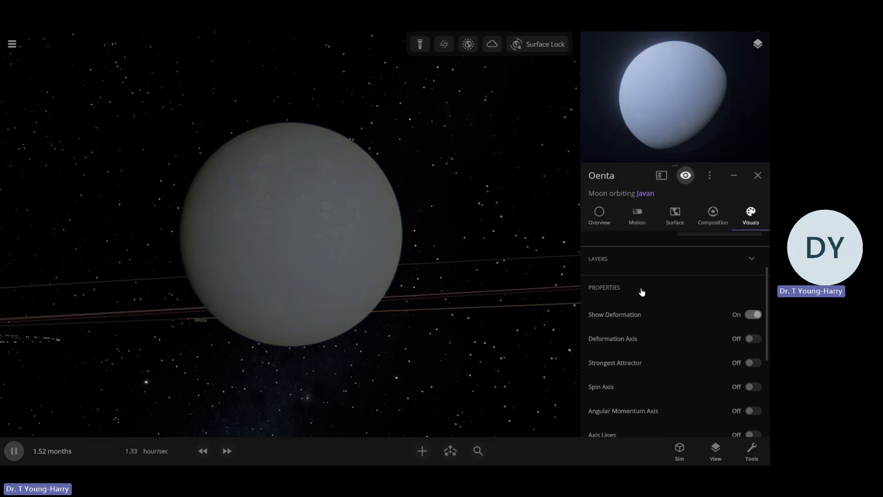
left_click(630, 260)
left_click_drag(693, 339, 697, 339)
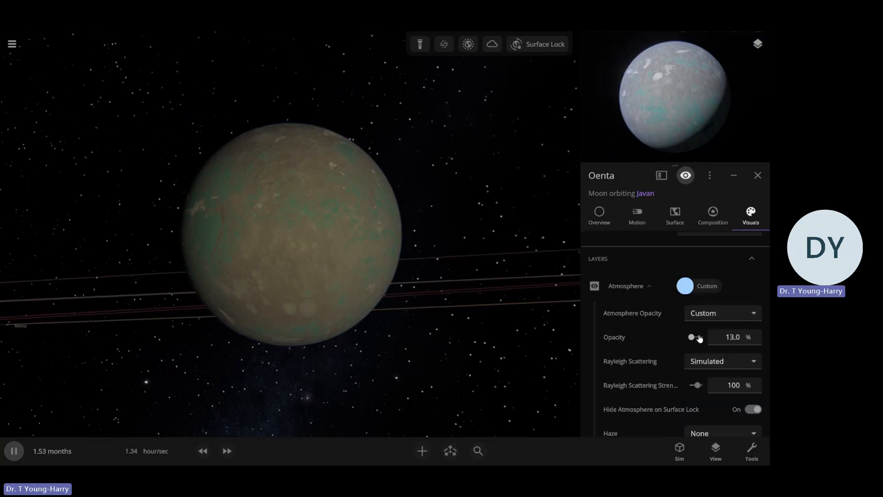
left_click_drag(700, 339, 699, 339)
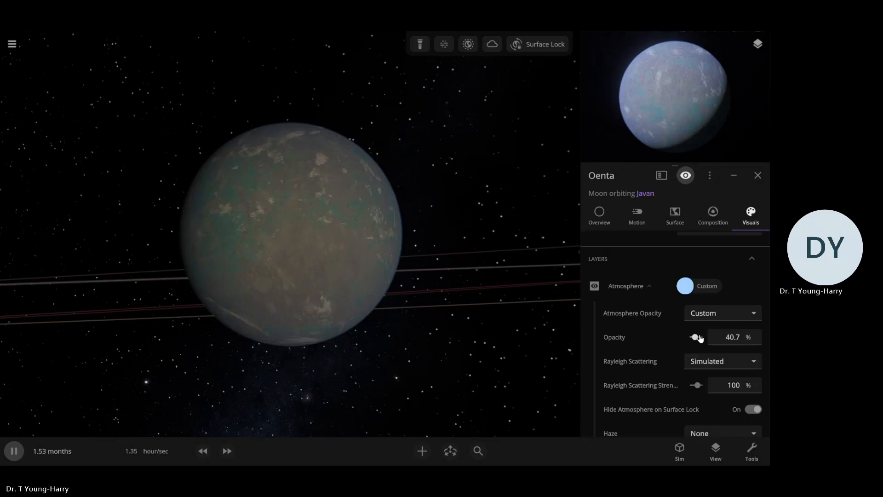
key("u")
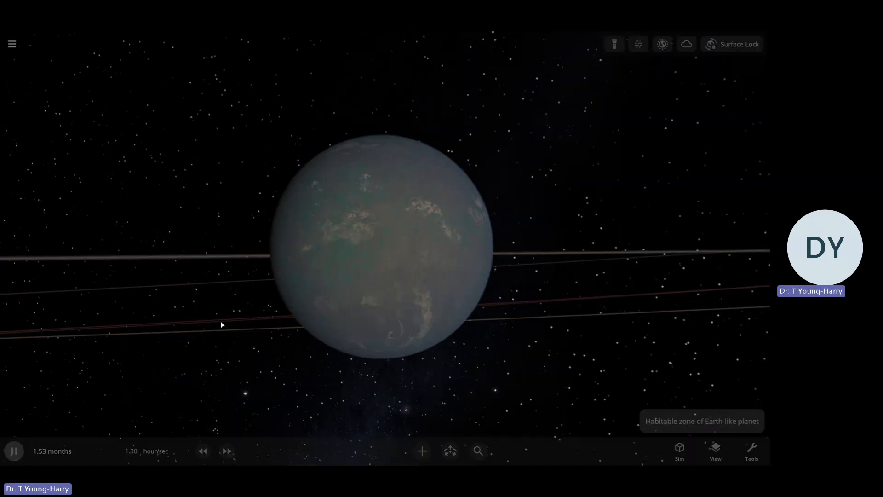
left_click_drag(490, 325, 237, 328)
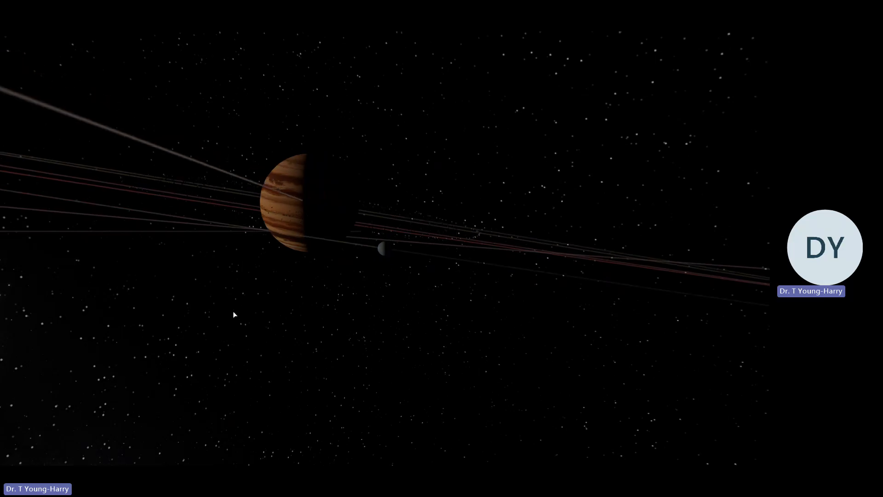
Rename the moon Oenta as Oneta
left_click(382, 249)
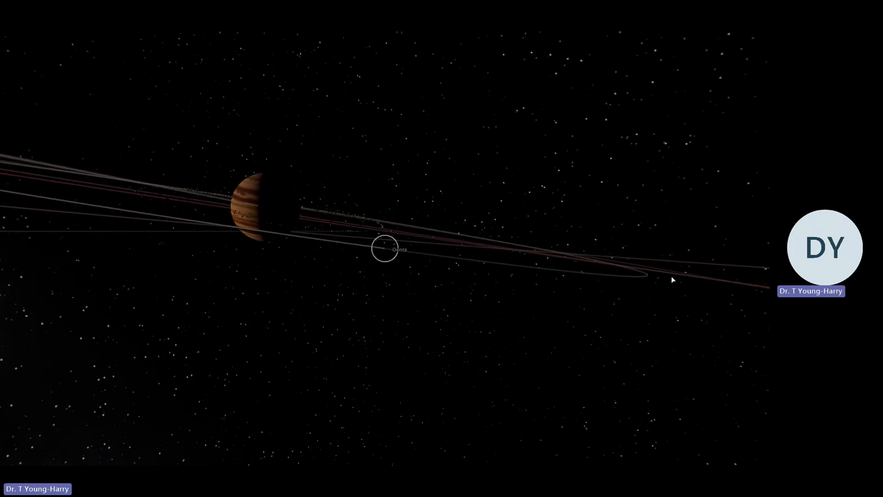
scroll(692, 278, "down", 1)
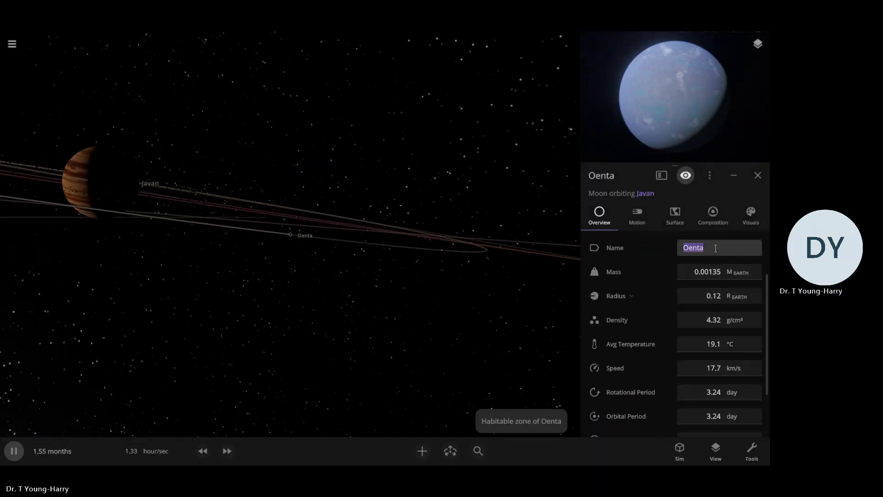
type("On")
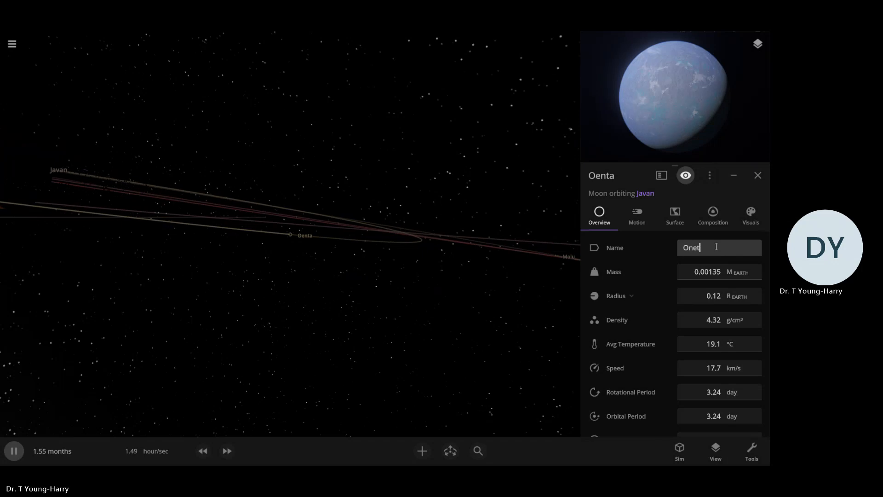
left_click(477, 313)
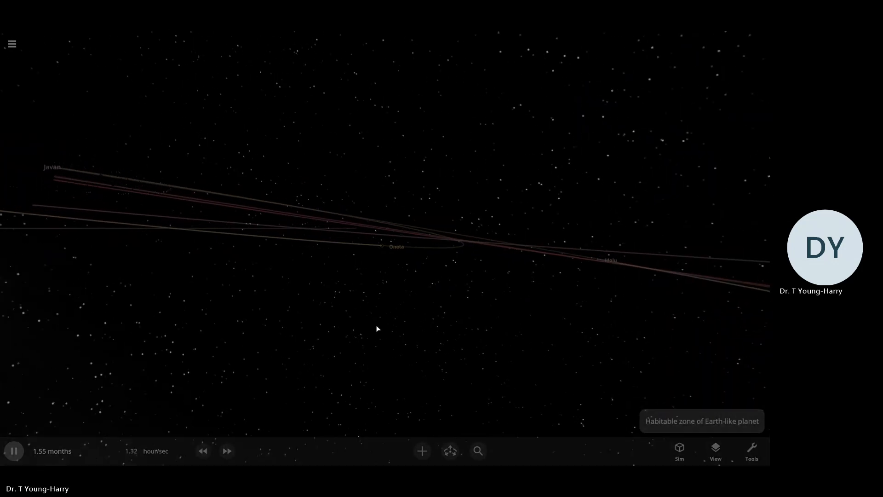
Set Oneta's interface colour to a custom light cyan for its orbit and label
right_click_drag(376, 327, 392, 262)
left_click(385, 235)
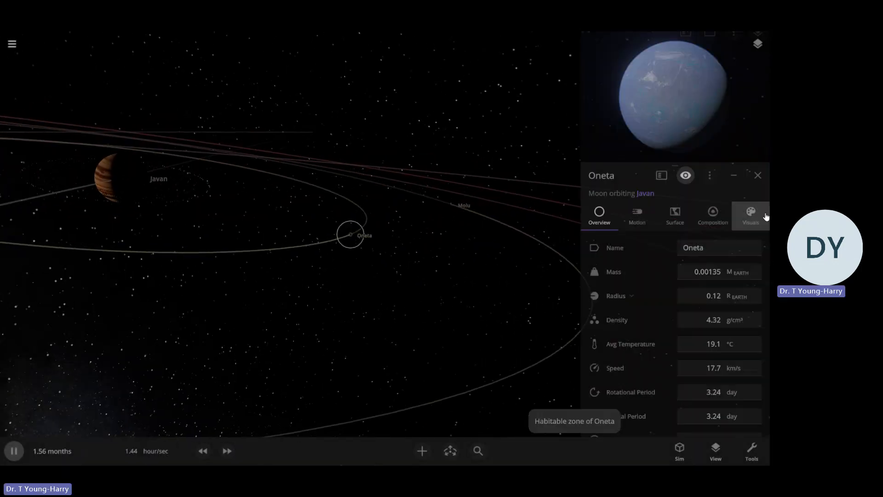
scroll(644, 371, "down", 5)
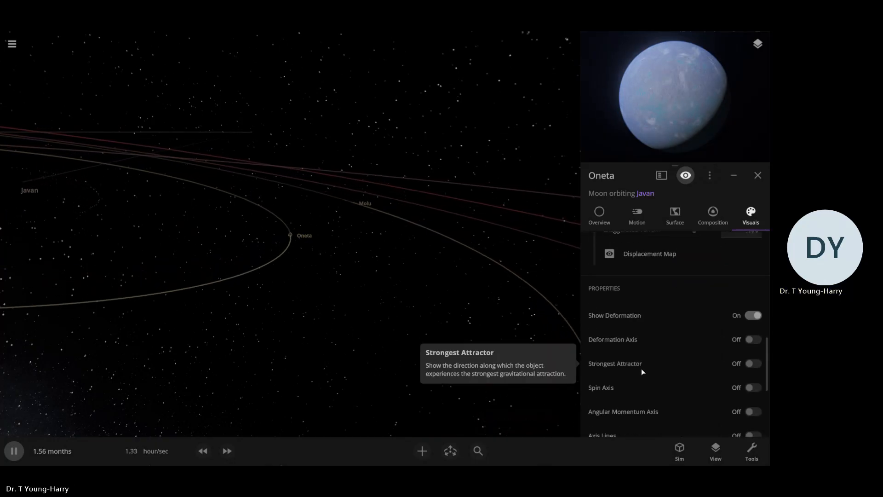
scroll(641, 368, "down", 3)
left_click(689, 402)
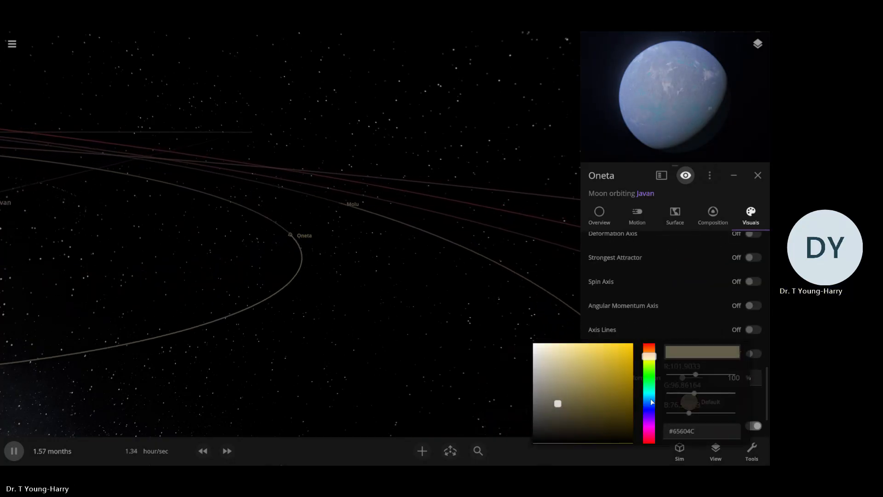
left_click_drag(598, 396, 580, 329)
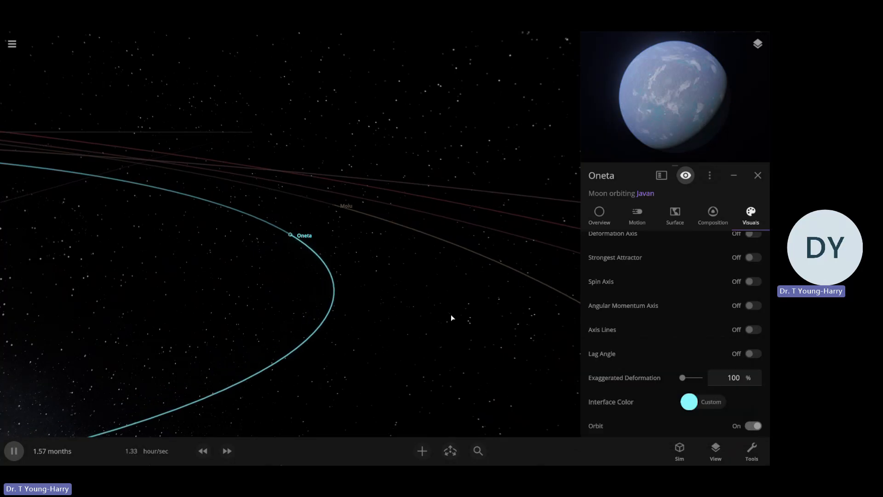
Select the moon Molu just outside Oneta's orbit around Javan and examine it up close
scroll(356, 241, "down", 10)
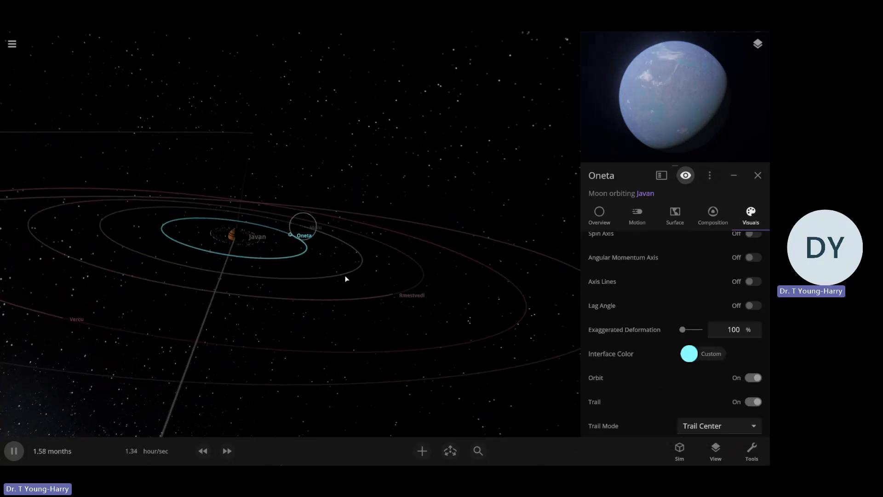
left_click(345, 276)
mouse_move(403, 223)
right_mouse_down()
mouse_move(406, 286)
mouse_move(396, 215)
right_mouse_up()
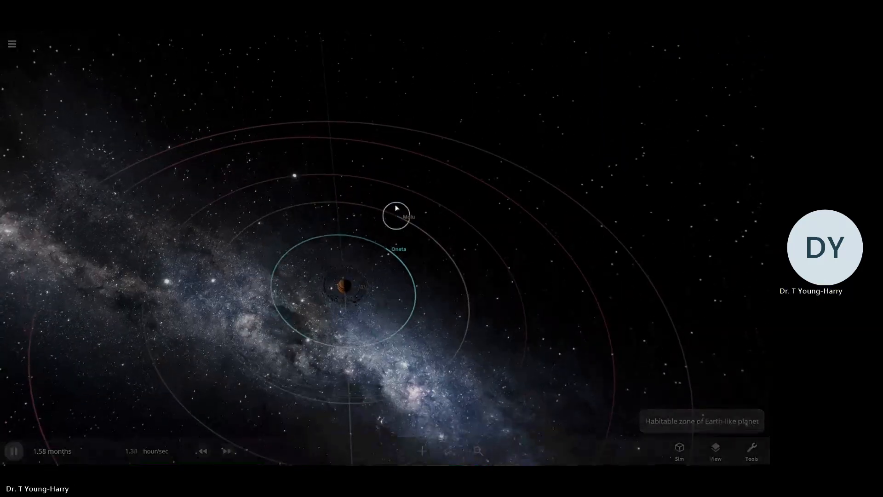
left_click(395, 214)
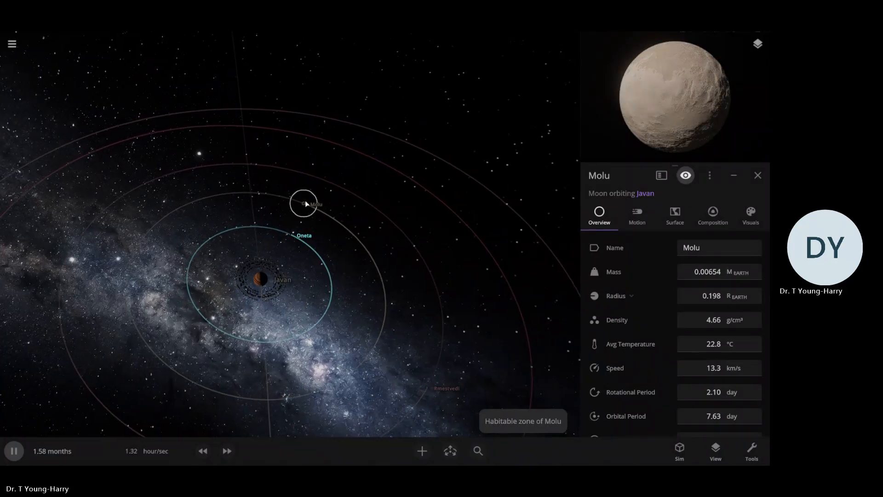
scroll(305, 200, "up", 5)
scroll(284, 251, "up", 10)
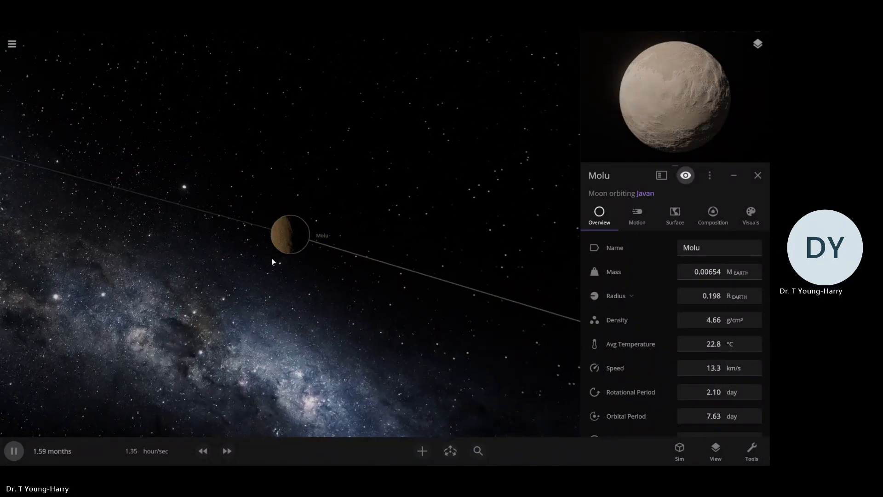
scroll(487, 202, "down", 5)
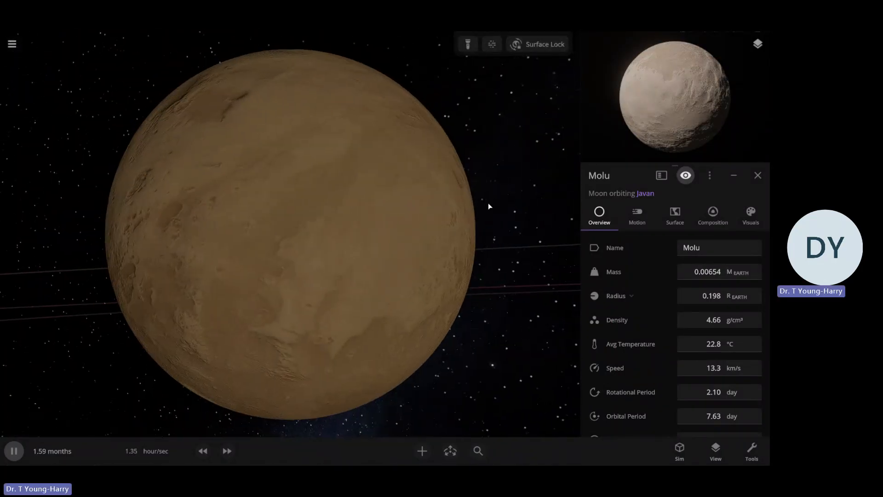
Review Molu's overview properties and its material composition
scroll(689, 252, "up", 3)
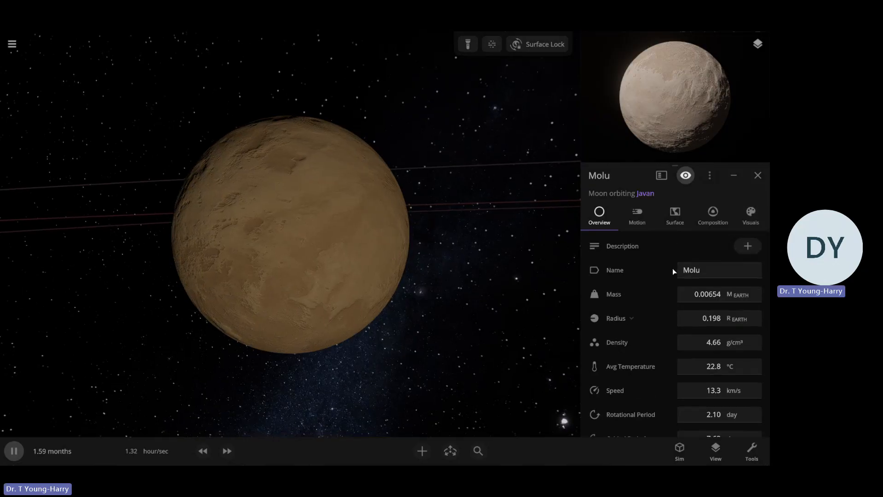
scroll(480, 288, "up", 3)
scroll(480, 289, "down", 3)
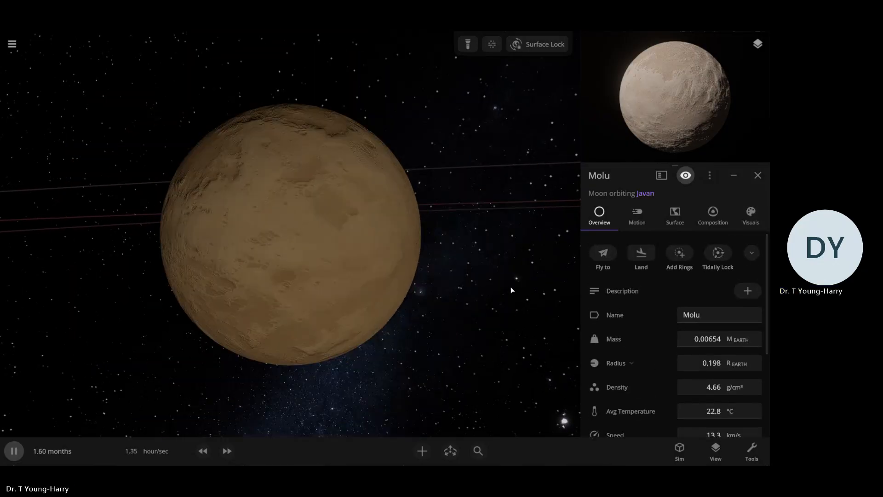
left_click(713, 215)
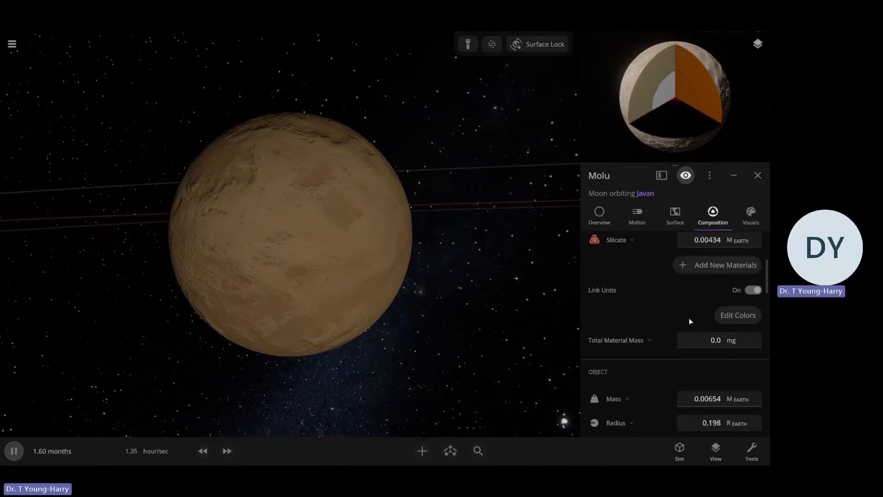
scroll(676, 324, "up", 2)
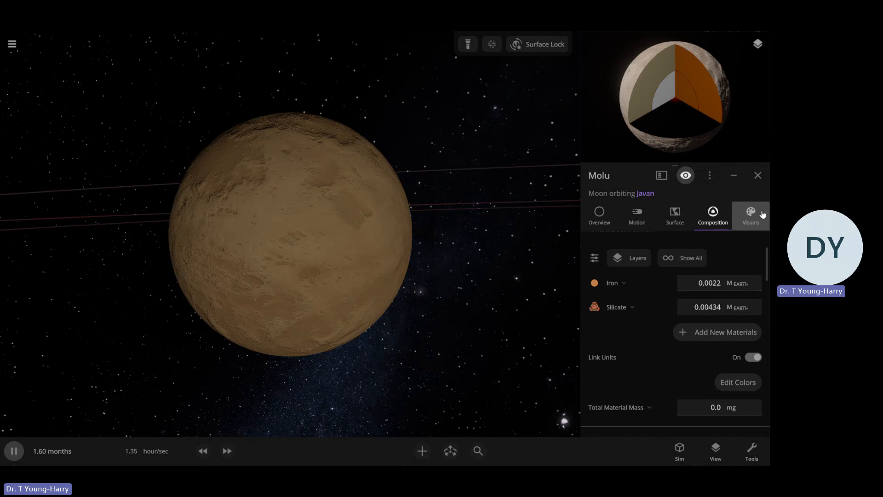
List all available materials in Molu's composition, including those it does not yet contain
scroll(671, 323, "down", 2)
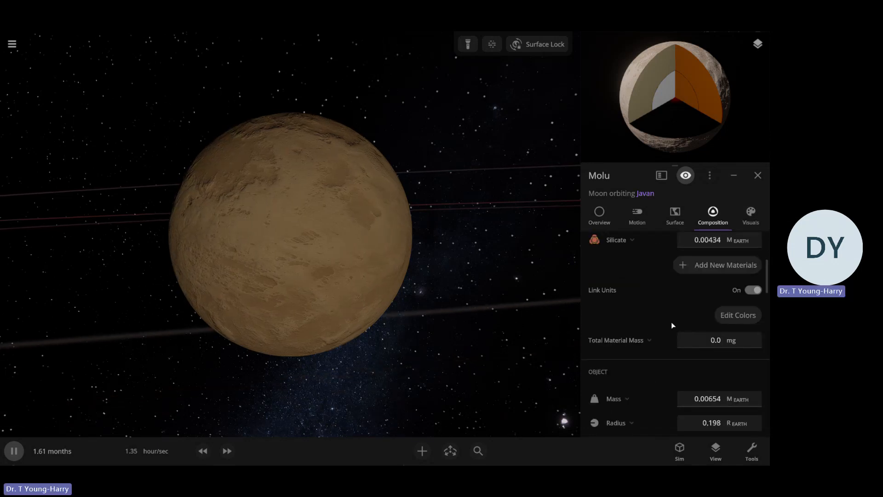
left_click(690, 266)
scroll(648, 313, "down", 3)
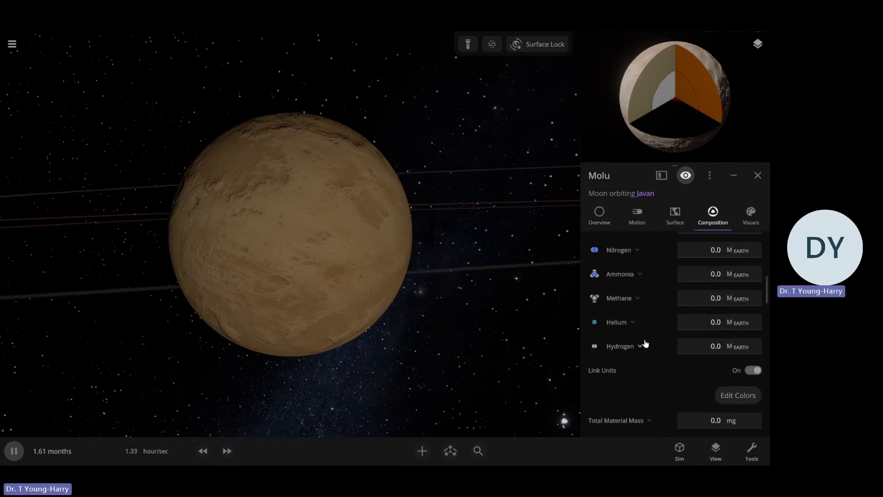
scroll(639, 348, "up", 3)
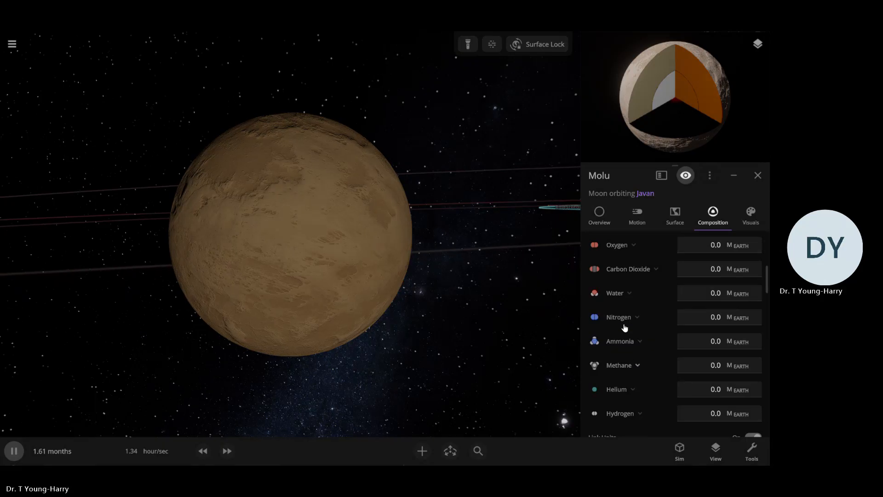
scroll(618, 387, "up", 6)
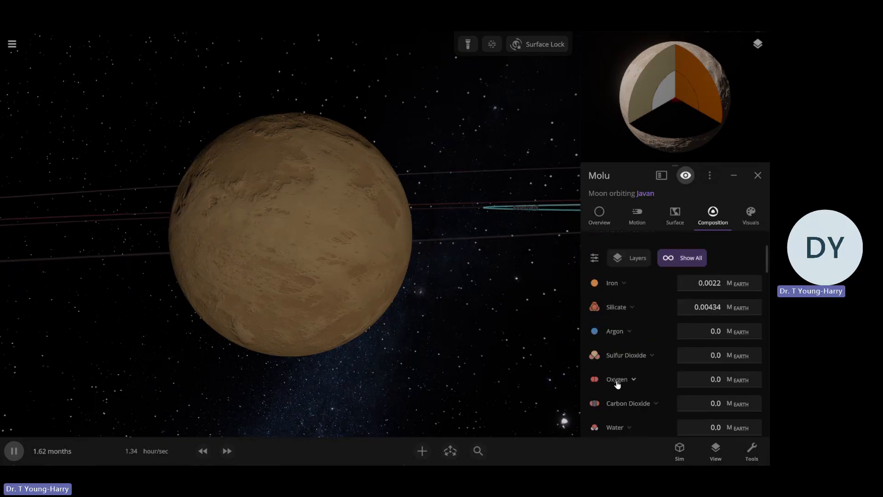
Set Molu's sulfur dioxide content to 0.1 Earth masses and pause the simulation
left_click(716, 360)
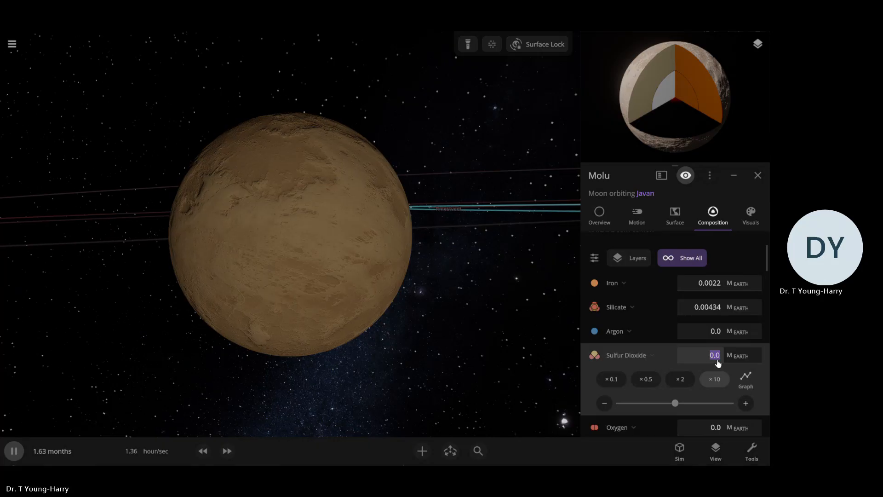
type("0.")
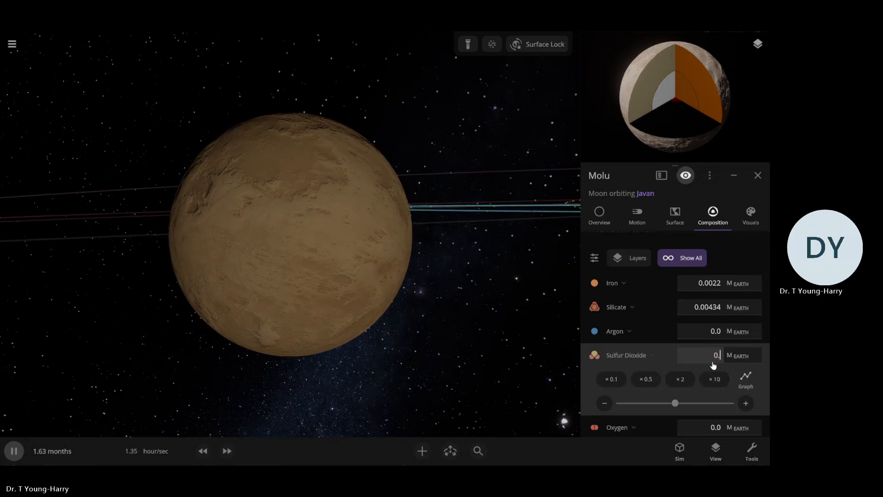
type("1")
key("Return")
scroll(344, 242, "down", 5)
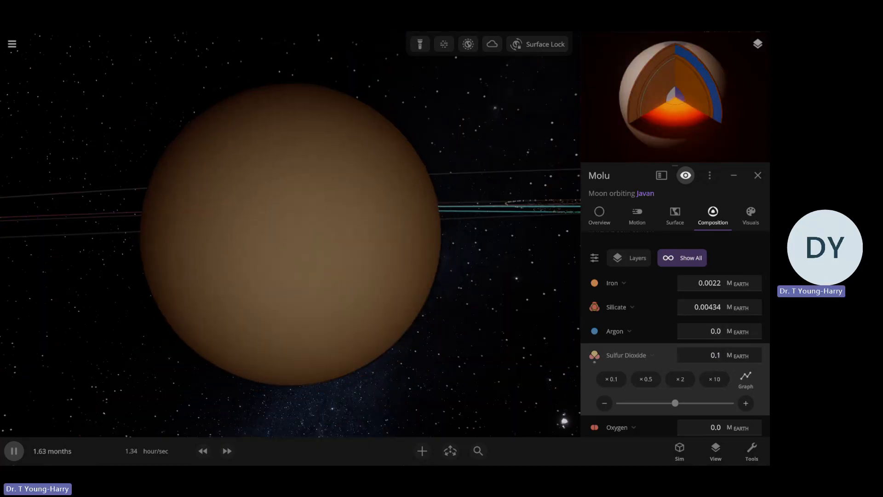
key("space")
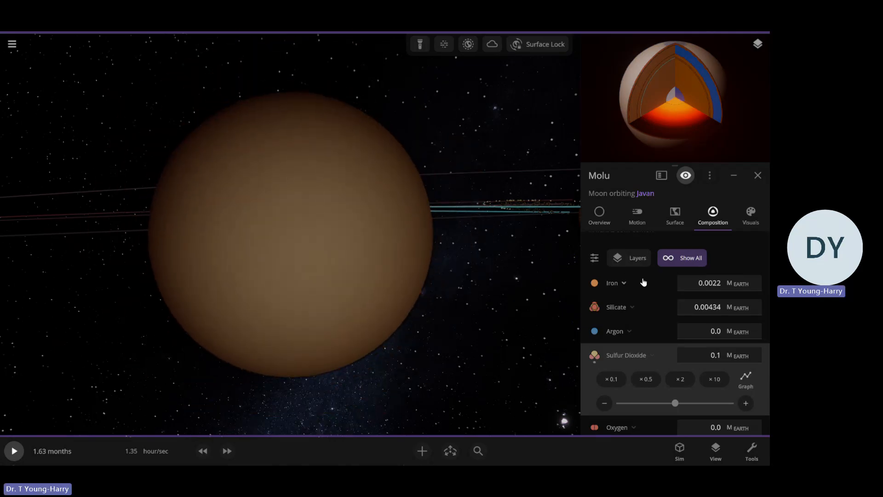
Check Molu's overview and surface properties, returning to its material composition
left_click(599, 214)
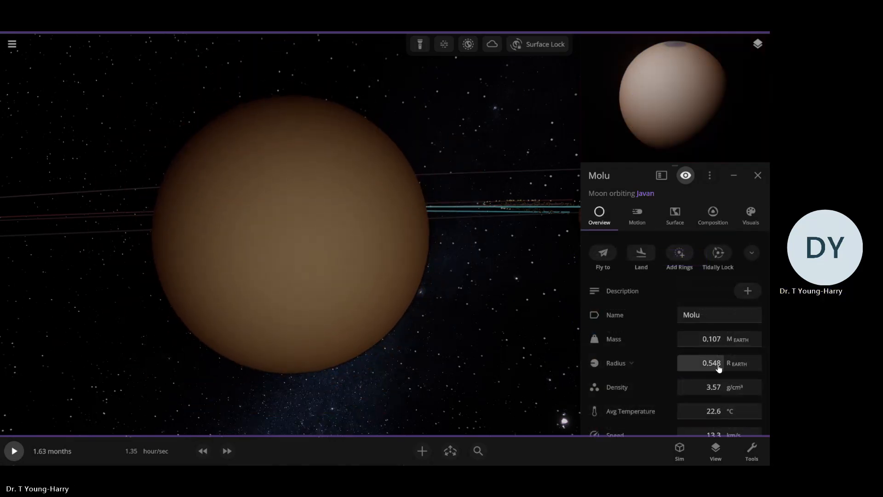
left_click(679, 224)
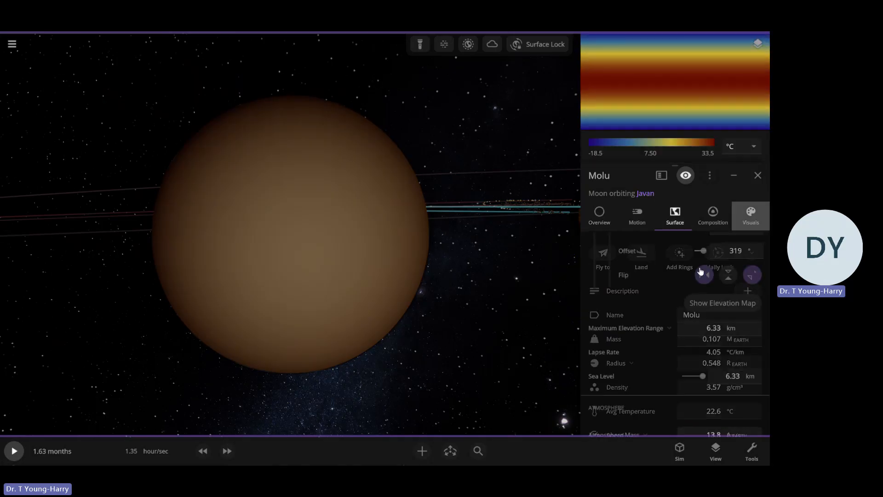
left_click(710, 225)
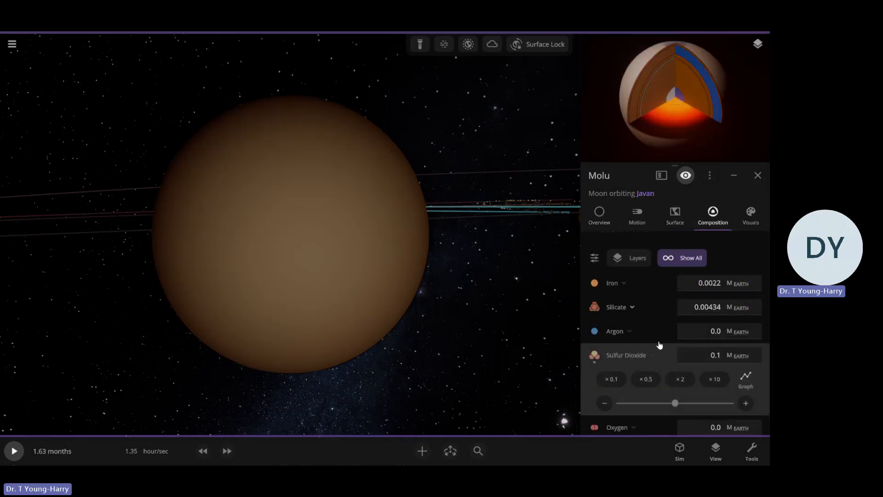
Expand the phase details of sulfur dioxide in Molu's composition
scroll(658, 354, "down", 2)
left_click(651, 327)
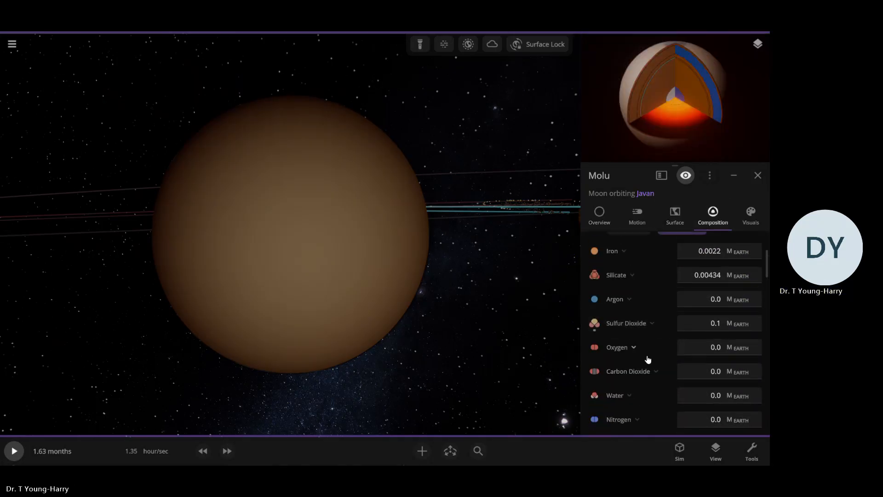
left_click(642, 324)
scroll(668, 328, "down", 2)
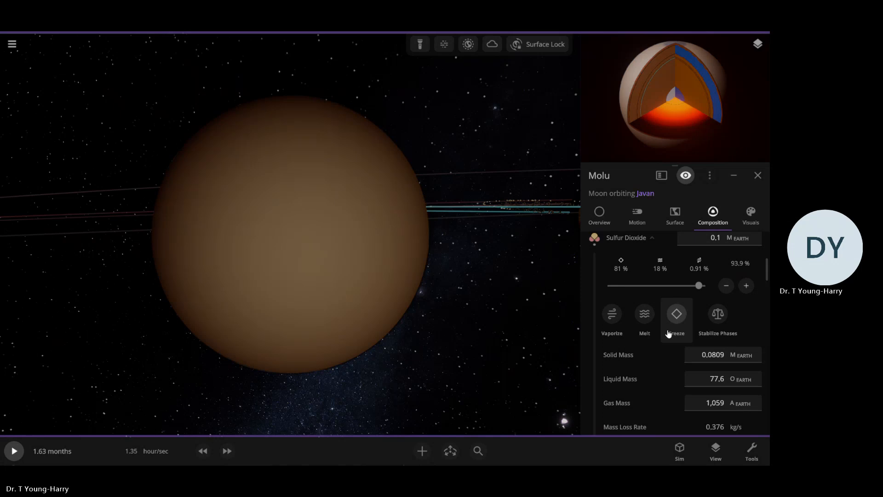
Try melting all of Molu's sulfur dioxide, and inspect the moon and its surface elevation settings
left_click(644, 317)
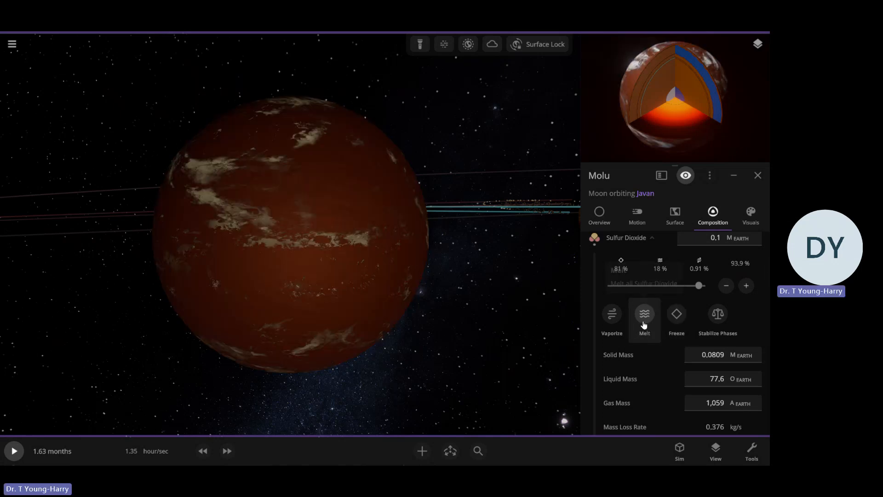
left_click(497, 341)
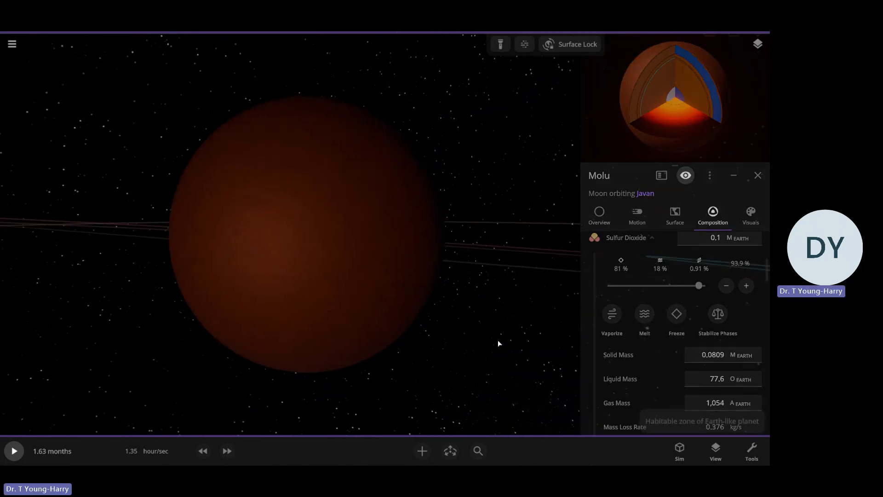
left_click(368, 282)
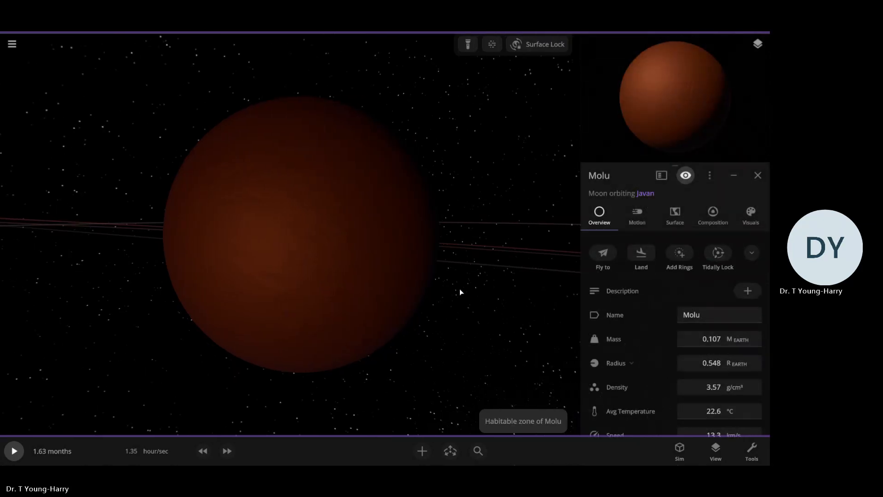
left_click(674, 214)
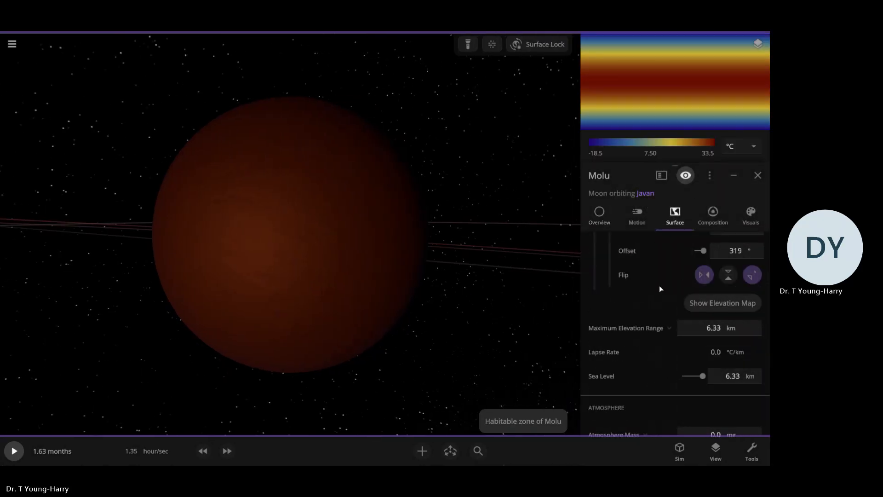
scroll(658, 283, "up", 4)
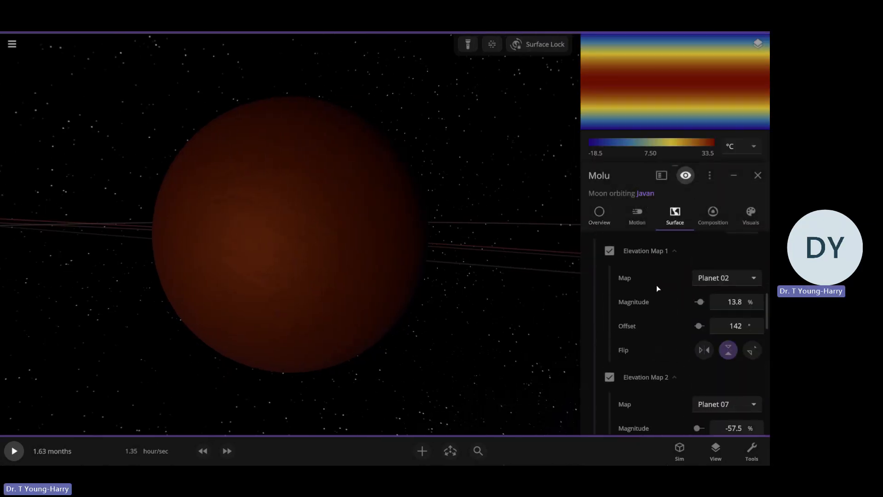
scroll(682, 259, "down", 1)
Freeze all of Molu's sulfur dioxide, view the moon from another side and resume the simulation
left_click(713, 214)
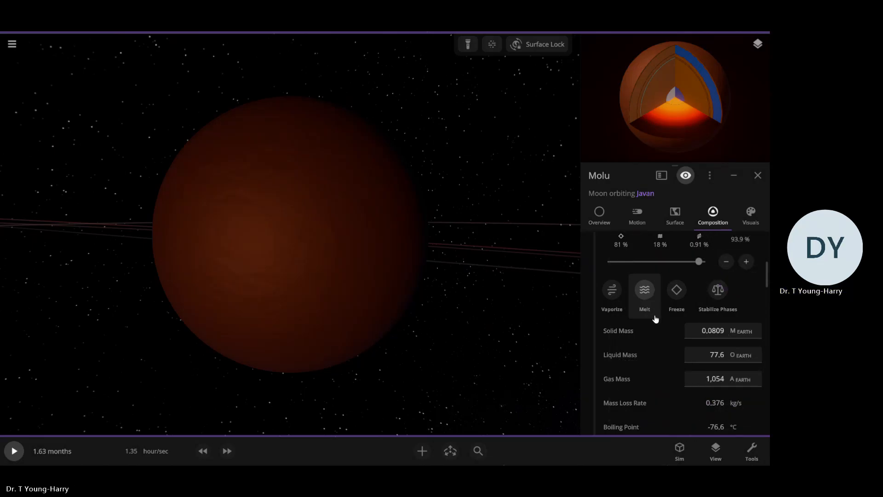
left_click(676, 294)
left_click_drag(555, 292, 680, 217)
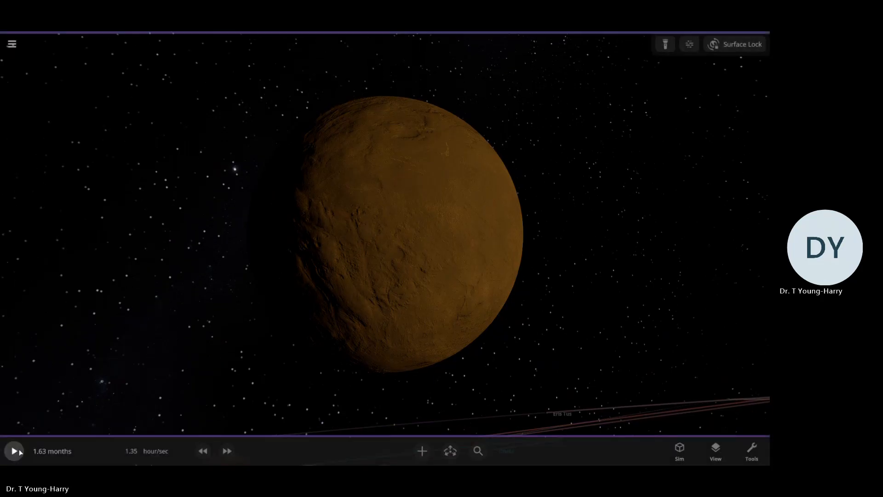
left_click(17, 454)
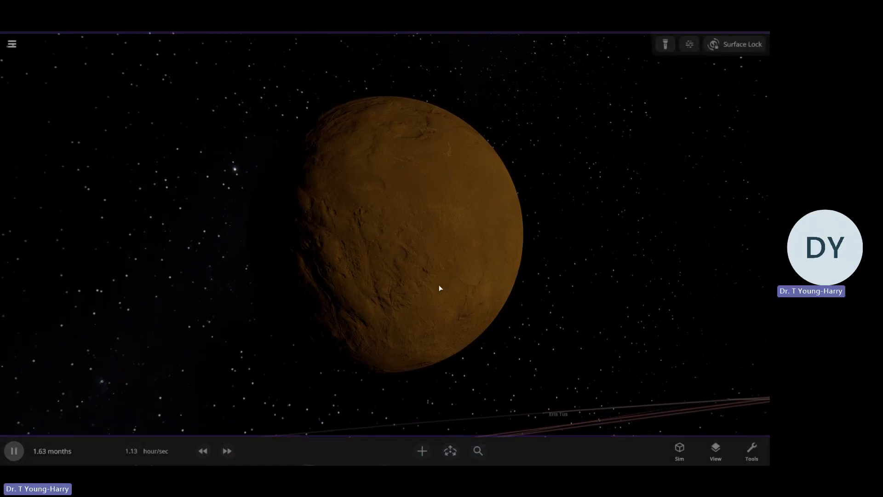
Select Molu again and open the colour settings of its surface and atmosphere layers
left_click_drag(440, 288, 258, 338)
left_click(428, 299)
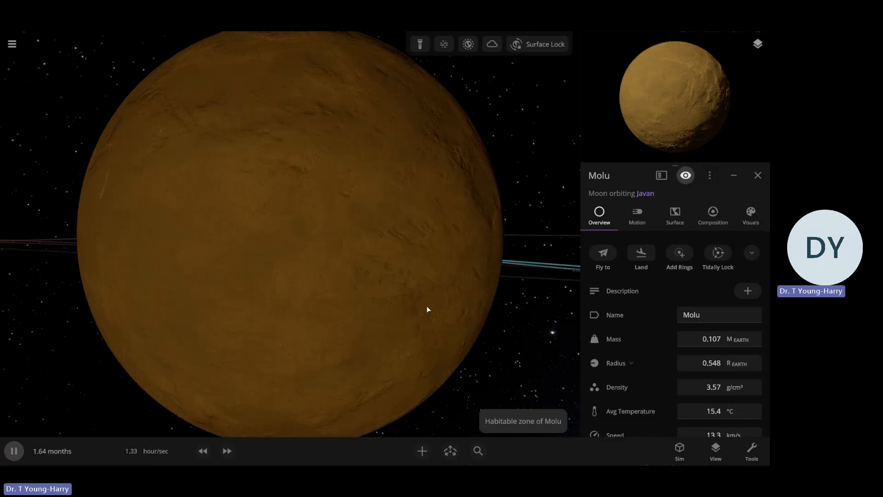
left_click(750, 215)
scroll(526, 282, "down", 5)
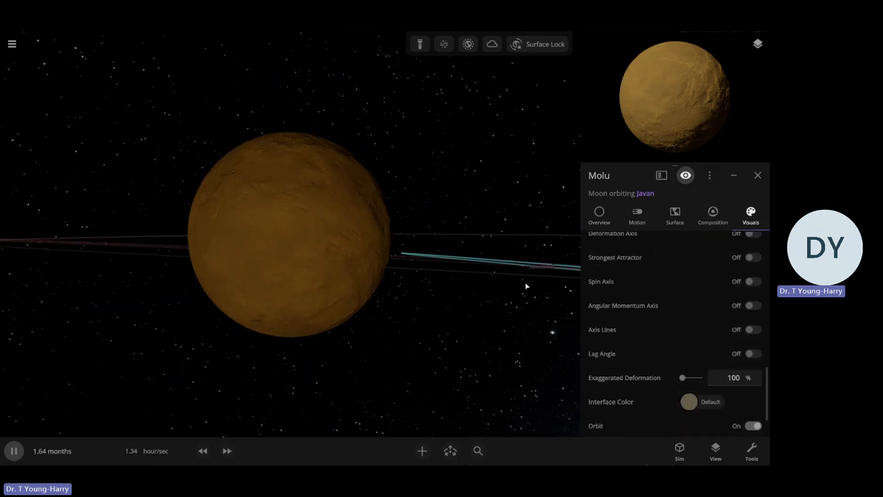
scroll(525, 284, "up", 3)
scroll(662, 296, "up", 5)
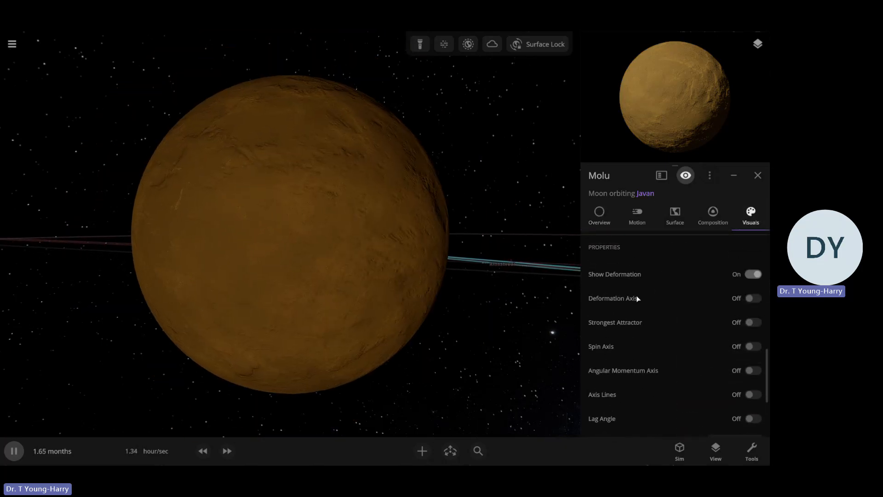
left_click(632, 259)
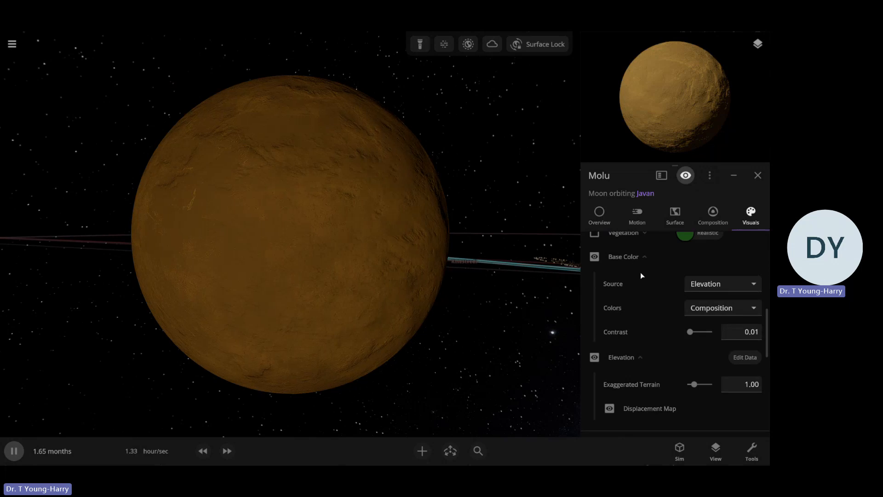
scroll(656, 278, "up", 5)
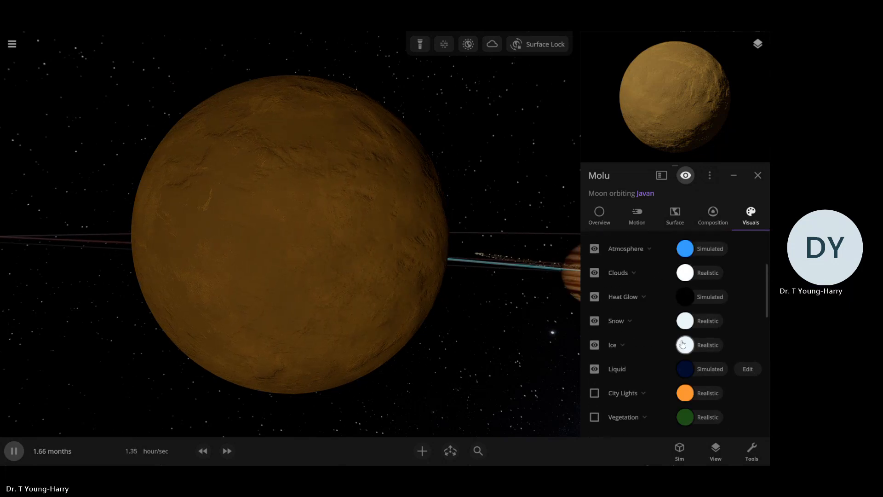
Set Molu's ice colour to a custom pale cream, #FFF1C5
left_click(682, 344)
left_click(649, 347)
left_click(605, 350)
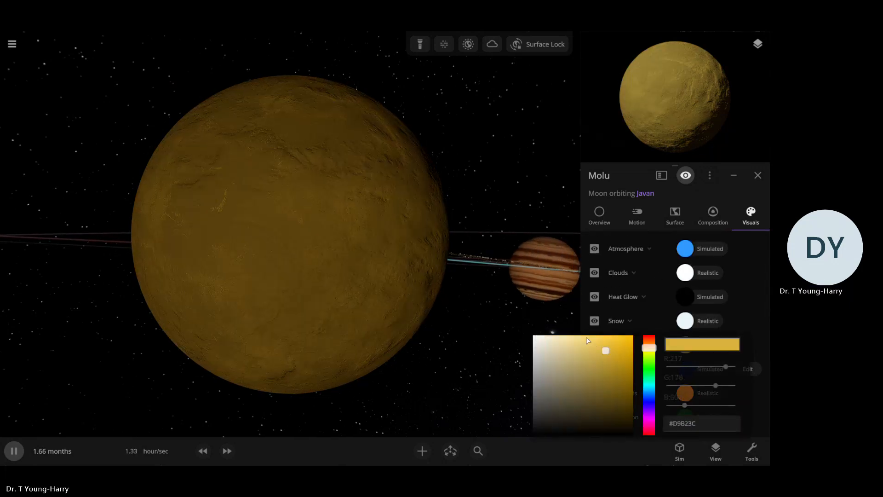
left_click(584, 342)
left_click(570, 344)
left_click(556, 335)
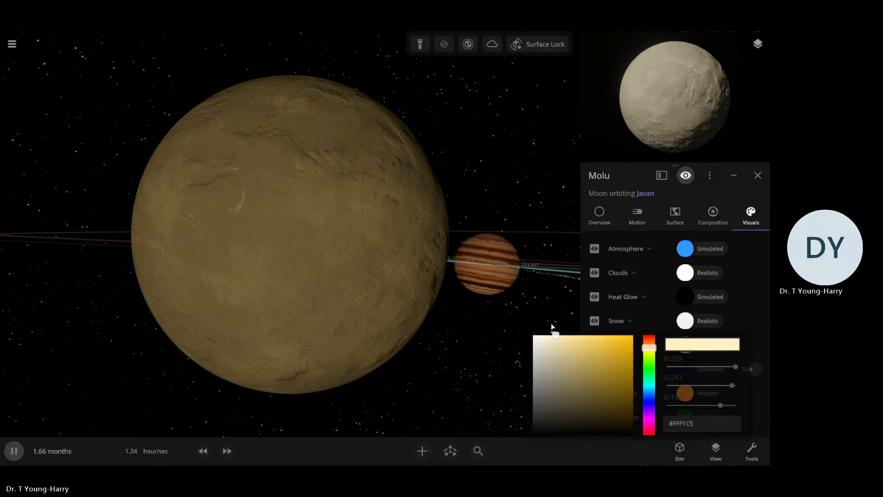
left_click(551, 327)
left_click(630, 297)
left_click(635, 298)
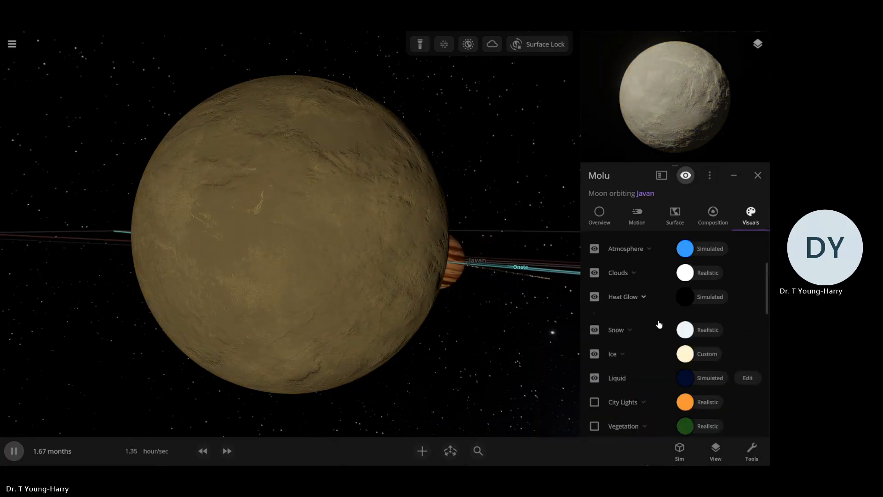
Set Molu's snow colour to a custom light grey in place of the realistic preset
left_click(685, 320)
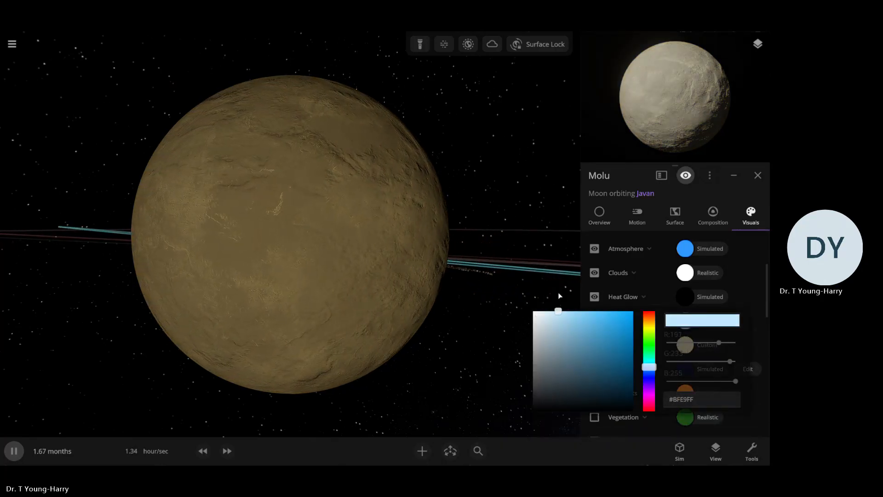
left_click_drag(650, 328, 649, 324)
left_click(473, 289)
scroll(585, 299, "down", 2)
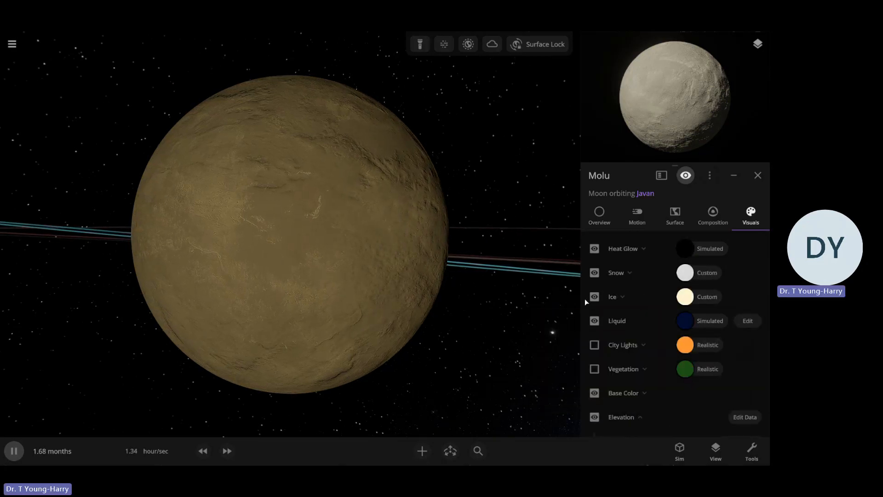
Inspect Molu from another side, then set its atmosphere colour to a custom pale yellow
left_click(520, 291)
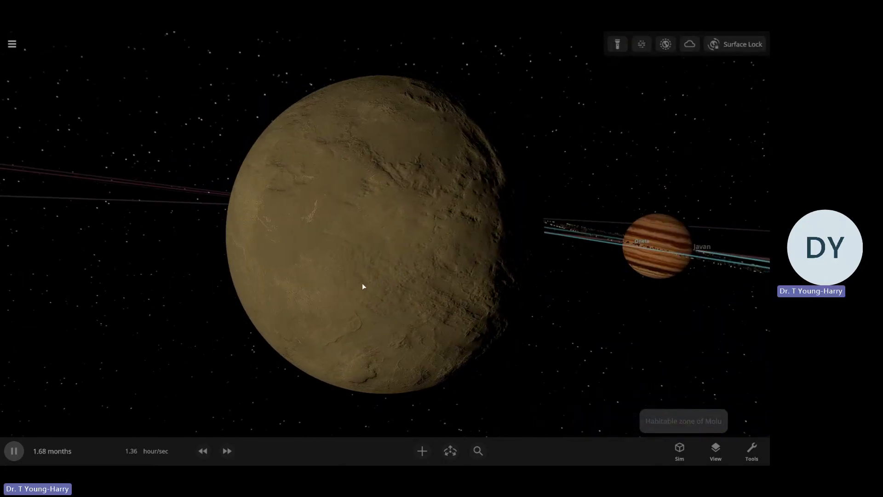
left_click(362, 284)
left_click(748, 218)
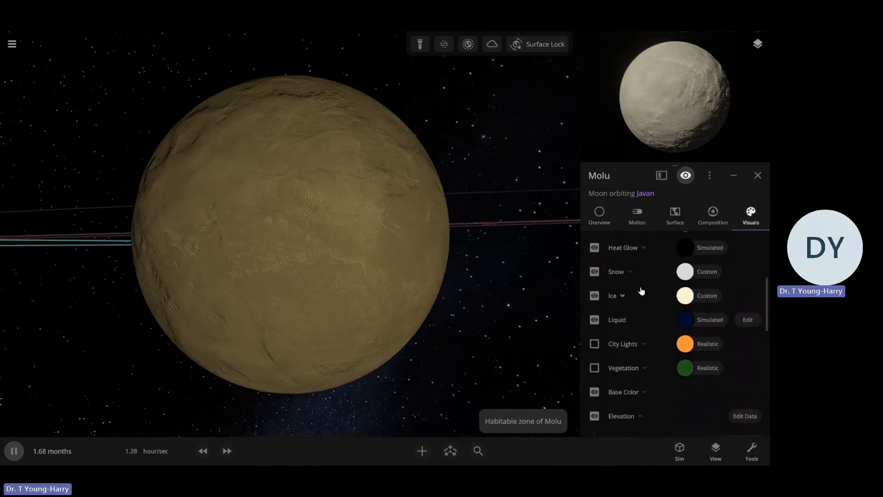
scroll(643, 293, "up", 2)
left_click(684, 250)
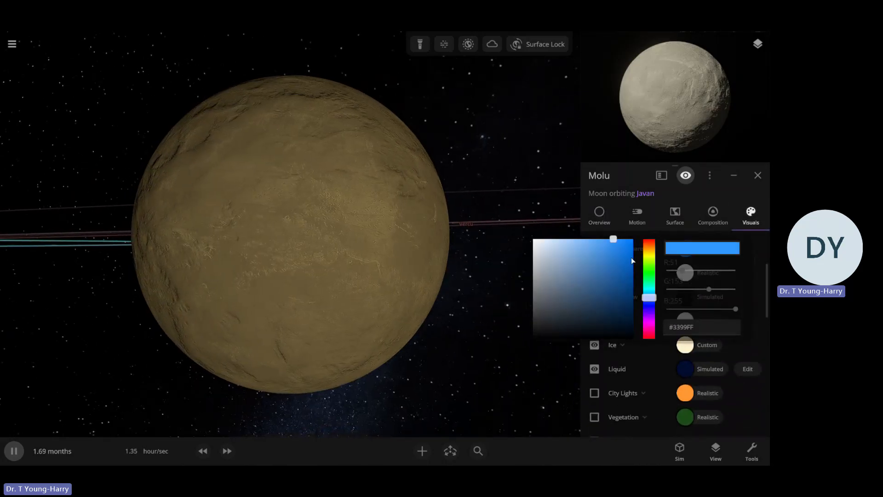
left_click(649, 254)
left_click(592, 249)
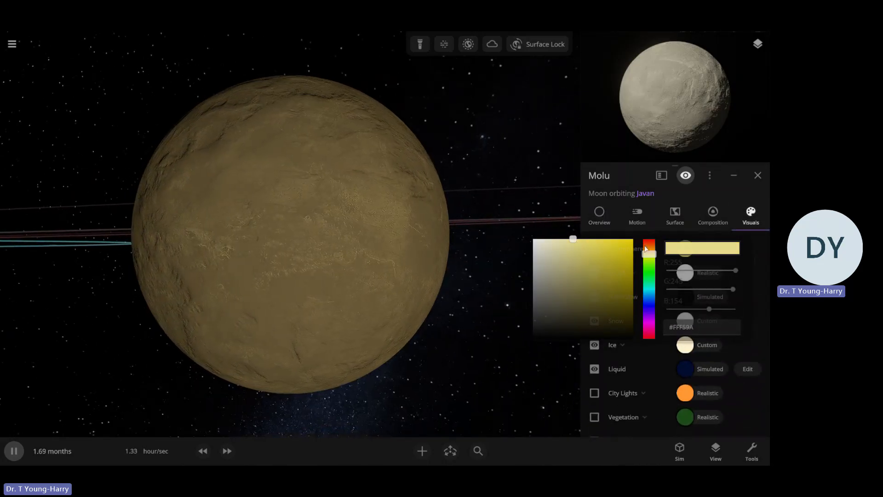
left_click(650, 249)
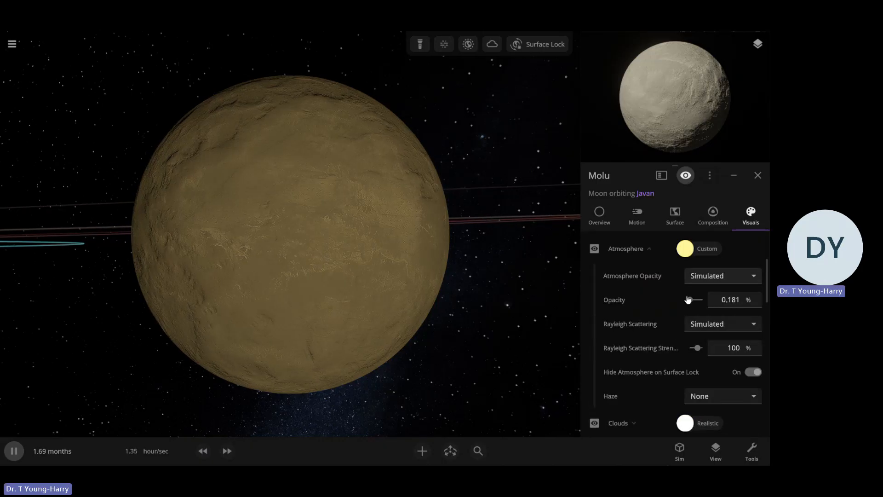
Raise the opacity of Molu's atmosphere to a custom 52.5%
left_click_drag(691, 301, 698, 300)
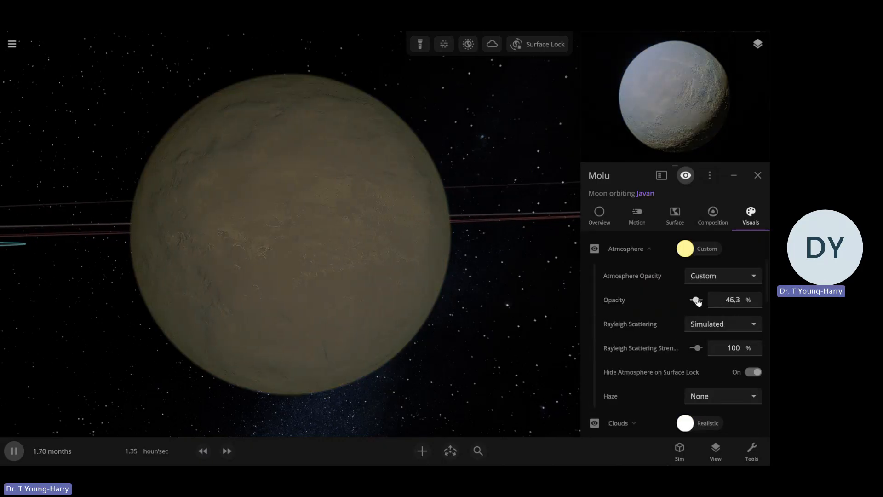
scroll(597, 303, "down", 5)
left_click(521, 290)
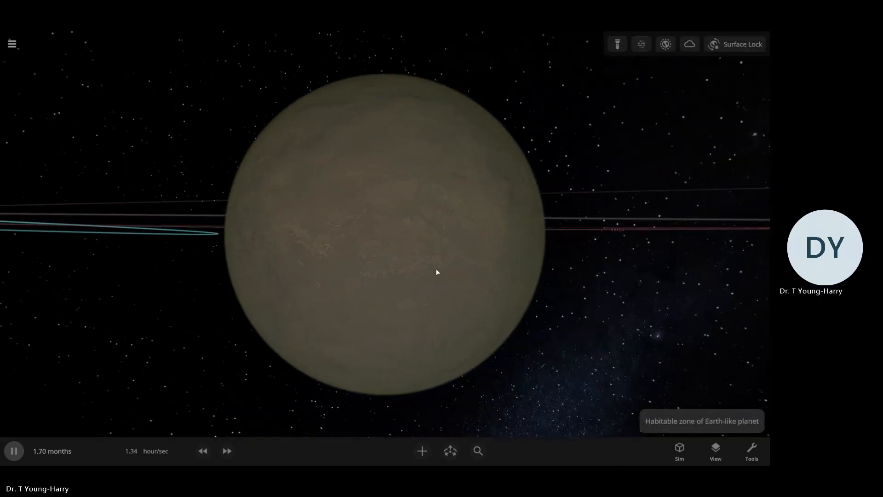
Set the Rayleigh scattering strength of Molu's atmosphere to 50% and check the moon's tint
left_click(740, 218)
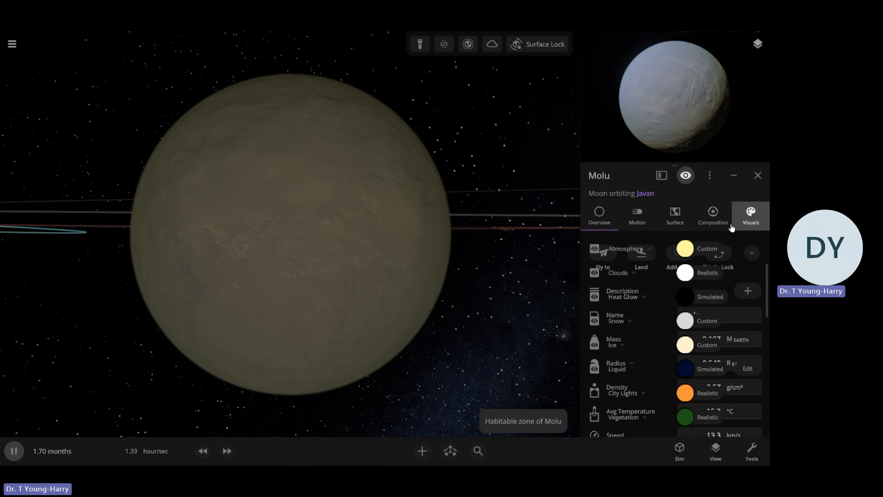
left_click(660, 257)
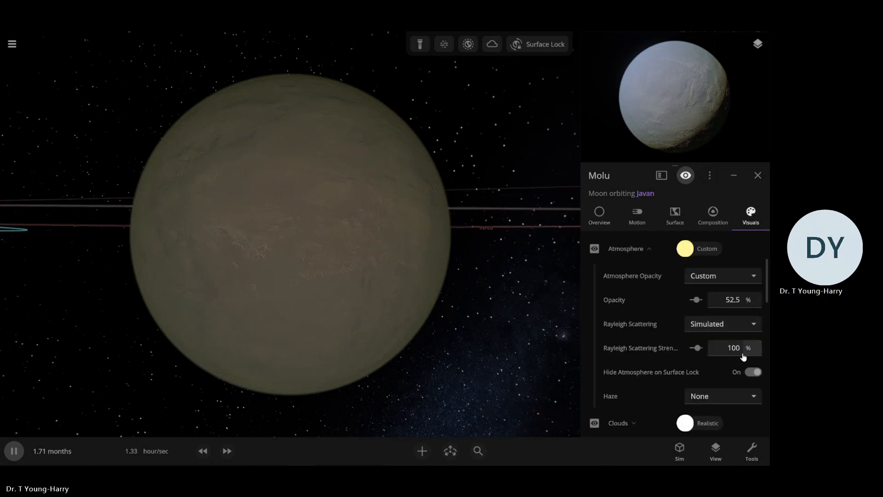
left_click(737, 354)
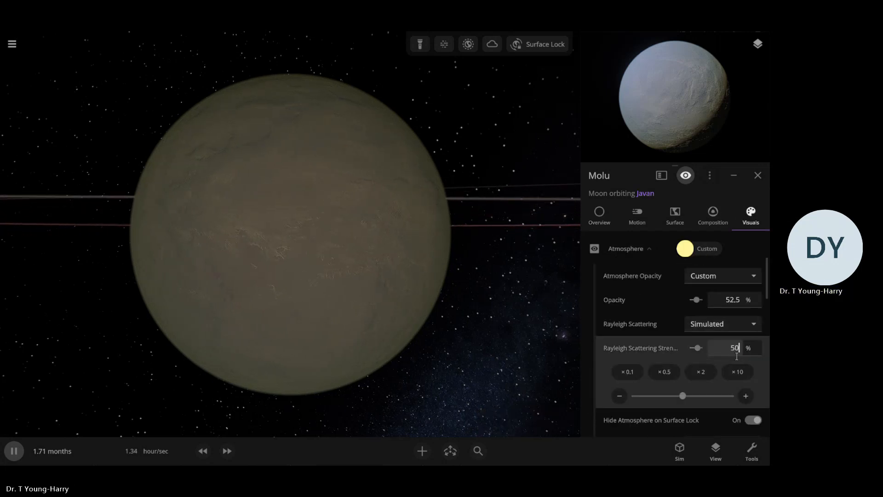
key("Return")
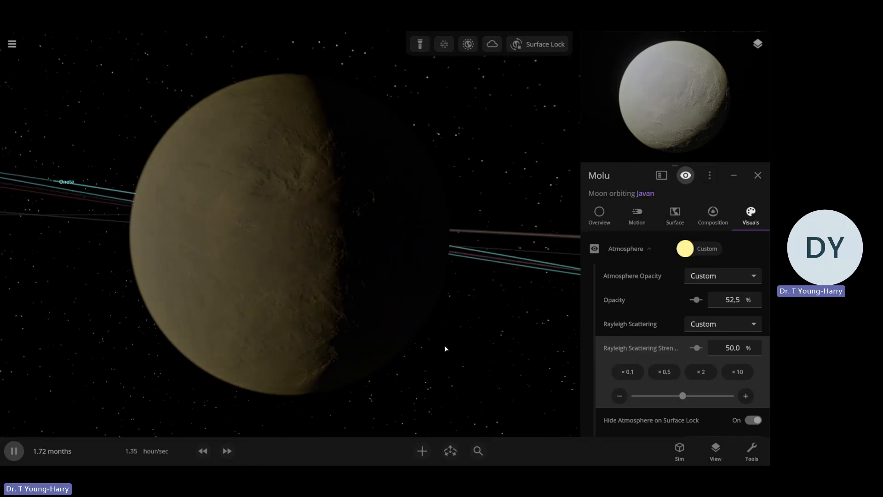
left_click(622, 263)
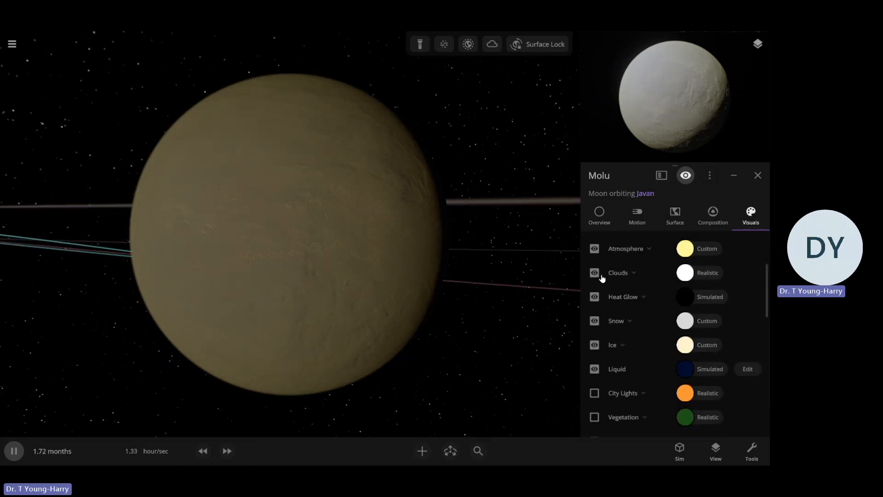
Raise the opacity of Molu's clouds to a custom 100%
left_click(650, 276)
scroll(657, 296, "down", 5)
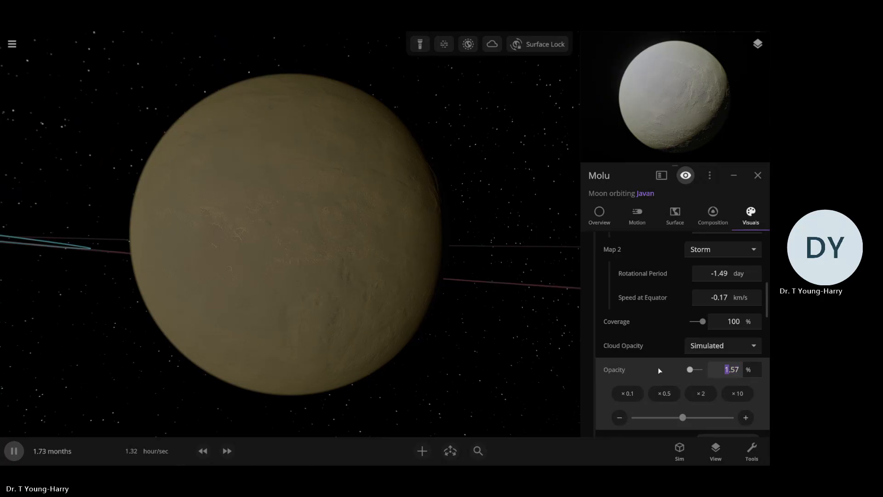
left_click_drag(691, 372, 717, 370)
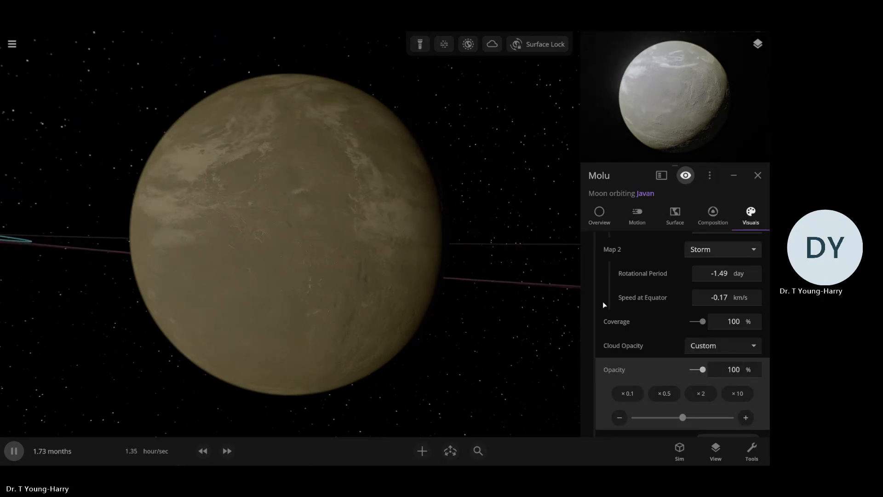
Change Molu's cloud colour from the realistic preset to a custom pale orange, #FFDDA4
scroll(620, 294, "up", 5)
left_click(683, 326)
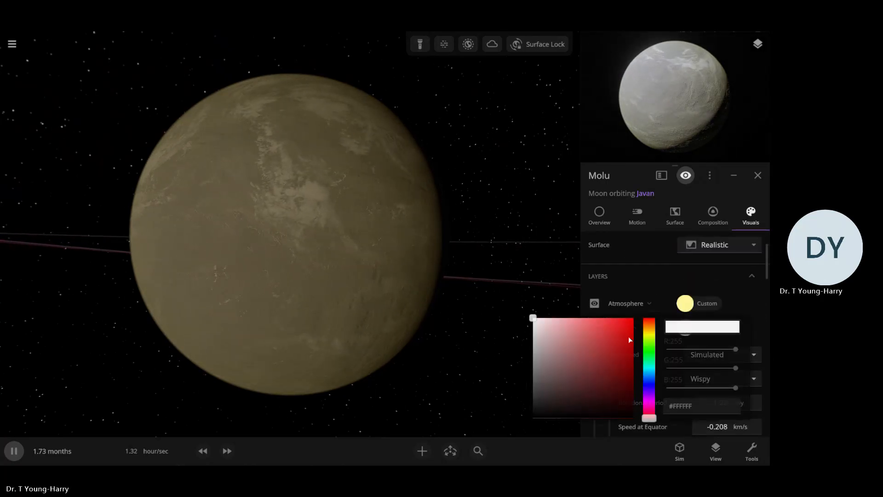
left_click(648, 328)
left_click_drag(591, 339, 572, 318)
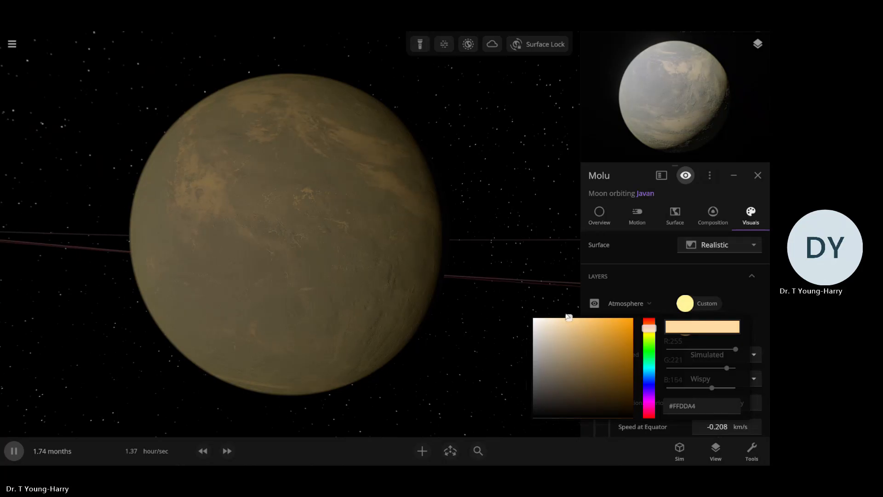
left_click(551, 306)
scroll(509, 306, "up", 4)
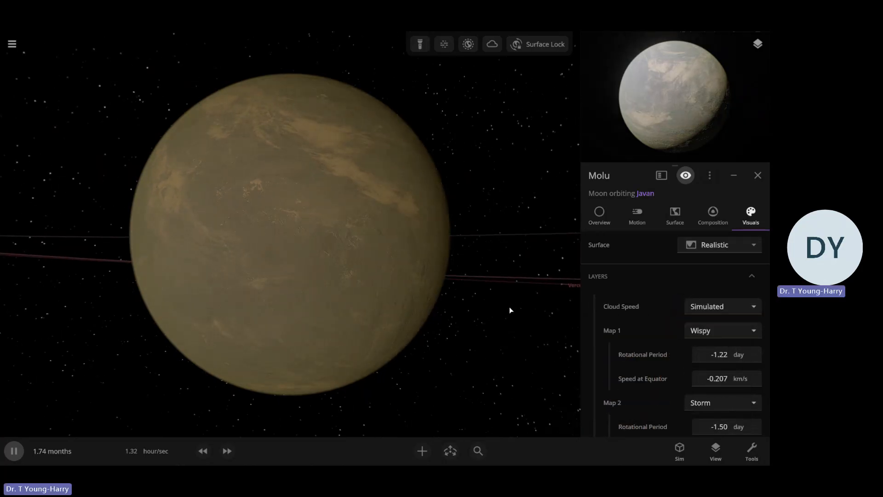
Examine Molu from near and far and review its layer, base colour and elevation settings
left_click(509, 306)
scroll(483, 293, "down", 4)
left_click(456, 280)
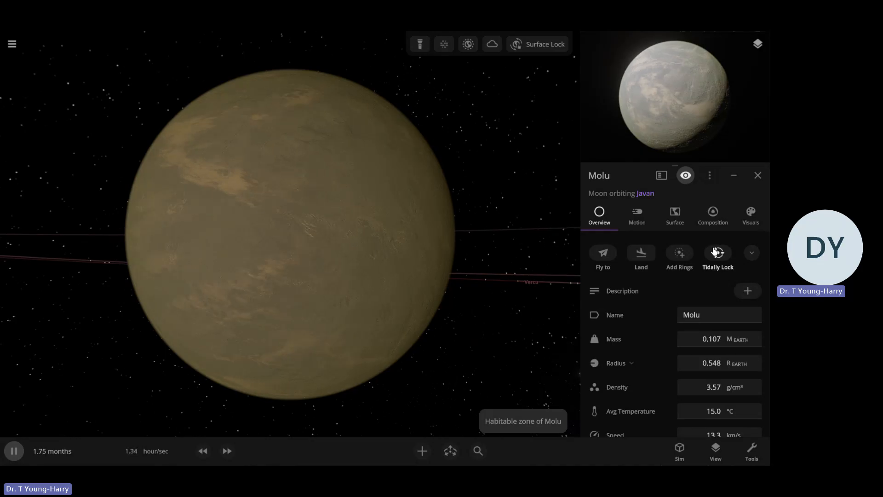
scroll(357, 286, "down", 5)
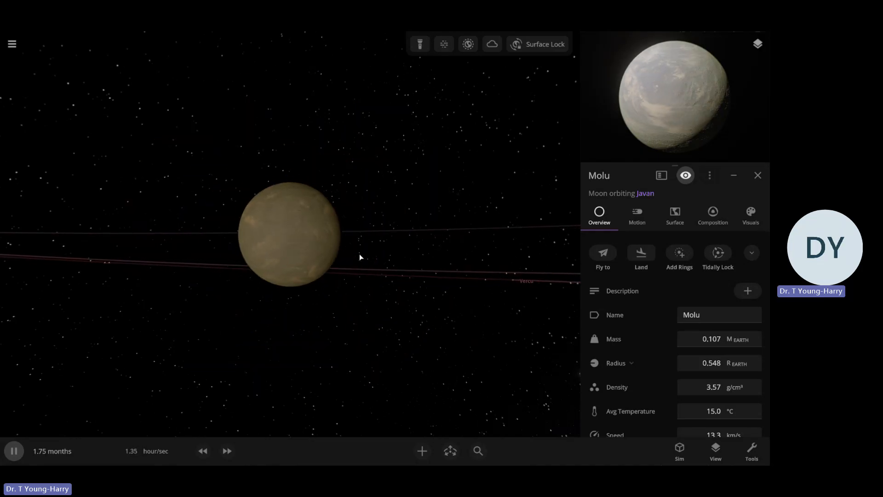
scroll(360, 252, "down", 3)
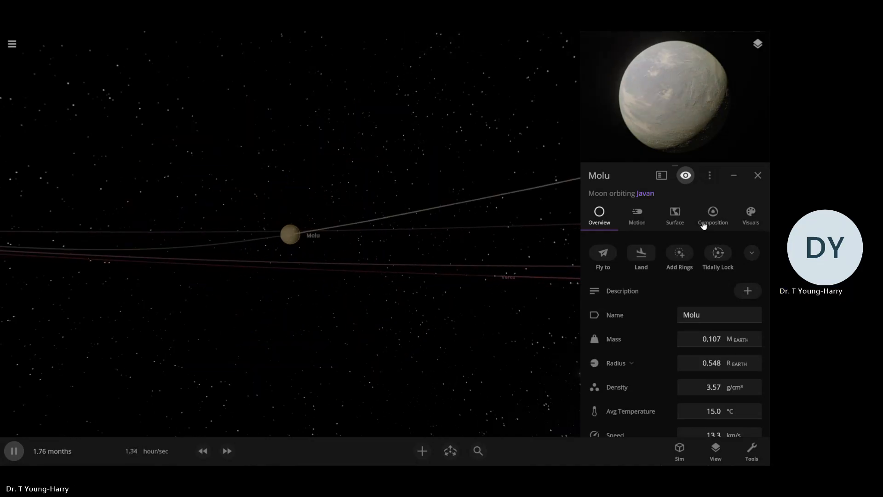
scroll(766, 250, "down", 2)
left_click(750, 217)
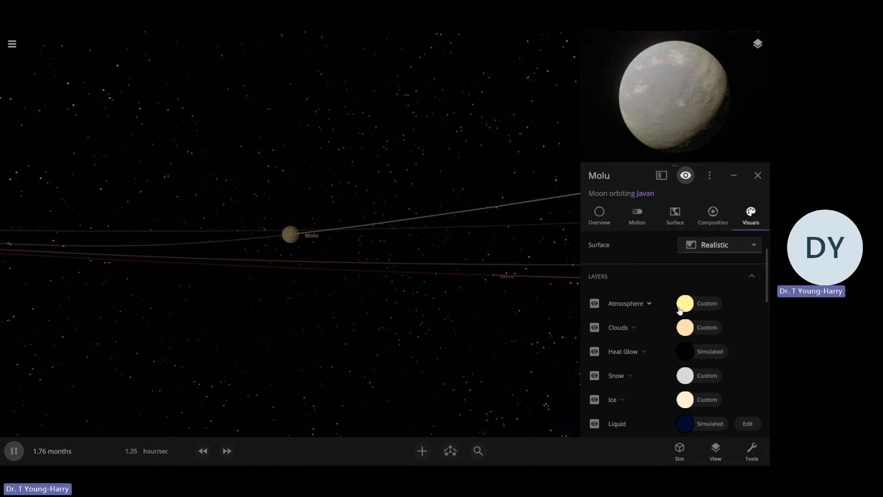
scroll(651, 315, "down", 5)
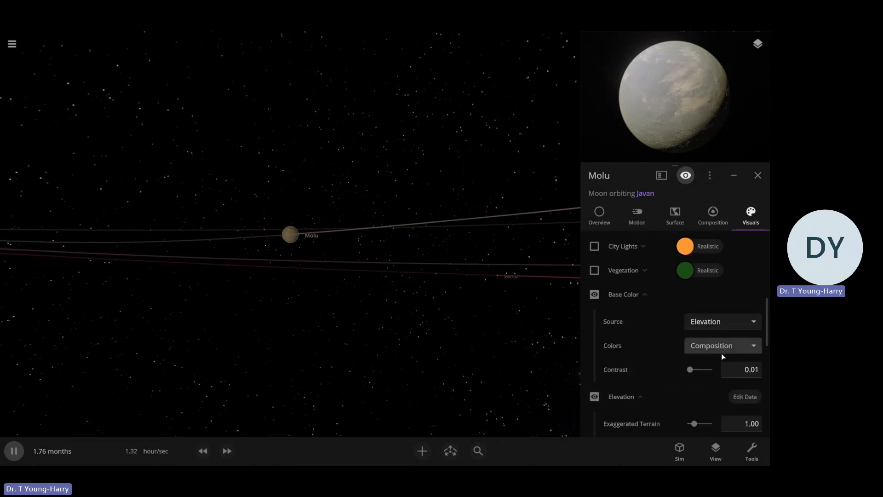
scroll(650, 336, "down", 3)
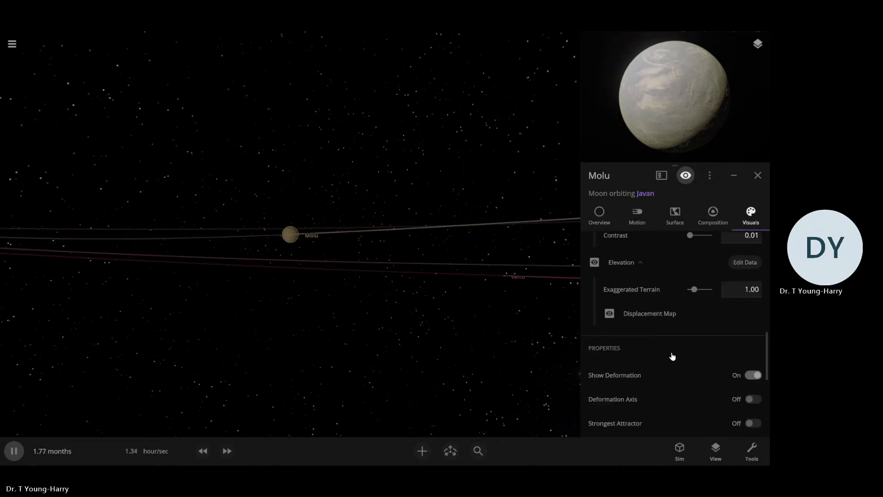
scroll(661, 340, "down", 1)
scroll(652, 327, "up", 4)
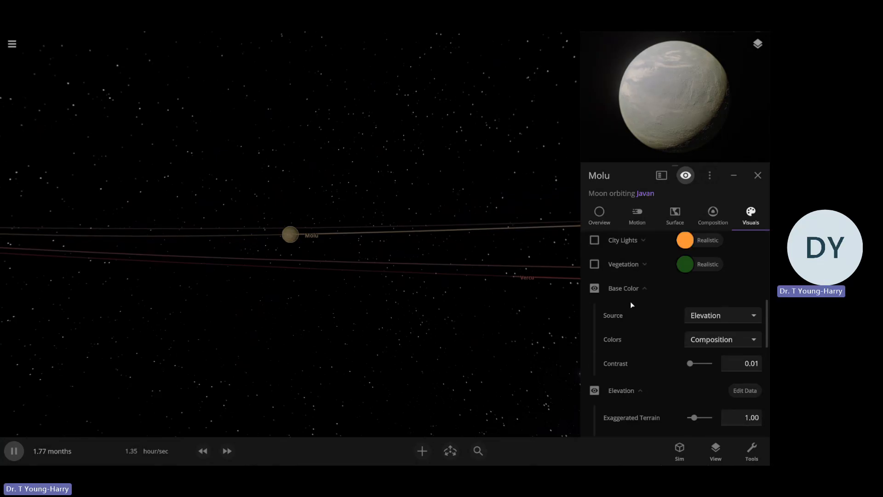
scroll(357, 304, "up", 5)
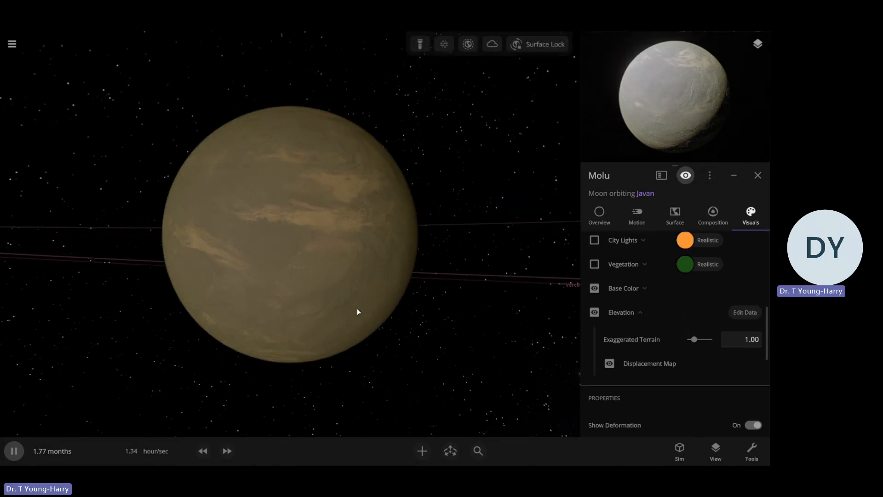
scroll(472, 317, "up", 2)
scroll(651, 330, "up", 4)
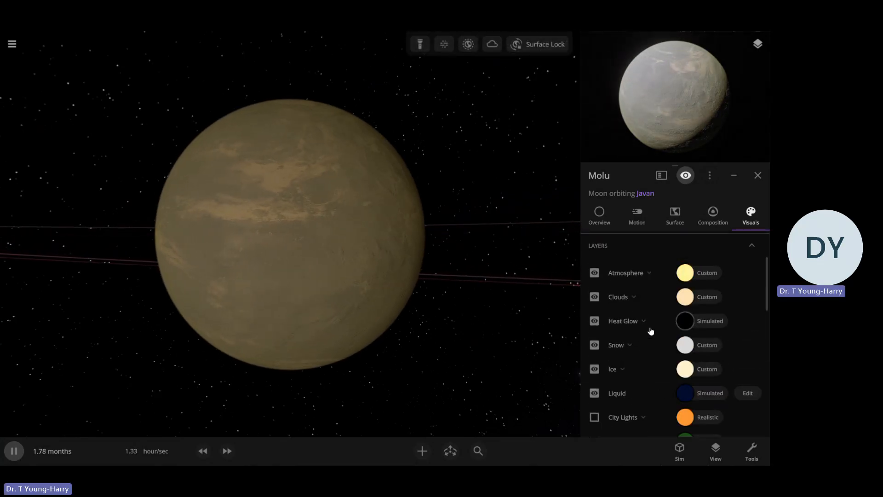
Hide Molu's ice and snow layers and look at the moon without them
scroll(607, 341, "down", 5)
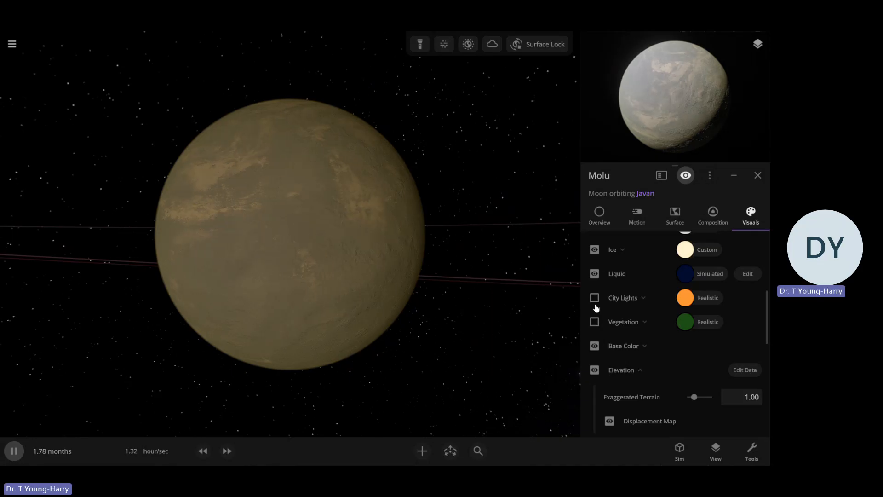
left_click(594, 250)
scroll(595, 266, "up", 3)
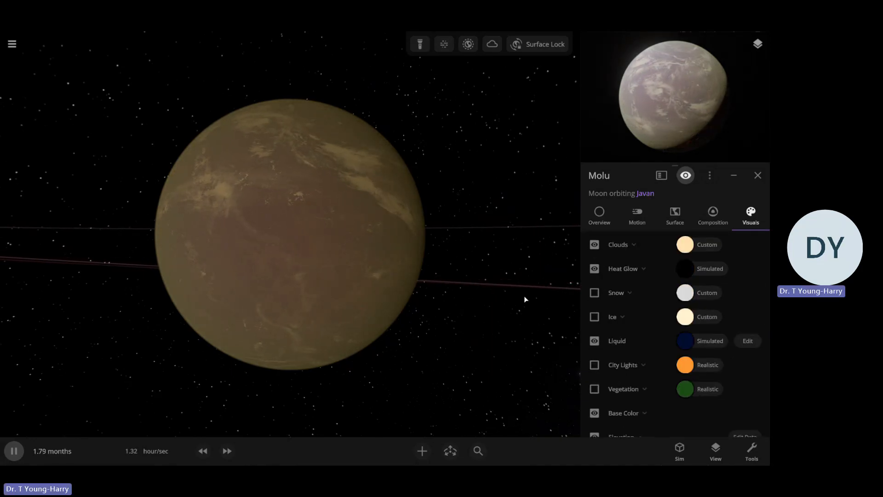
scroll(614, 305, "down", 2)
key("Escape")
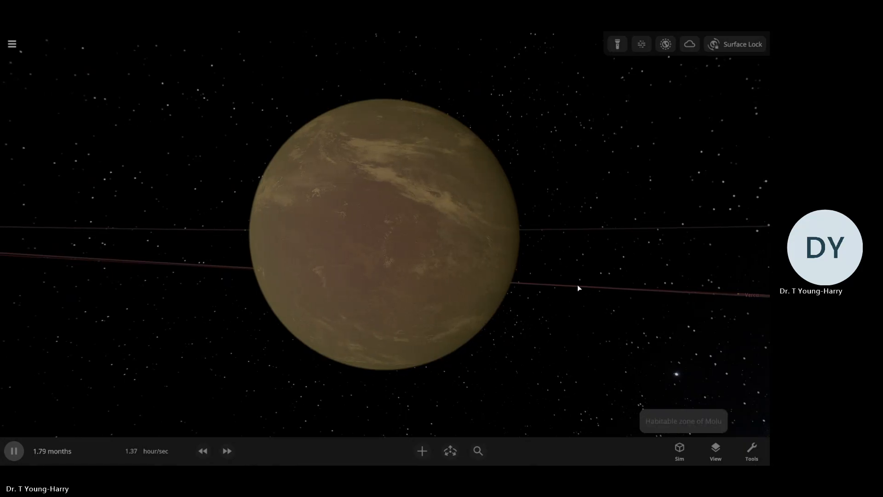
Reselect Molu and hide its atmosphere and cloud layers to expose the bare surface
left_click(578, 287)
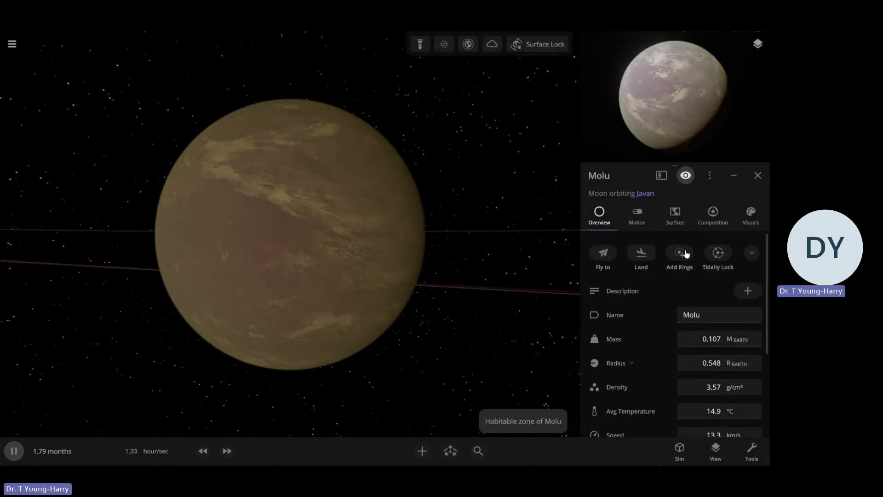
left_click(750, 214)
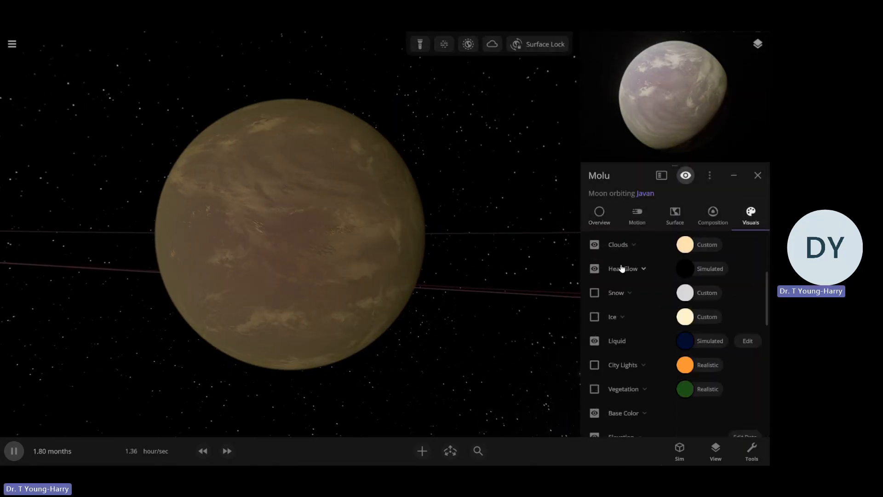
scroll(621, 269, "up", 3)
left_click(597, 355)
left_click(598, 377)
Examine Molu's bare terrain from several angles alongside its base colour and elevation settings
scroll(608, 345, "down", 1)
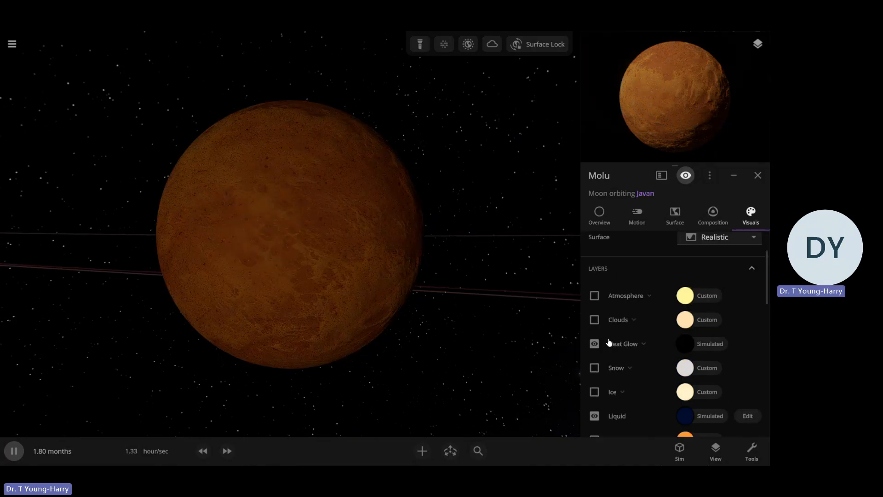
scroll(609, 343, "down", 6)
left_click_drag(370, 336, 451, 341)
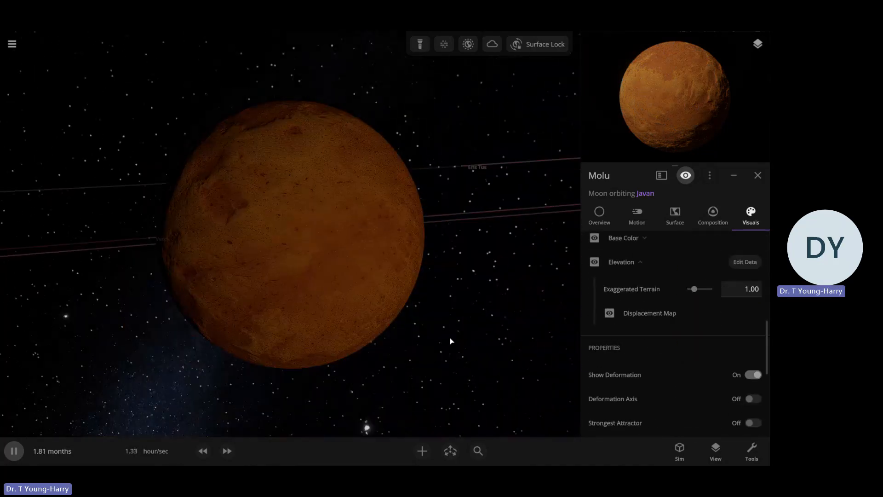
scroll(450, 341, "up", 5)
scroll(451, 341, "down", 1)
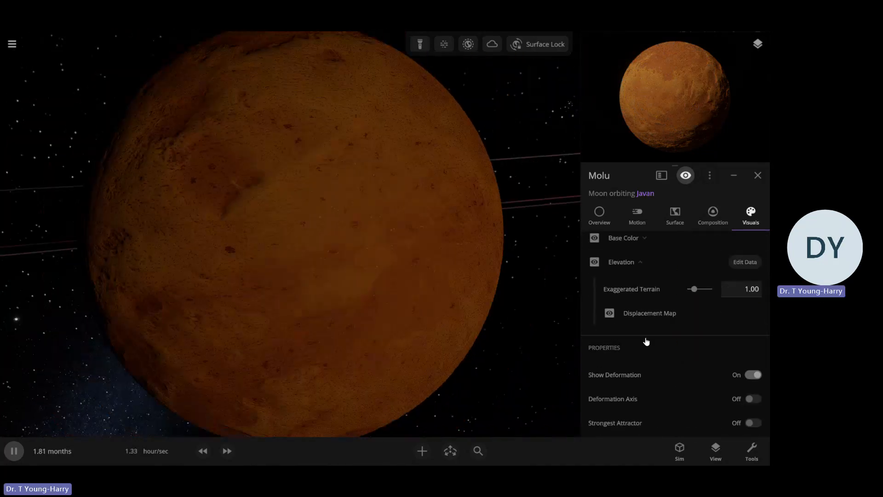
left_click_drag(534, 339, 469, 325)
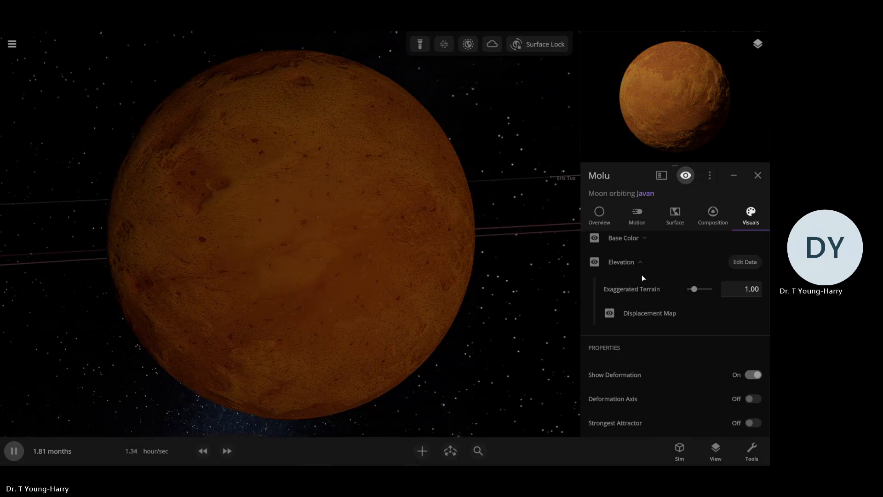
Switch Molu's base colours to Custom with Elevation as the source and change the middle colour to near-white
left_click(638, 240)
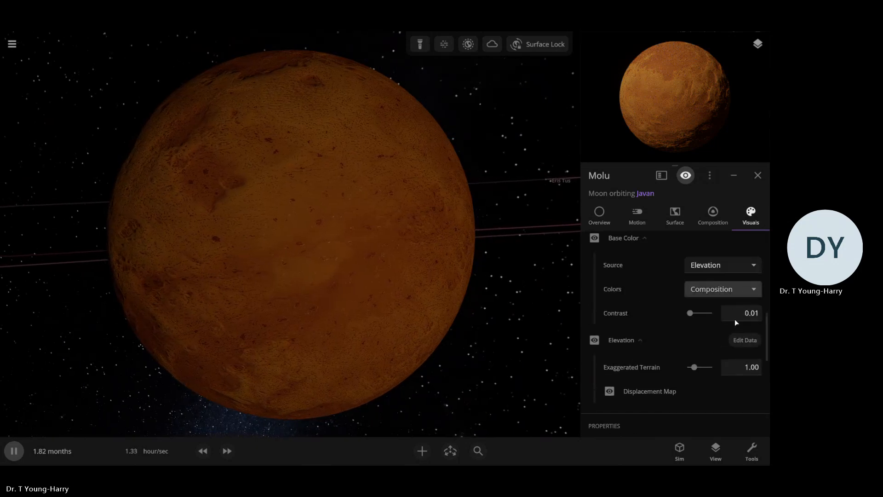
left_click(720, 294)
left_click(710, 265)
left_click(693, 313)
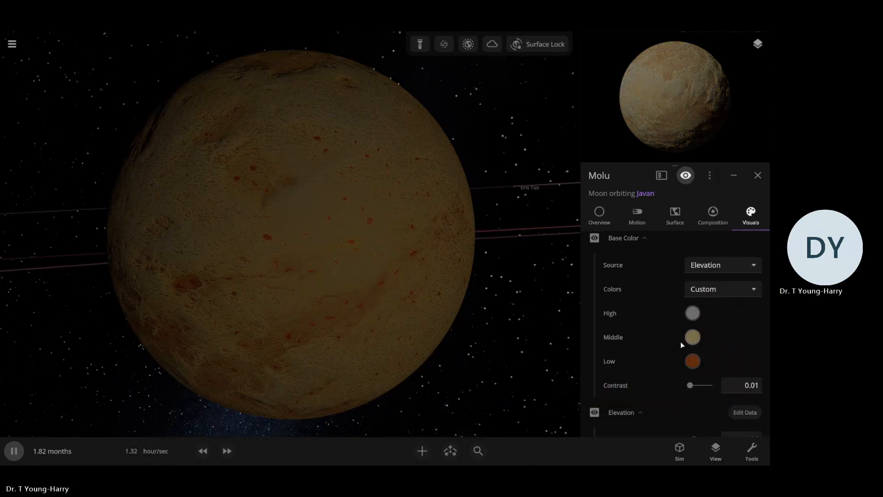
left_click(690, 339)
left_click_drag(564, 352, 532, 358)
left_click(645, 312)
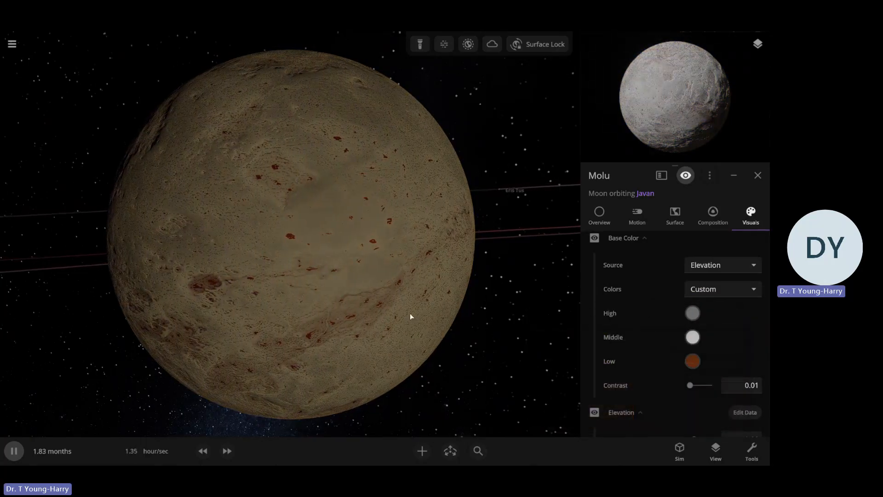
Examine Molu's recoloured bare surface from near and far and review its layer settings
left_click_drag(410, 314, 385, 309)
scroll(385, 309, "down", 4)
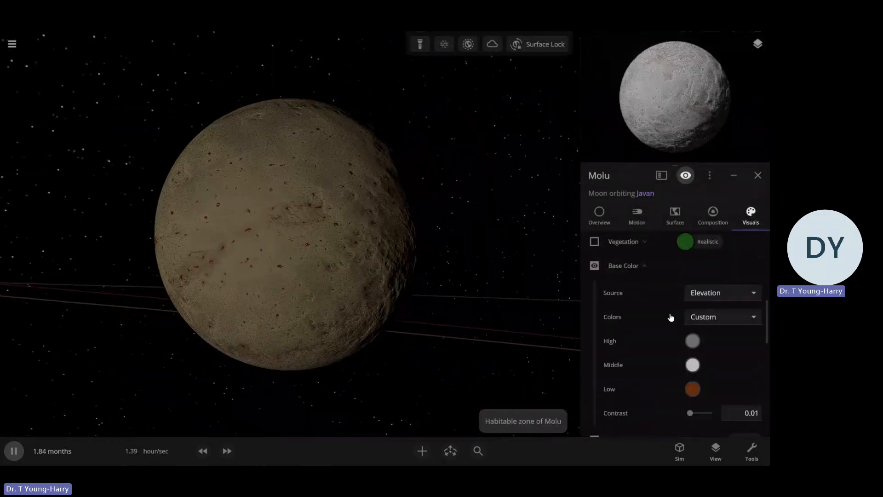
scroll(670, 317, "up", 2)
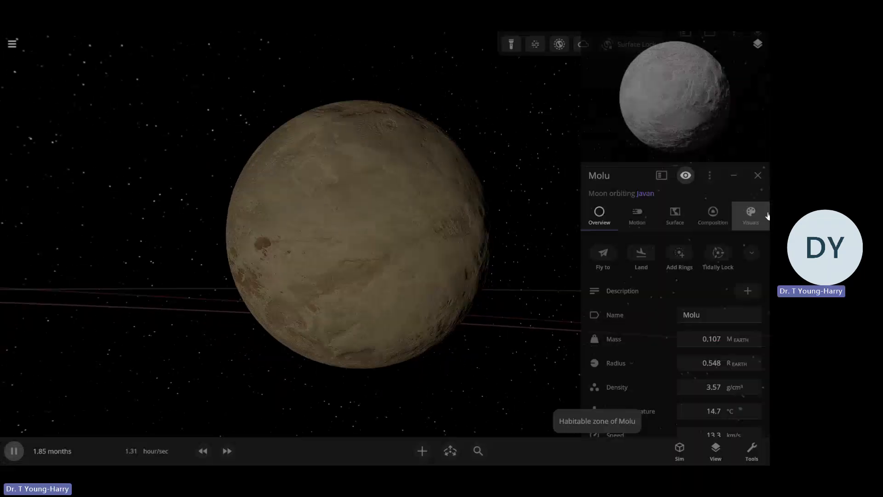
left_click(748, 216)
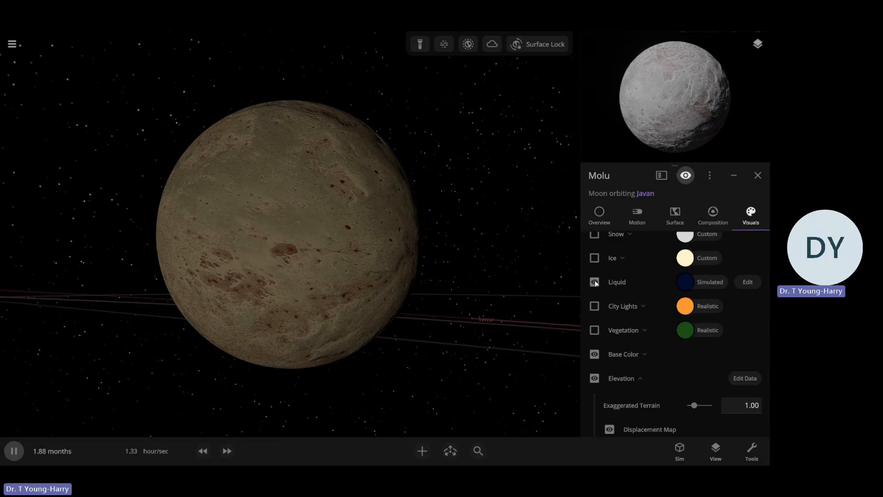
right_click_drag(470, 293, 498, 289)
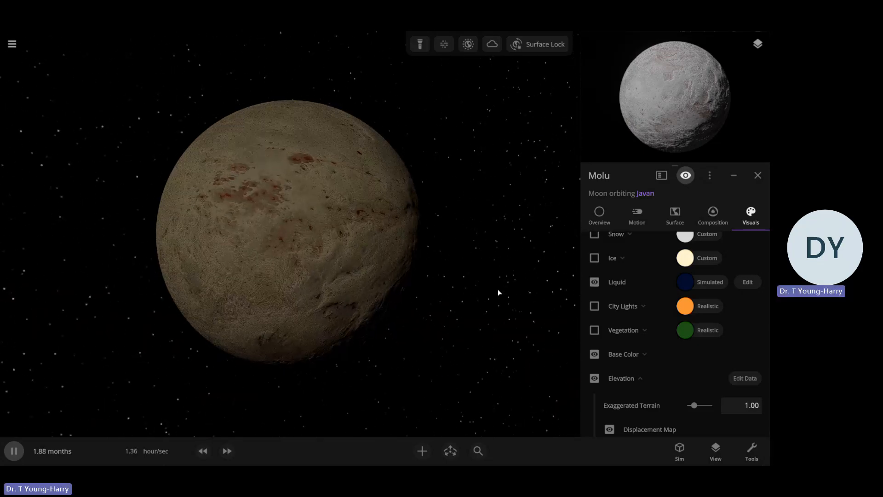
scroll(497, 289, "up", 5)
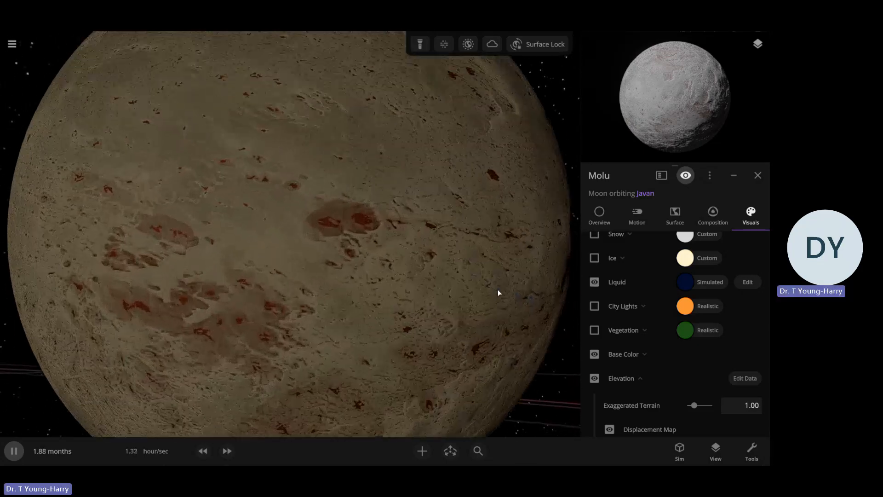
scroll(498, 290, "down", 6)
scroll(501, 288, "up", 3)
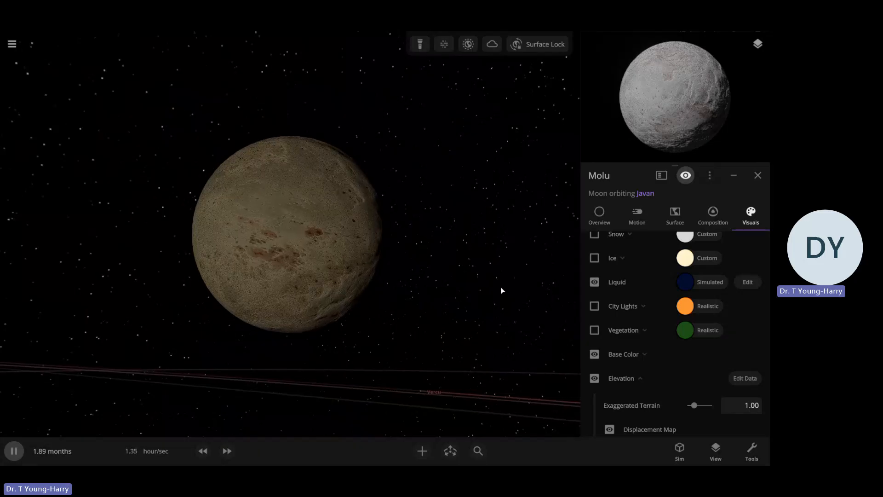
scroll(653, 322, "up", 4)
scroll(628, 343, "down", 2)
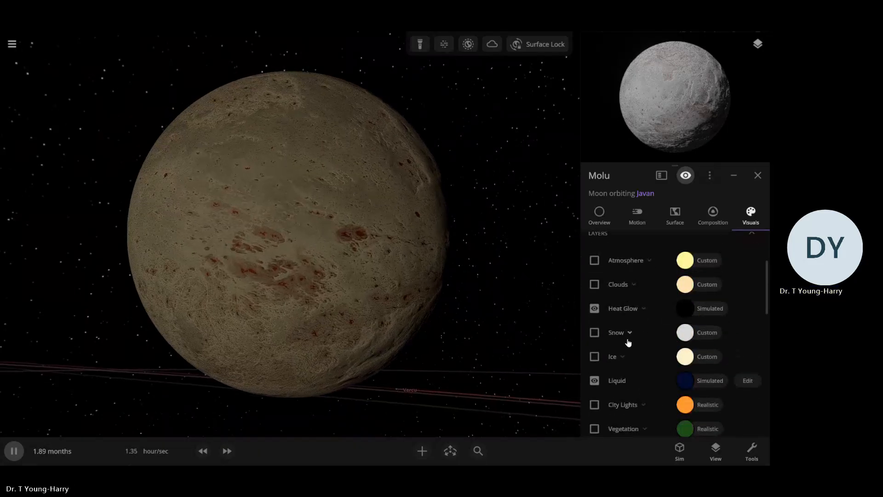
Show Molu's snow and ice layers again
left_click(594, 357)
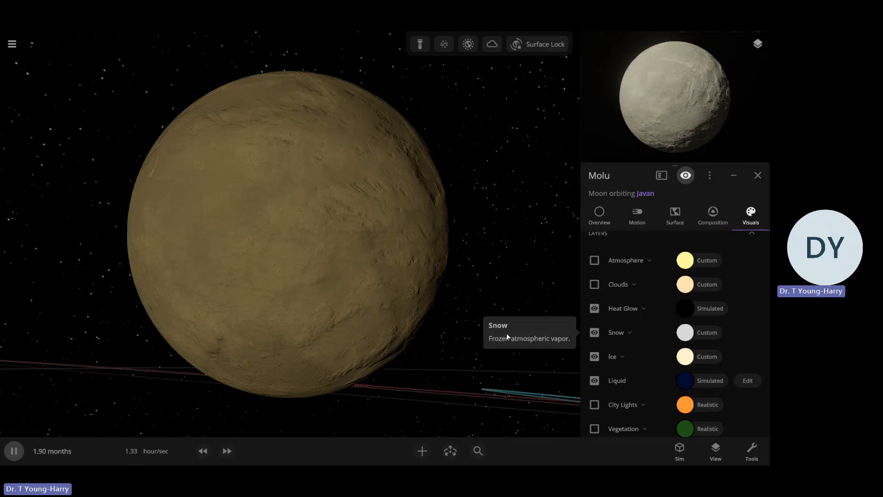
mouse_move(506, 336)
left_mouse_down()
mouse_move(399, 331)
mouse_move(560, 340)
mouse_move(514, 340)
left_mouse_up()
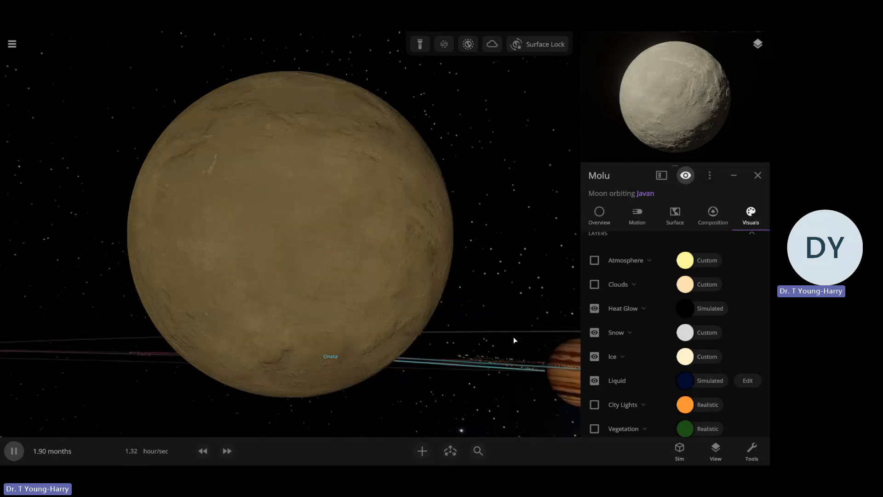
scroll(666, 296, "up", 3)
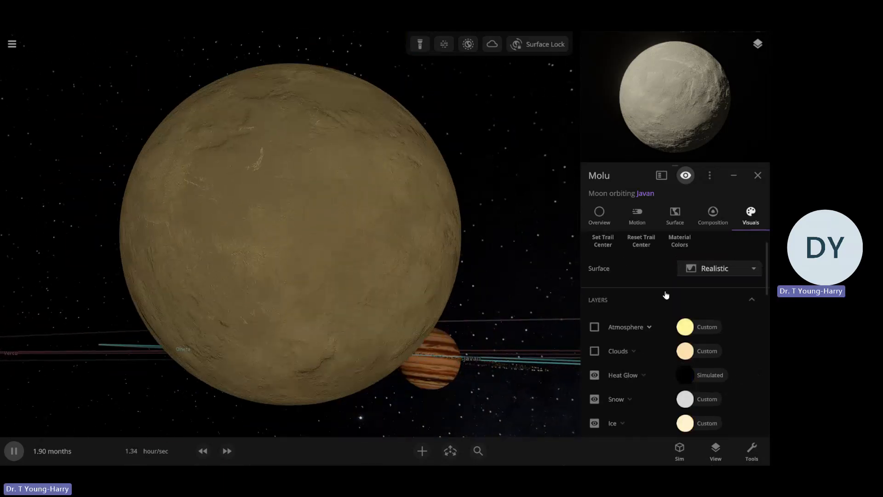
Change Molu's atmosphere colour to white and show its atmosphere and cloud layers again
left_click(684, 330)
left_click(503, 315)
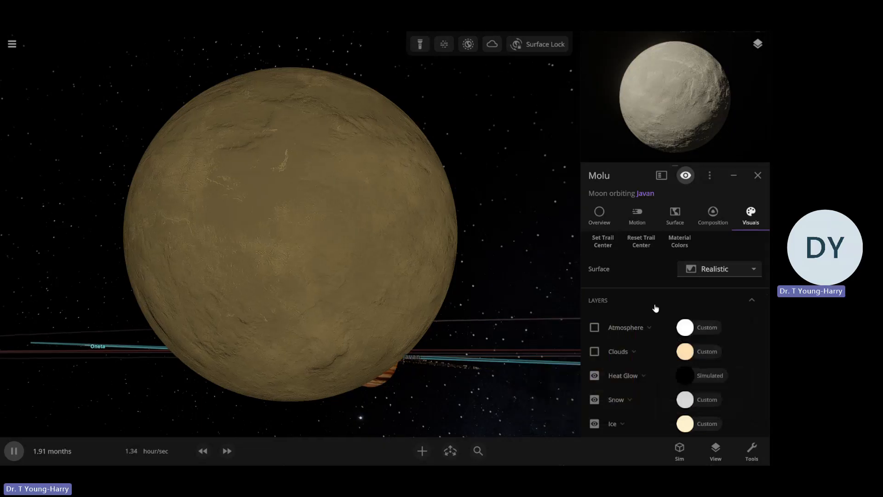
left_click(630, 327)
left_click(594, 327)
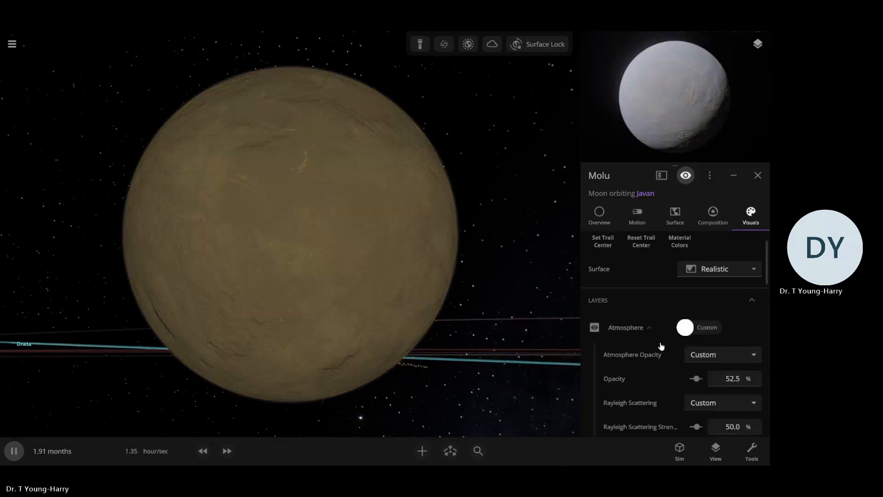
left_click(638, 328)
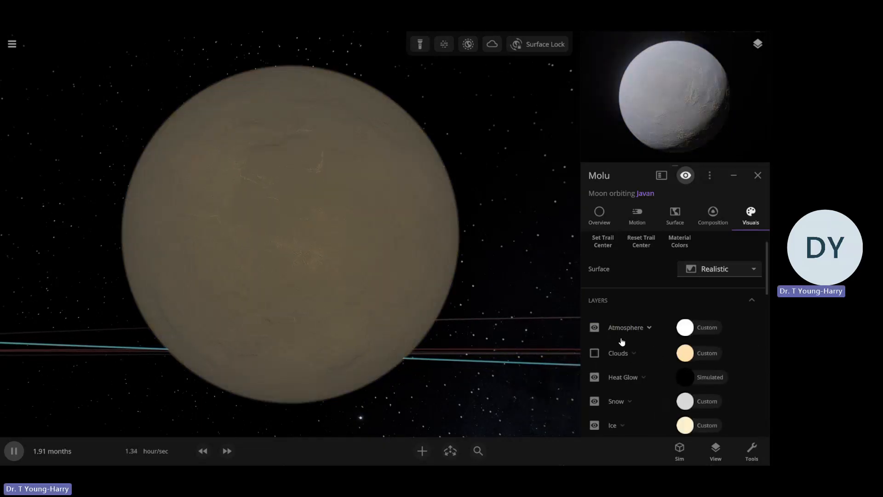
left_click(595, 351)
Set Molu's interface colour to a custom pale yellow and check its orbit line around Javan
scroll(449, 324, "down", 5)
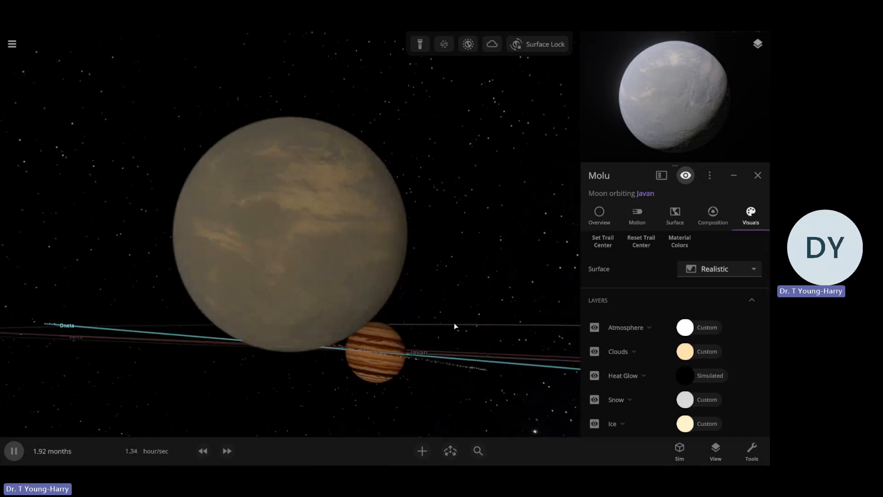
scroll(454, 312, "down", 3)
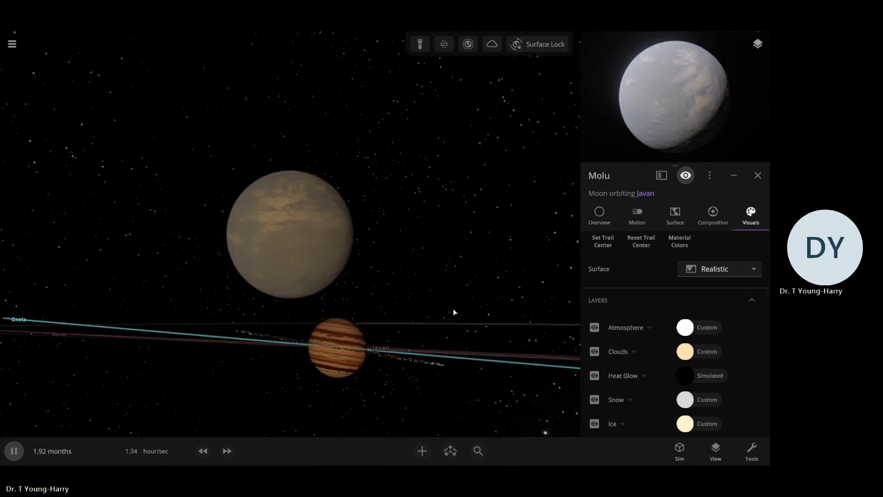
scroll(681, 297, "down", 2)
scroll(680, 300, "down", 10)
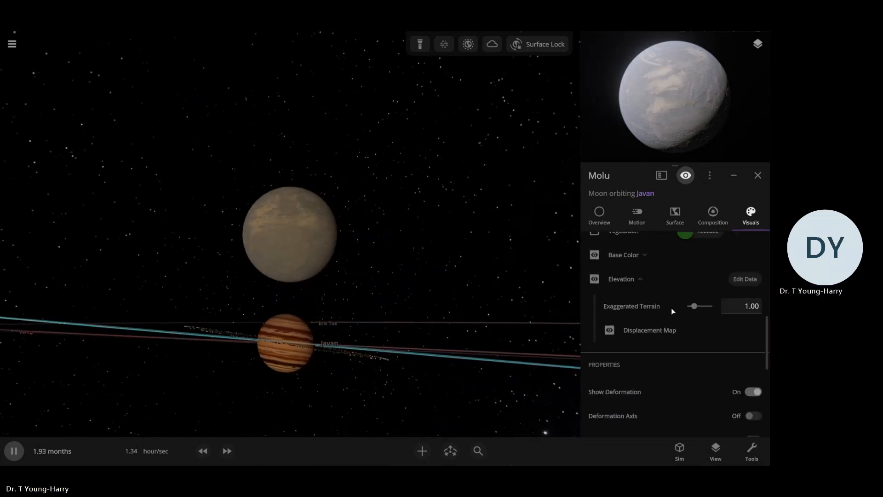
left_click(688, 350)
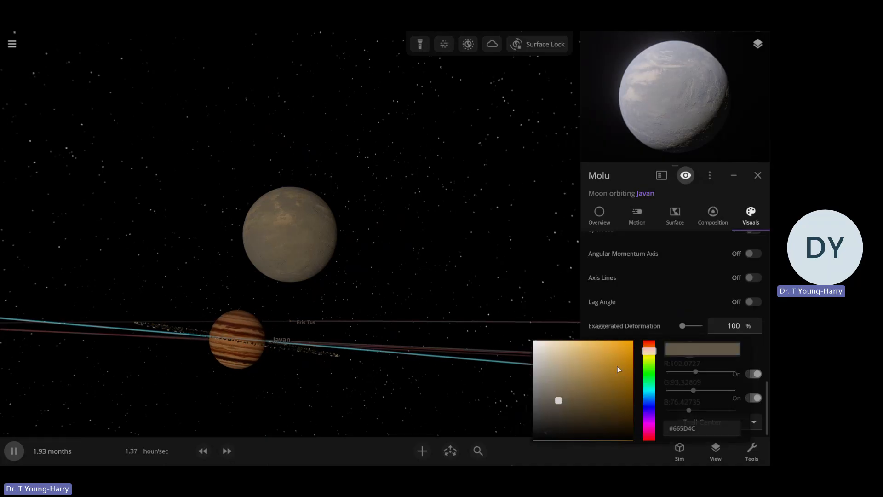
left_click(653, 358)
left_click(546, 305)
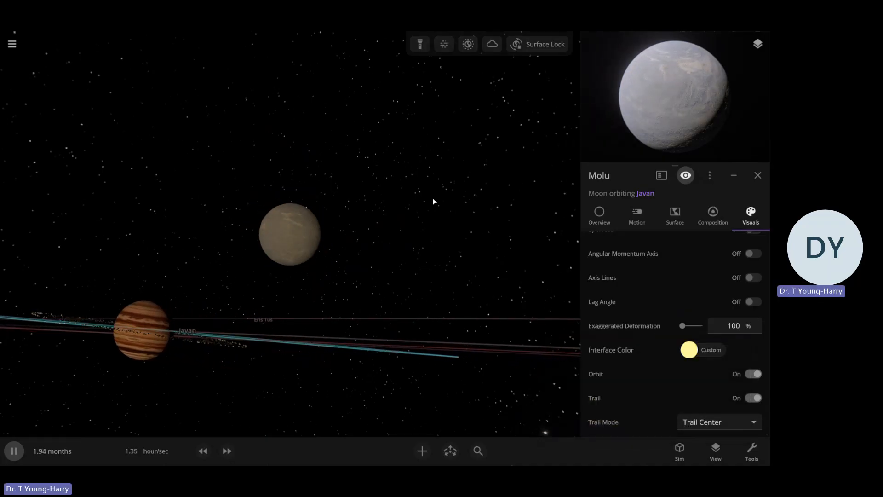
scroll(433, 201, "down", 5)
right_click_drag(399, 301, 392, 219)
scroll(392, 219, "down", 10)
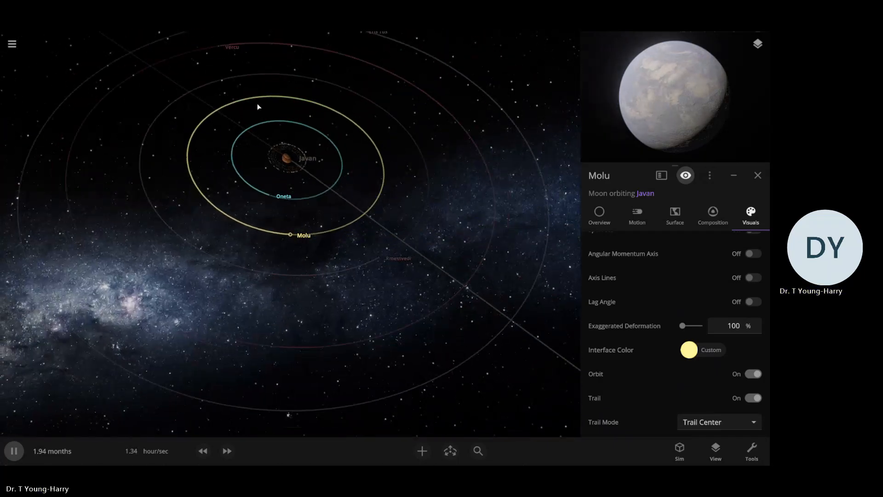
Centre on Javan's system, select the moon Rmestvedi and focus on it up close
double_click(285, 158)
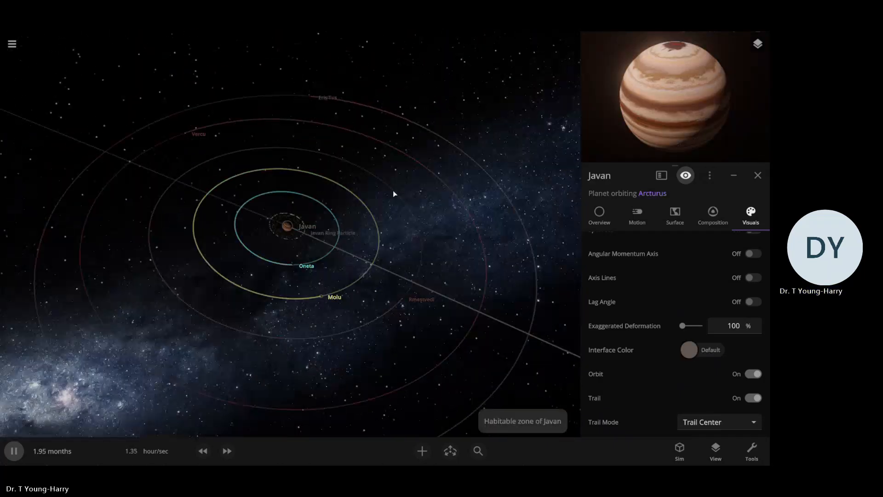
scroll(414, 241, "down", 3)
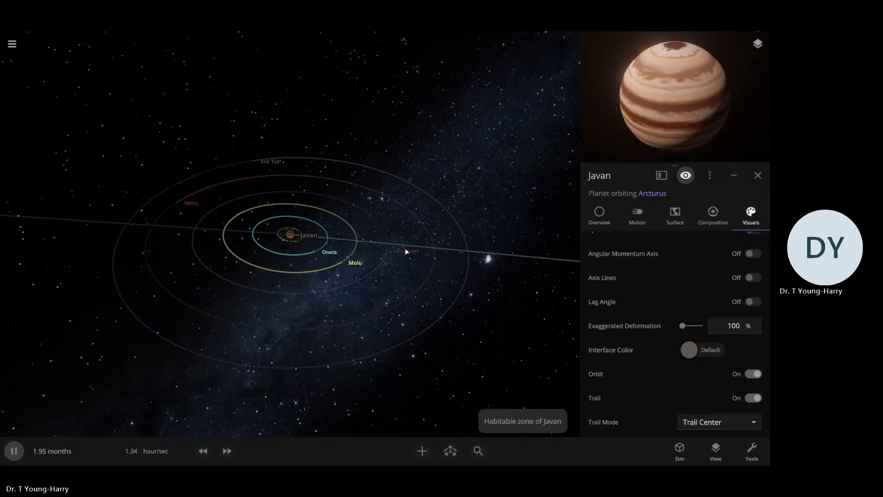
left_click(380, 247)
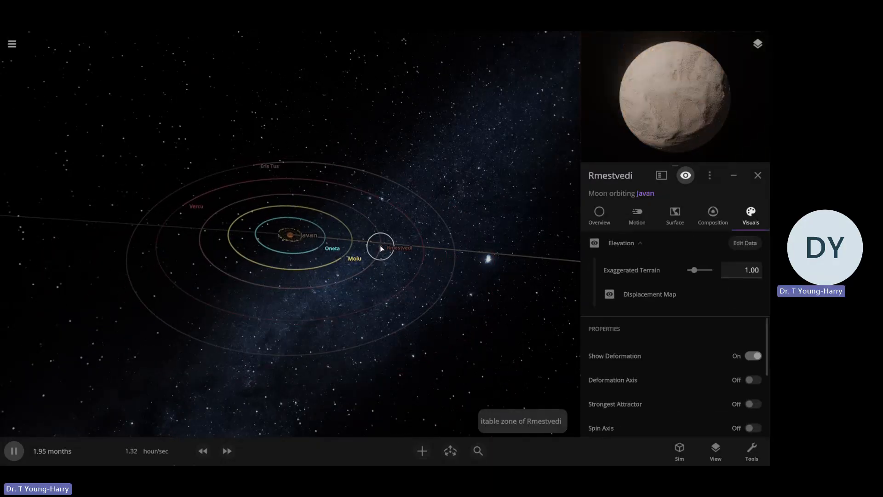
double_click(381, 247)
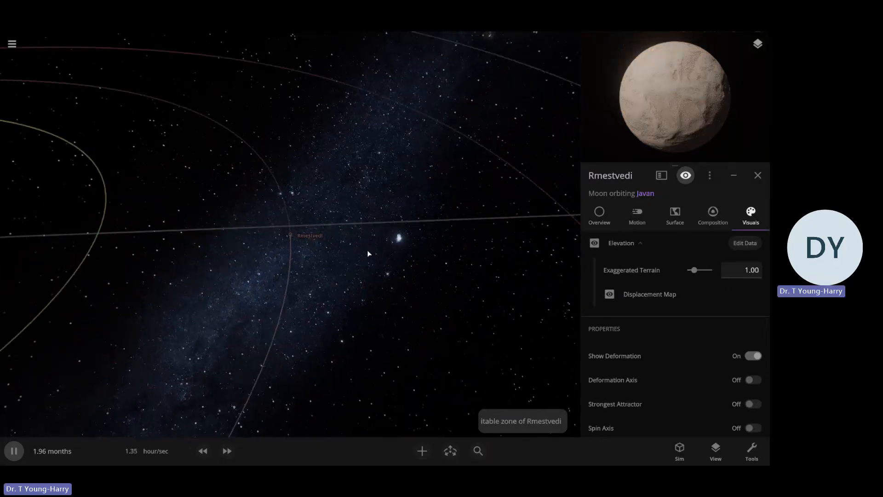
scroll(368, 256, "up", 3)
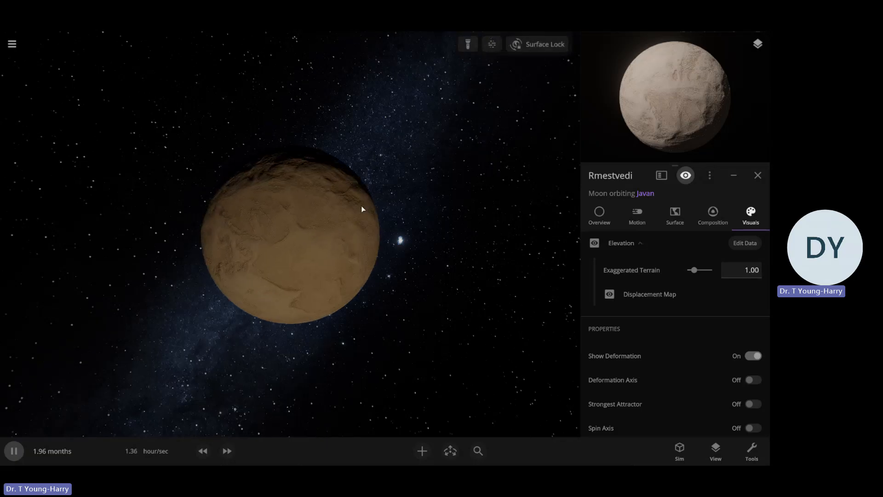
left_click_drag(366, 170, 336, 234)
scroll(476, 232, "up", 2)
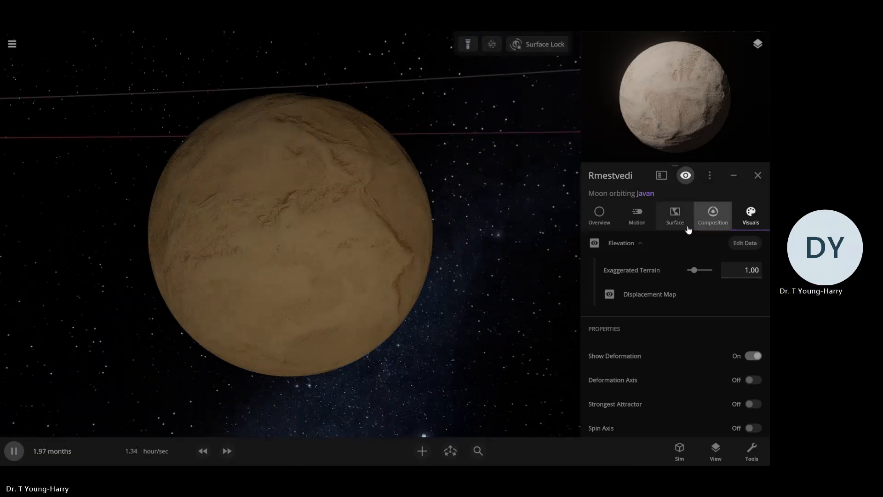
Review Rmestvedi's overview and surface elevation settings, collapse Elevation Map 2, and briefly show the moon's elevation data view
left_click(599, 214)
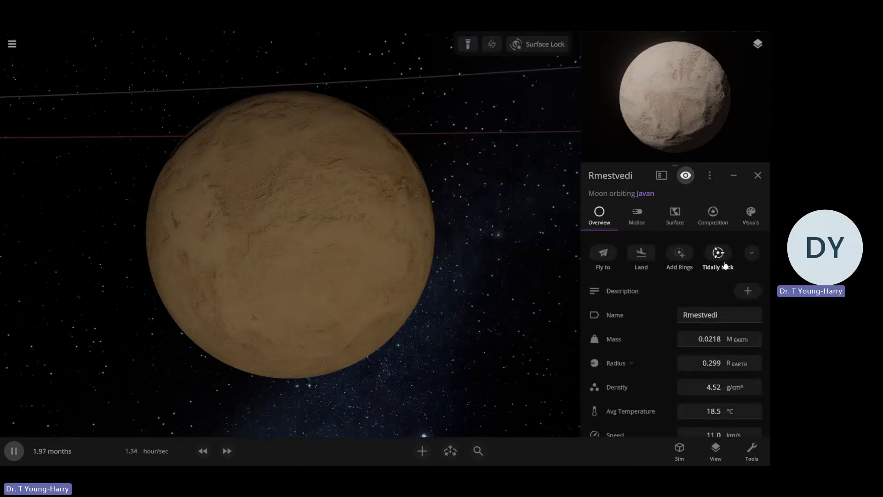
left_click(675, 215)
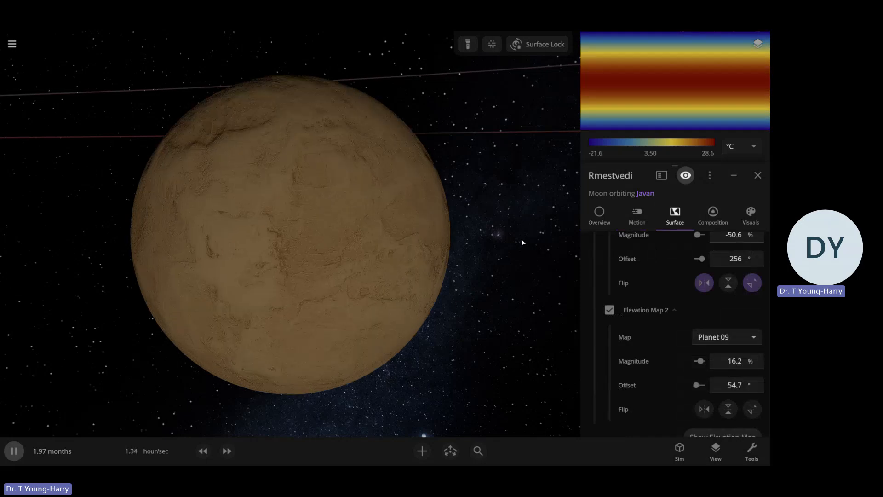
scroll(522, 239, "up", 3)
scroll(523, 242, "down", 3)
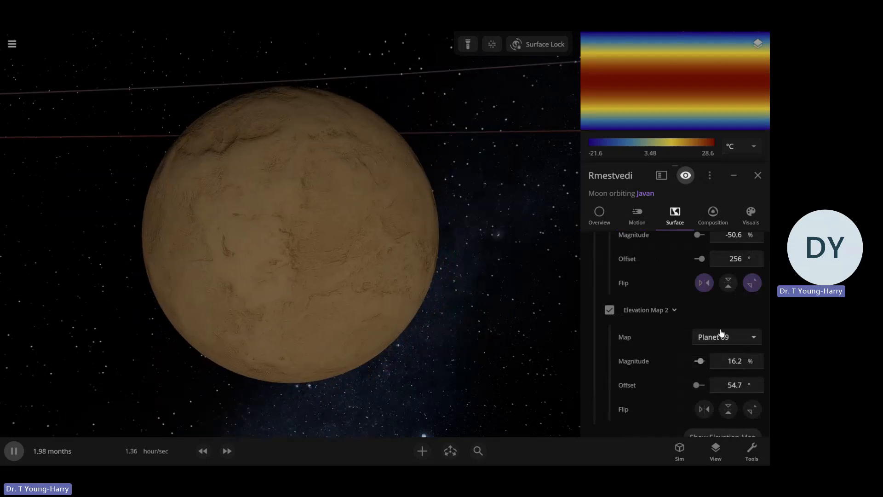
left_click(699, 335)
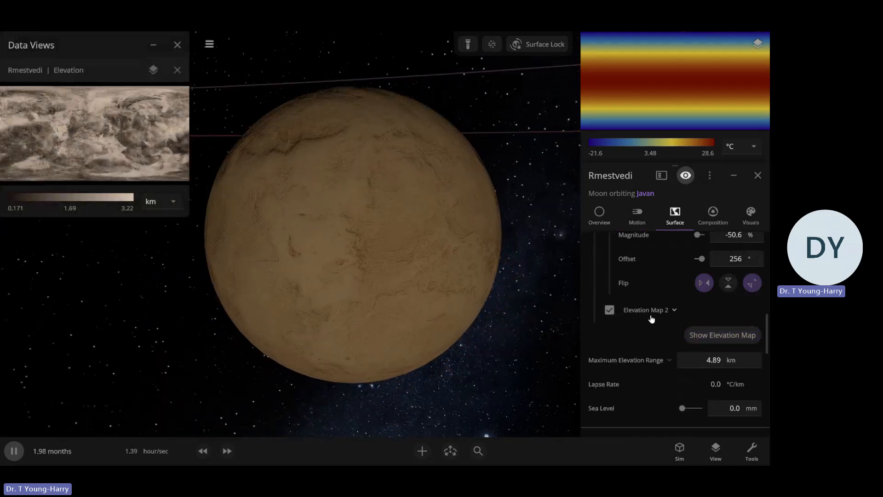
left_click(702, 332)
left_click(177, 70)
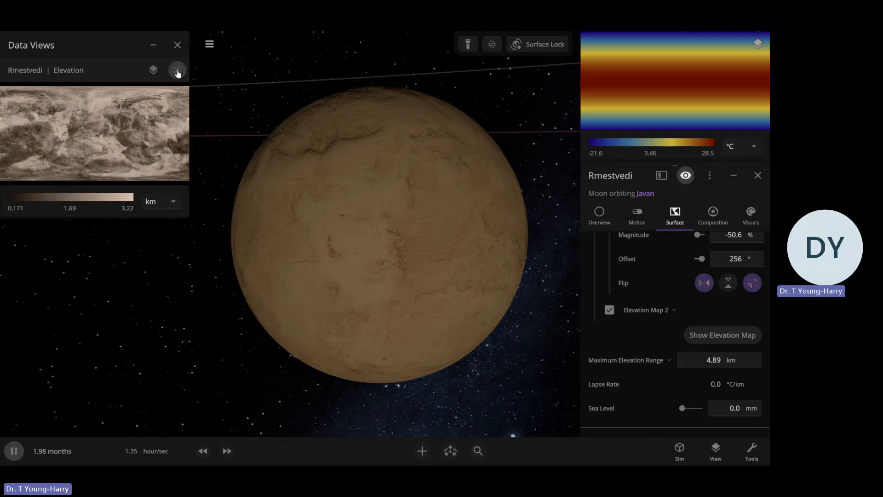
left_click(177, 45)
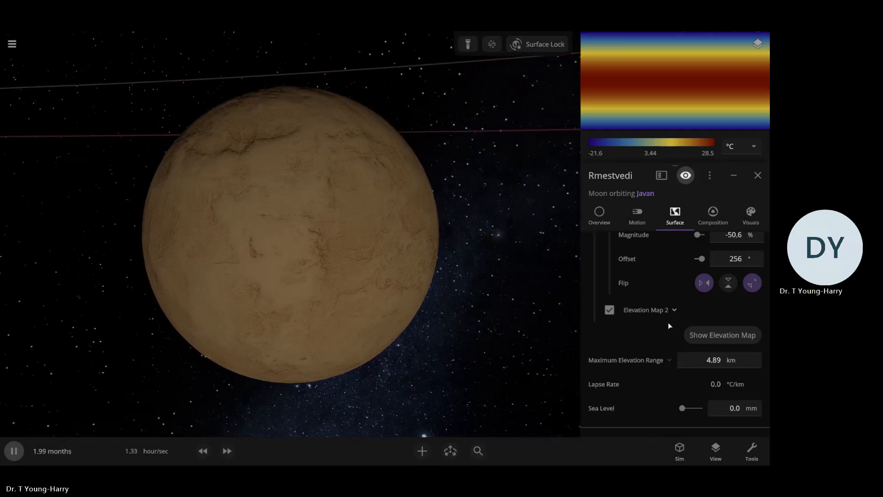
scroll(661, 328, "up", 2)
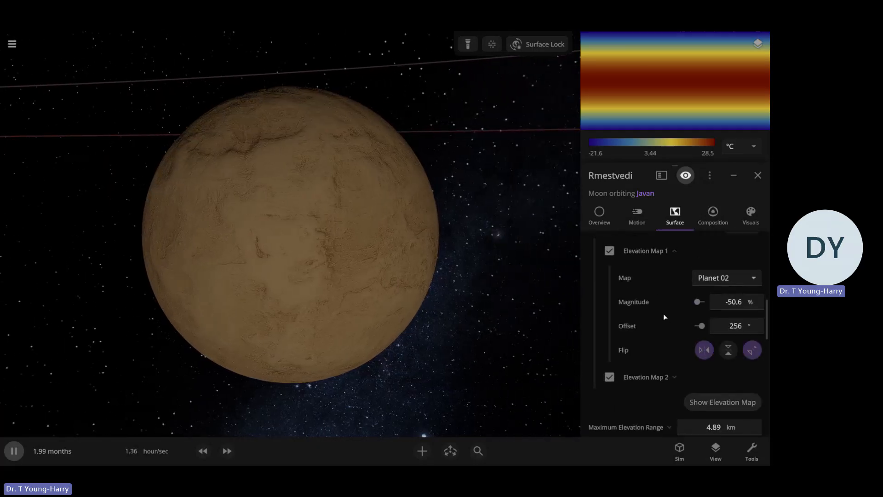
Set Rmestvedi's Elevation Map 1 to the Titan map
left_click(698, 287)
scroll(708, 258, "up", 2)
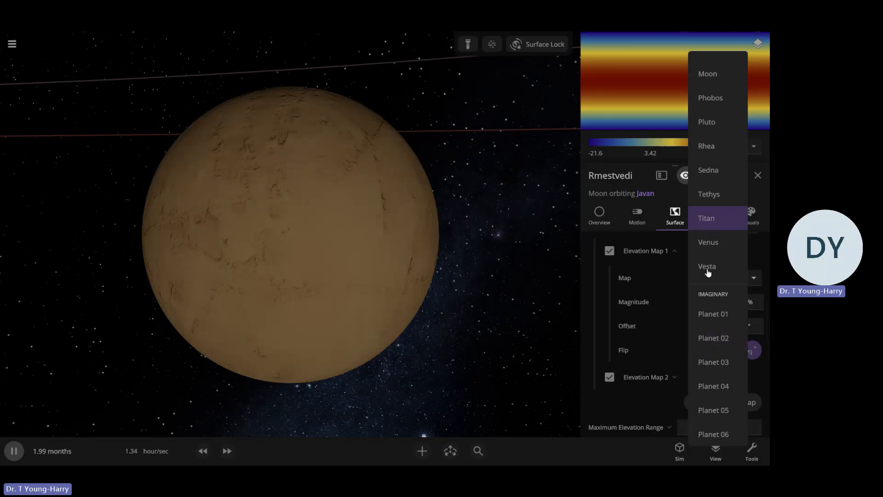
left_click(709, 219)
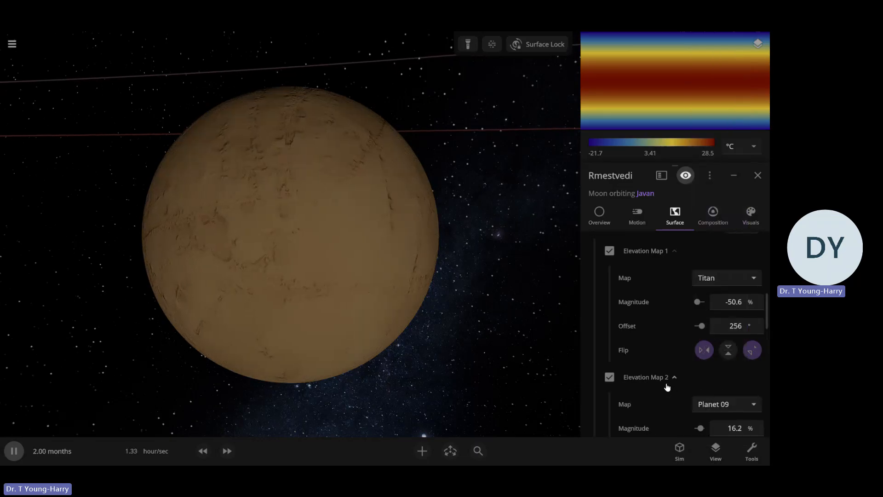
Set Elevation Map 2 to the Venus map with a magnitude of 56.2% and inspect the moon's relief
left_click(719, 402)
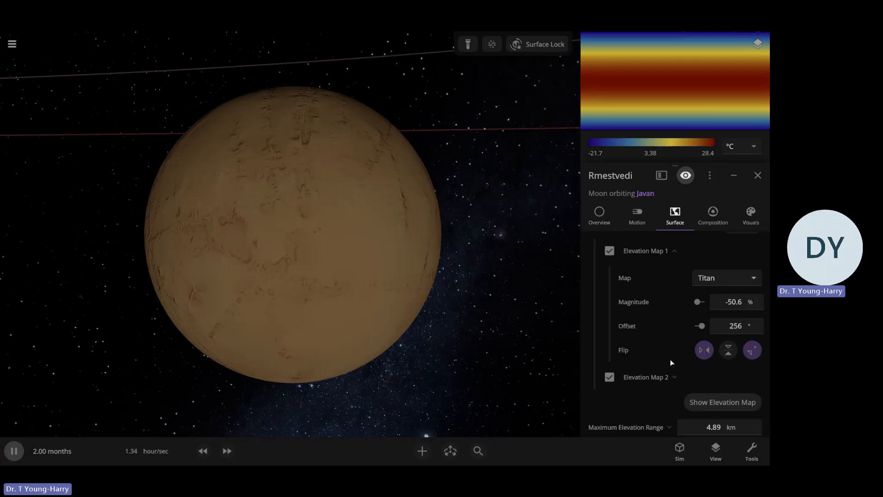
left_click(648, 377)
scroll(653, 336, "down", 2)
left_click(704, 333)
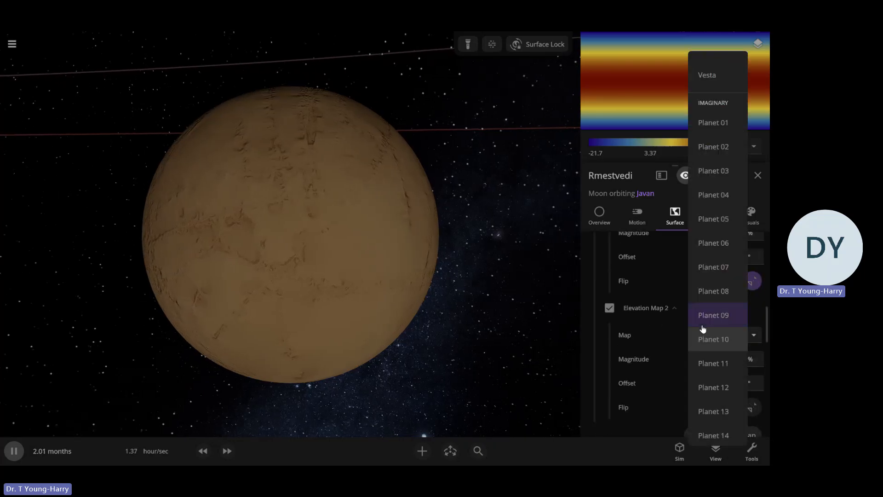
scroll(699, 177, "up", 1)
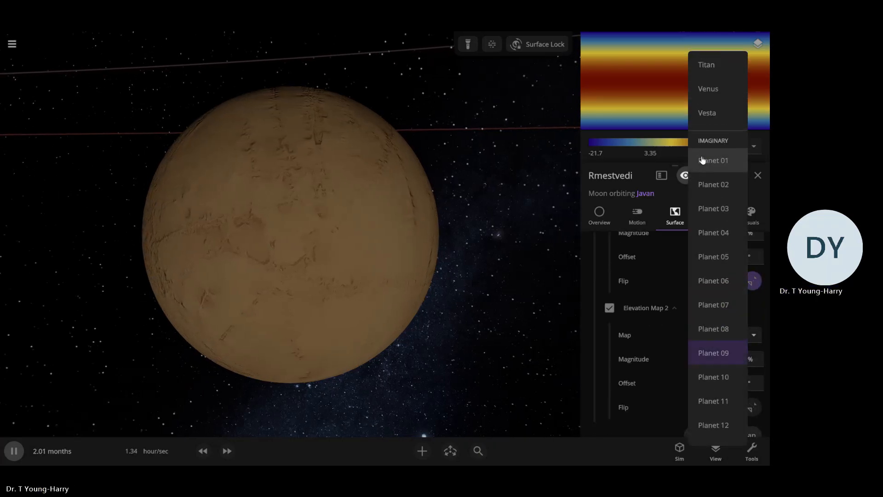
left_click(718, 87)
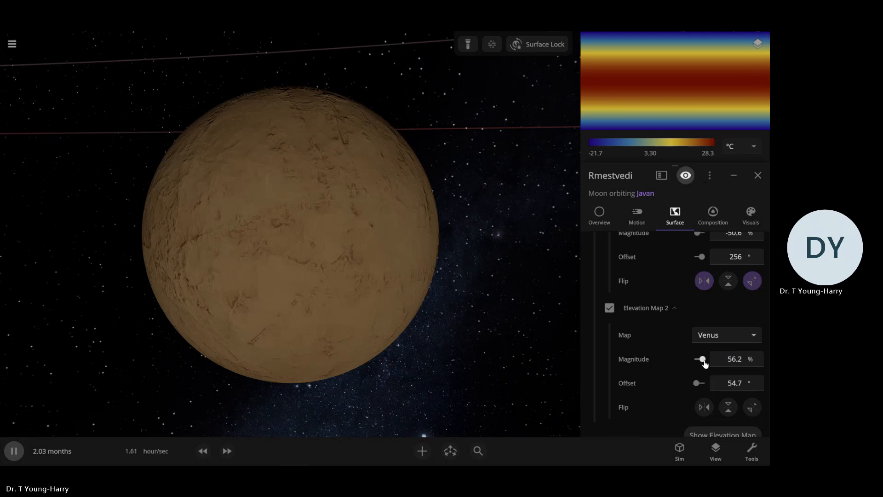
scroll(680, 366, "up", 2)
right_click_drag(338, 320, 443, 317)
scroll(443, 316, "down", 2)
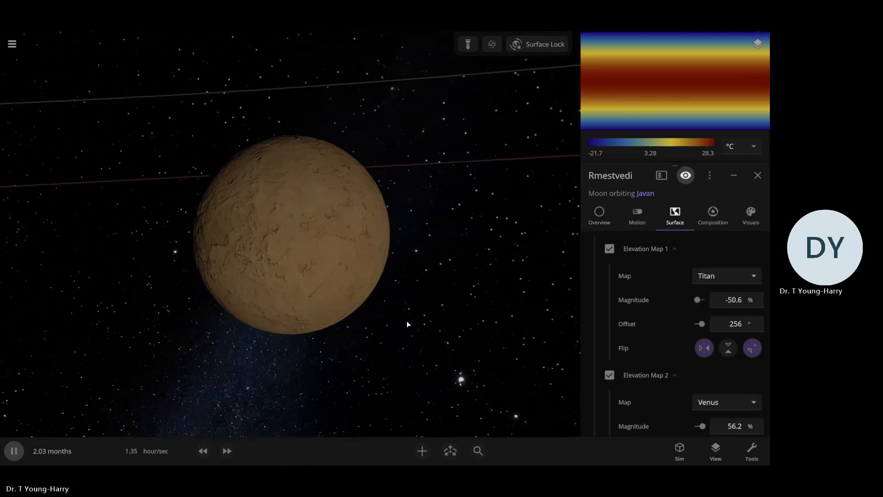
scroll(407, 321, "up", 3)
Set Rmestvedi's surface pressure to 2.3 atm and raise its sea level to about 1.53 km
scroll(707, 318, "down", 5)
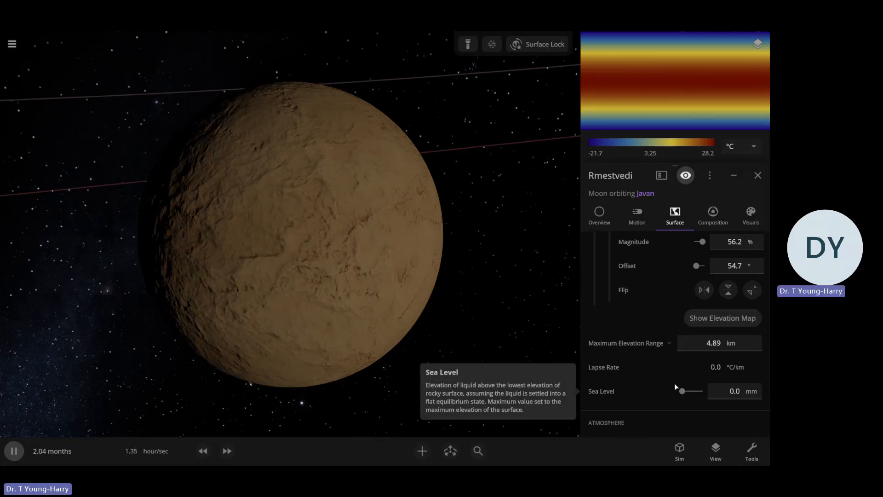
scroll(704, 382, "down", 2)
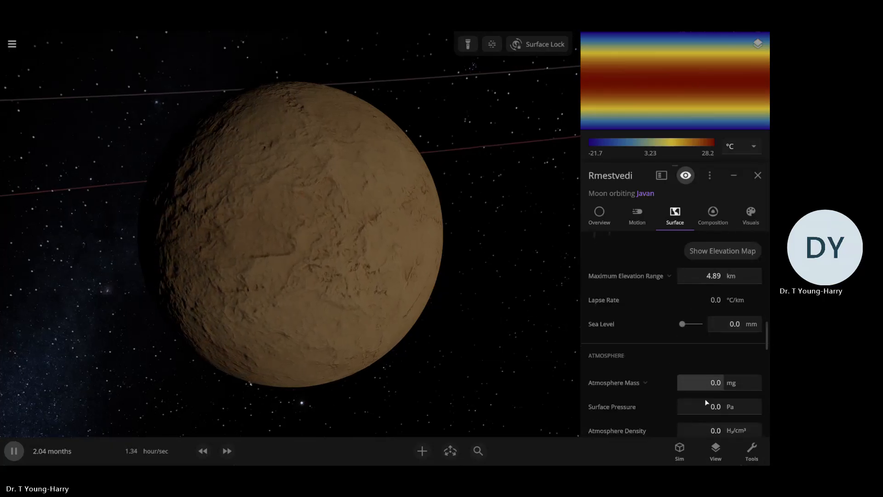
left_click(737, 409)
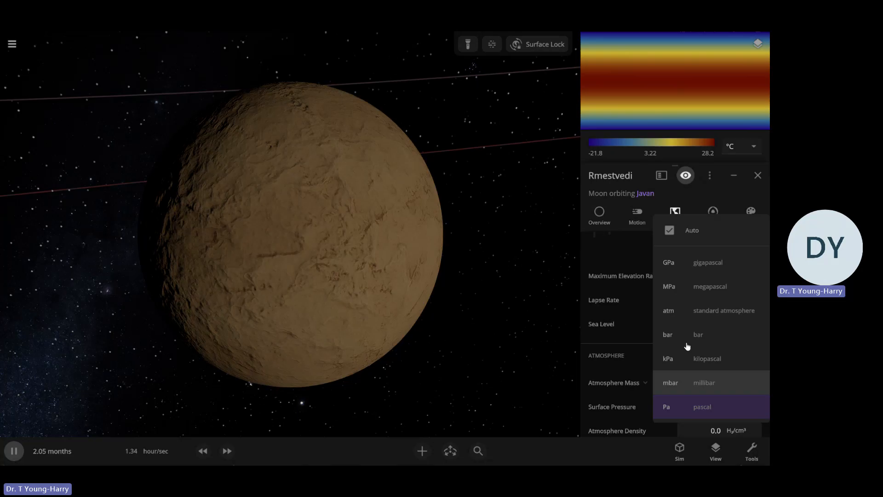
left_click(690, 310)
left_click(720, 409)
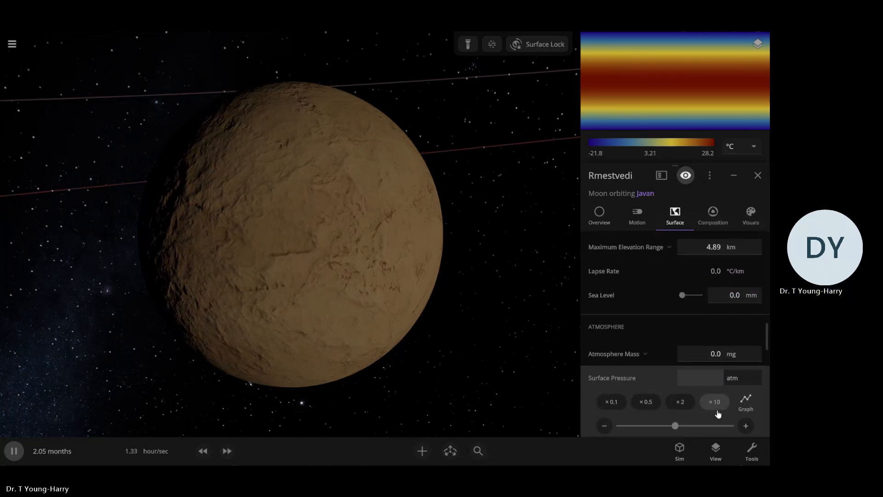
type("2.3")
key("Return")
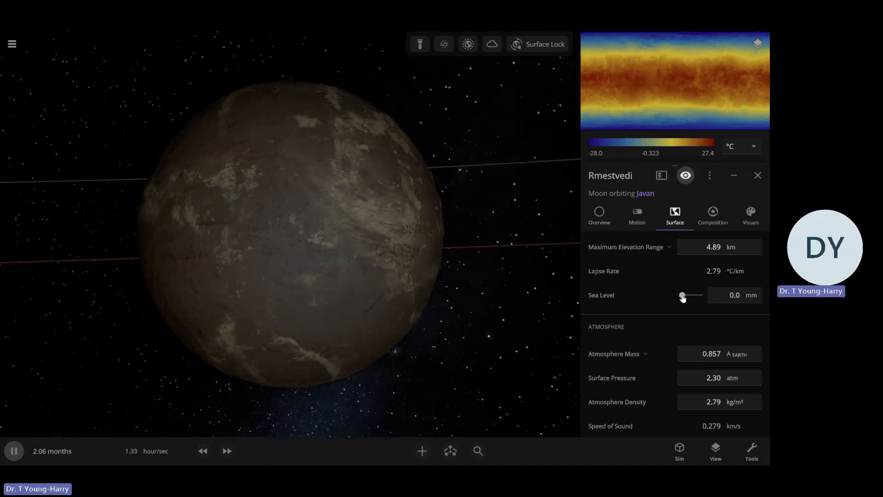
left_click_drag(682, 297, 688, 296)
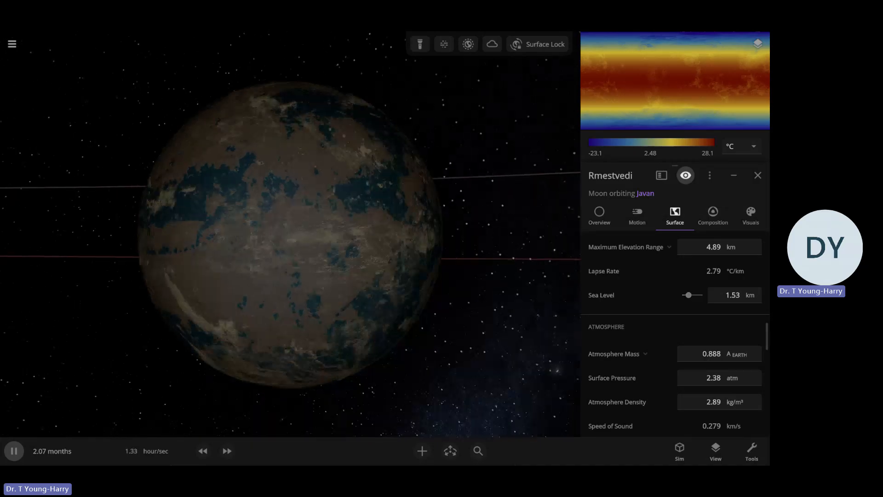
Hide Rmestvedi's atmosphere, clouds and liquid layers to expose the bare surface
left_click(749, 216)
scroll(608, 312, "up", 2)
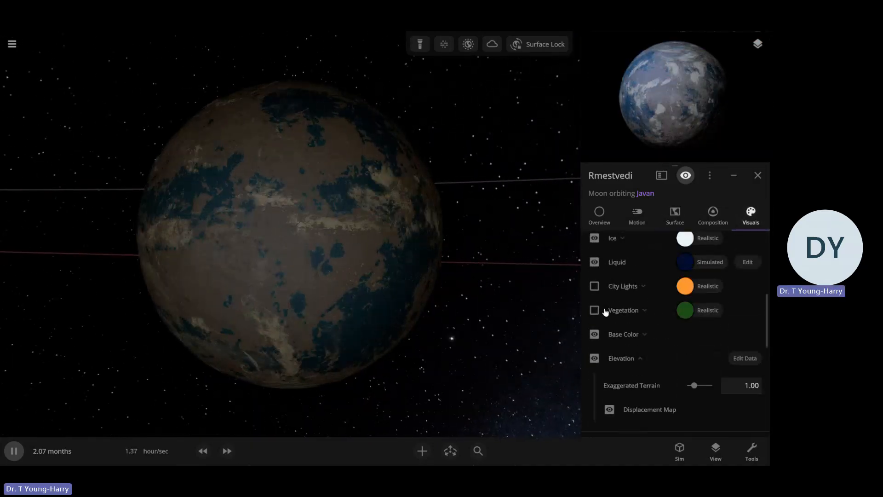
scroll(605, 313, "up", 4)
left_click(594, 334)
left_click(597, 356)
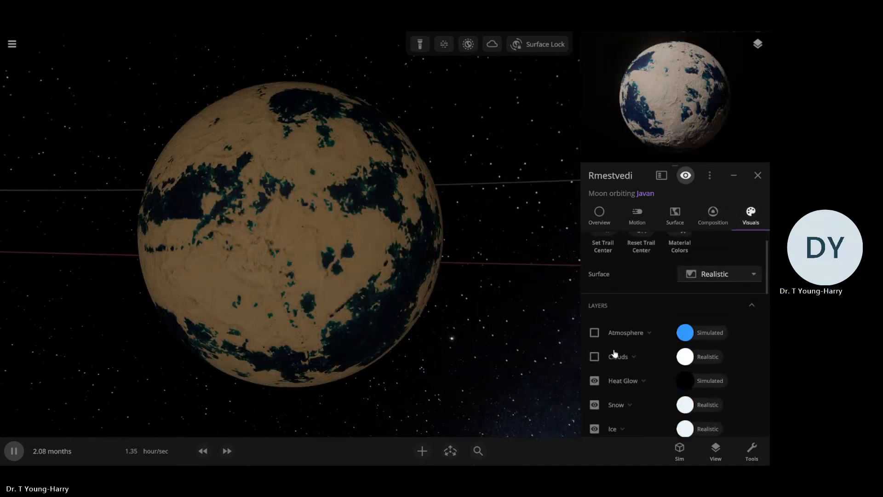
scroll(640, 338, "down", 4)
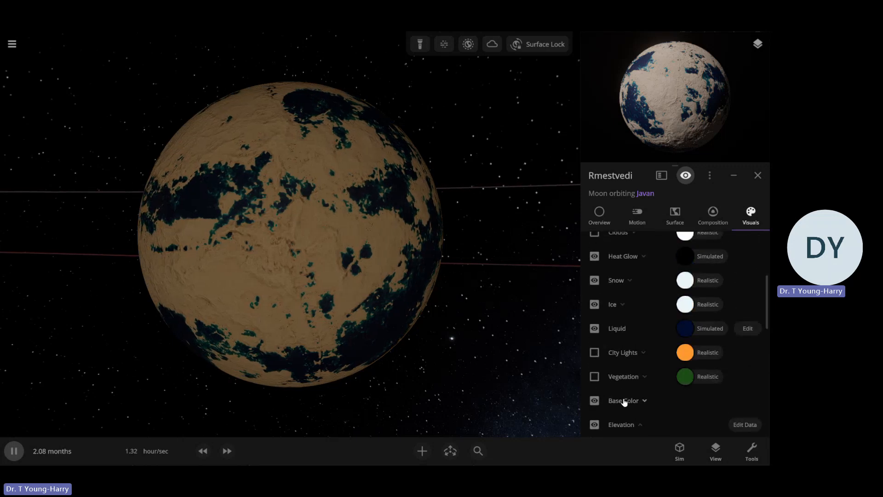
scroll(625, 386, "up", 2)
left_click(619, 393)
Switch the base color's colors from composition-based to Custom, keeping Elevation as the source
scroll(669, 389, "down", 2)
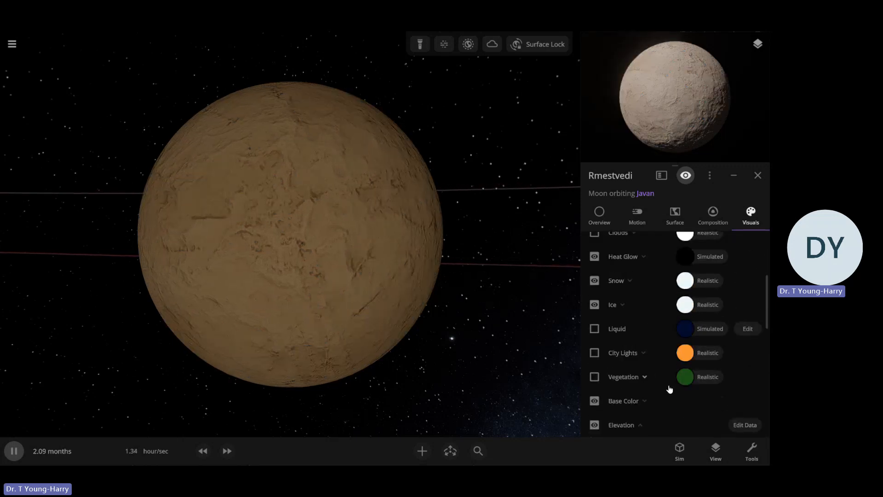
scroll(690, 398, "down", 3)
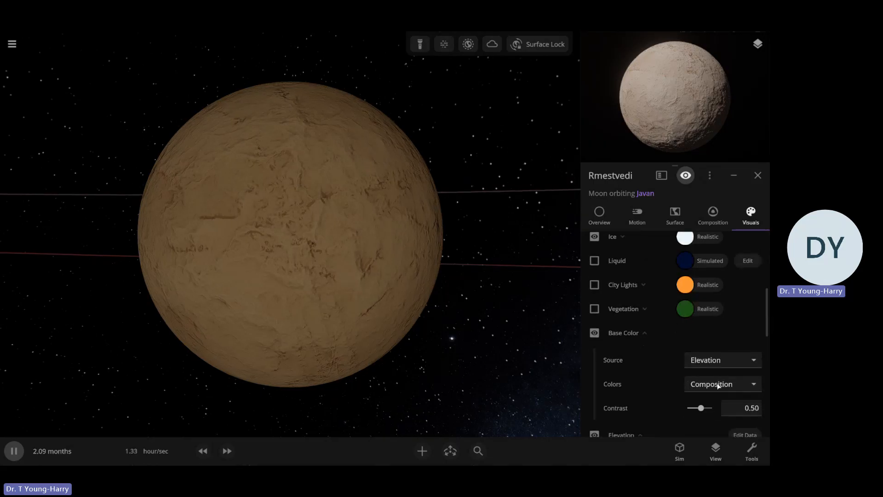
left_click(717, 384)
left_click(713, 361)
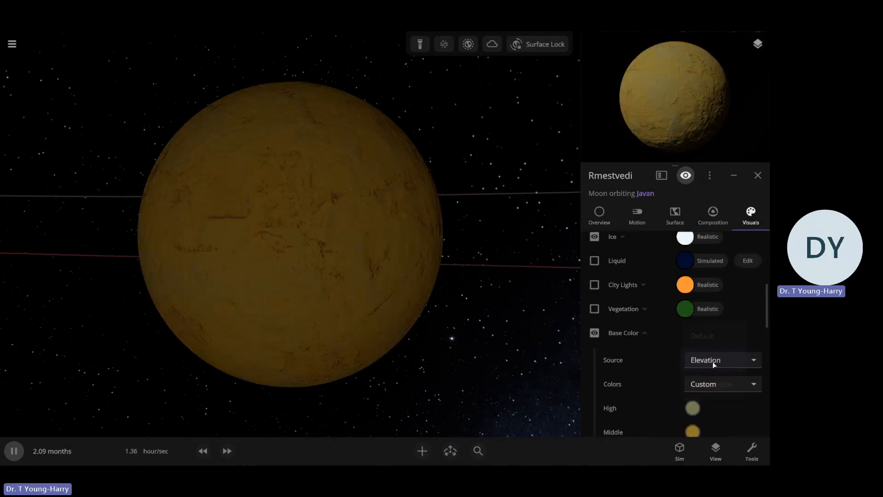
Set the base color's middle elevation color to light orange, #FFA46E
scroll(650, 375, "down", 3)
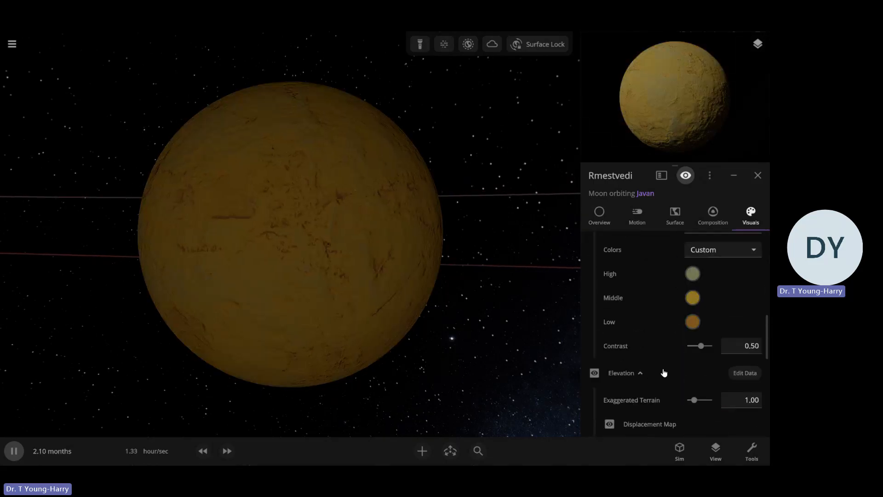
left_click(695, 299)
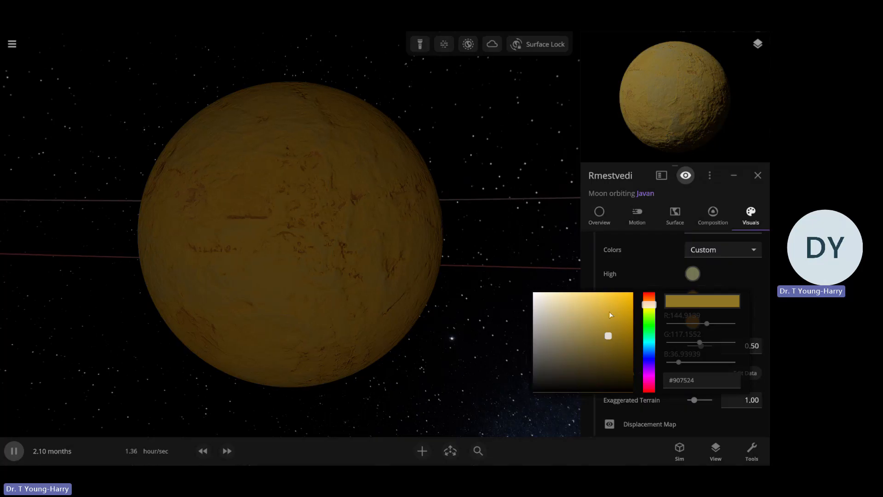
mouse_move(600, 341)
left_mouse_down()
mouse_move(567, 309)
mouse_move(568, 294)
mouse_move(587, 350)
mouse_move(601, 358)
mouse_move(611, 336)
left_mouse_up()
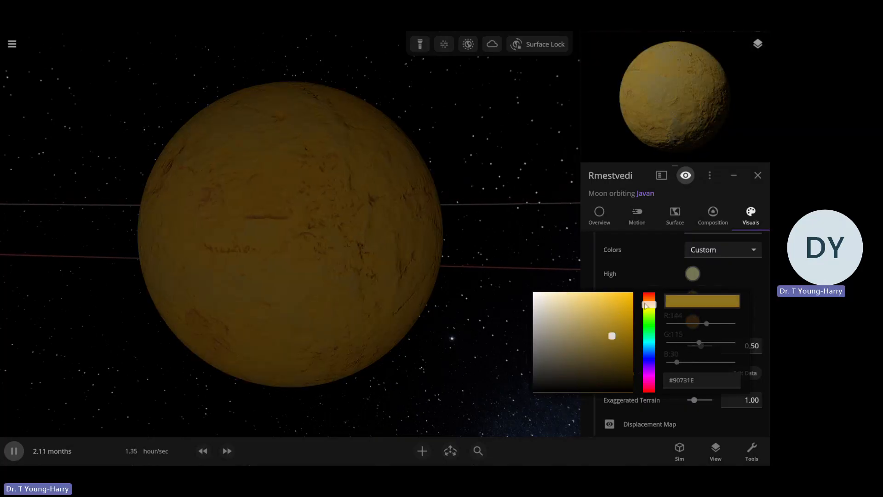
left_click_drag(650, 302, 651, 301)
left_click_drag(600, 322, 588, 292)
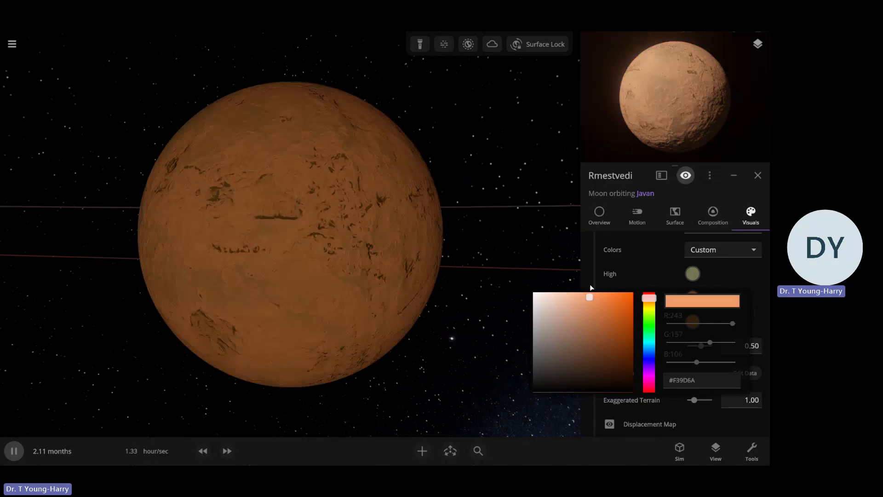
left_click(692, 303)
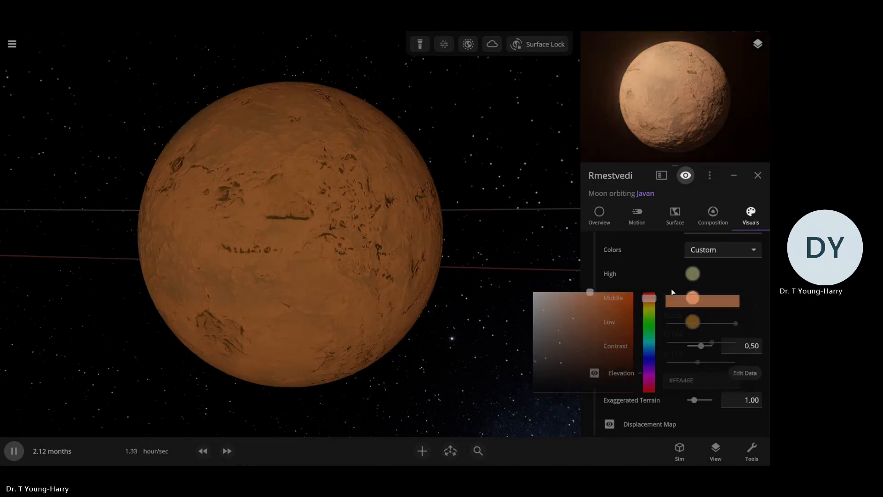
Set the base color's high elevation color to dark golden brown, #A87310
left_click(692, 274)
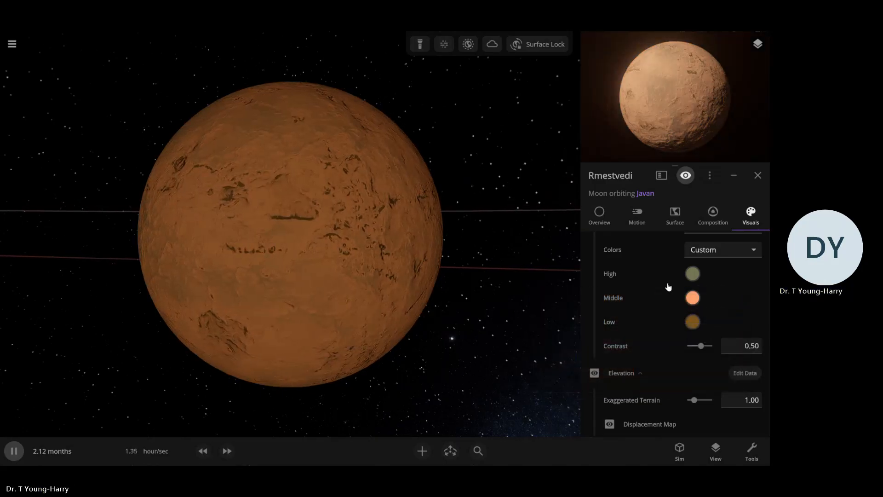
left_click(691, 275)
left_click_drag(565, 279, 566, 267)
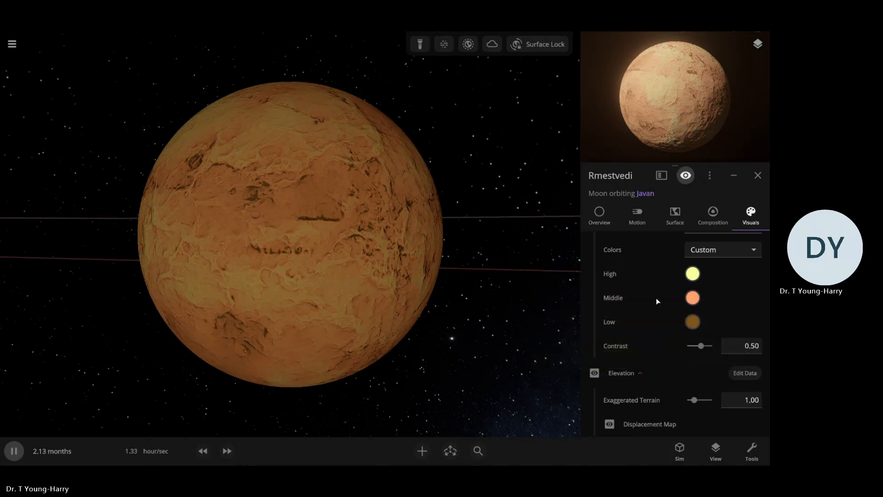
left_click(692, 274)
left_click_drag(652, 282, 651, 279)
left_click_drag(595, 296, 594, 263)
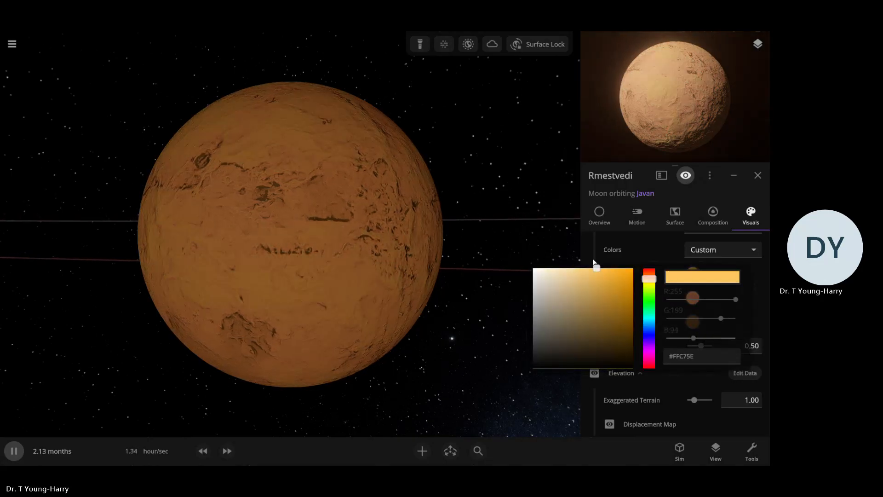
left_click(612, 294)
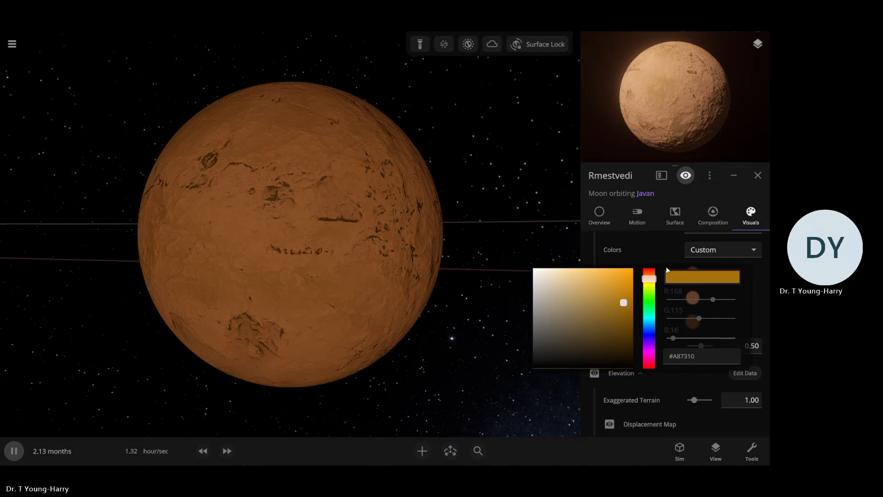
Set the low elevation color to white, reduce the base color contrast to 0.00 and check the surface
left_click(687, 324)
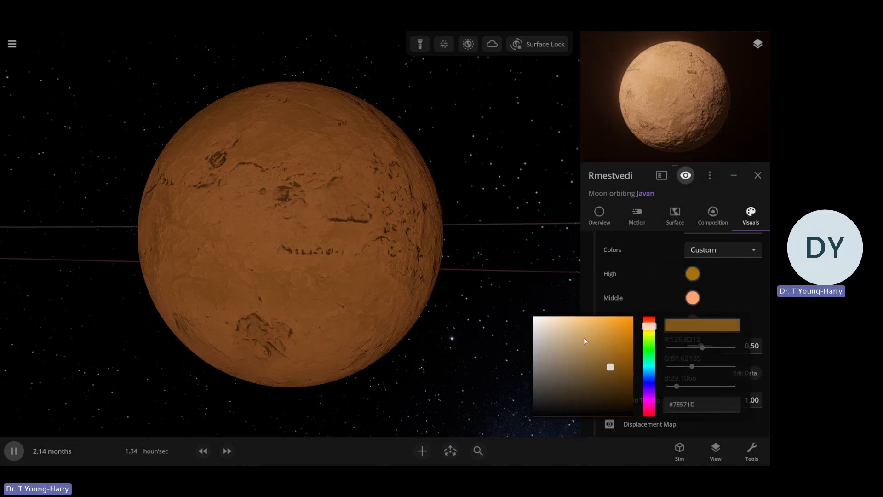
left_click_drag(584, 341, 538, 302)
left_click(665, 299)
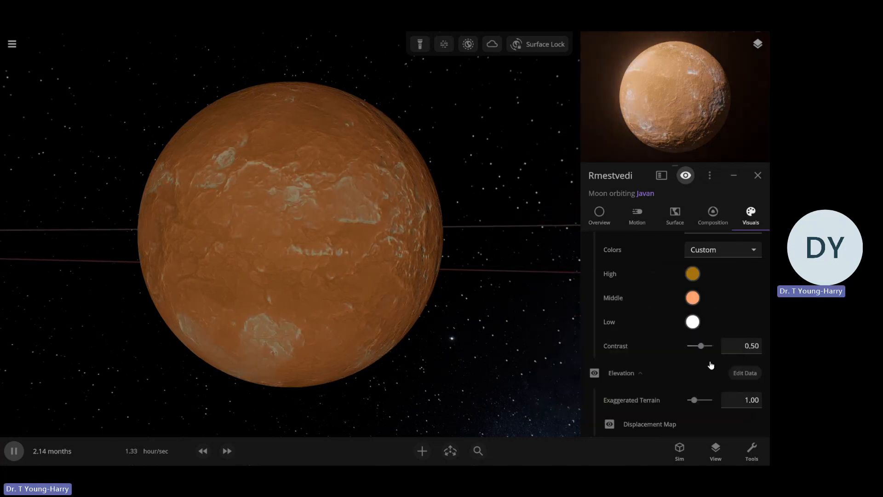
left_click_drag(697, 352, 684, 355)
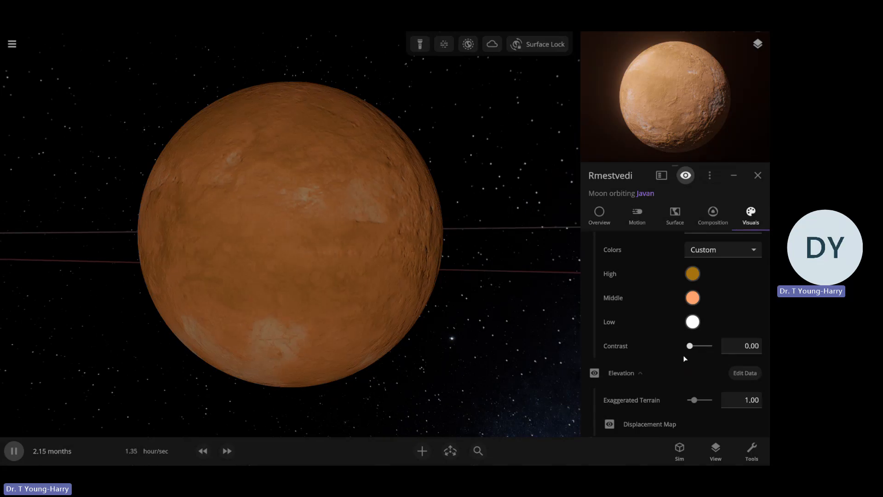
left_click_drag(521, 309, 429, 322)
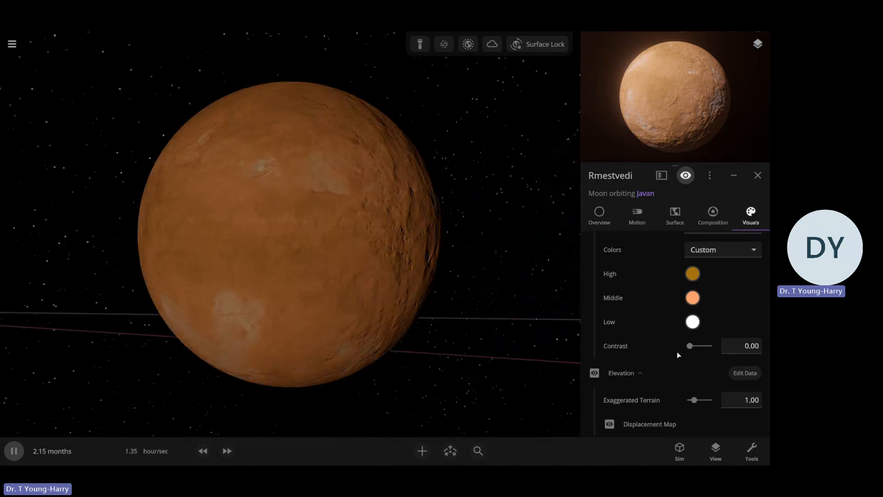
Turn on Rmestvedi's liquid layer and set its color to pale cyan, #C8F6FF
scroll(657, 353, "up", 3)
scroll(656, 355, "up", 5)
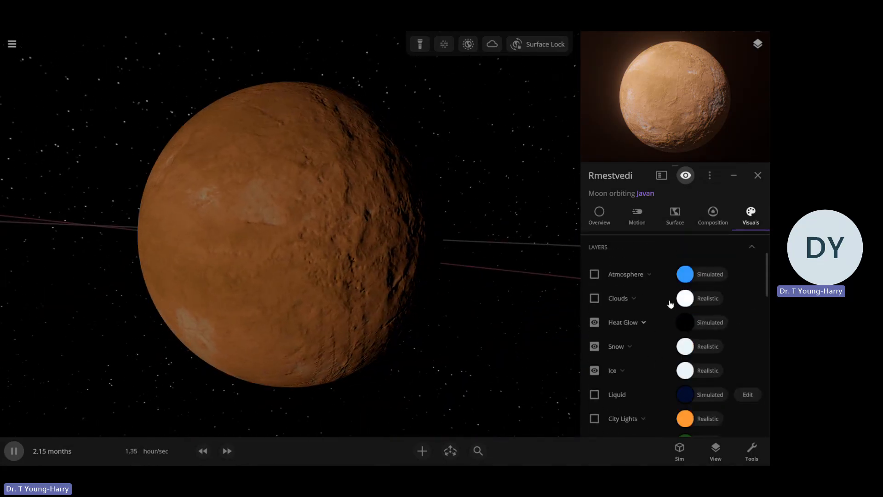
scroll(655, 358, "down", 3)
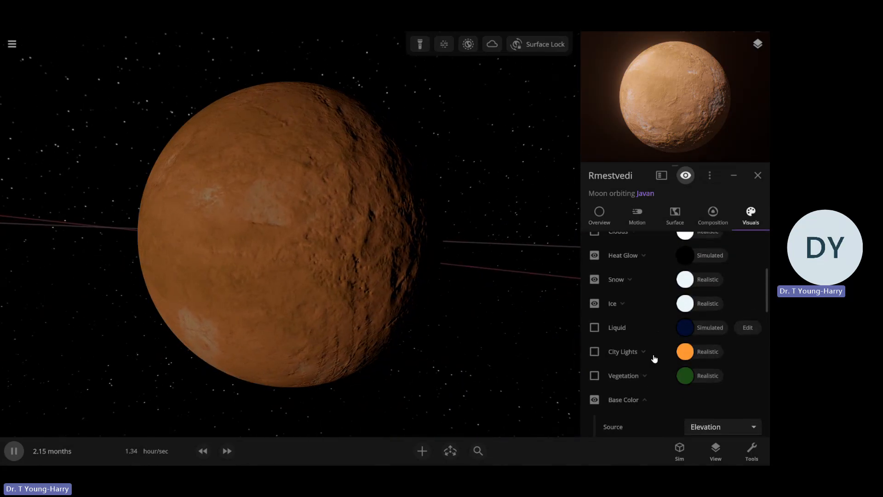
left_click(594, 327)
left_click(689, 329)
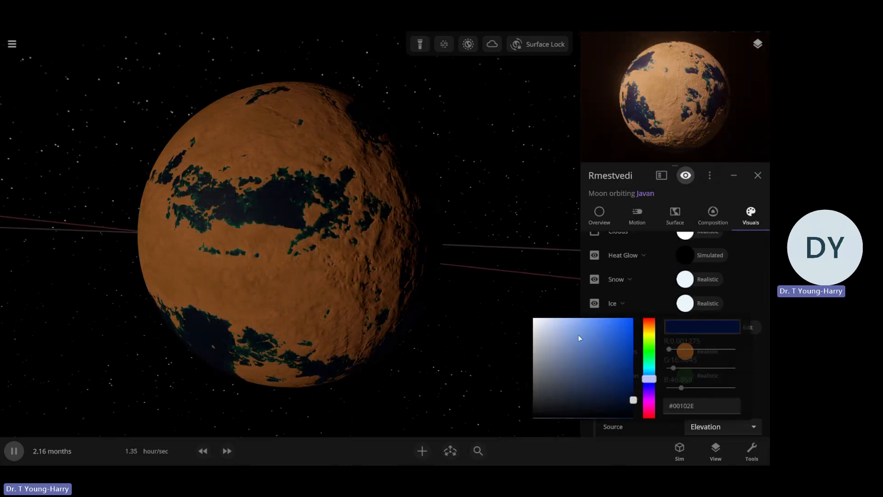
left_click_drag(579, 337, 555, 311)
left_click(649, 370)
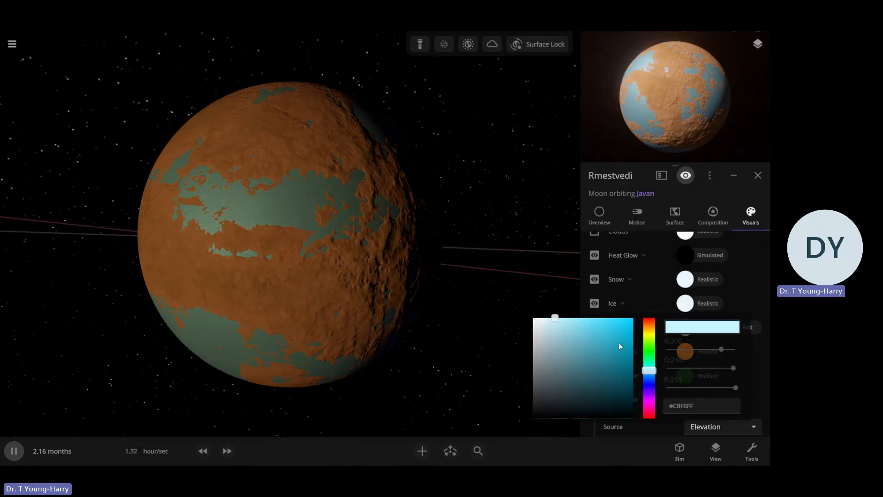
left_click(536, 285)
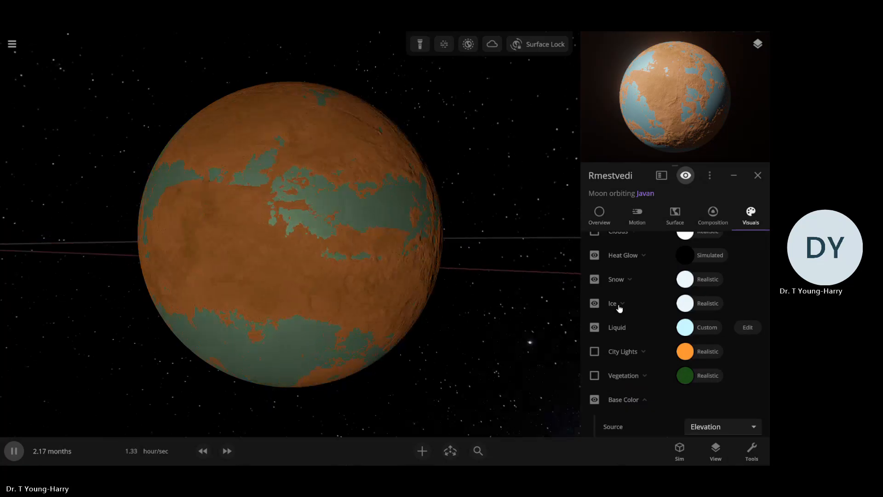
Turn on Rmestvedi's atmosphere and clouds layers
scroll(669, 316, "down", 2)
scroll(676, 324, "up", 4)
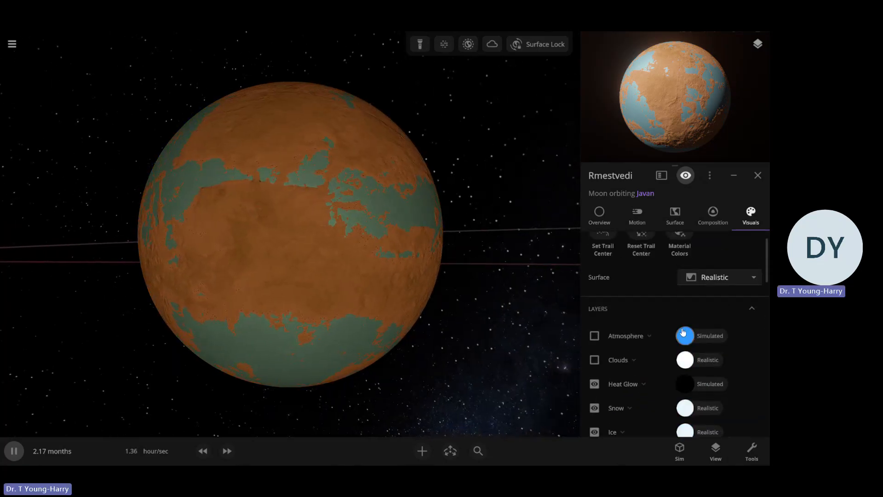
left_click(684, 333)
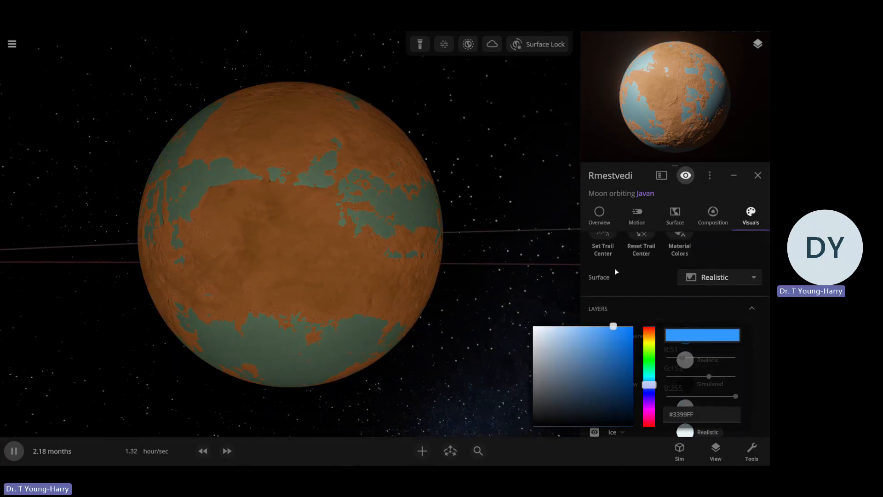
left_click(593, 338)
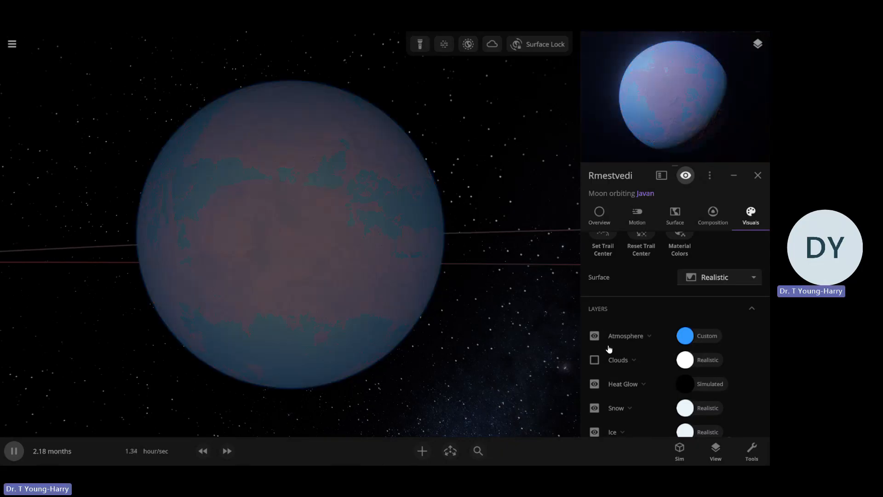
Set the atmosphere color to orange, #FF8536
left_click(685, 333)
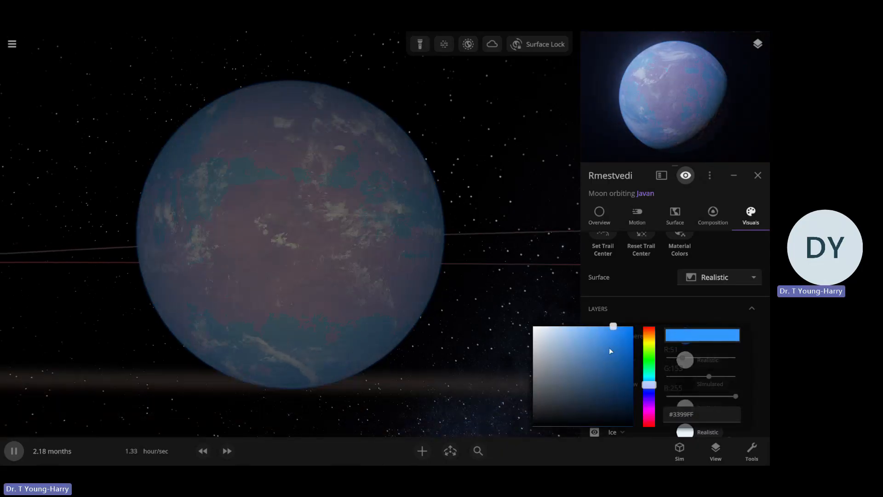
left_click(649, 340)
left_click(555, 326)
left_click(573, 326)
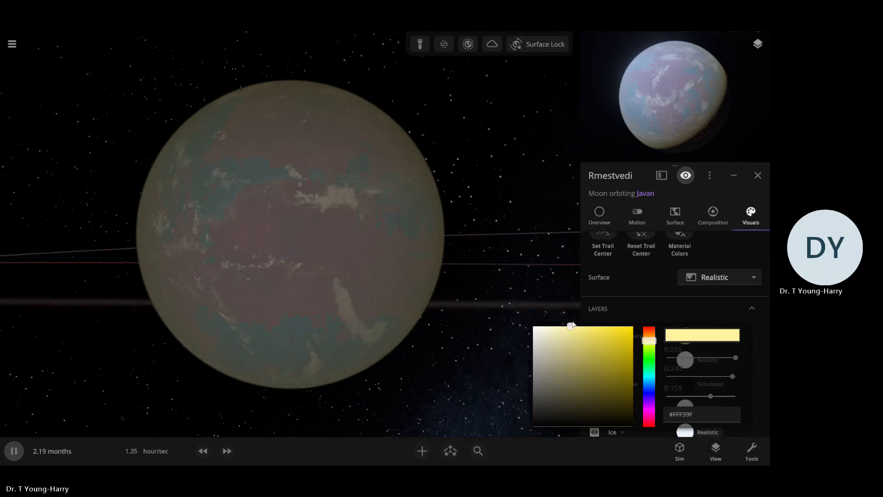
left_click(669, 338)
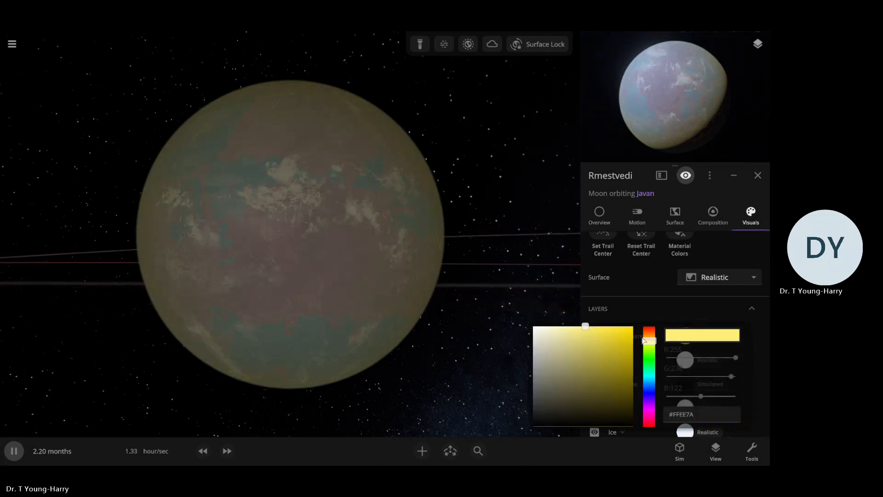
left_click(647, 332)
left_click_drag(611, 345, 612, 325)
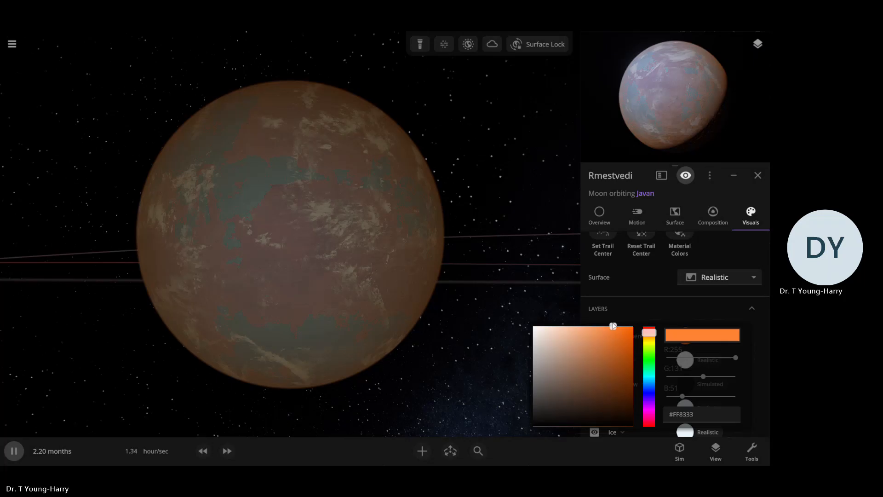
Expand the atmosphere's settings and set its Rayleigh scattering strength to 50%
left_click(637, 335)
scroll(676, 366, "down", 2)
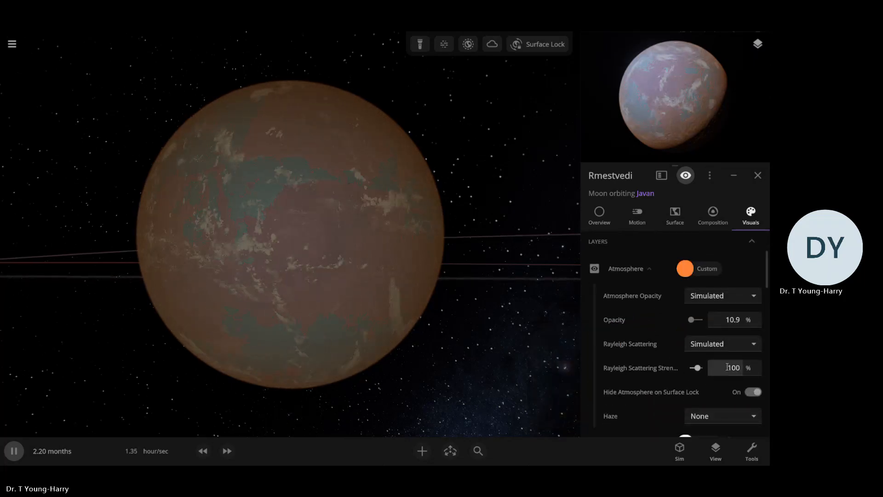
left_click(730, 368)
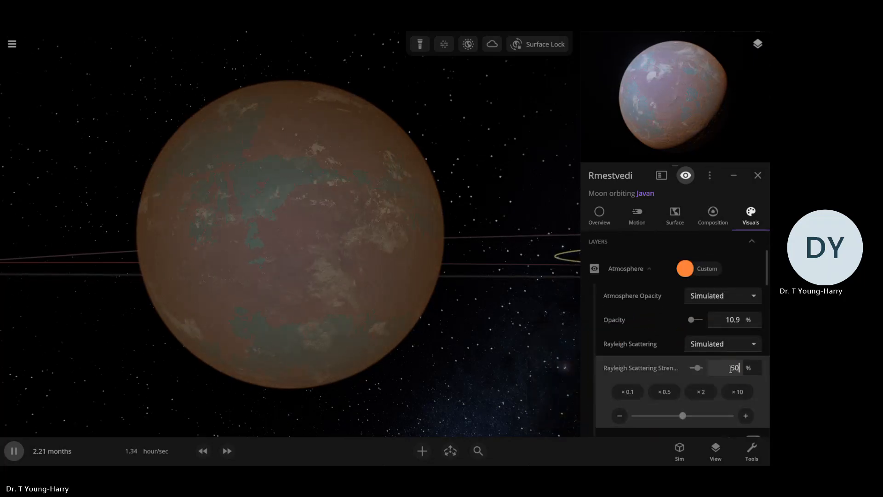
type("50")
left_click(682, 373)
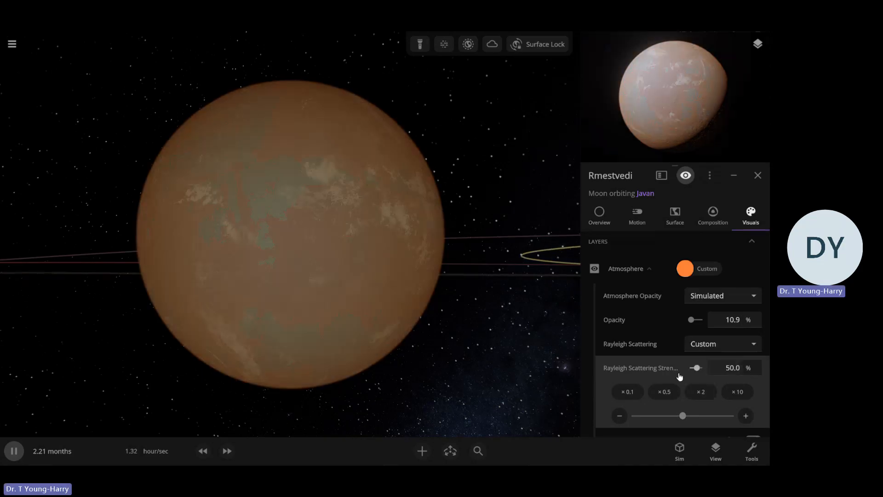
left_click(733, 368)
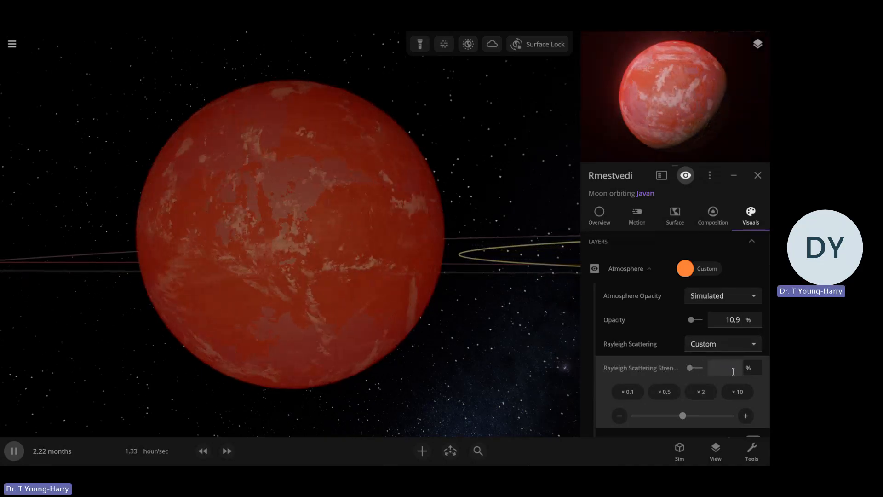
type("50")
key("Return")
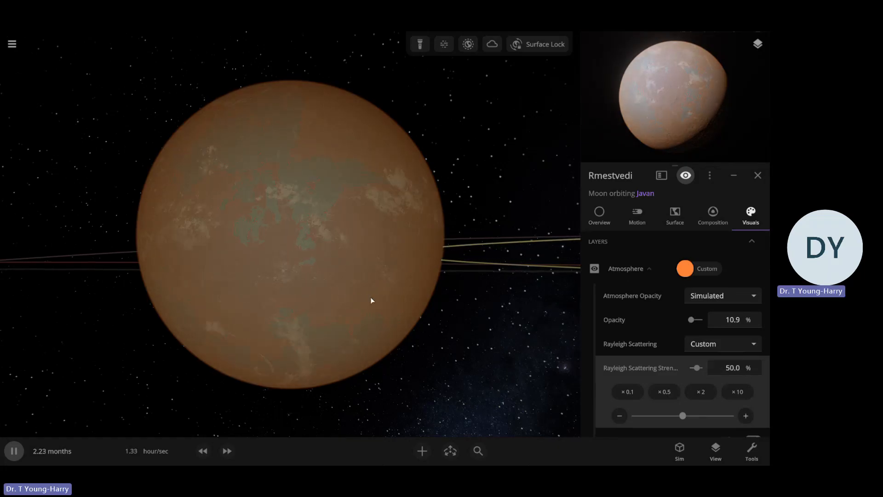
left_click_drag(371, 297, 404, 304)
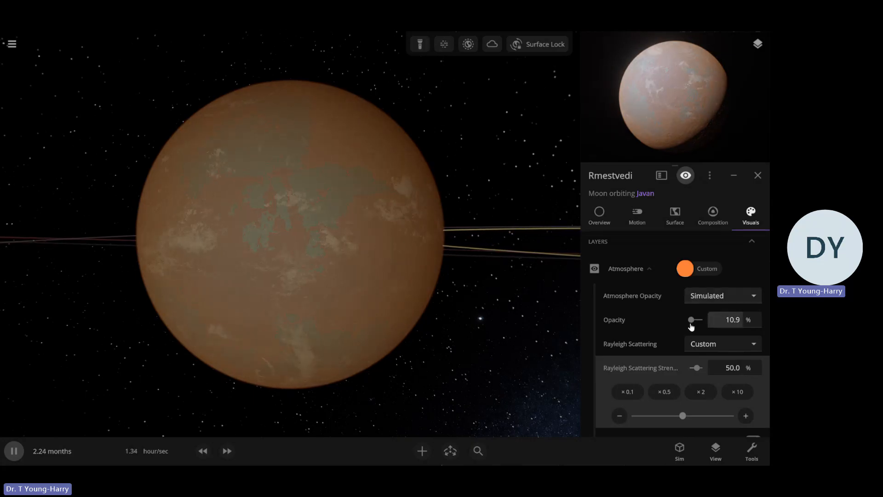
Raise the atmosphere's opacity to about 63.2% and collapse its settings
left_click_drag(691, 321, 694, 322)
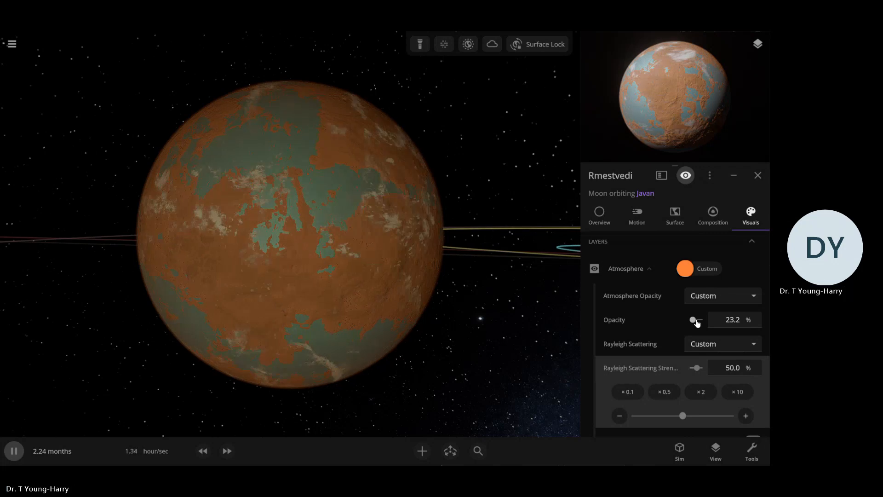
left_click_drag(699, 325, 704, 326)
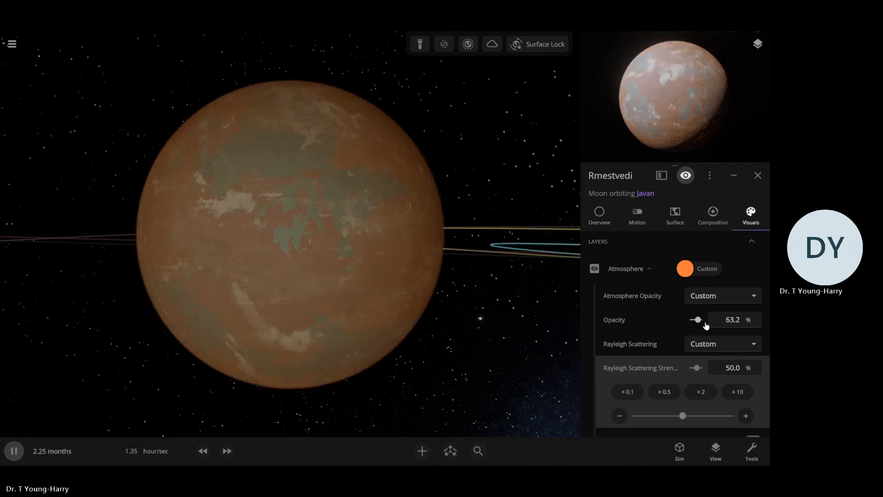
left_click(645, 273)
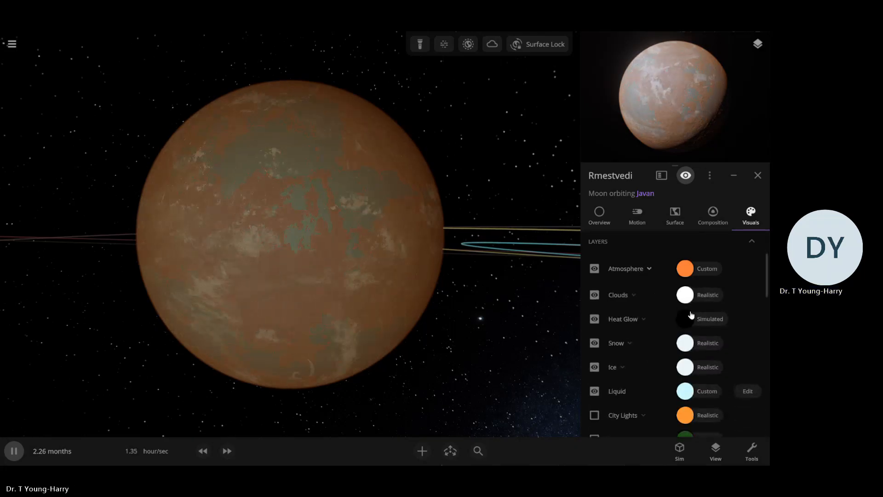
Set the clouds layer's color to black, #000000
left_click(685, 293)
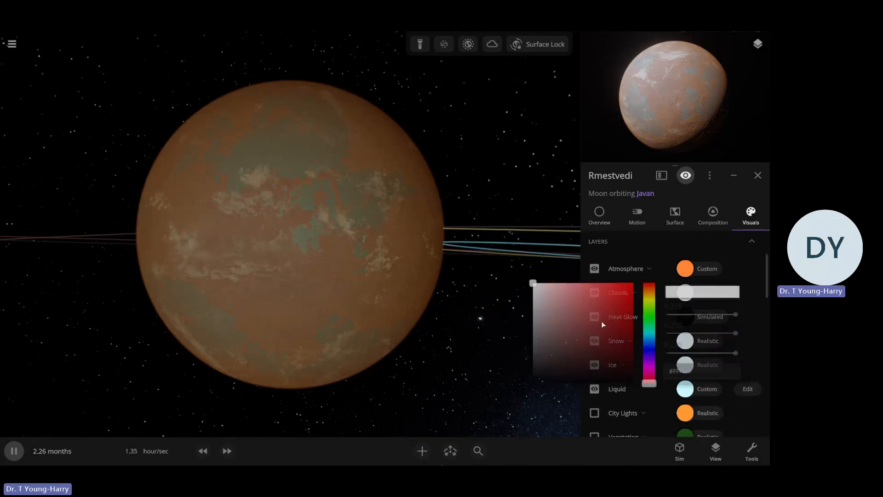
left_click(583, 297)
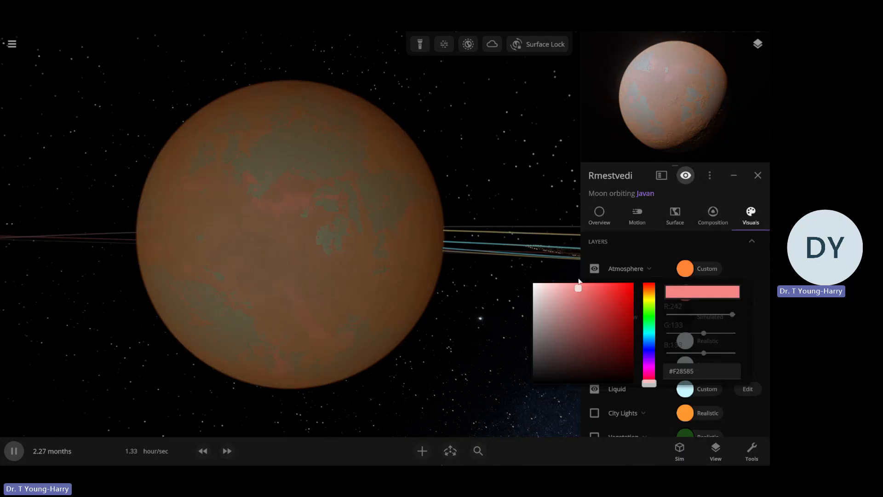
left_click_drag(572, 311, 563, 330)
left_click_drag(539, 370, 529, 384)
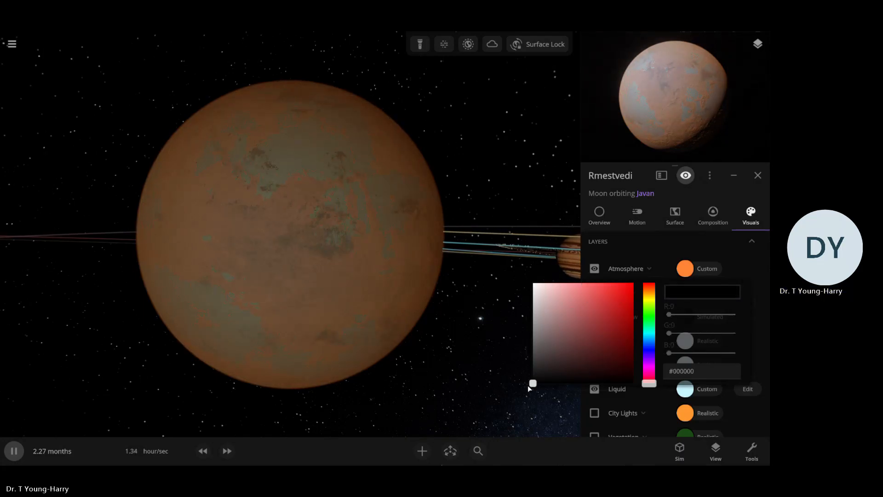
left_click(622, 253)
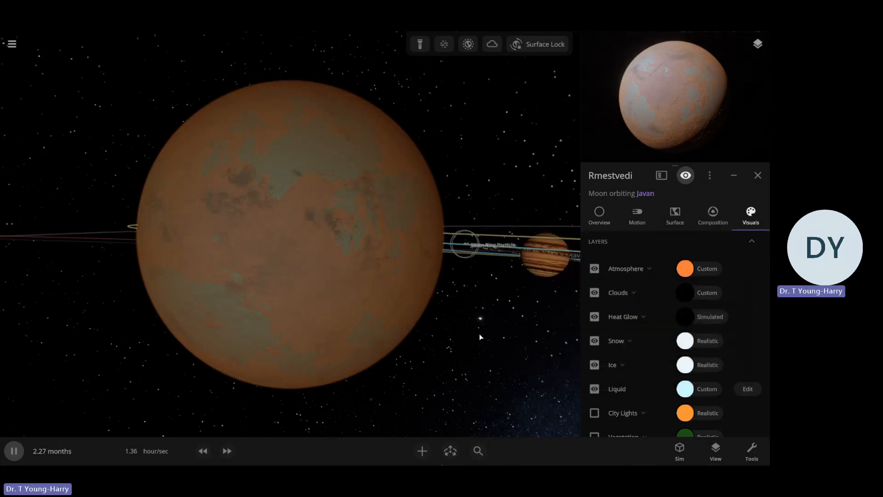
Change Rmestvedi's interface color to bright orange and check its orbit line around Javan
mouse_move(389, 309)
left_mouse_down()
mouse_move(381, 321)
mouse_move(338, 310)
mouse_move(405, 306)
left_mouse_up()
scroll(402, 302, "down", 3)
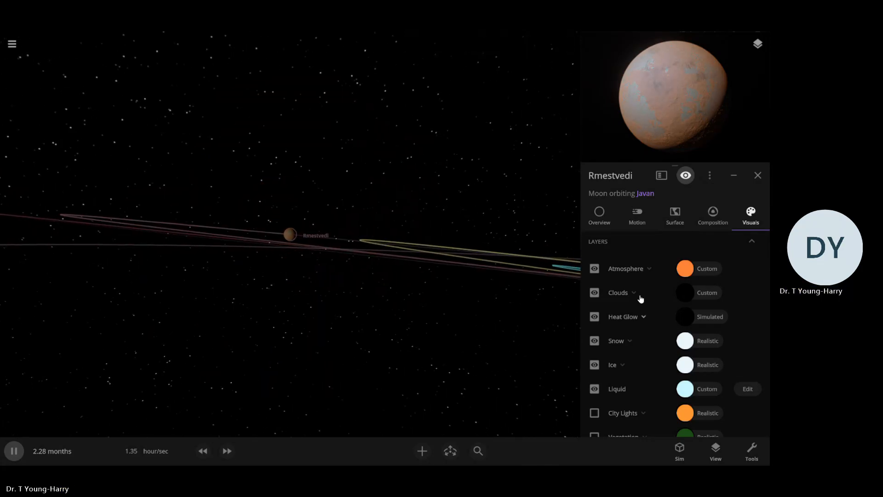
scroll(641, 304, "down", 2)
scroll(653, 321, "up", 1)
scroll(664, 343, "down", 1)
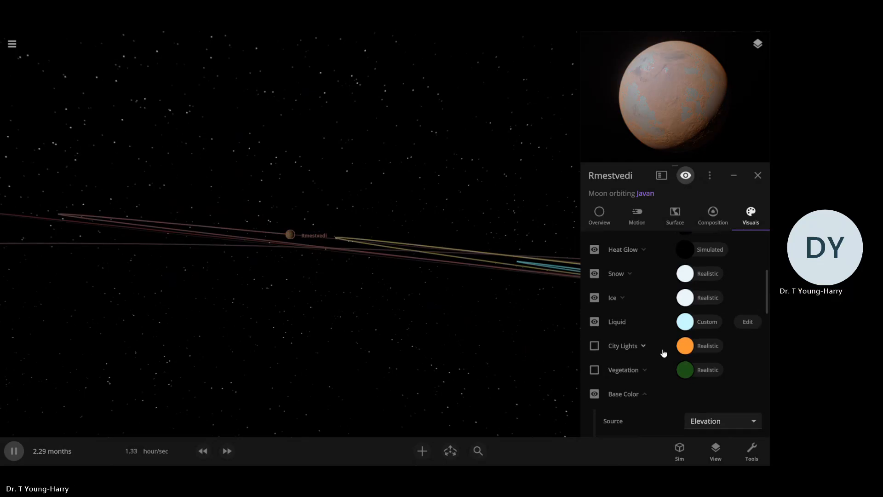
scroll(662, 355, "up", 1)
scroll(656, 360, "down", 4)
scroll(635, 373, "down", 4)
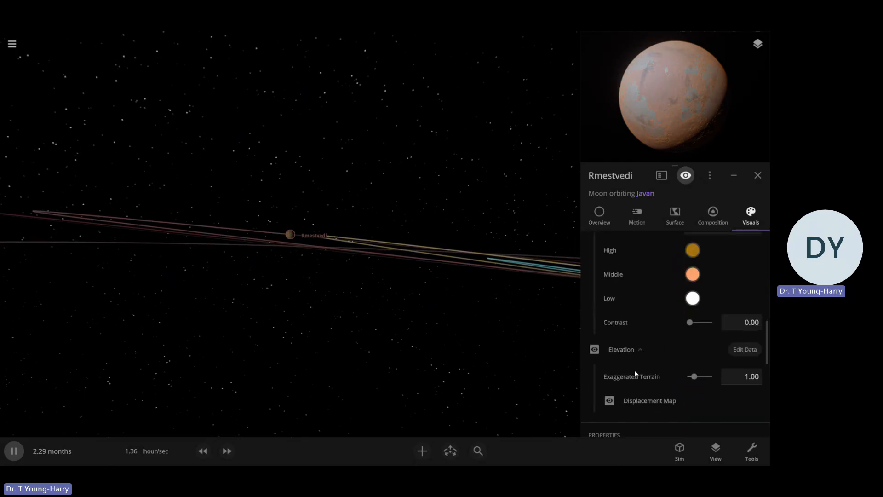
scroll(648, 376, "down", 3)
scroll(646, 372, "down", 3)
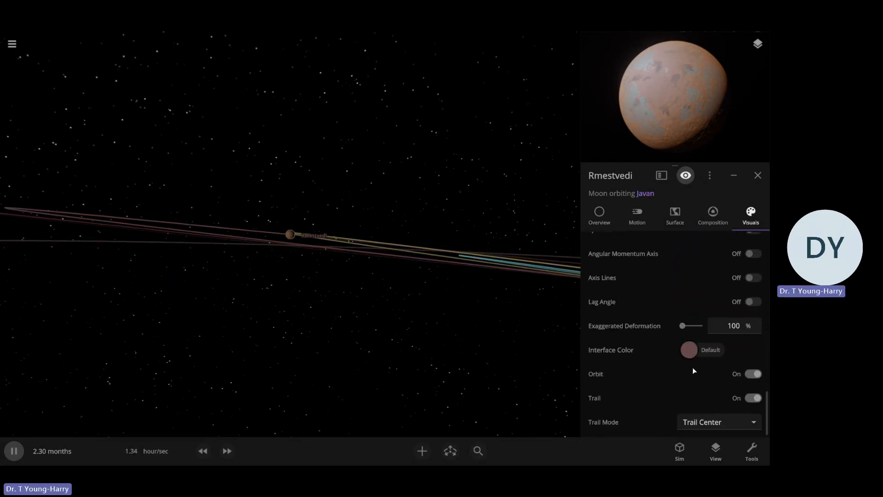
left_click(688, 349)
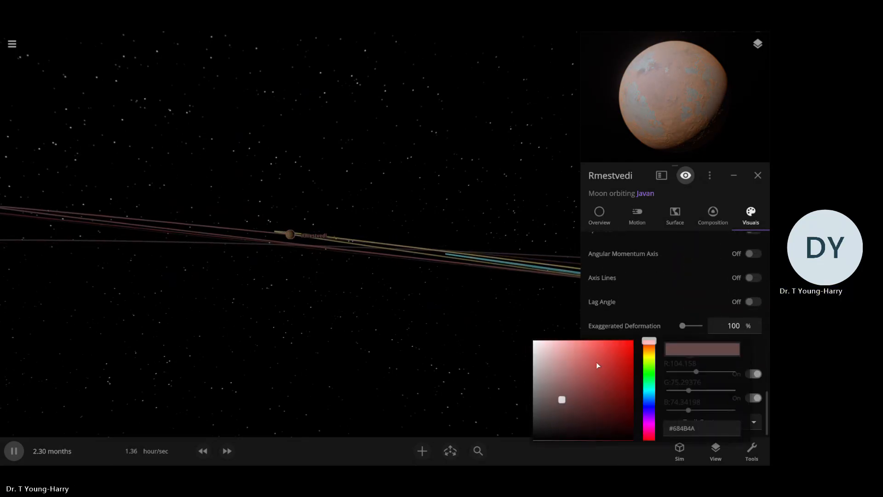
left_click(650, 346)
mouse_move(574, 353)
left_mouse_down()
mouse_move(582, 341)
mouse_move(611, 339)
left_mouse_up()
left_click(498, 303)
left_click_drag(499, 303, 450, 339)
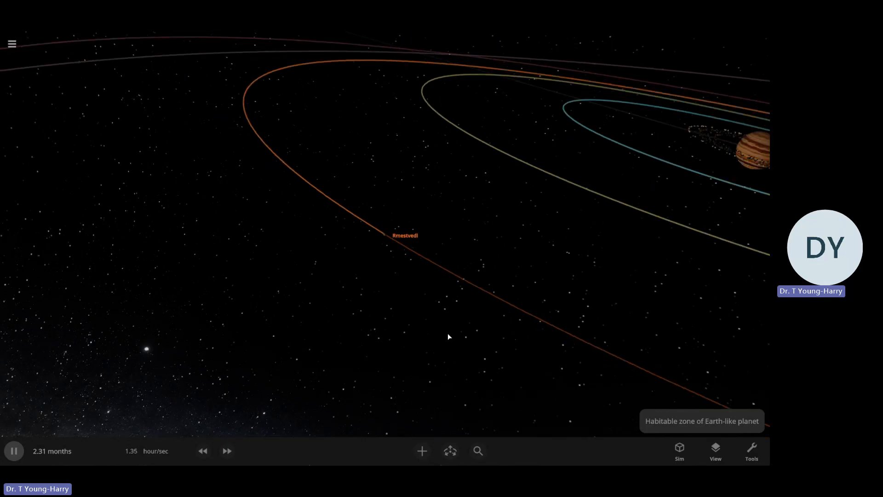
Rename the moon Rmestvedi as Remi
left_click(383, 233)
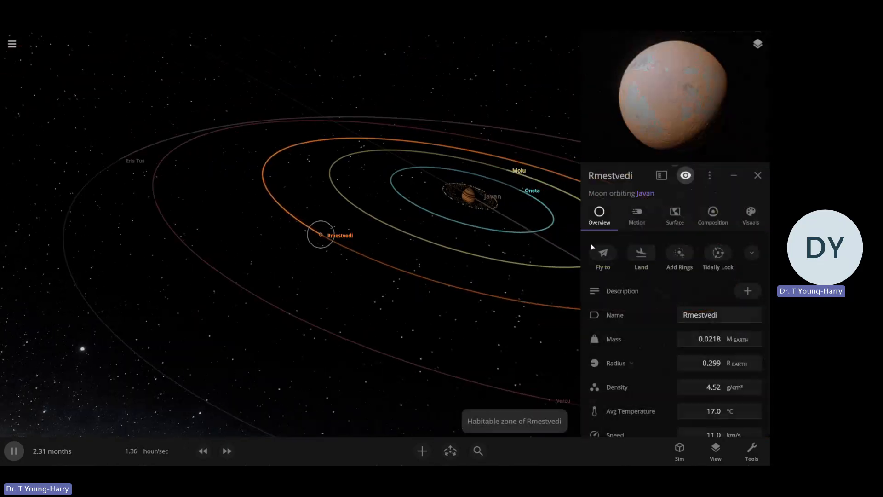
left_click(725, 313)
key("BackSpace")
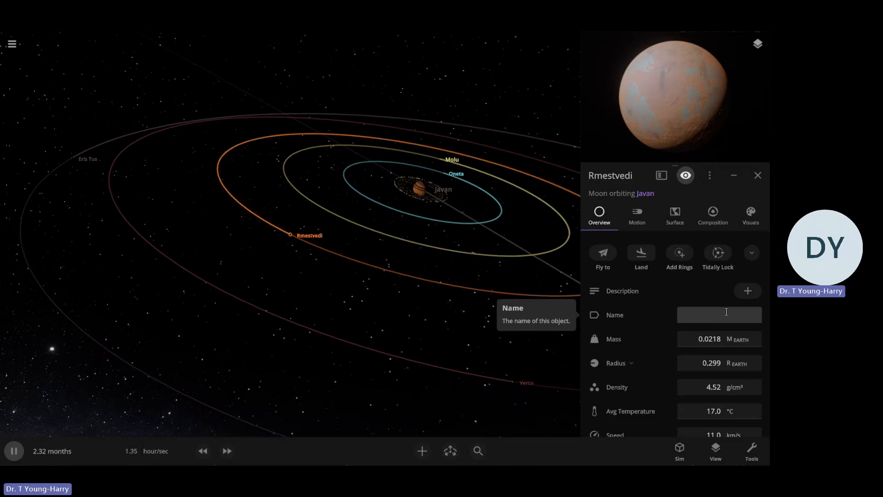
type("Remi")
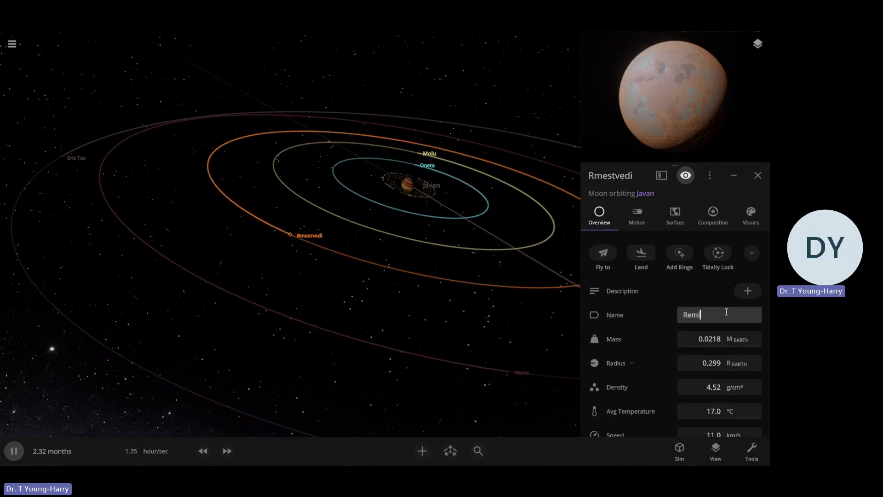
left_click(498, 351)
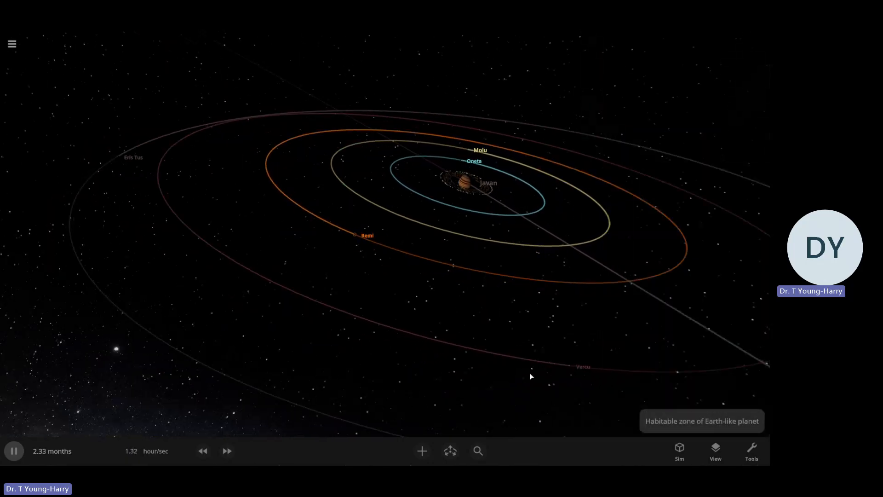
Open the properties of Vercu, the moon orbiting Javan, and view its globe up close
scroll(524, 363, "down", 3)
left_click(468, 287)
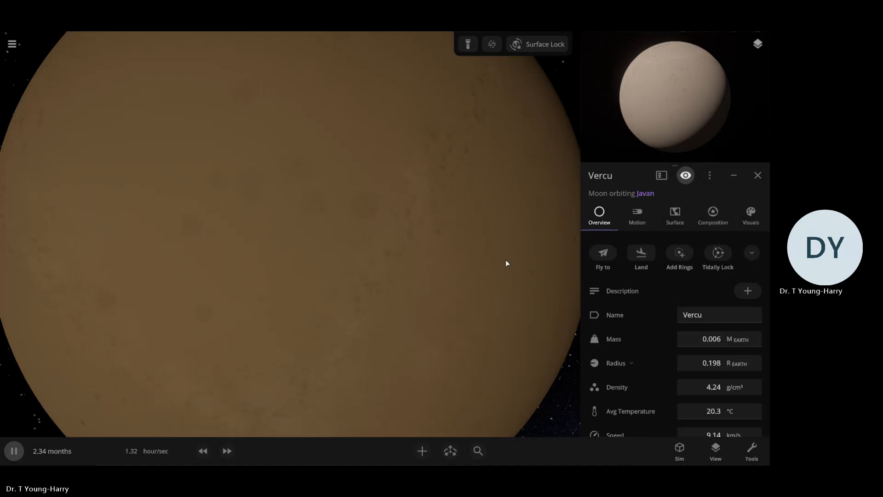
scroll(506, 260, "down", 5)
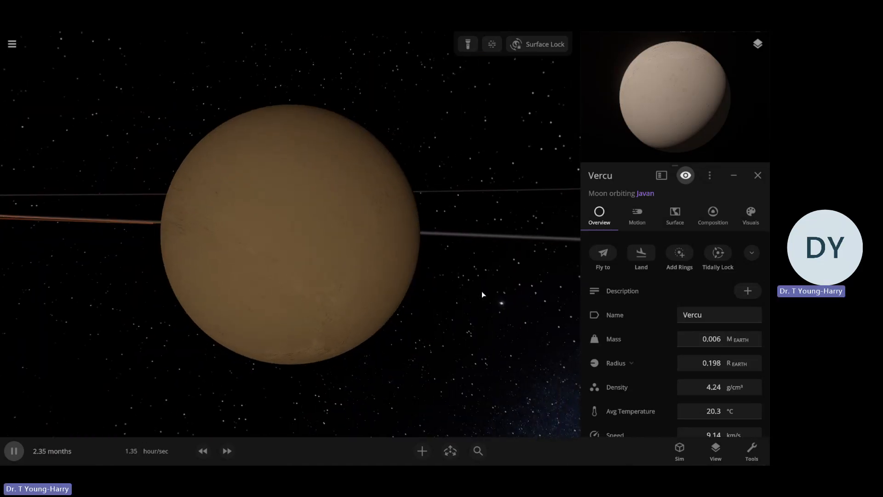
scroll(482, 291, "up", 2)
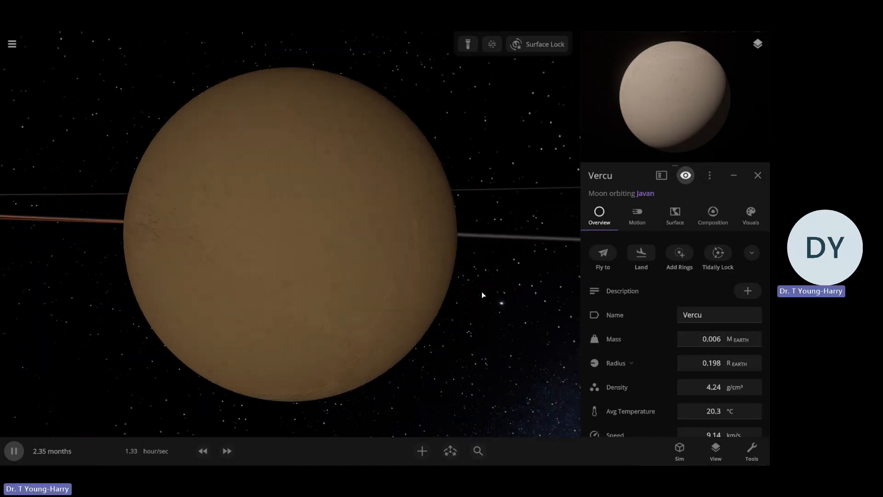
scroll(481, 291, "down", 2)
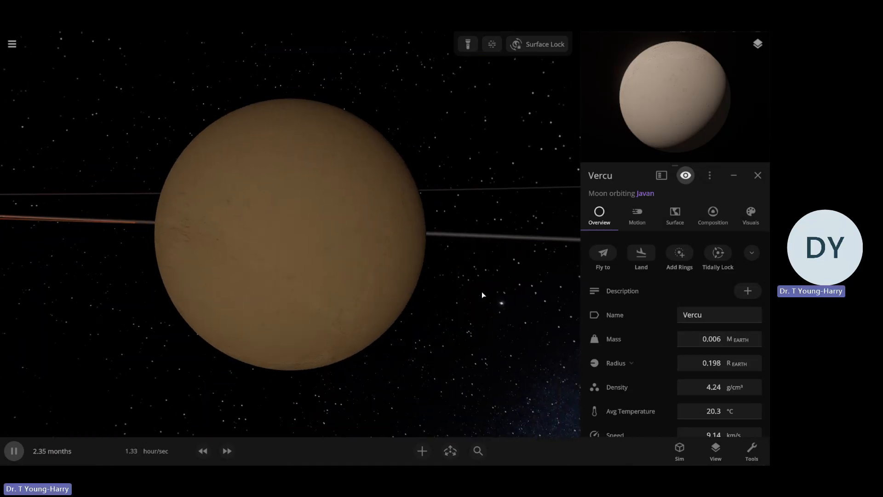
Open the heightmap choices for Vercu's first elevation map and browse the maps of real planets and moons
left_click(681, 226)
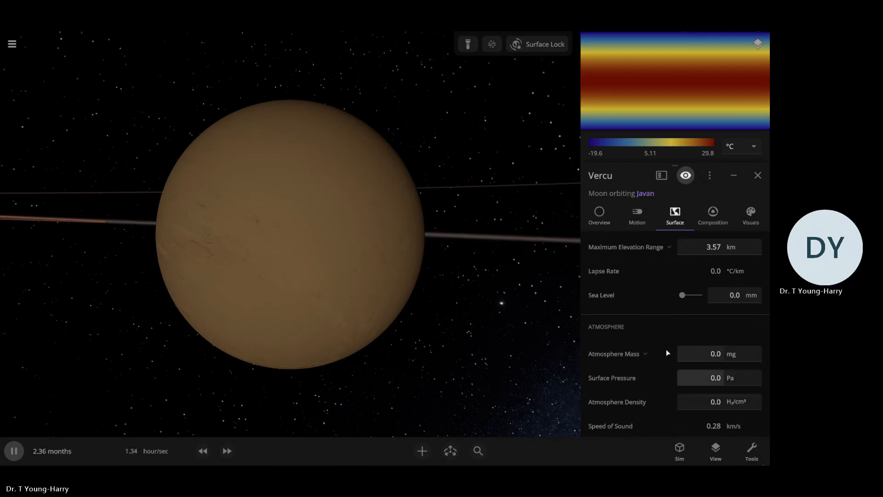
scroll(666, 349, "up", 5)
scroll(722, 299, "up", 2)
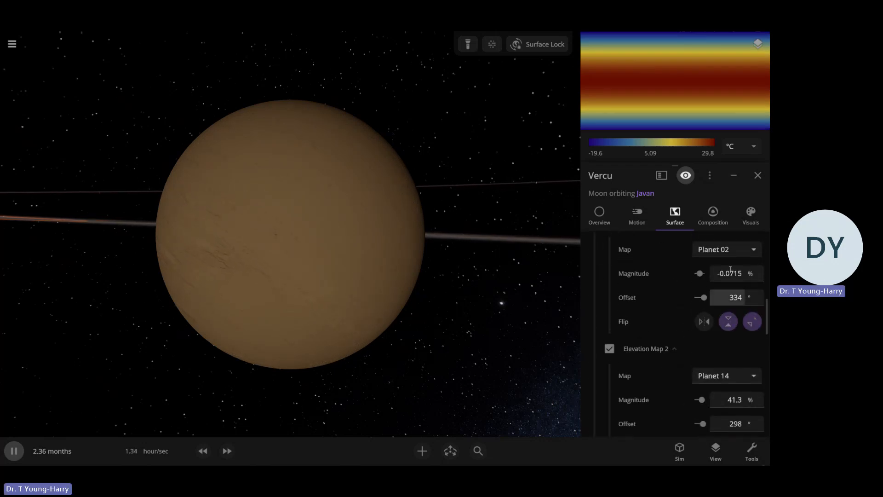
left_click(724, 252)
scroll(728, 246, "up", 3)
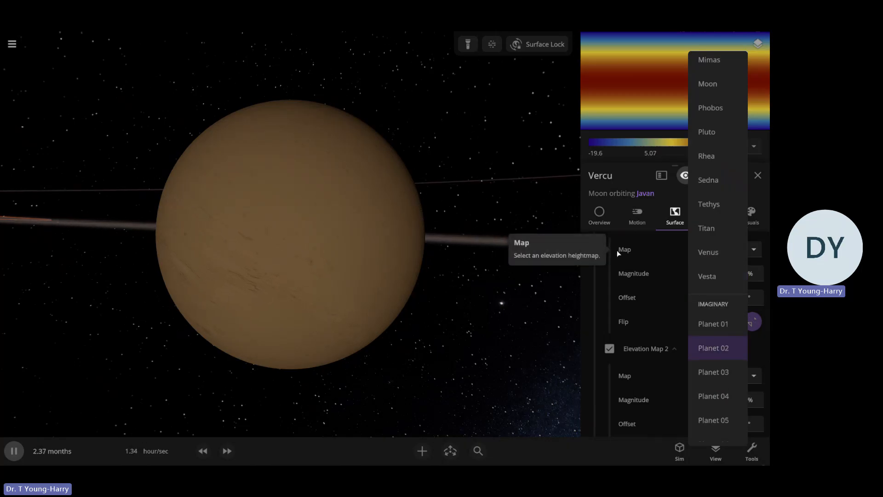
scroll(722, 272, "up", 3)
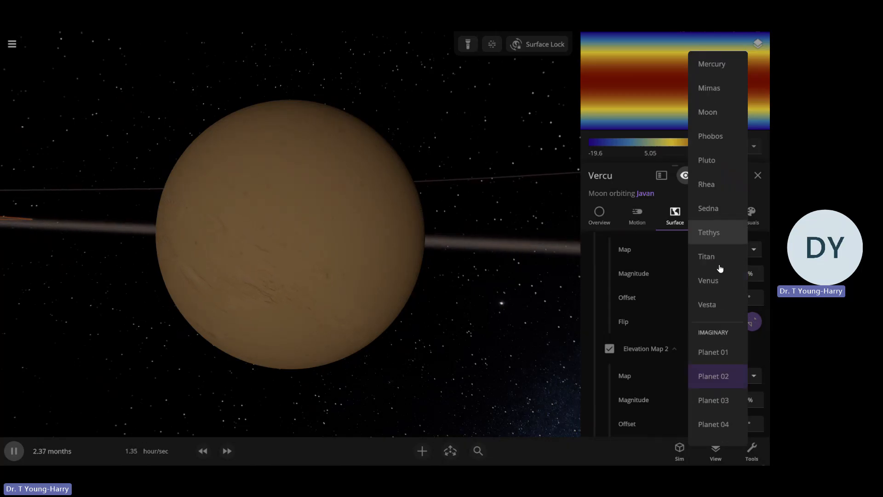
scroll(725, 289, "up", 2)
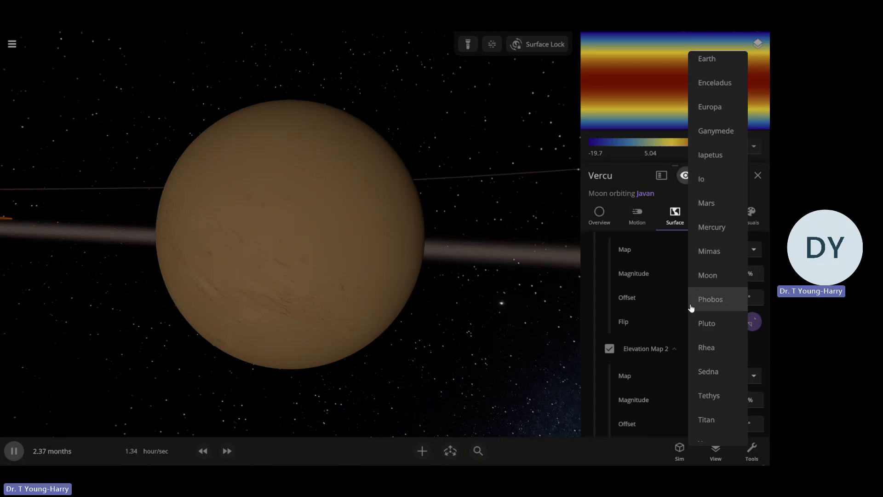
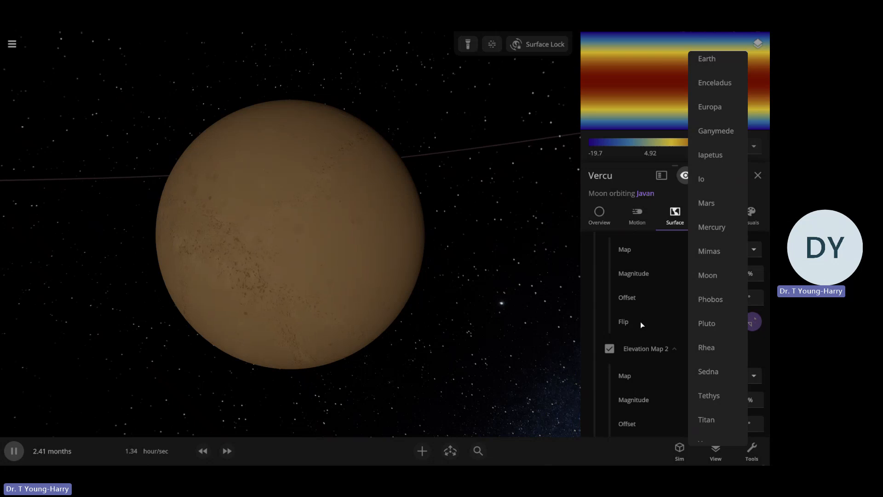
Set Vercu's Elevation Map 1 to Mercury at 7.93% magnitude and Elevation Map 2 to Mimas at -38.7% magnitude
left_click(714, 228)
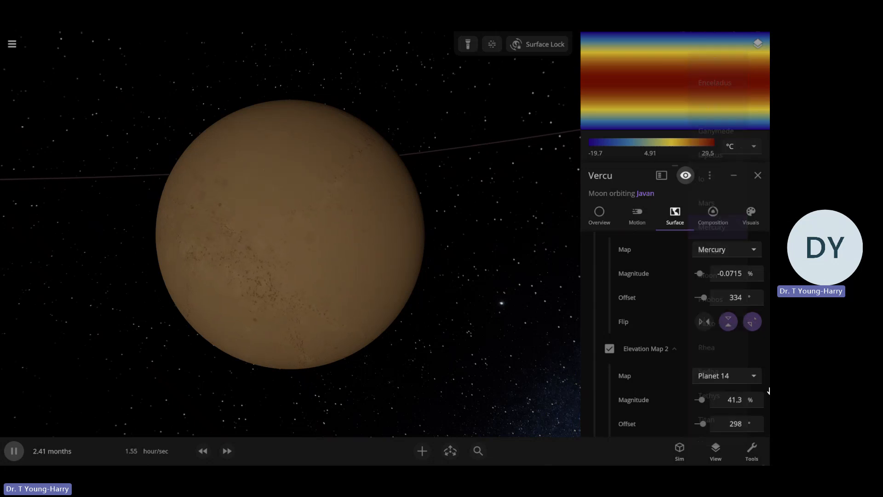
left_click(718, 380)
scroll(720, 374, "up", 5)
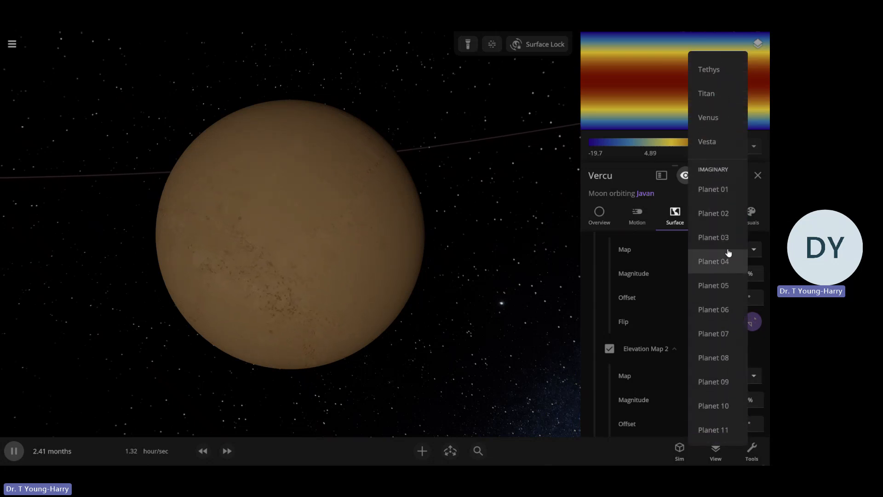
scroll(727, 250, "up", 5)
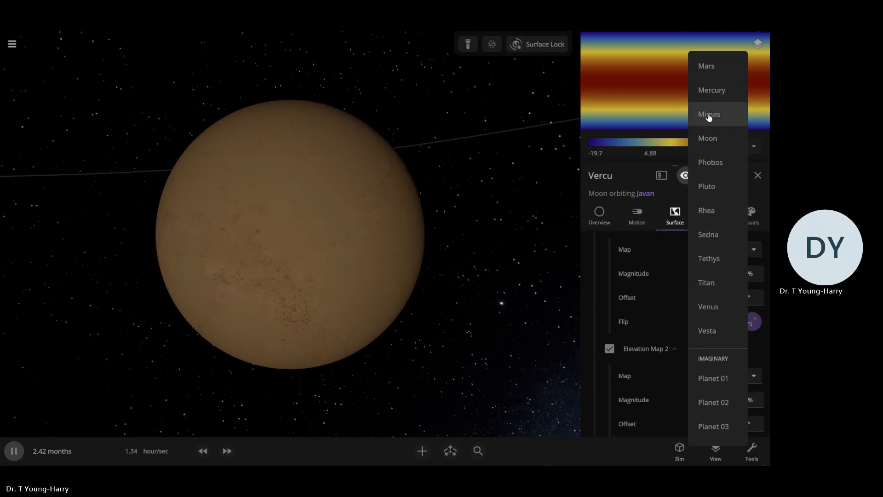
left_click(708, 115)
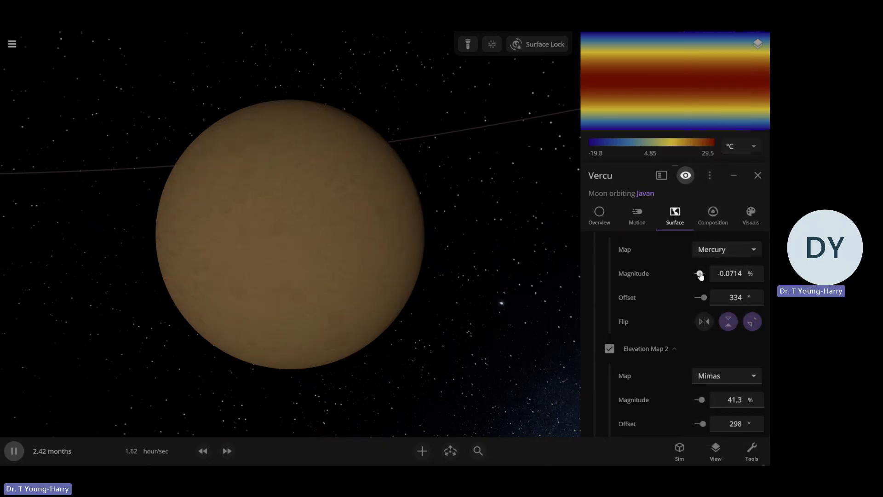
left_click_drag(700, 274, 699, 274)
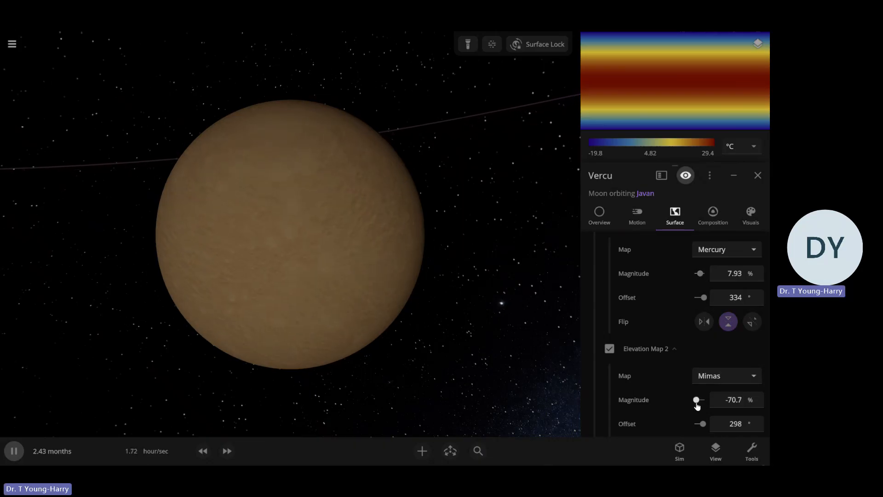
left_click_drag(556, 390, 582, 230)
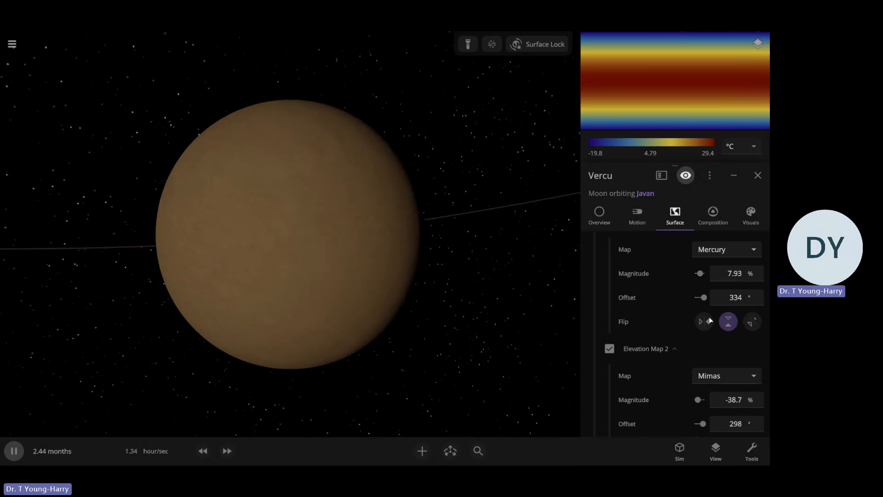
Switch Vercu's surface pressure unit to standard atmospheres and set the pressure to 0.19 atm
scroll(712, 368, "down", 3)
scroll(696, 374, "down", 2)
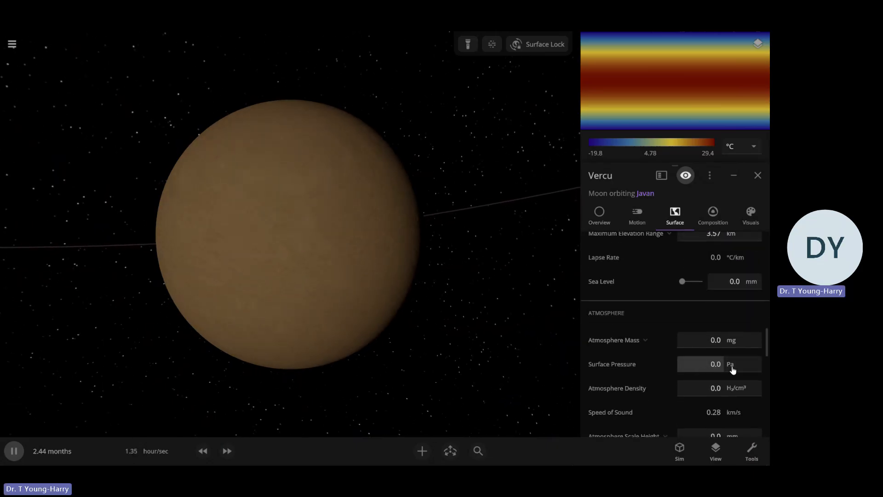
left_click(732, 366)
left_click(700, 269)
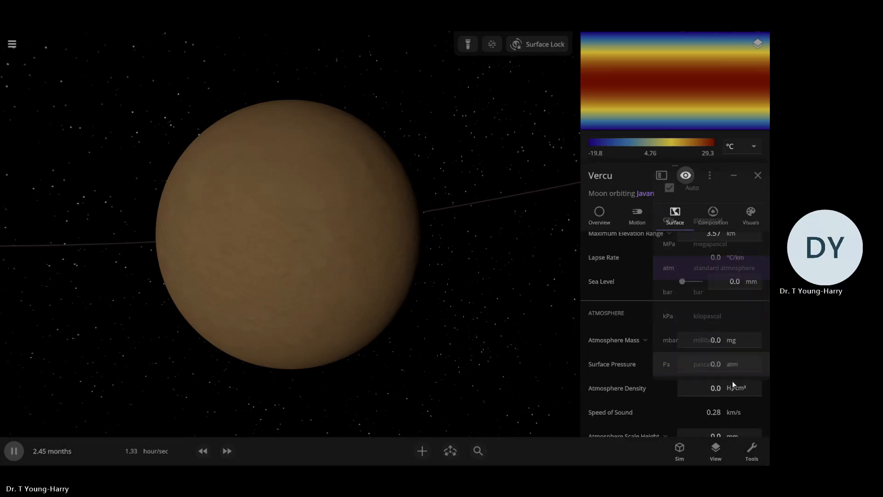
left_click(715, 365)
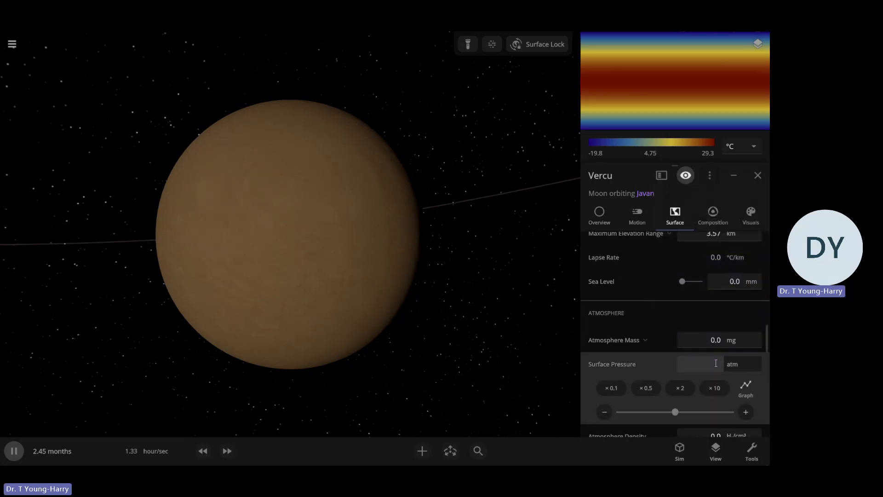
type("0.19")
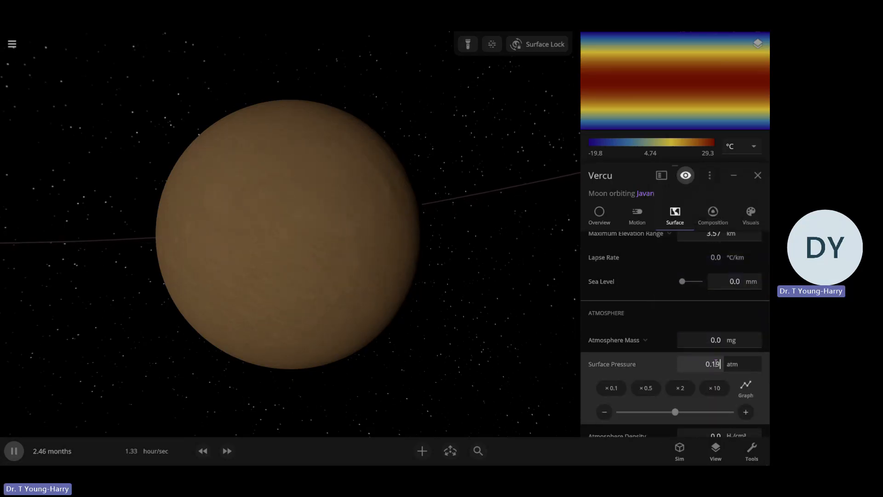
key("Return")
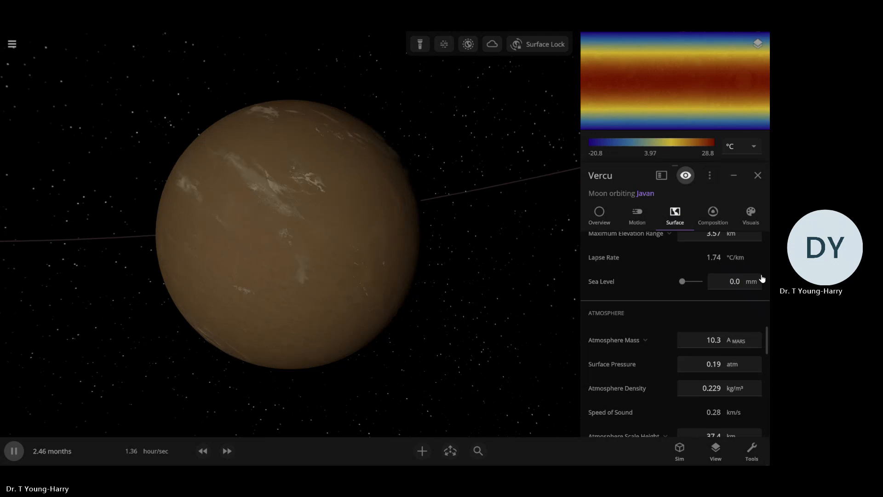
Change the Colors option of Vercu's base color layer to Custom
left_click(757, 231)
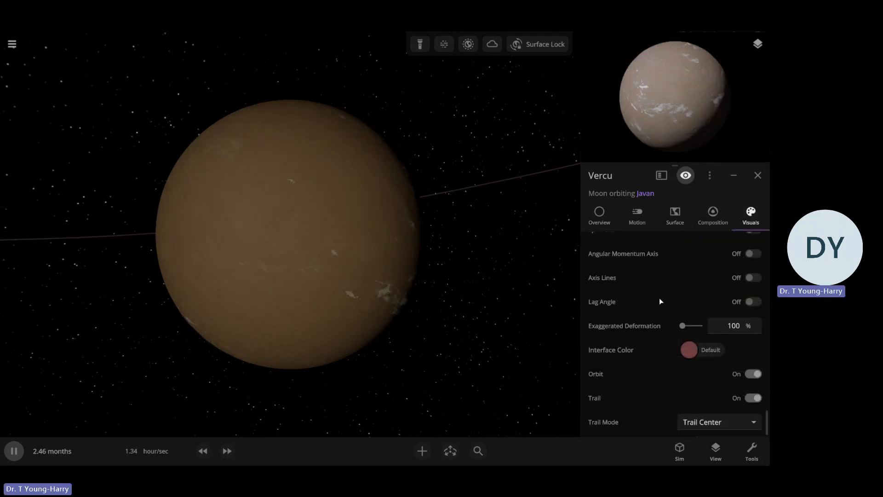
scroll(658, 297, "up", 4)
scroll(661, 300, "up", 5)
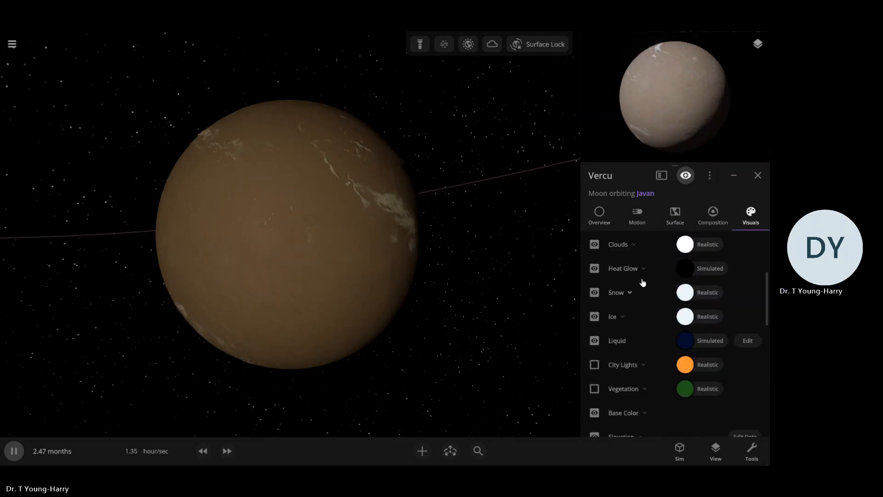
scroll(642, 338, "down", 5)
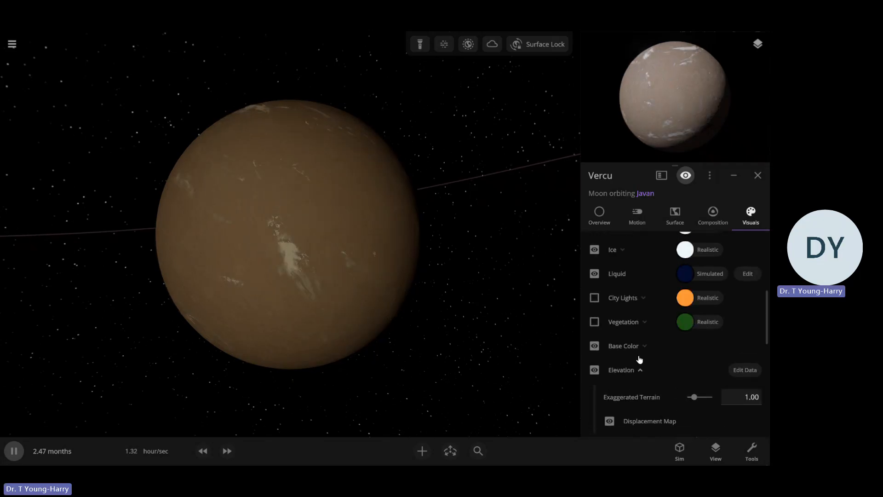
left_click(635, 346)
left_click(711, 397)
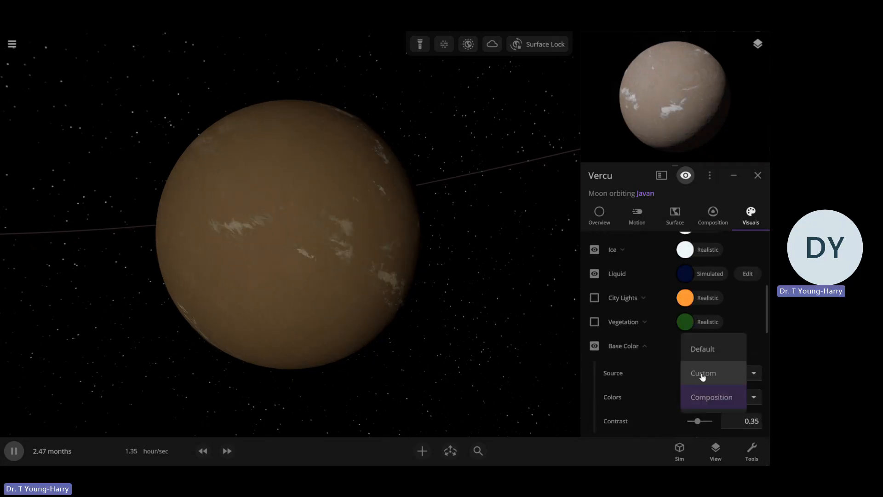
left_click(706, 372)
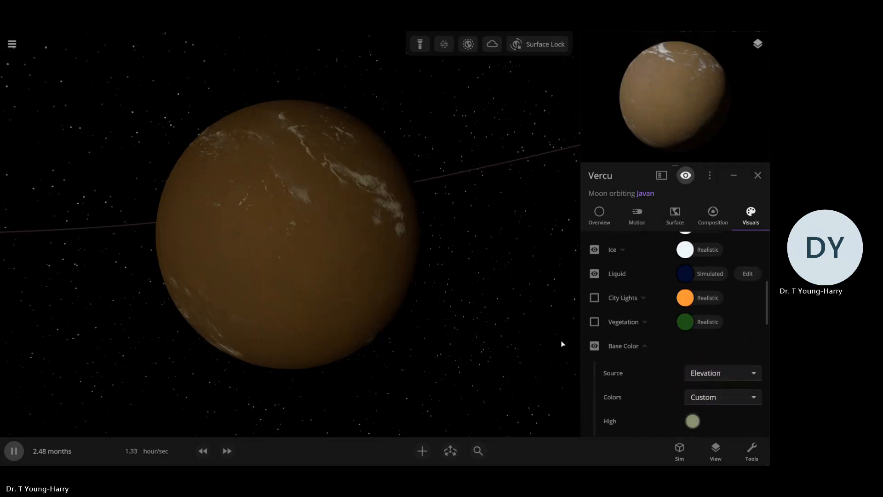
Set the magnitude of Vercu's Elevation Map 1 to 23.9% and Elevation Map 2 to 89.3%
left_click(681, 222)
scroll(667, 299, "down", 3)
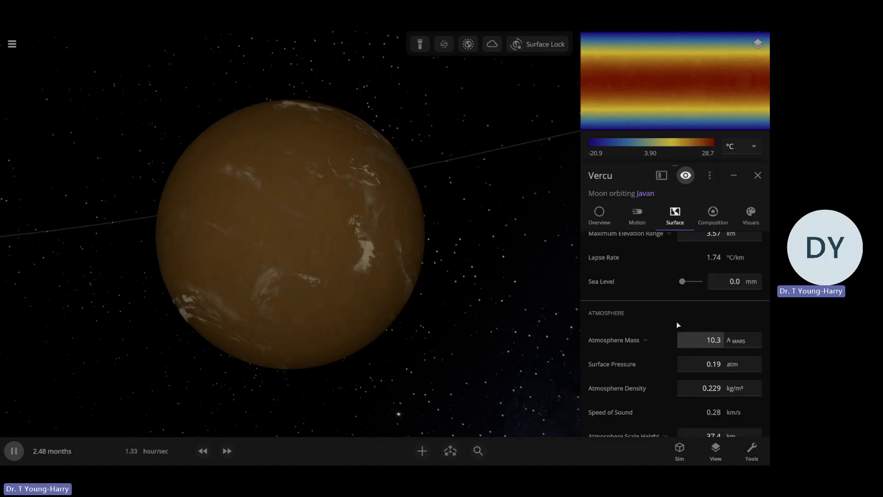
scroll(674, 322, "up", 1)
scroll(675, 324, "down", 1)
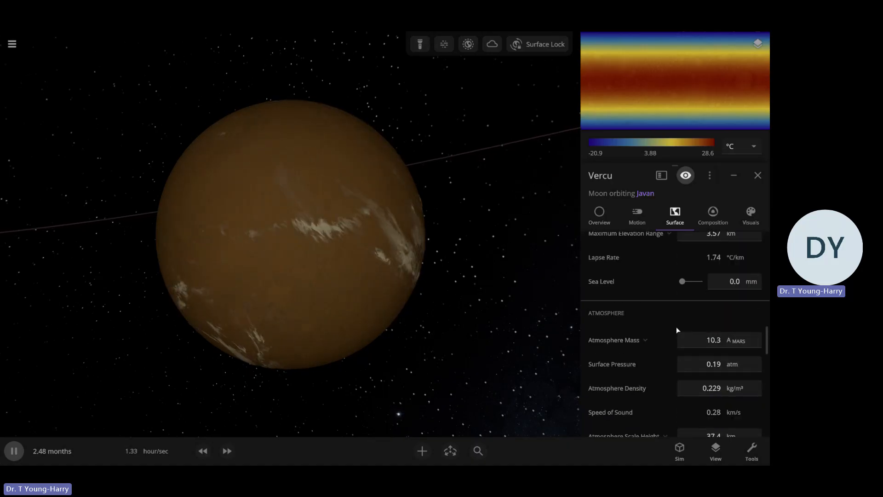
scroll(677, 331, "up", 2)
scroll(695, 344, "down", 1)
scroll(639, 328, "up", 4)
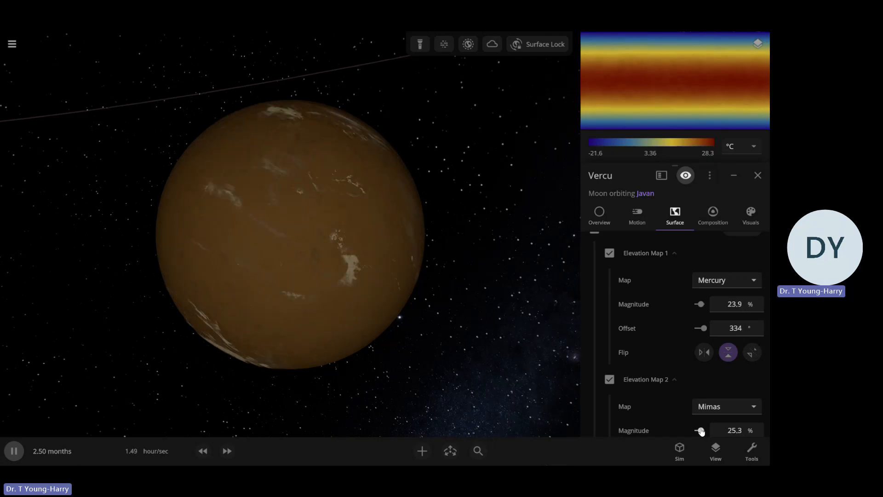
left_click_drag(702, 430, 705, 432)
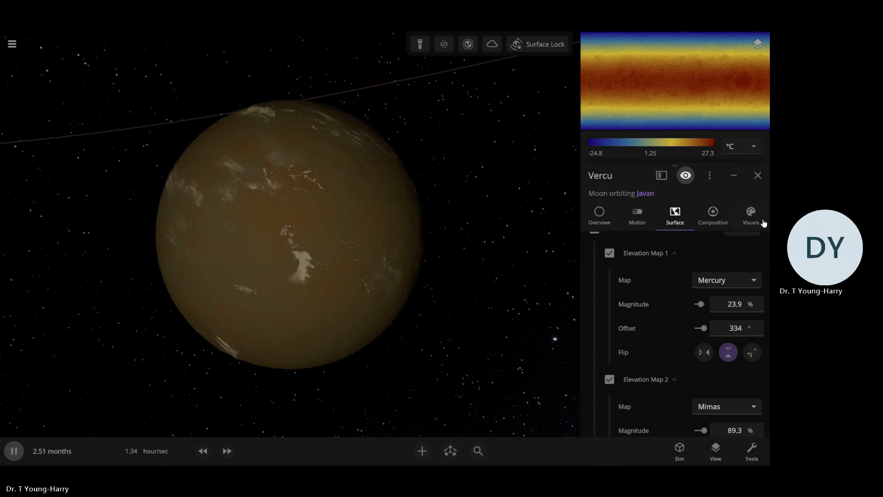
Set the middle elevation color of Vercu's base color to a dark orange-brown
left_click(751, 214)
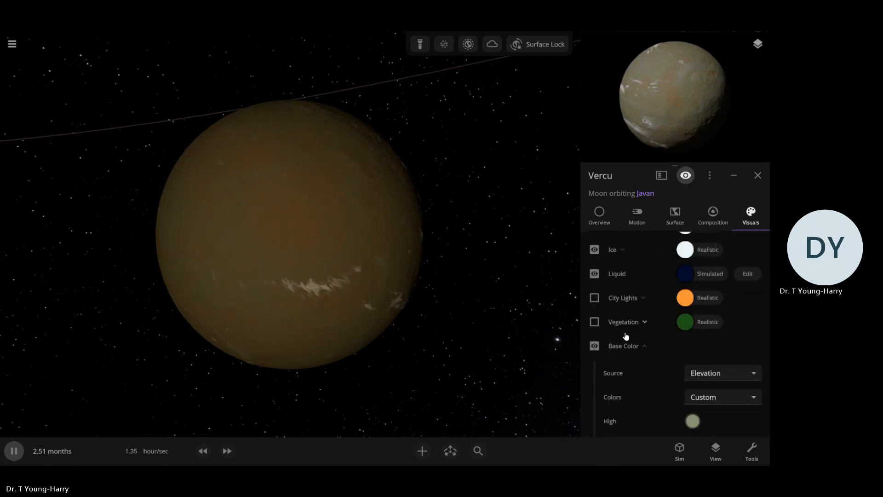
scroll(639, 340, "up", 5)
scroll(641, 350, "up", 2)
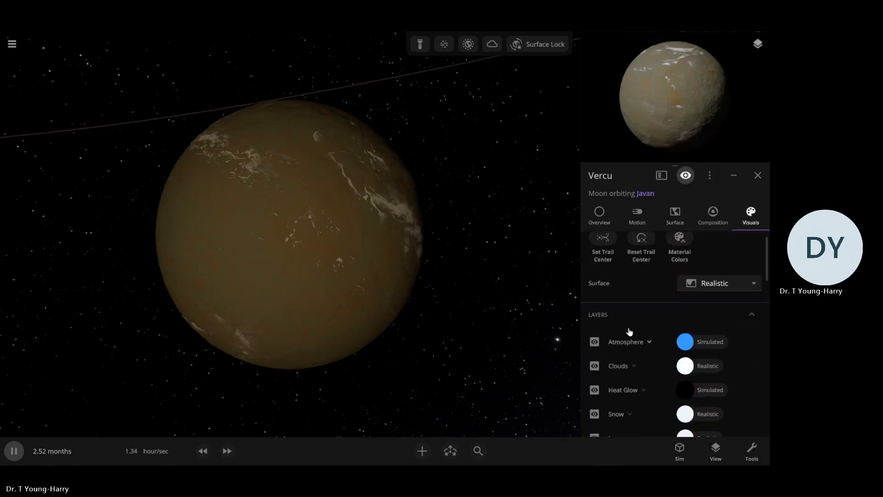
scroll(644, 370, "down", 7)
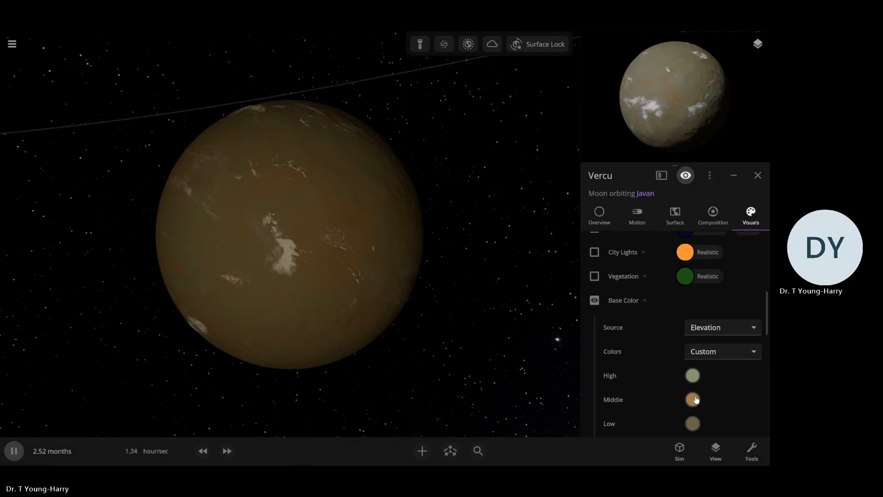
left_click(692, 400)
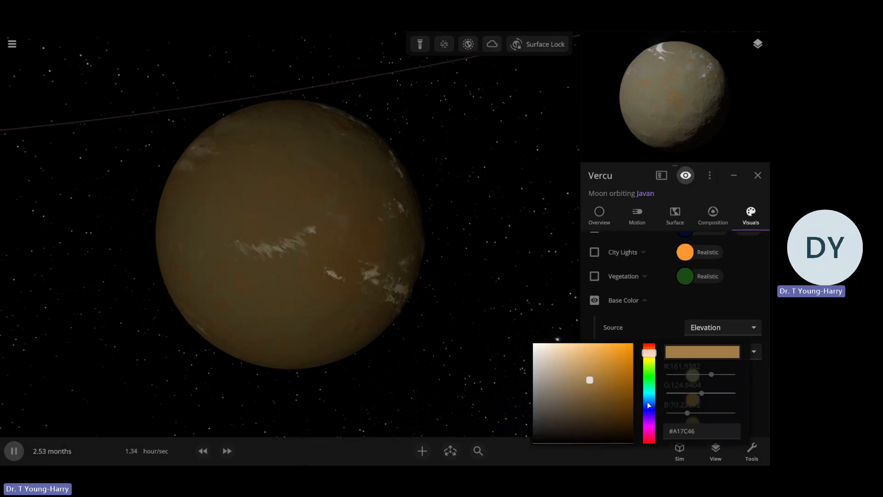
left_click_drag(537, 368, 603, 400)
left_click(681, 352)
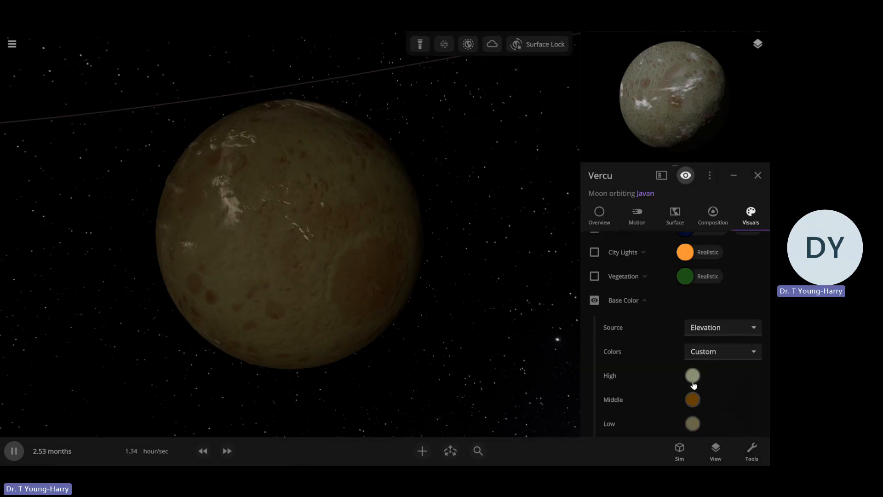
Set the high elevation color of Vercu's base color to near-white #FEFFFB and the low color to white
left_click(692, 375)
left_click_drag(554, 386, 535, 343)
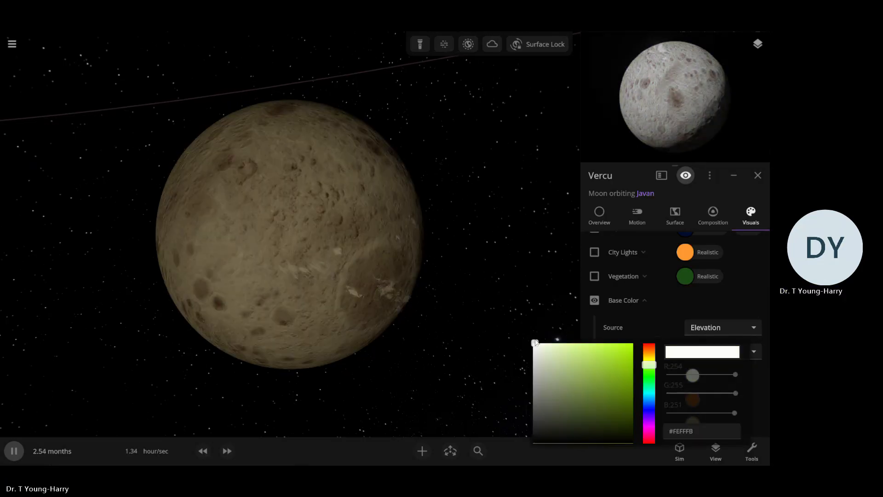
left_click(641, 322)
left_click(693, 423)
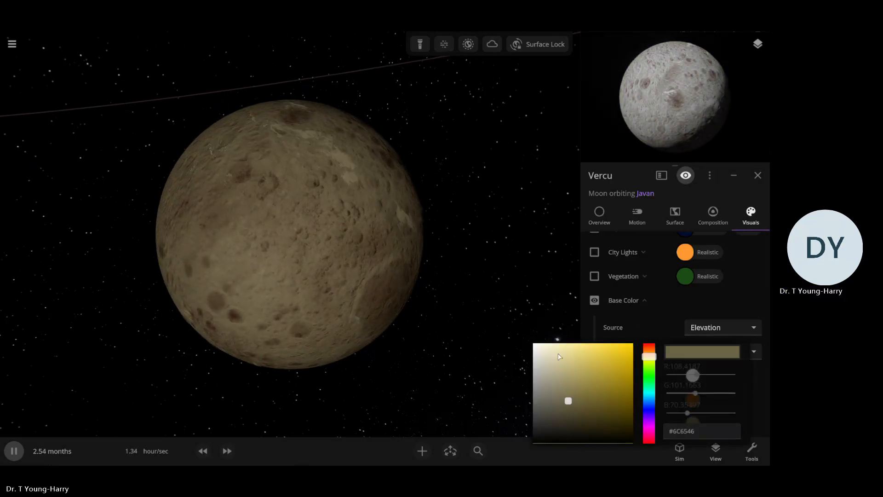
left_click(628, 313)
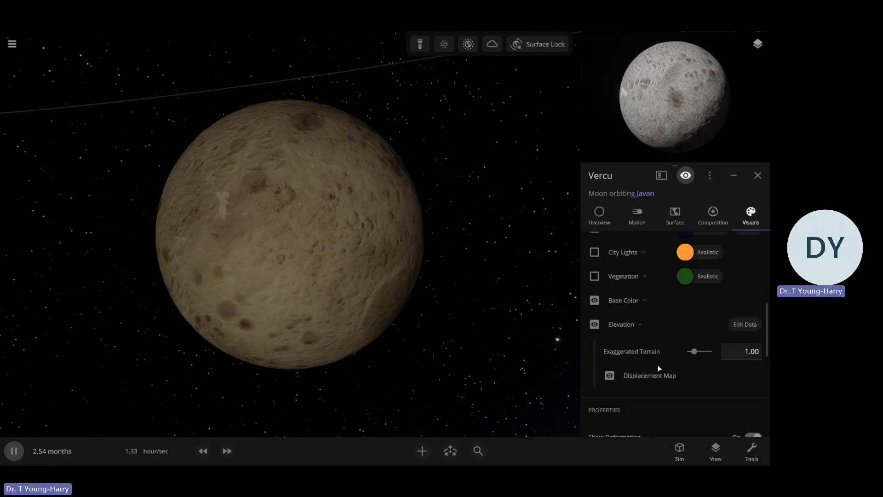
Try a bright green for Vercu's middle elevation color and settle on a dark brown
left_click(633, 304)
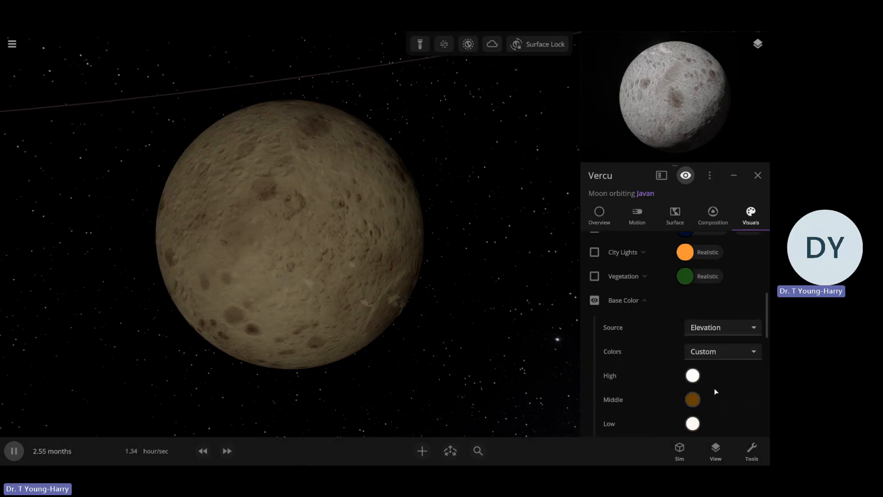
left_click(617, 400)
mouse_move(640, 405)
left_mouse_down()
mouse_move(641, 359)
mouse_move(646, 396)
left_mouse_up()
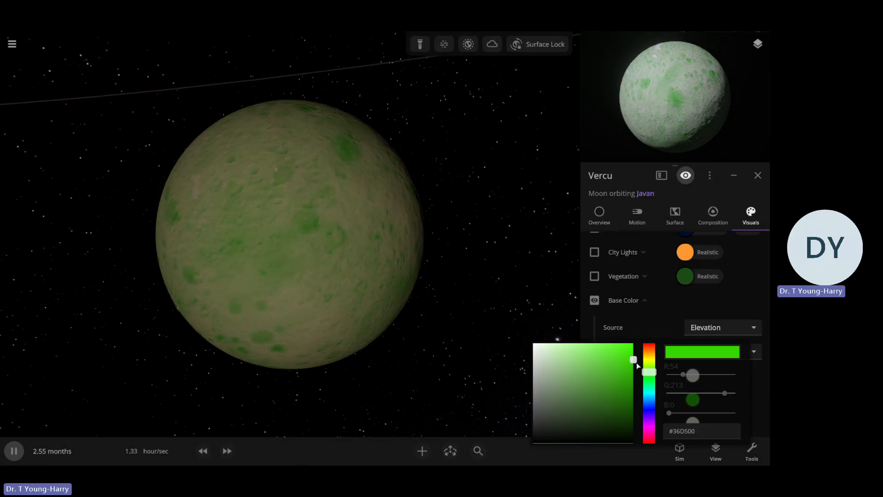
left_click(648, 348)
left_click(617, 387)
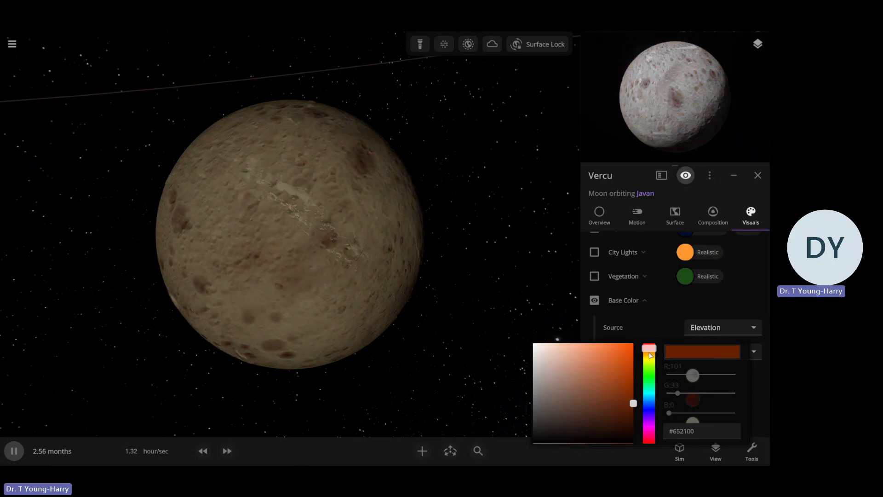
left_click_drag(650, 355, 649, 356)
left_click(625, 329)
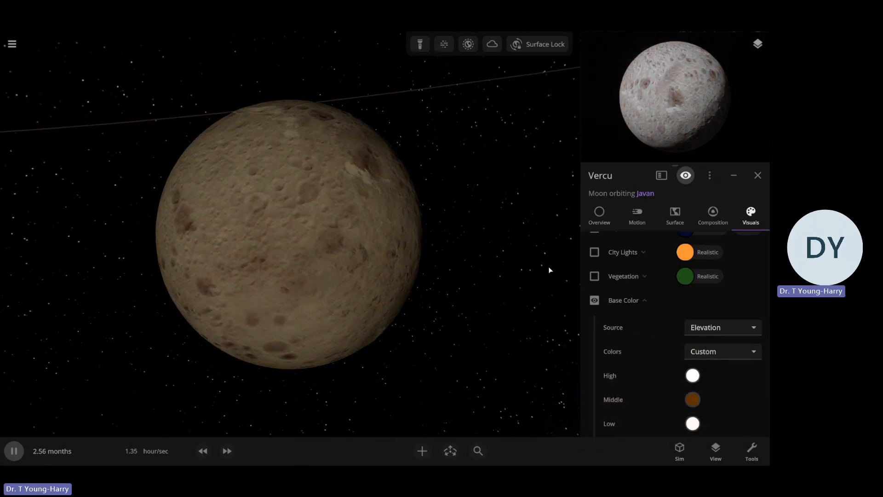
Change the color of Vercu's atmosphere layer to salmon orange #FF8864
scroll(592, 325, "up", 2)
scroll(648, 340, "up", 3)
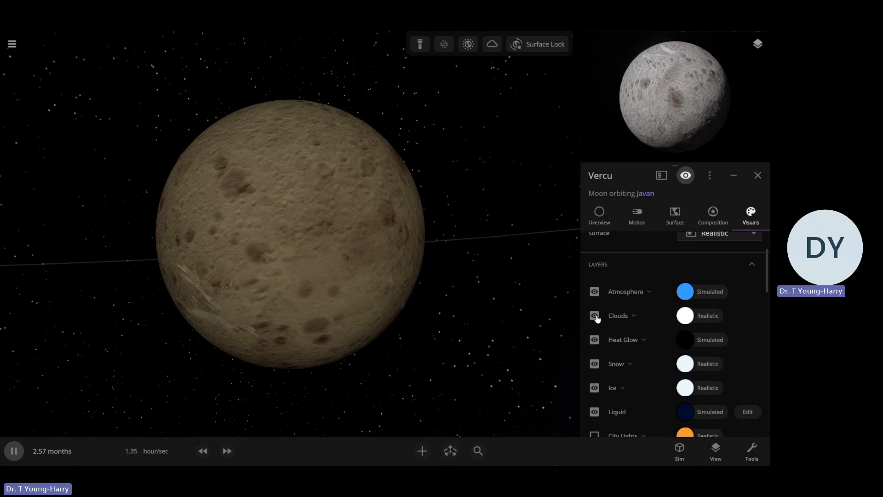
left_click(686, 293)
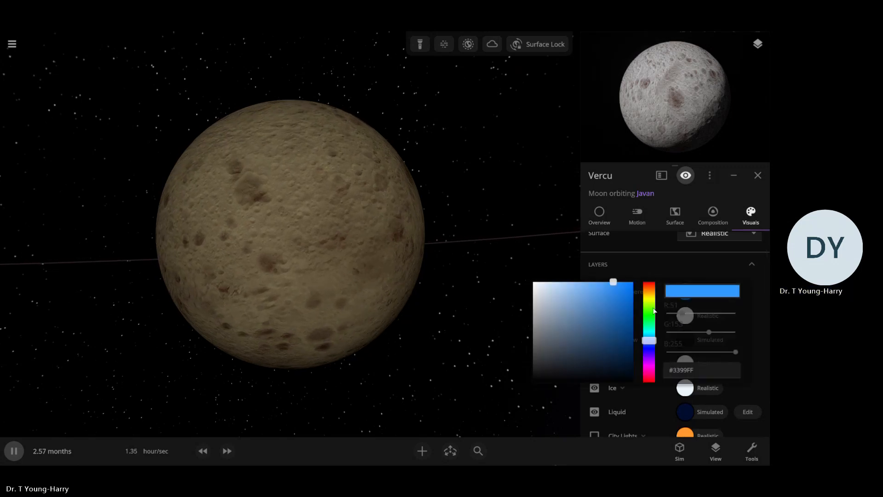
left_click(648, 286)
left_click_drag(601, 296, 594, 281)
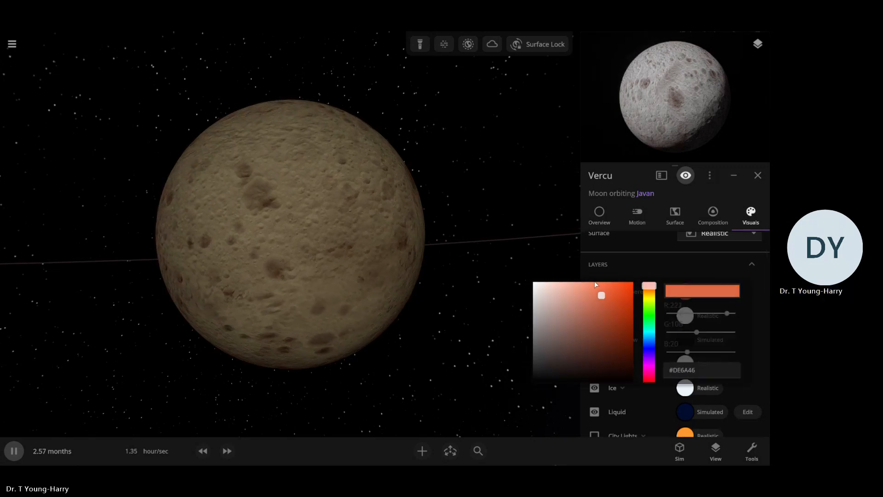
Set the Rayleigh scattering strength of Vercu's atmosphere layer to 50%
left_click(631, 272)
left_click(627, 291)
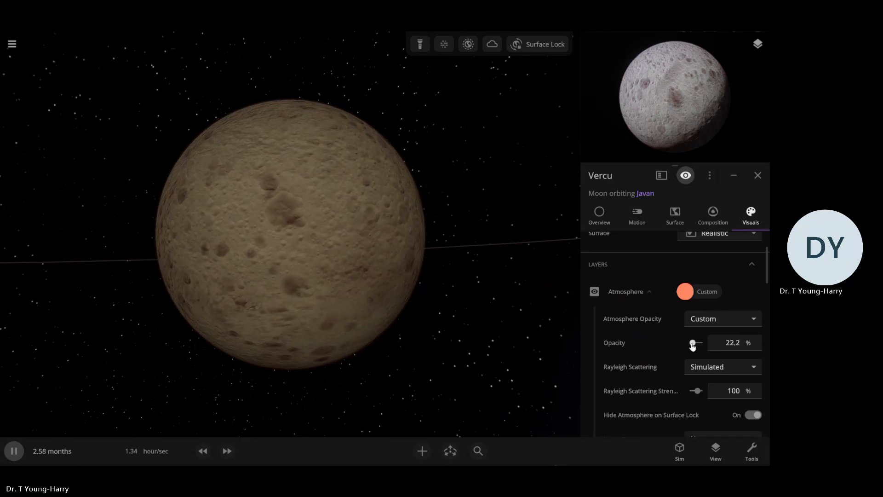
left_click(733, 390)
key("BackSpace")
type("50")
key("Return")
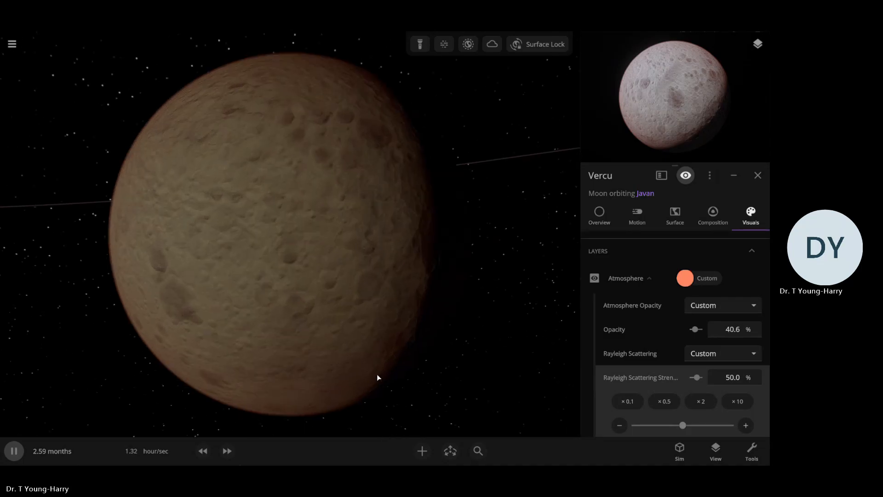
Change the color of Vercu's atmosphere layer to white and collapse the layer's settings
left_click(685, 278)
left_click(533, 269)
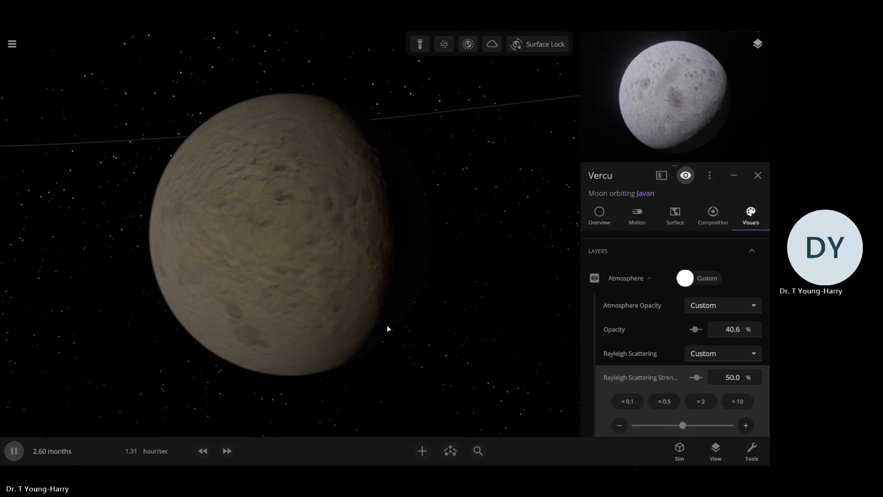
scroll(366, 334, "up", 3)
scroll(367, 334, "down", 5)
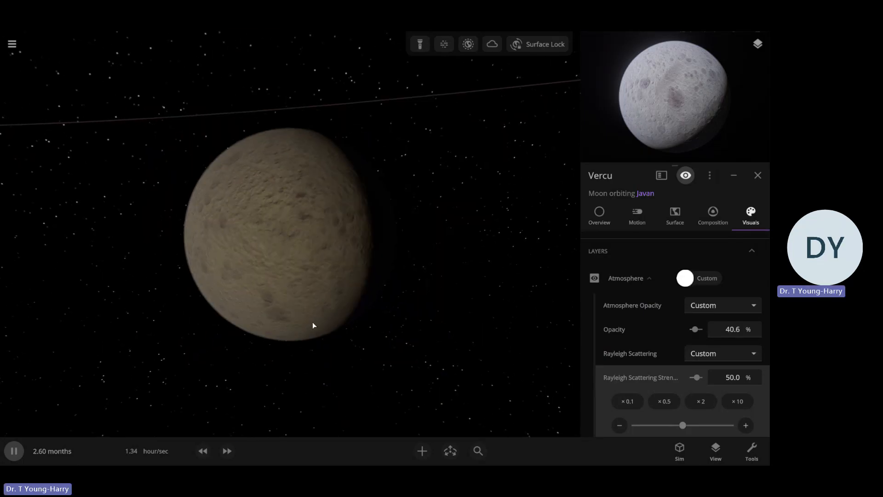
left_click(632, 280)
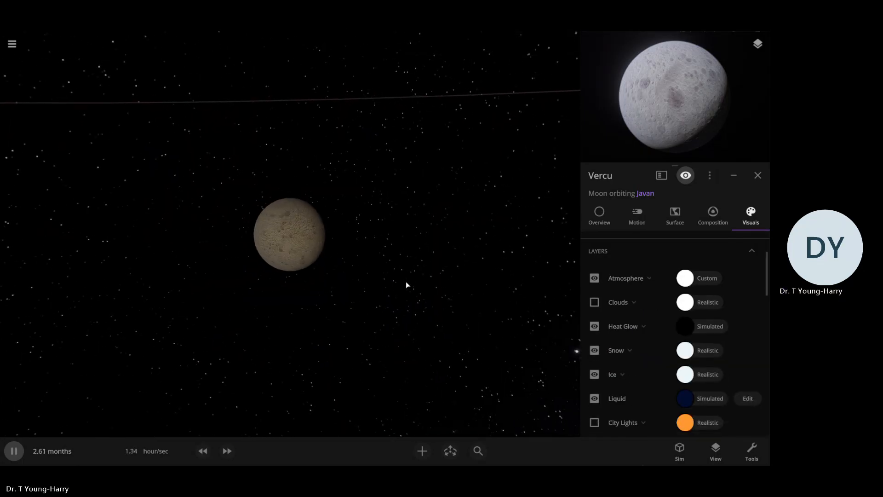
Rename the moon Vercu as Vercan
scroll(405, 284, "up", 3)
left_click(599, 214)
left_click(717, 315)
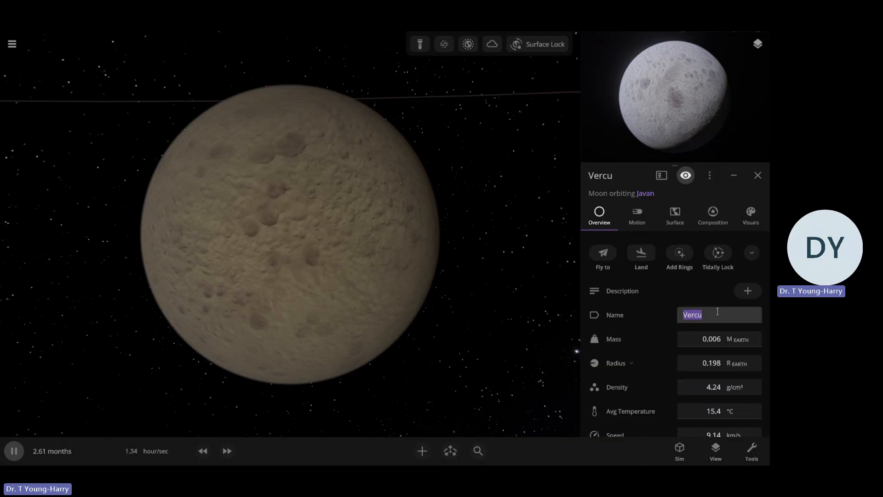
key("BackSpace")
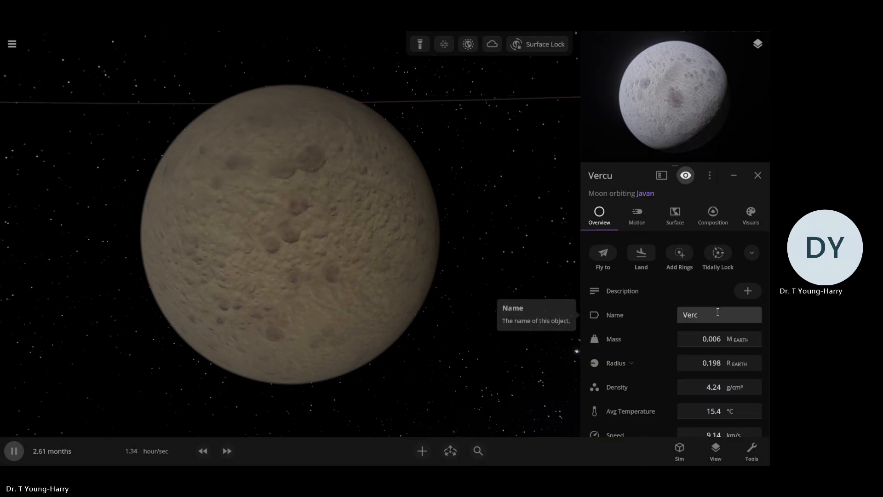
type("an")
key("Return")
left_click(453, 303)
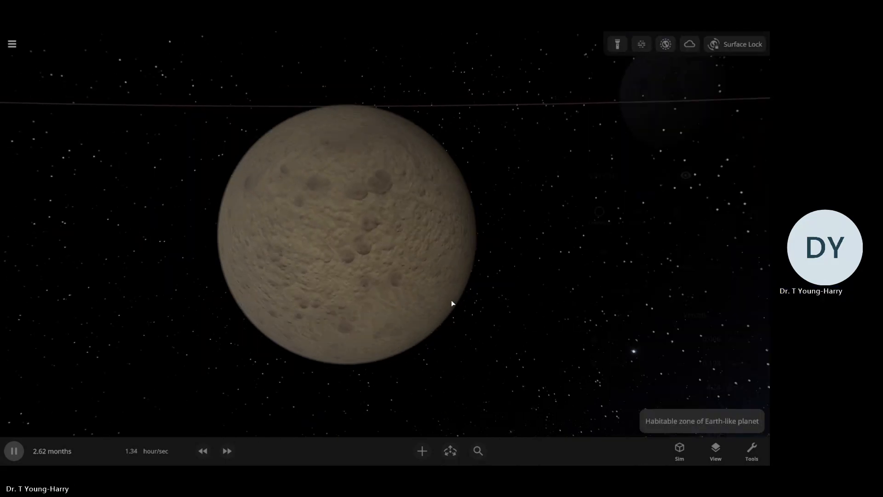
scroll(453, 300, "down", 5)
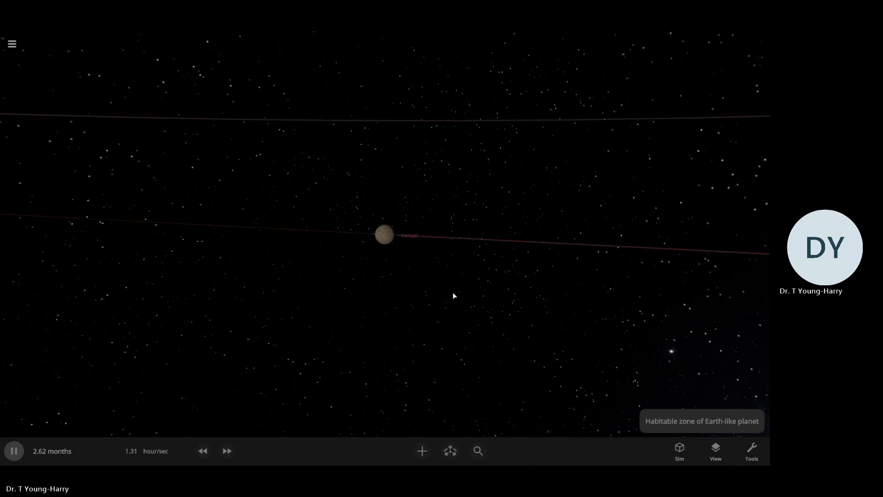
Set Vercan's interface color, used for its orbit line and label, to near-white
left_click(386, 235)
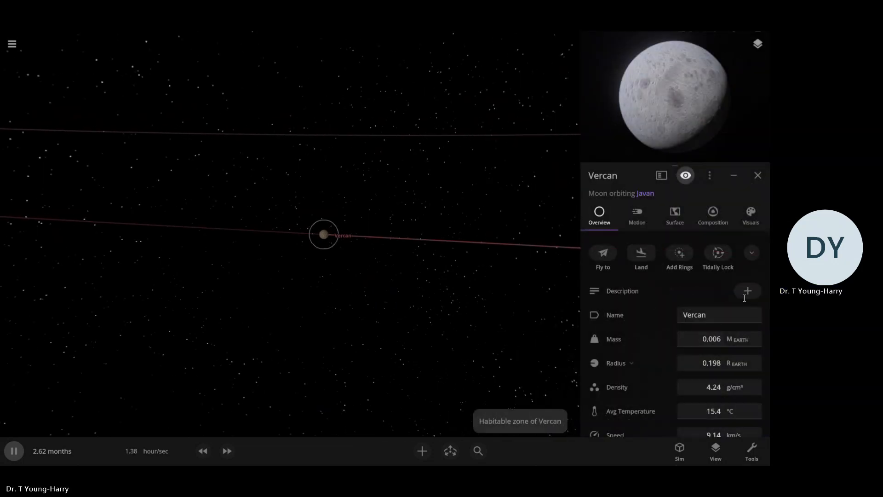
left_click(750, 216)
scroll(662, 309, "down", 3)
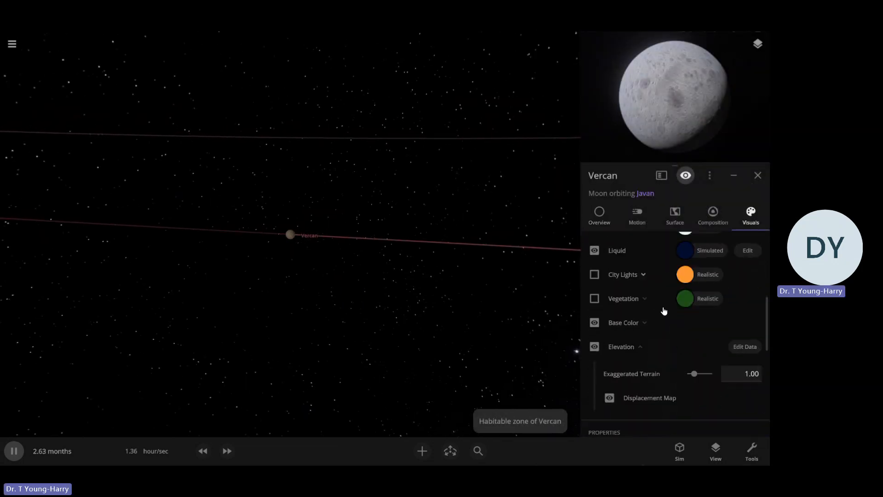
left_click(646, 286)
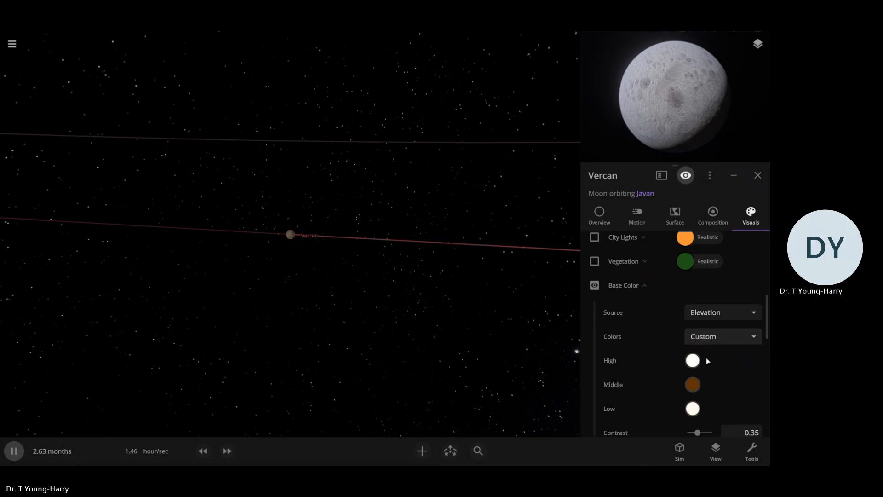
scroll(703, 381, "down", 10)
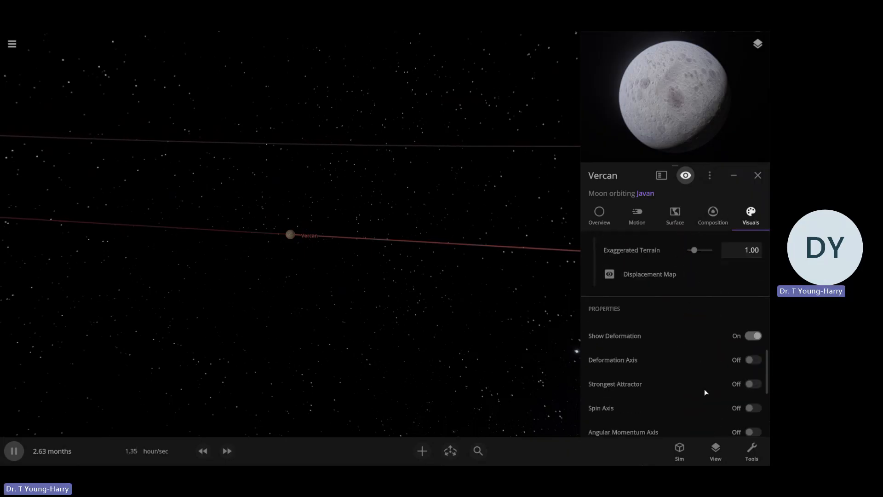
scroll(707, 398, "down", 3)
left_click(689, 356)
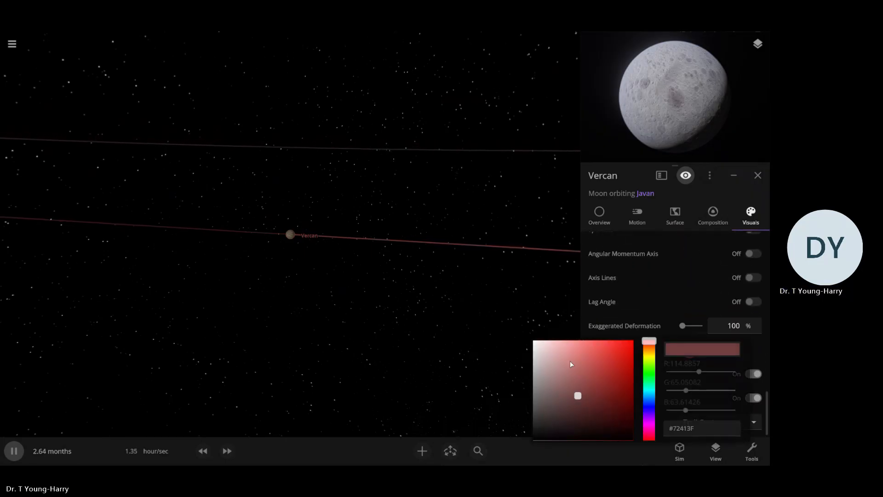
left_click_drag(571, 364, 533, 353)
left_click(559, 326)
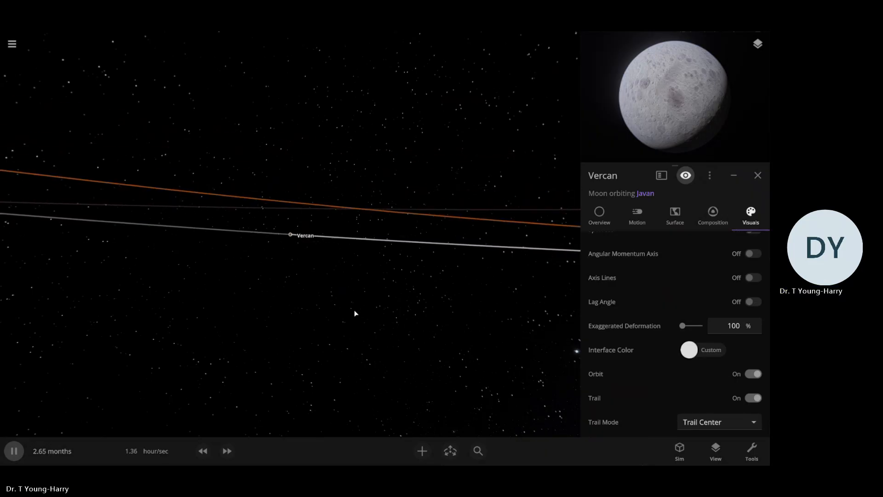
Rename Eris Tus, the moon on Javan's outermost orbit, as Tus
left_click_drag(354, 310, 384, 258)
scroll(378, 316, "down", 5)
left_click_drag(378, 317, 377, 312)
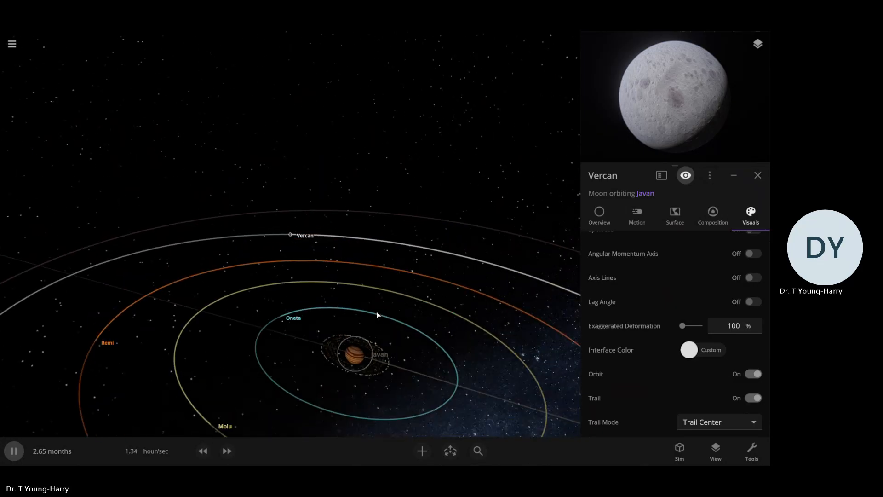
scroll(371, 316, "down", 6)
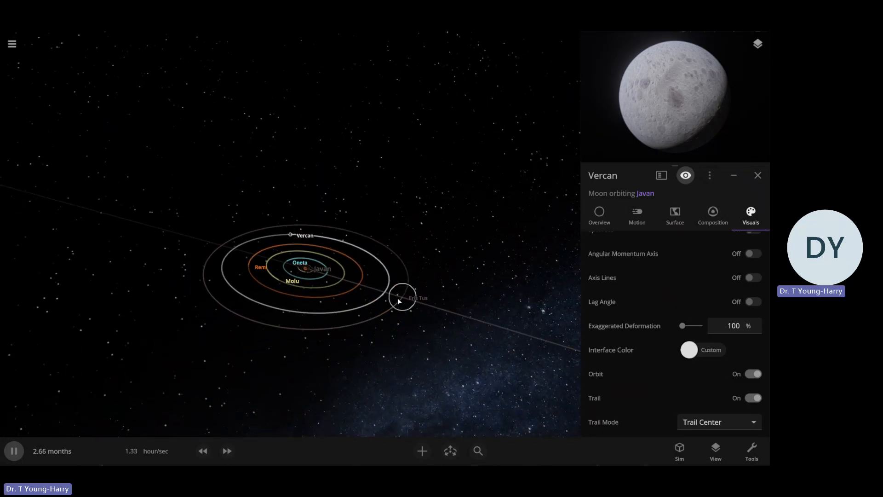
double_click(402, 295)
scroll(406, 325, "up", 10)
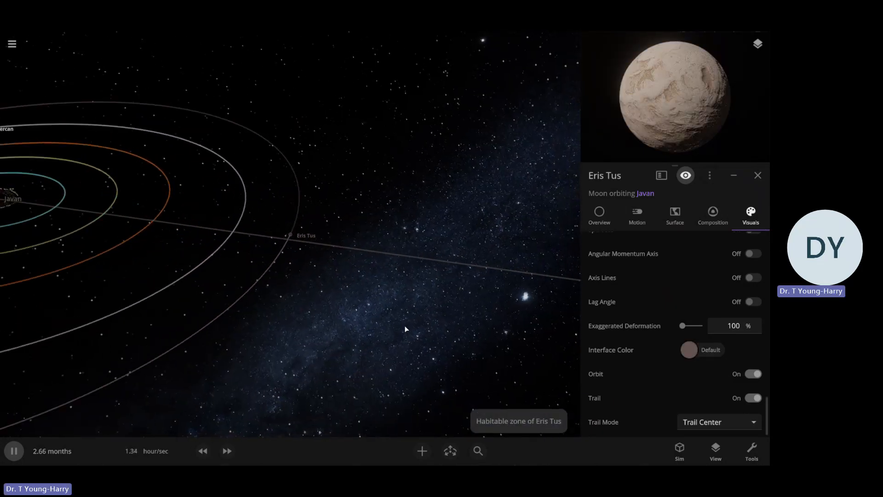
scroll(405, 328, "up", 5)
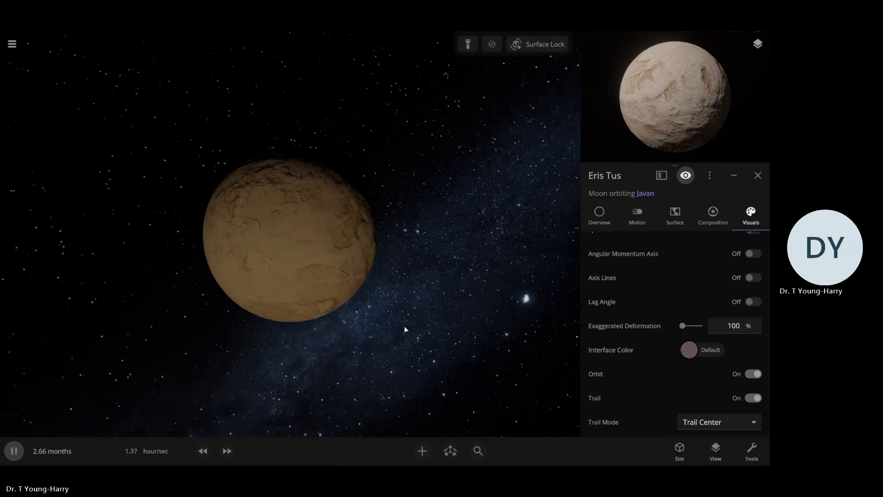
scroll(404, 328, "up", 4)
scroll(405, 328, "down", 3)
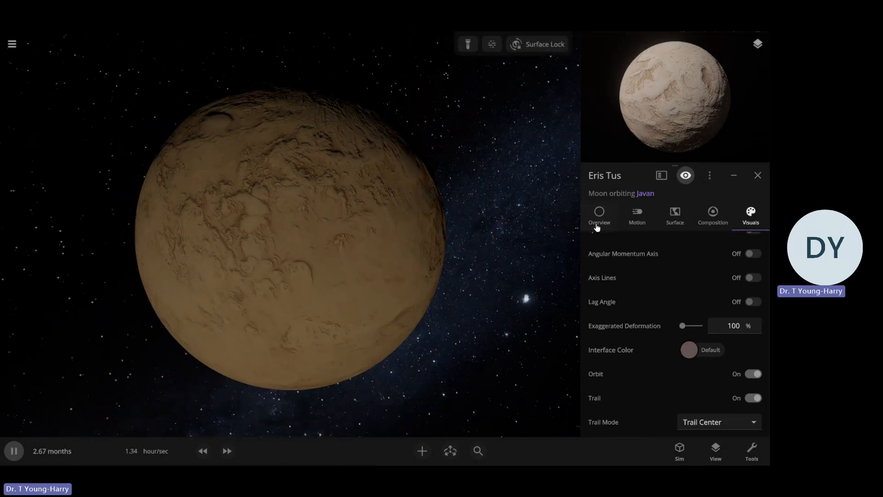
left_click(599, 214)
left_click(733, 316)
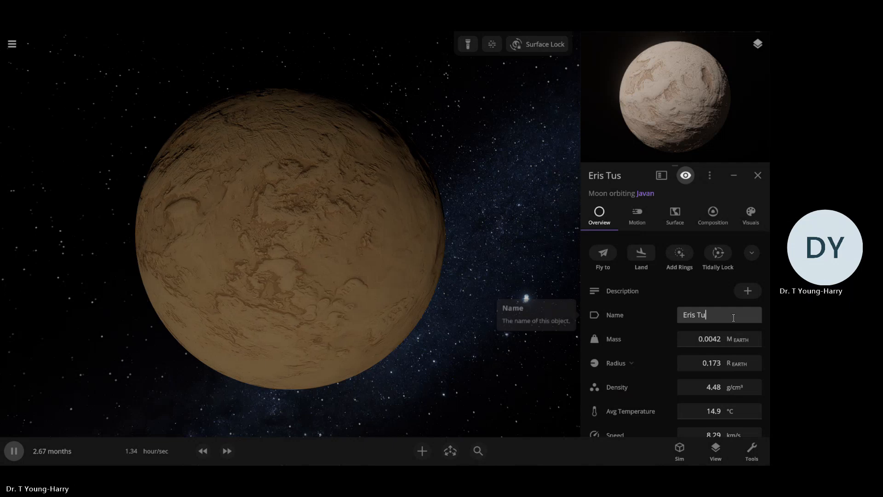
key("BackSpace")
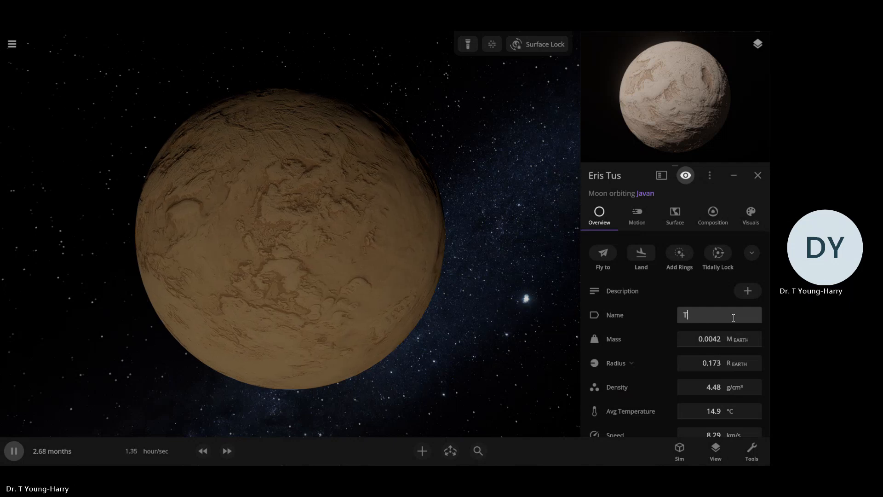
left_click(509, 347)
left_click_drag(509, 348, 372, 263)
left_click(372, 266)
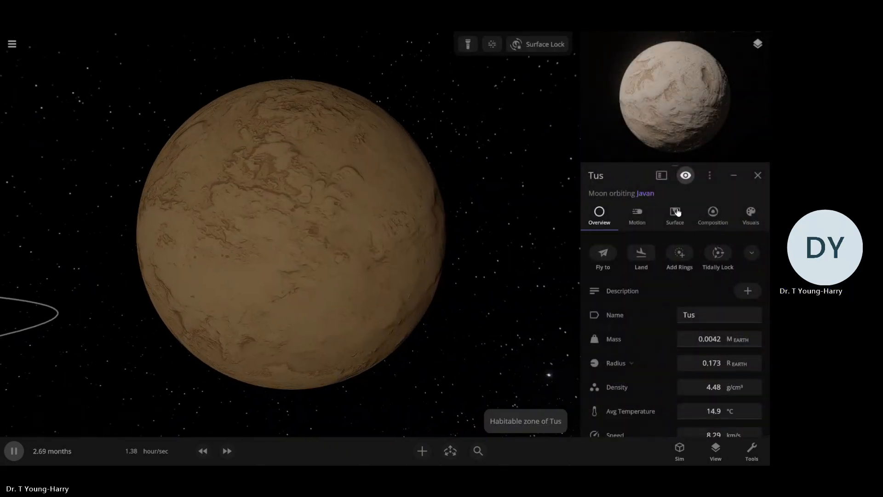
Set Elevation Map 1 of Tus's surface to Vesta with a magnitude of 31.9%
left_click(677, 213)
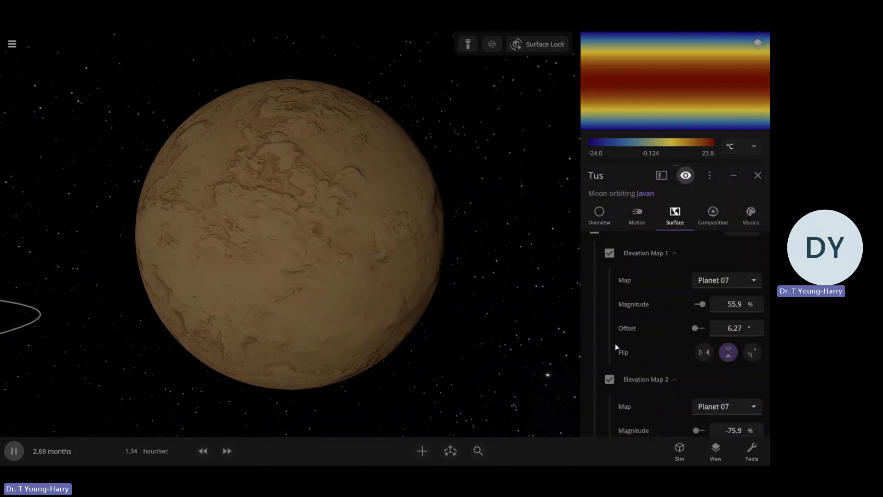
scroll(616, 341, "up", 2)
scroll(616, 340, "down", 2)
scroll(617, 341, "up", 2)
scroll(616, 340, "down", 2)
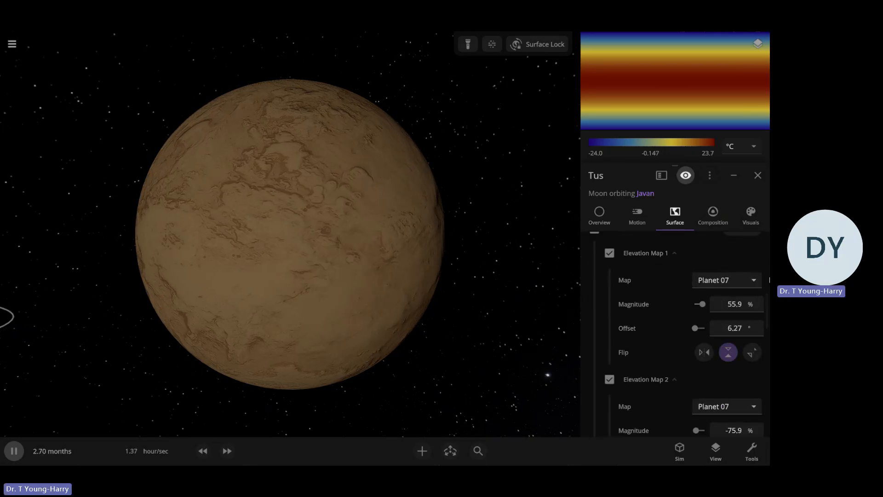
left_click(738, 282)
scroll(736, 253, "up", 4)
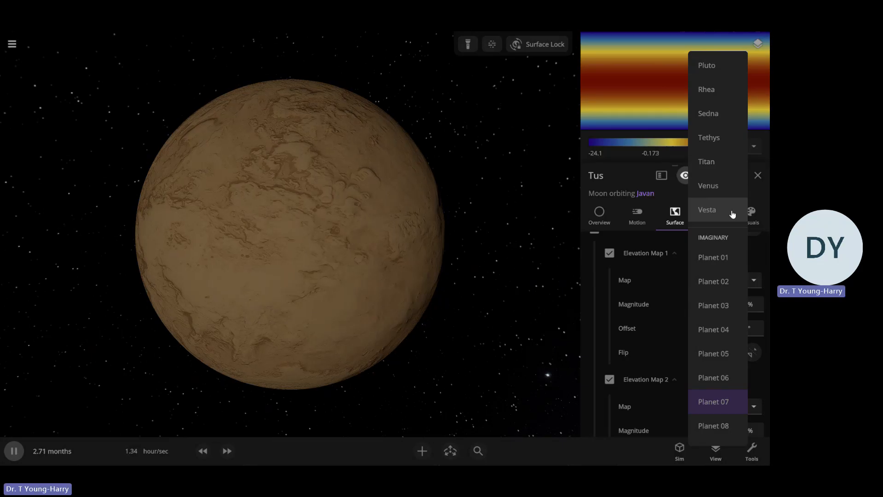
left_click(732, 212)
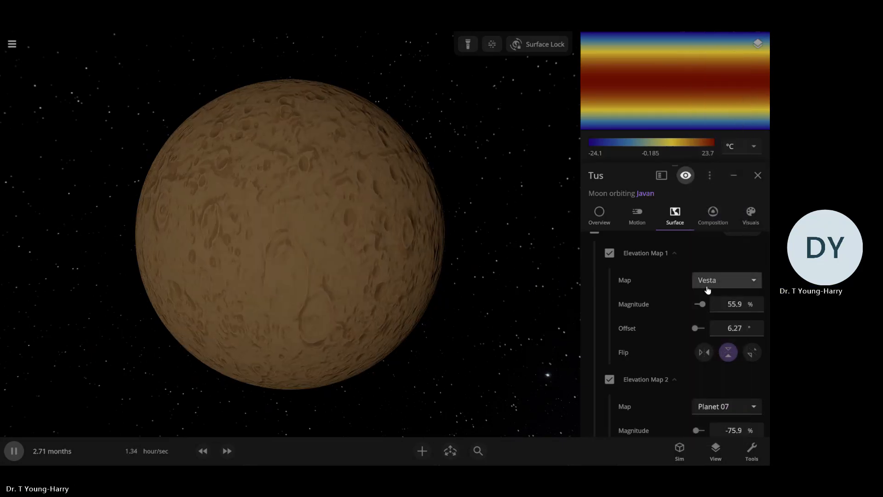
left_click_drag(698, 312, 702, 312)
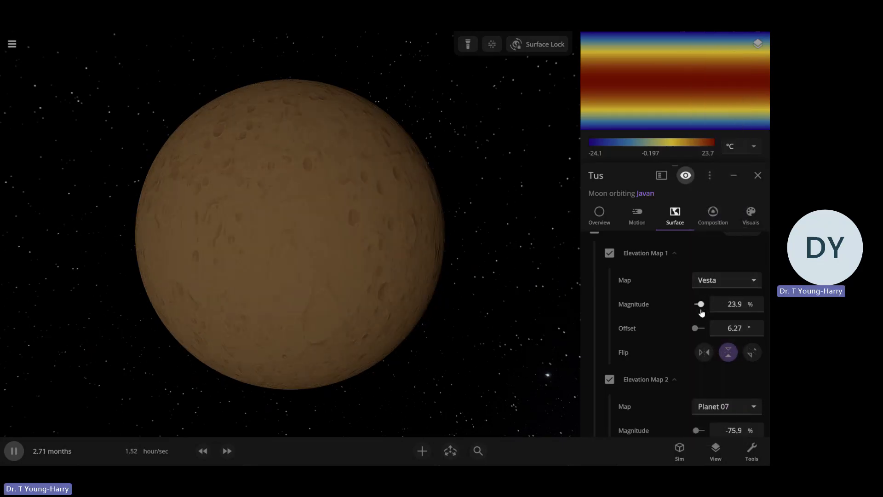
Set Elevation Map 2 of Tus's surface to Planet 15 with a magnitude of 68.1%
left_click(722, 404)
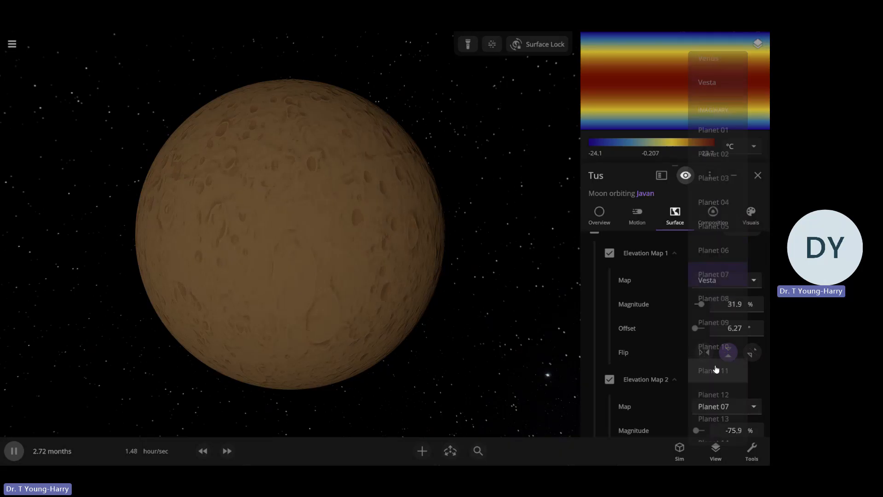
left_click(713, 440)
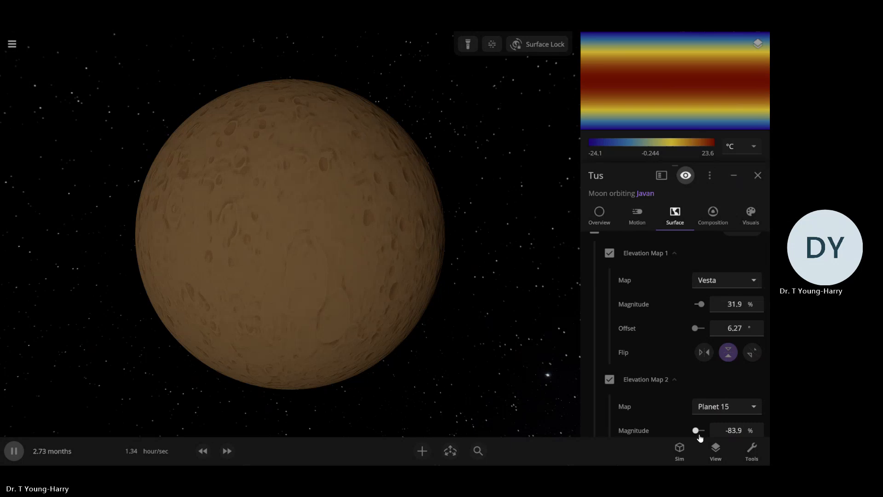
left_click(704, 433)
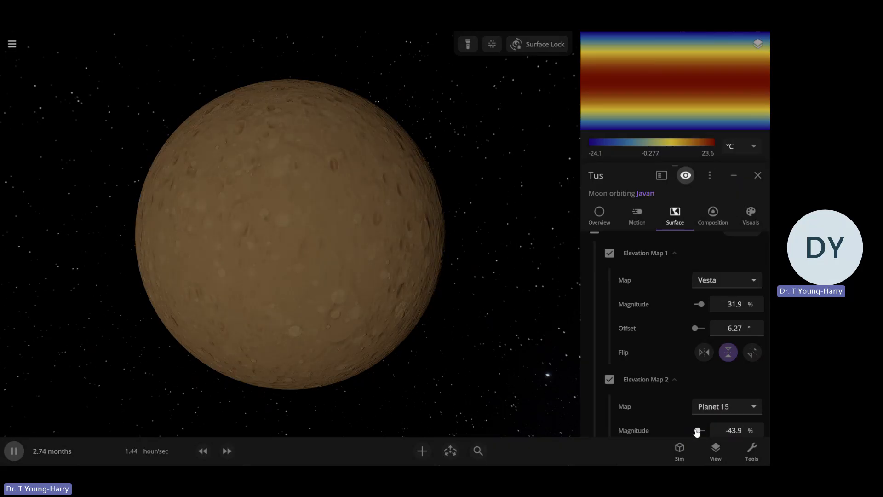
left_click_drag(694, 432, 696, 431)
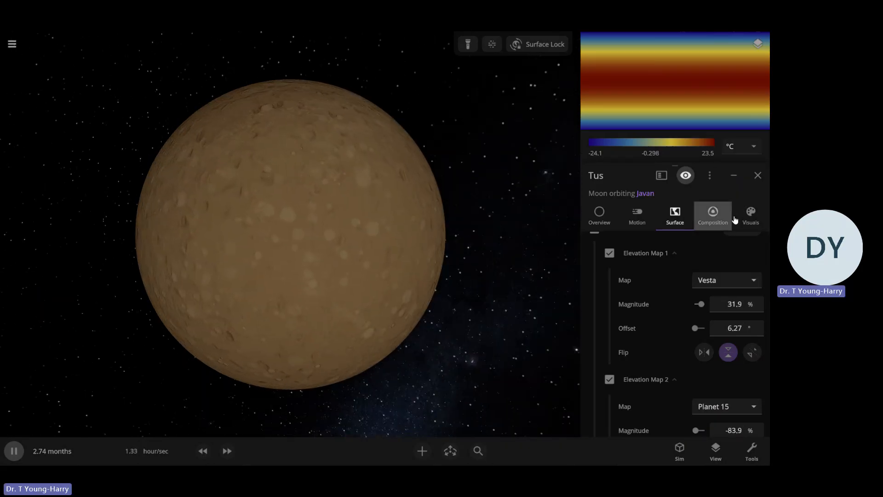
left_click_drag(694, 431, 703, 432)
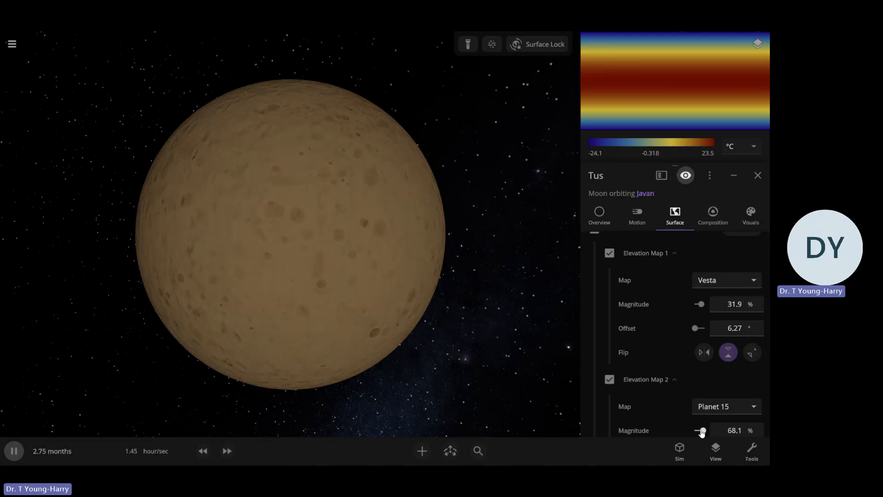
Set Tus's atmospheric surface pressure to 1.00 atm
left_click(675, 224)
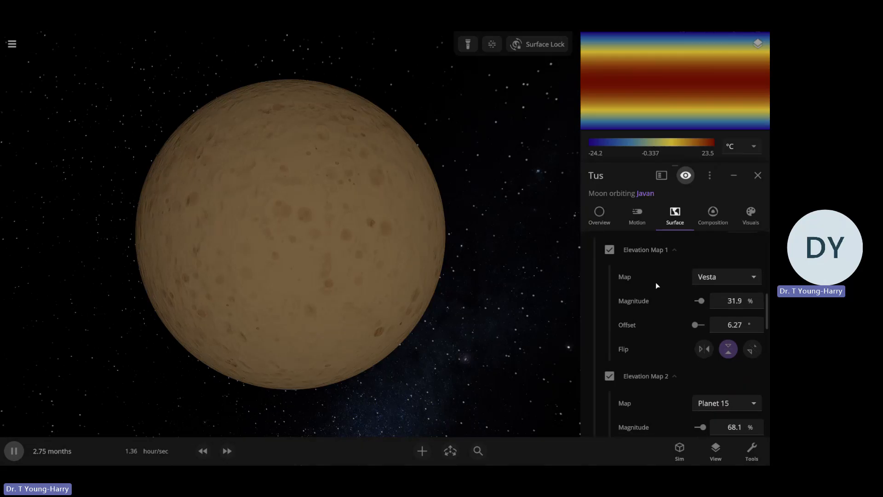
scroll(655, 283, "down", 7)
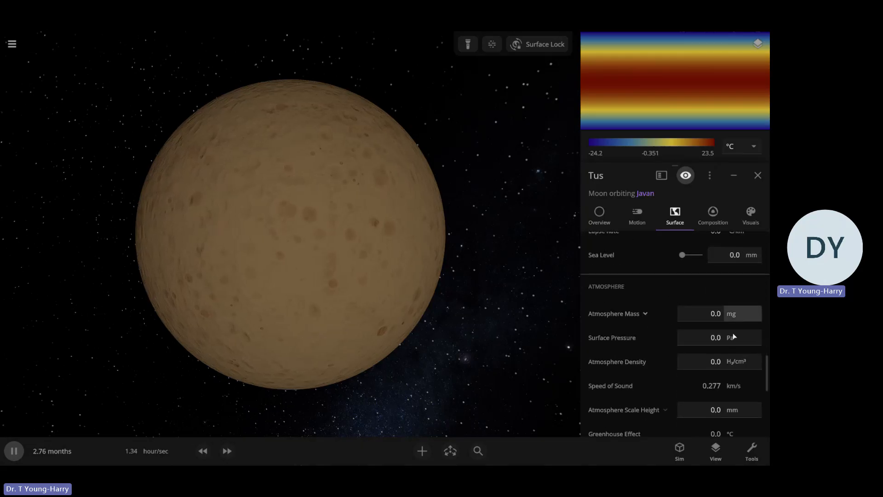
left_click(728, 343)
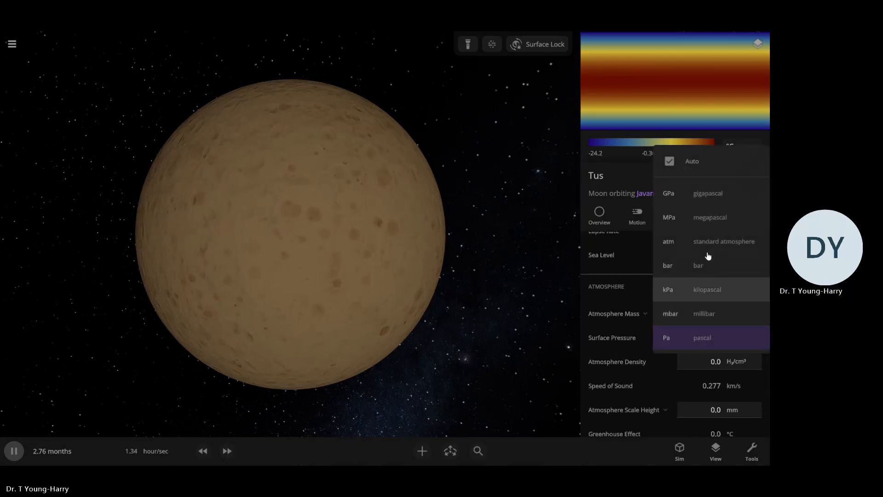
left_click(708, 245)
left_click(718, 340)
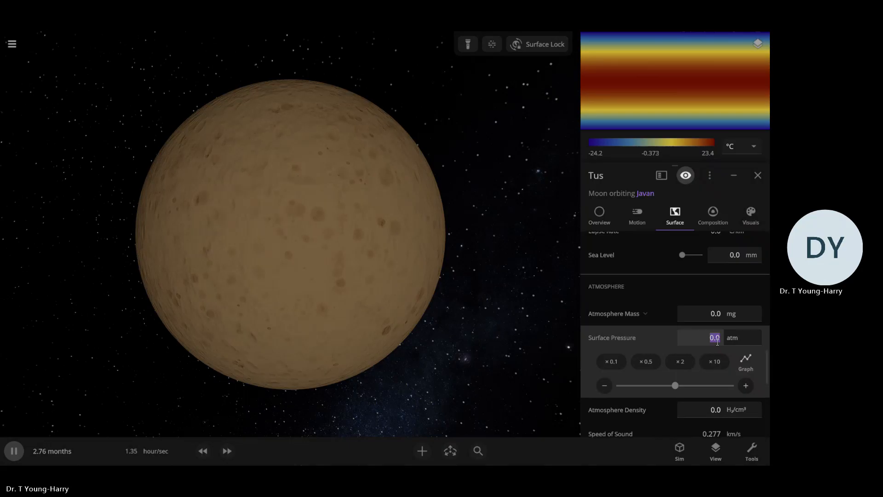
type("1.00")
key("Return")
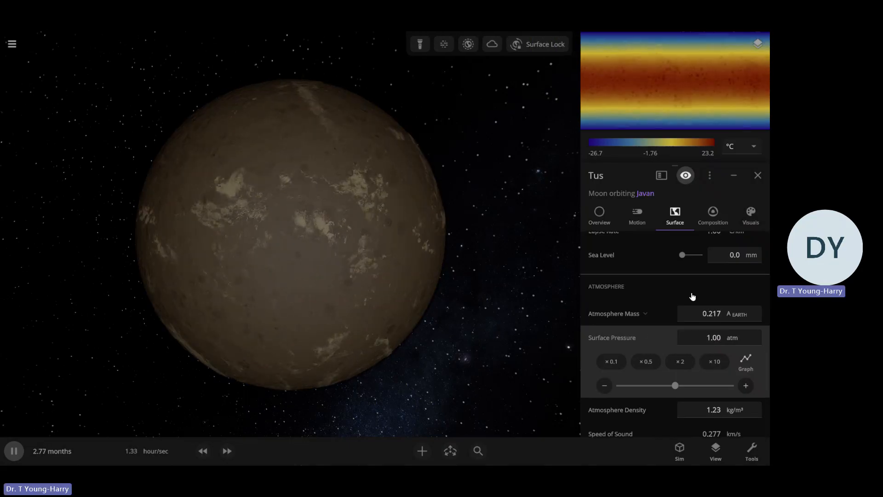
Try a higher sea level on Tus and return it to 0 mm
scroll(656, 303, "up", 2)
scroll(655, 302, "down", 2)
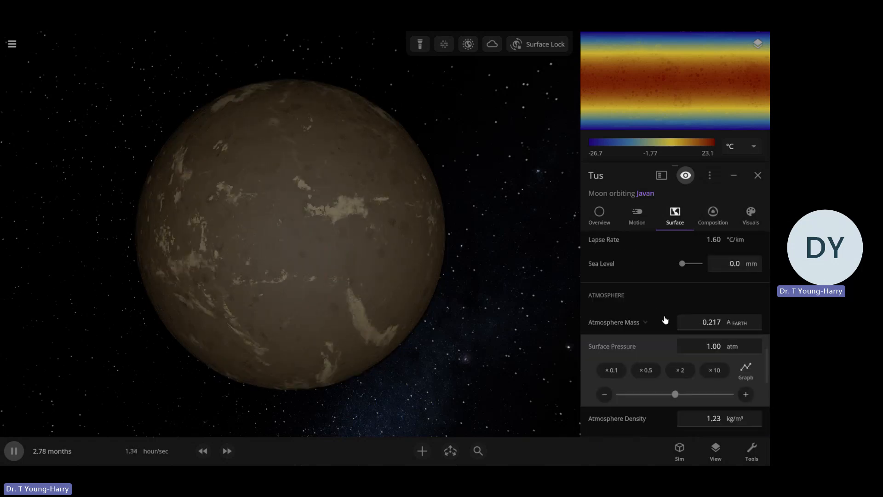
left_click_drag(688, 250, 670, 250)
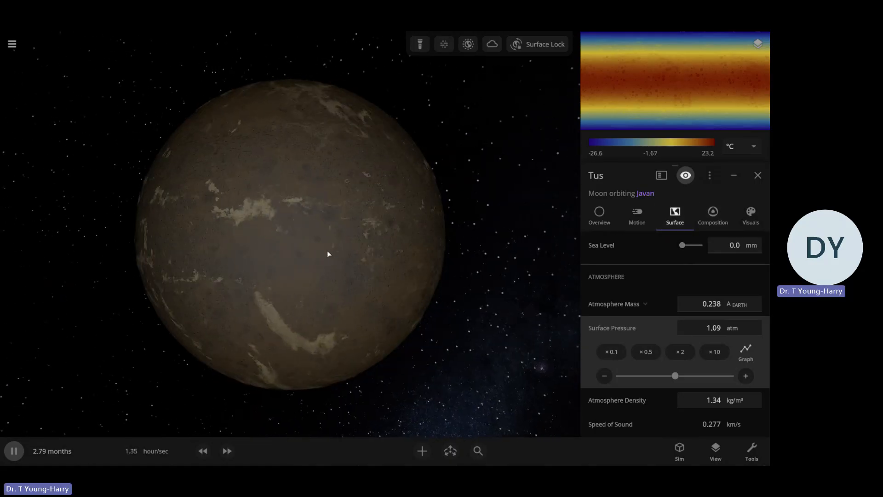
Set the magnitude of Tus's Elevation Map 2 to -100% and enable its diagonal flip
right_click_drag(327, 250, 469, 253)
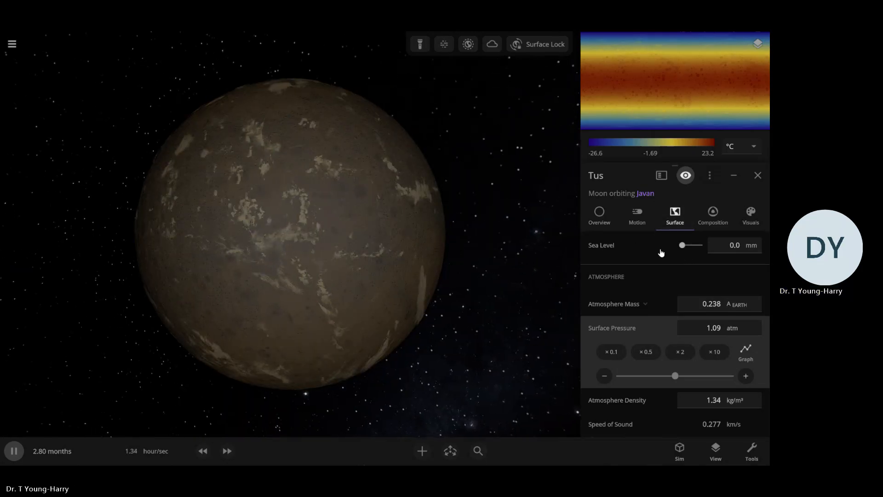
scroll(648, 271, "up", 3)
scroll(659, 328, "up", 6)
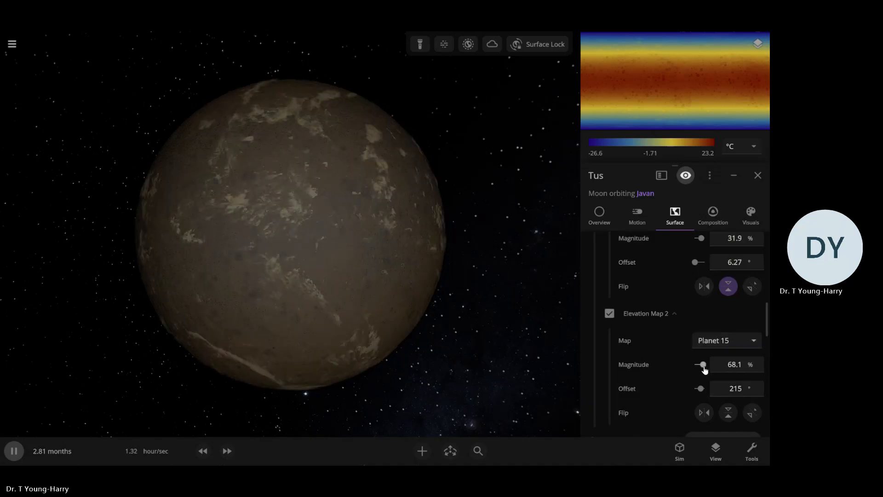
left_click_drag(701, 365, 692, 371)
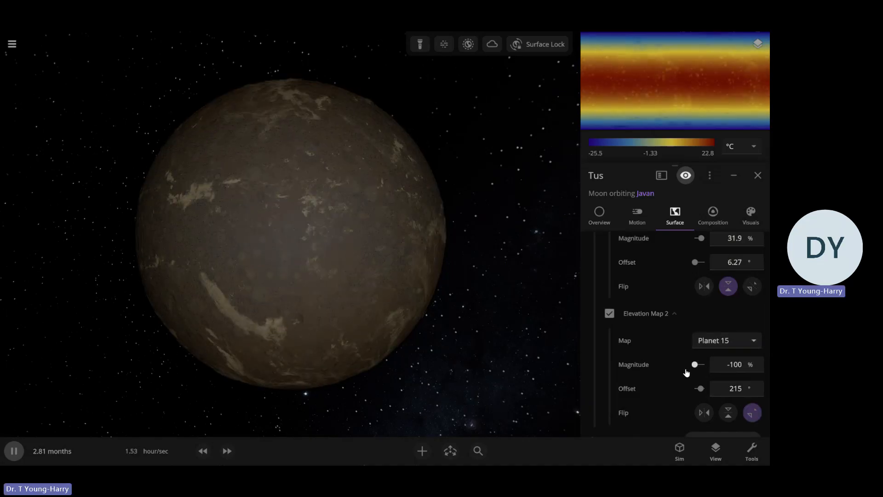
Hide the atmosphere and cloud layers of Tus
left_click(567, 312)
left_click(433, 265)
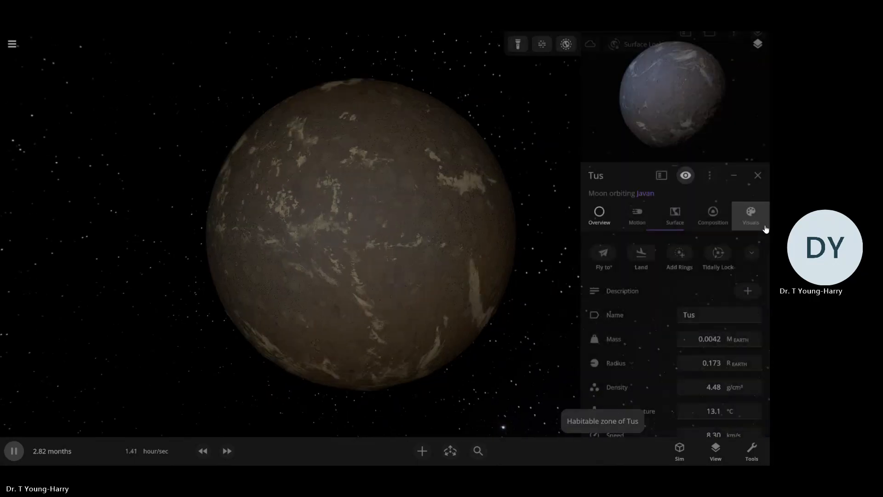
left_click(763, 226)
scroll(609, 281, "down", 3)
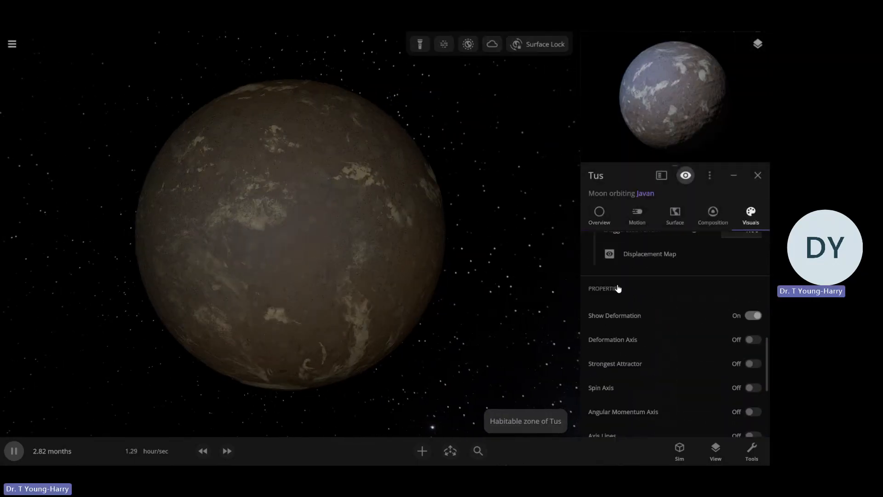
scroll(611, 288, "up", 6)
left_click(594, 280)
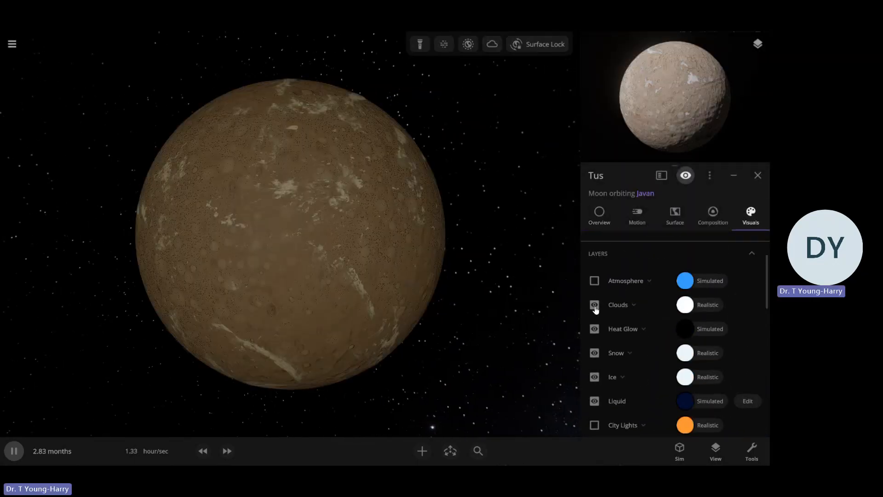
left_click(594, 306)
Raise Tus's sea level to 1.45 km
left_click(671, 220)
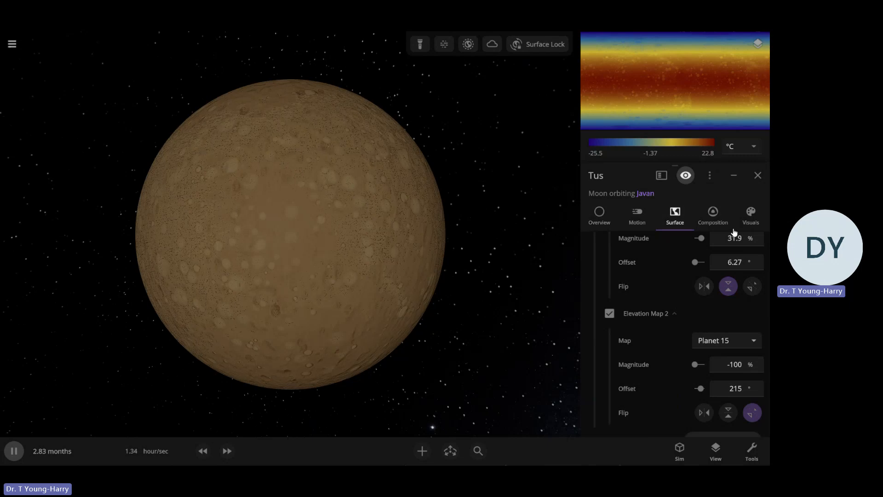
left_click(757, 218)
left_click(674, 216)
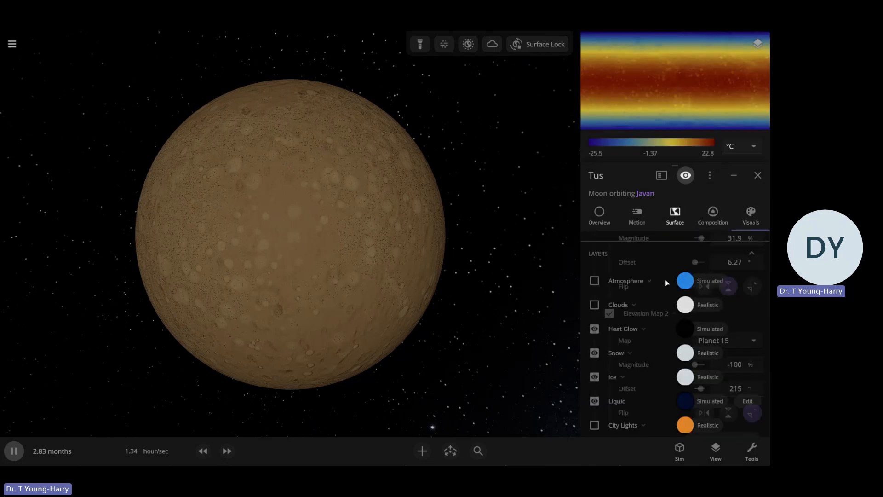
scroll(663, 282, "down", 2)
scroll(665, 285, "down", 2)
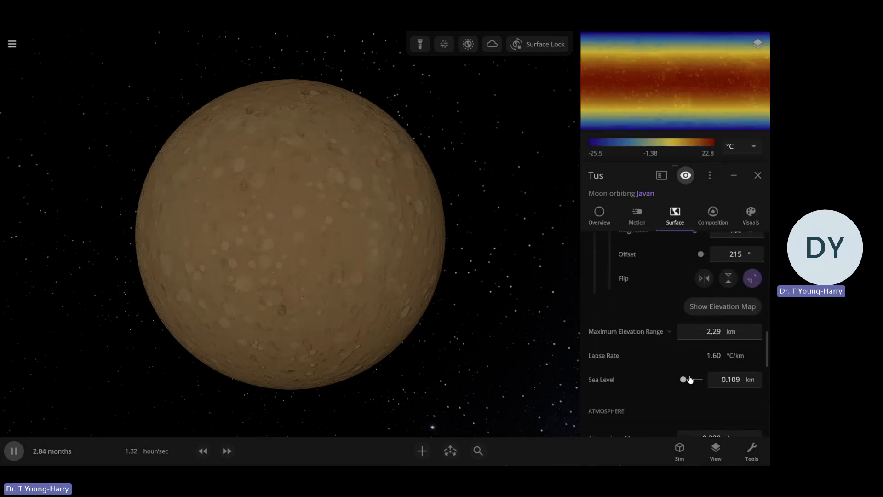
left_click_drag(691, 379, 692, 379)
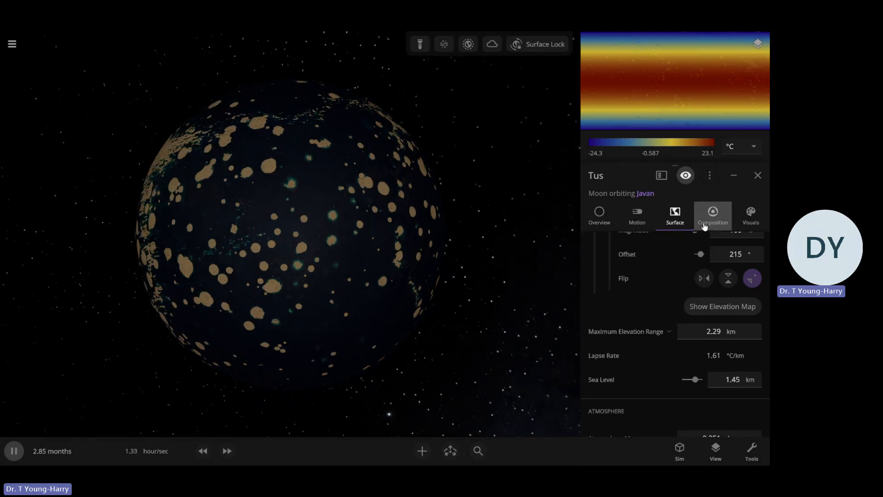
Change the color scheme of Tus's base color layer from Composition to Custom
left_click(760, 224)
scroll(666, 303, "down", 3)
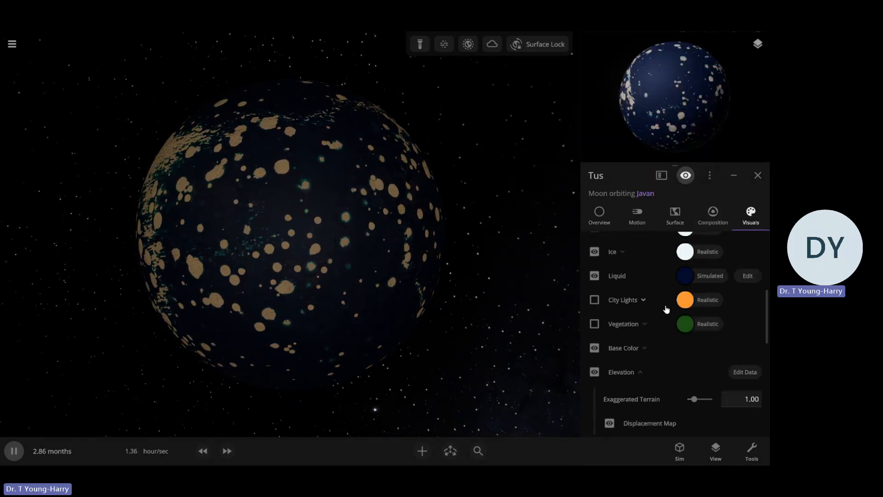
scroll(653, 344, "down", 3)
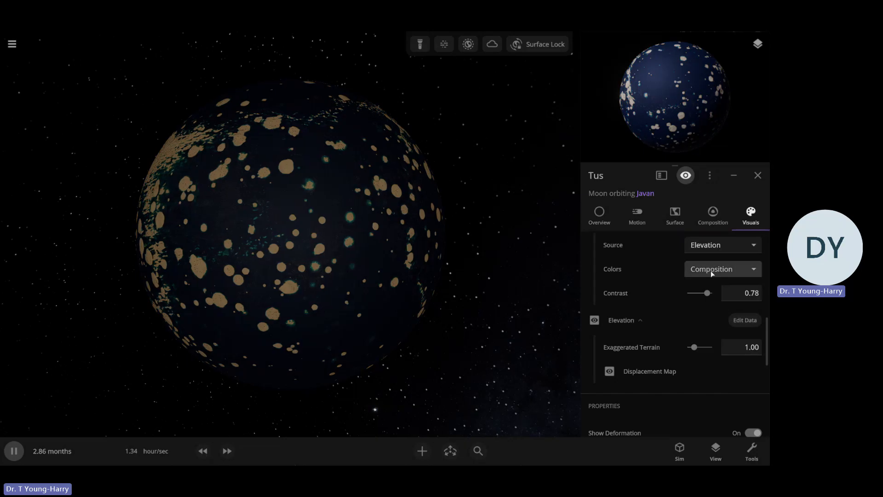
left_click(711, 270)
left_click(710, 246)
scroll(652, 292, "up", 2)
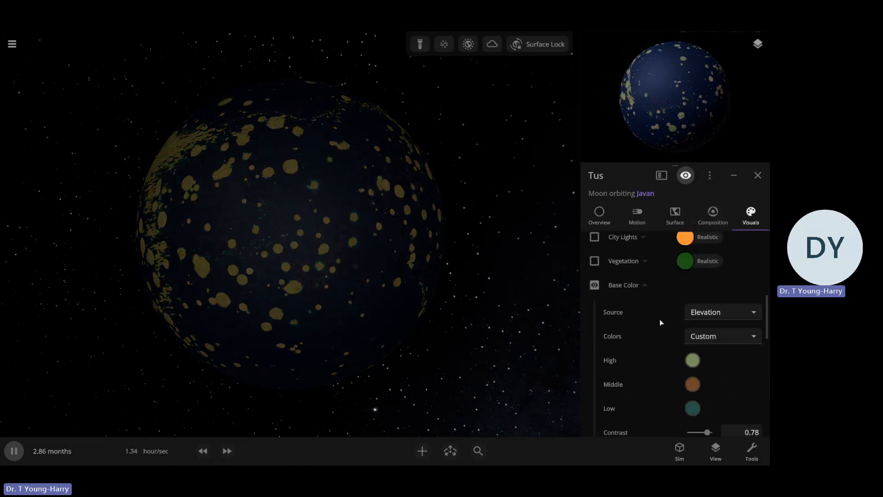
Set the High elevation color of Tus's base color layer to dark green
left_click(692, 360)
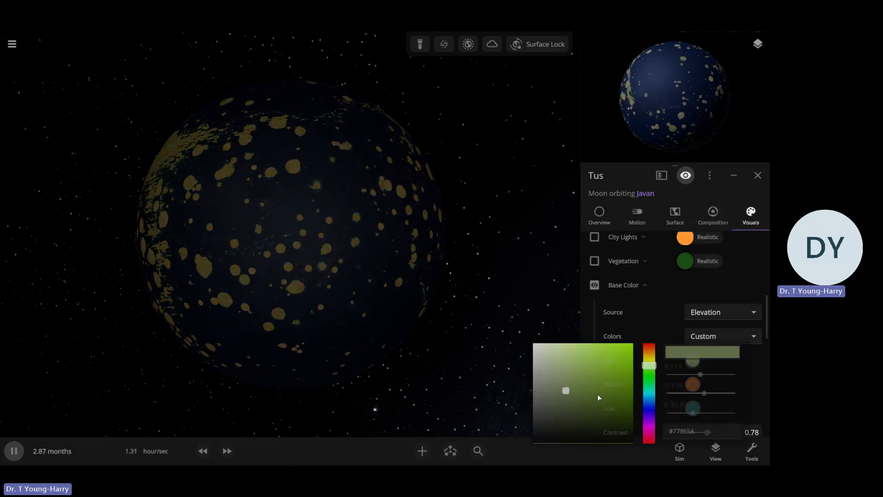
left_click(649, 349)
left_click(605, 368)
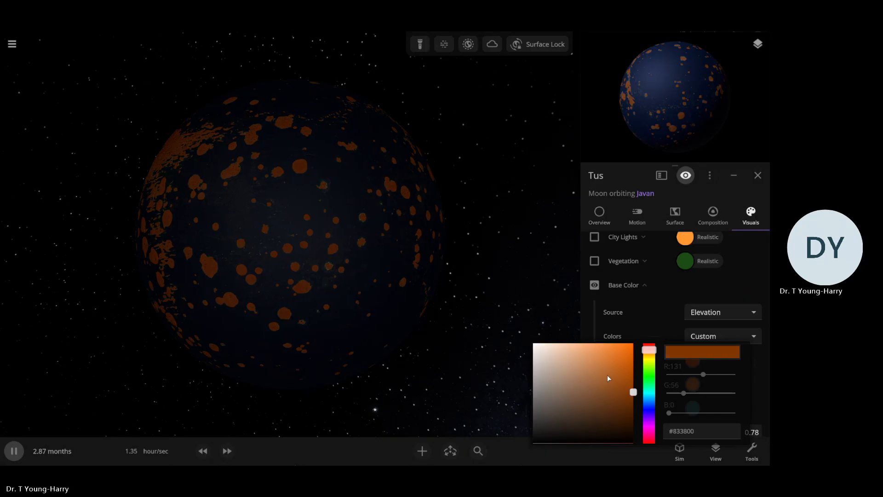
left_click(645, 375)
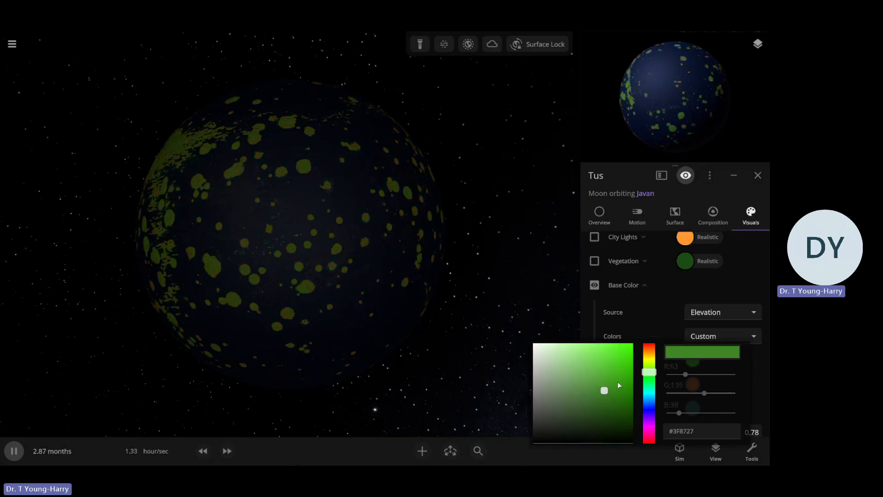
left_click(691, 359)
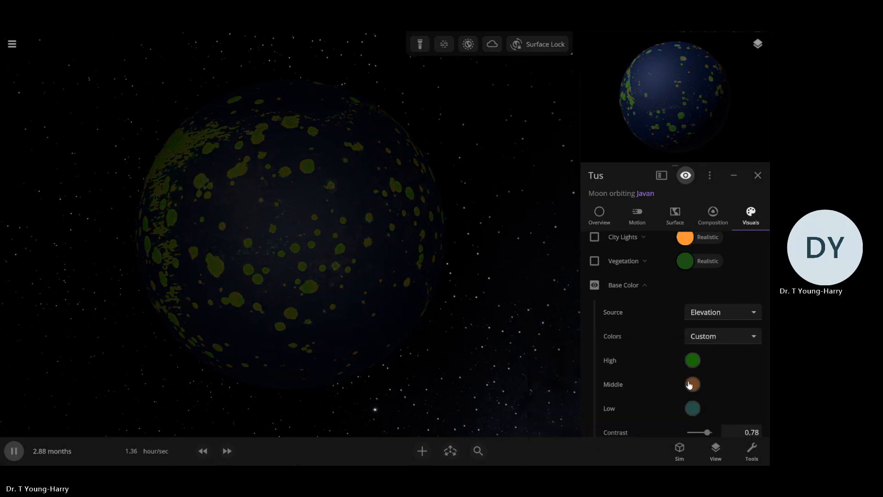
Set the Middle elevation color of Tus's base color layer to pale yellow, #FFF8BA
left_click(608, 391)
left_click(652, 363)
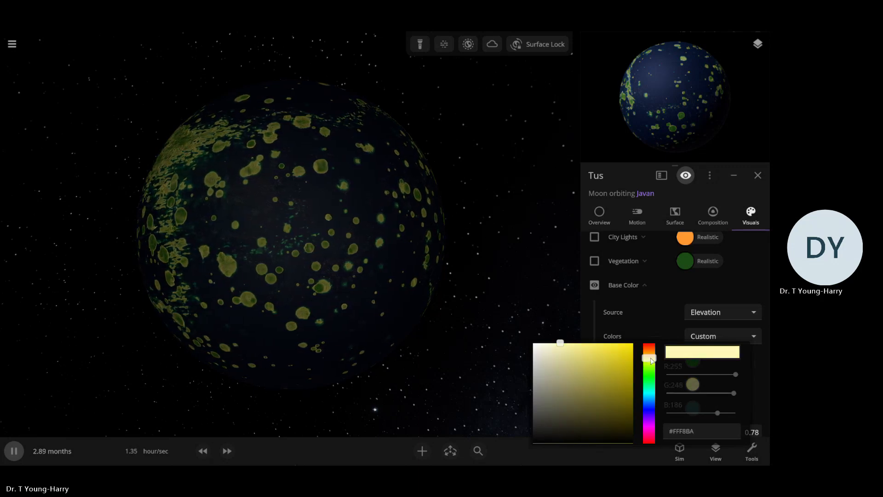
left_click(516, 318)
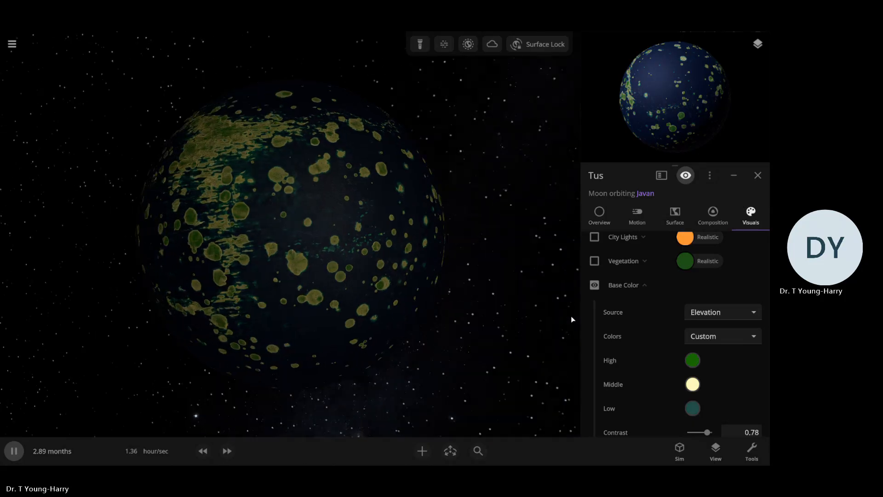
Show the atmosphere and cloud layers of Tus again
key("u")
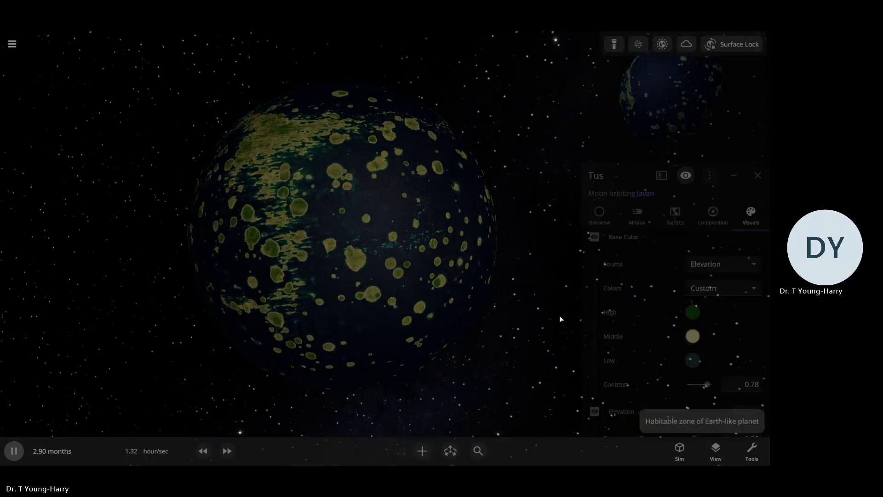
key("u")
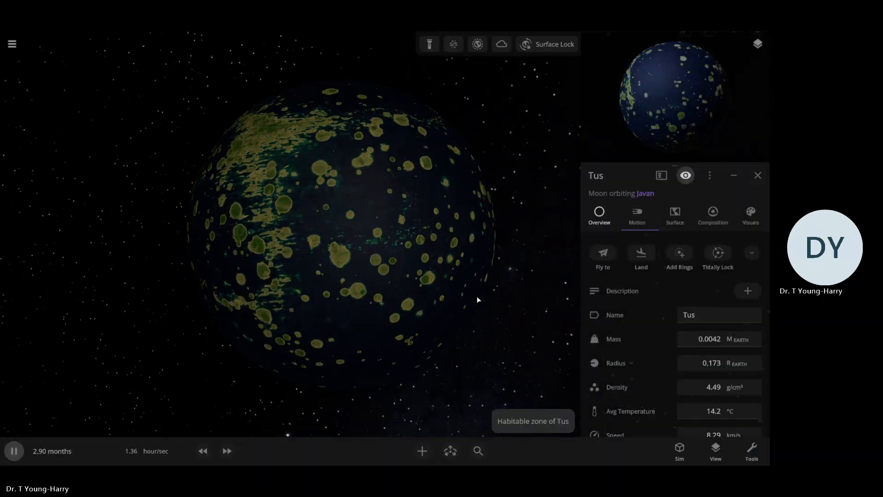
left_click_drag(518, 303, 532, 315)
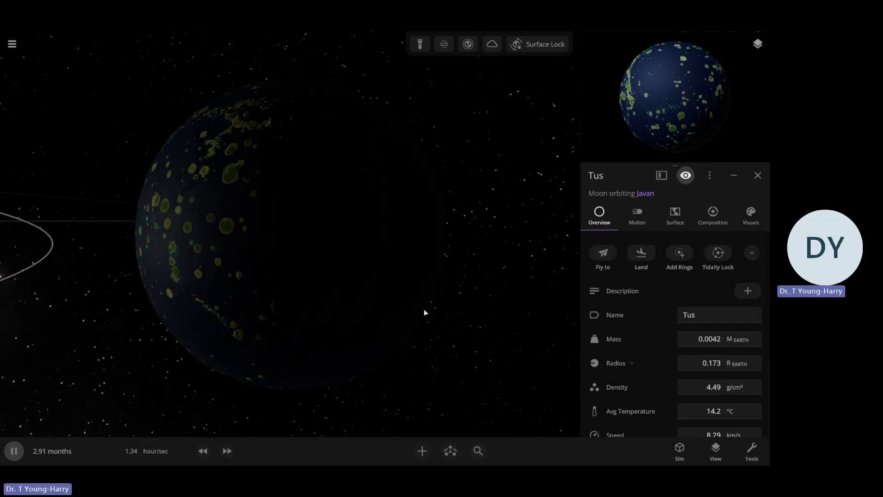
left_click_drag(401, 326, 654, 324)
left_click(739, 223)
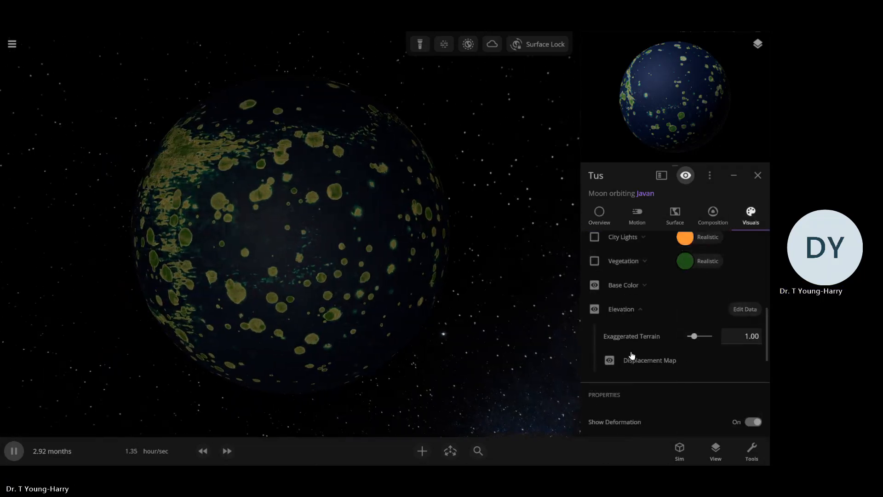
scroll(615, 308, "up", 3)
scroll(600, 308, "up", 3)
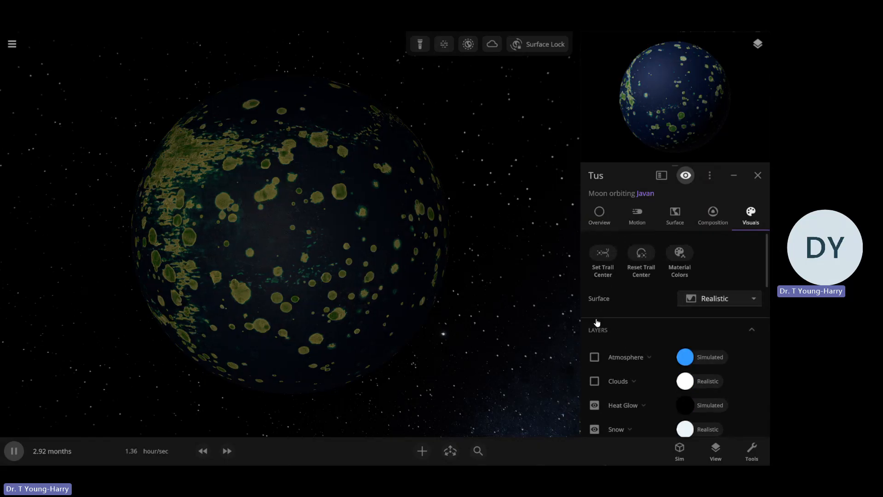
left_click(595, 357)
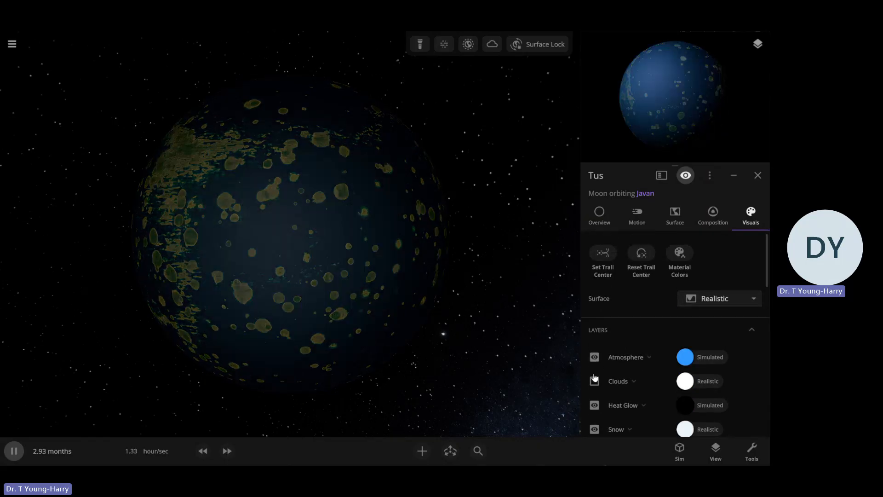
Set Tus's atmosphere to the custom light blue #6CB4FF and view the moon from farther out
left_click(685, 357)
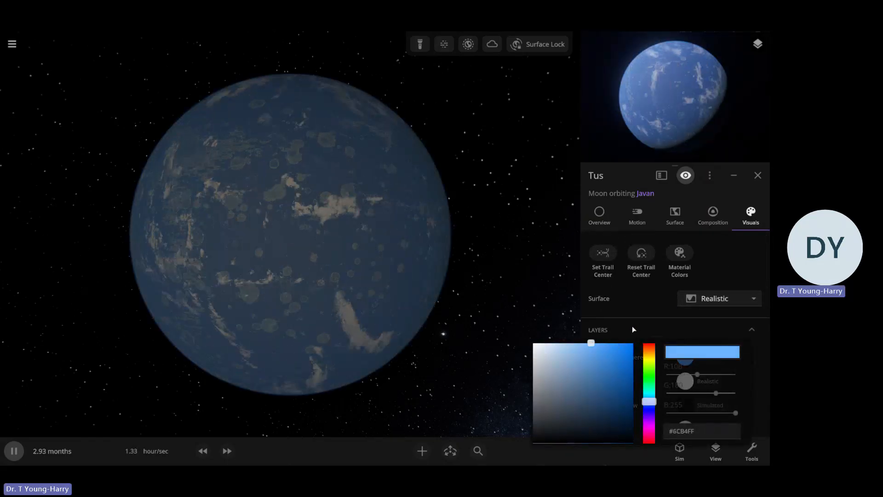
scroll(460, 313, "down", 4)
left_click_drag(406, 309, 407, 314)
scroll(407, 313, "down", 4)
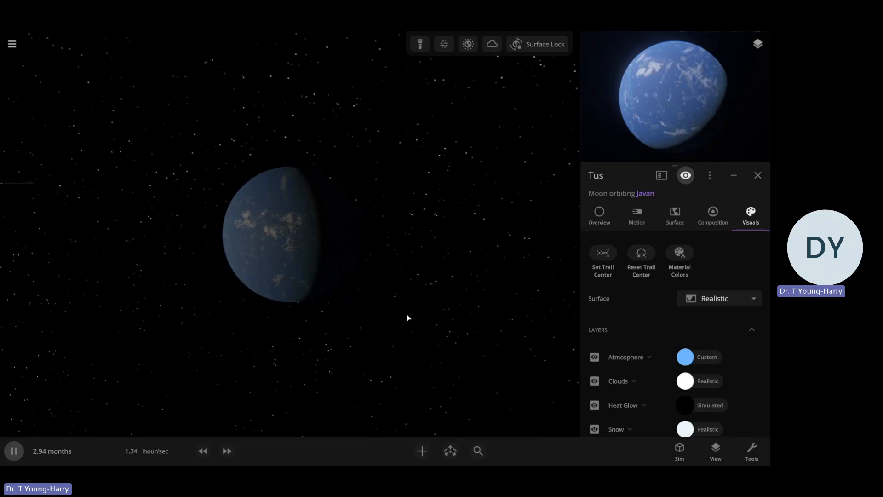
scroll(422, 329, "up", 4)
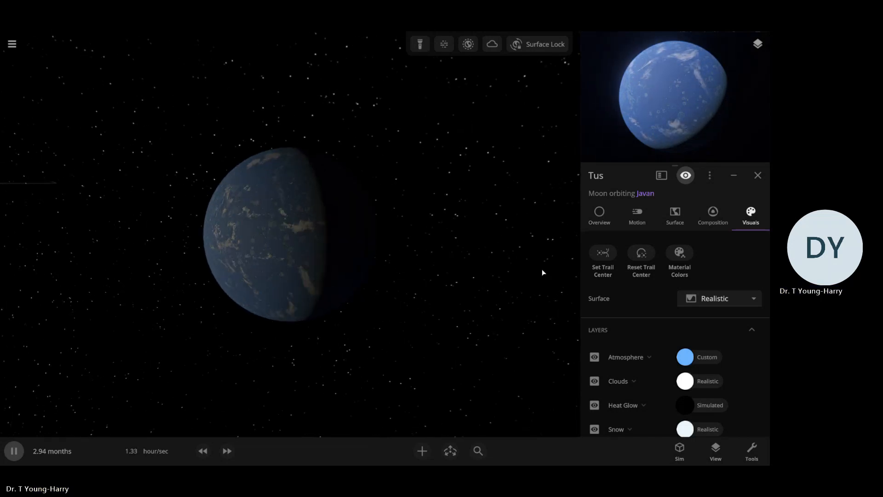
Set Tus's rotational period to 1.01 days
scroll(622, 232, "down", 3)
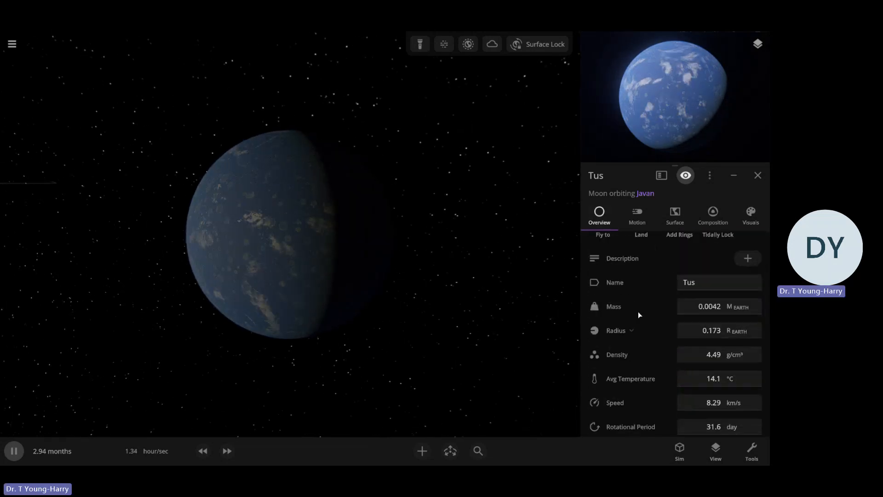
scroll(648, 326, "down", 2)
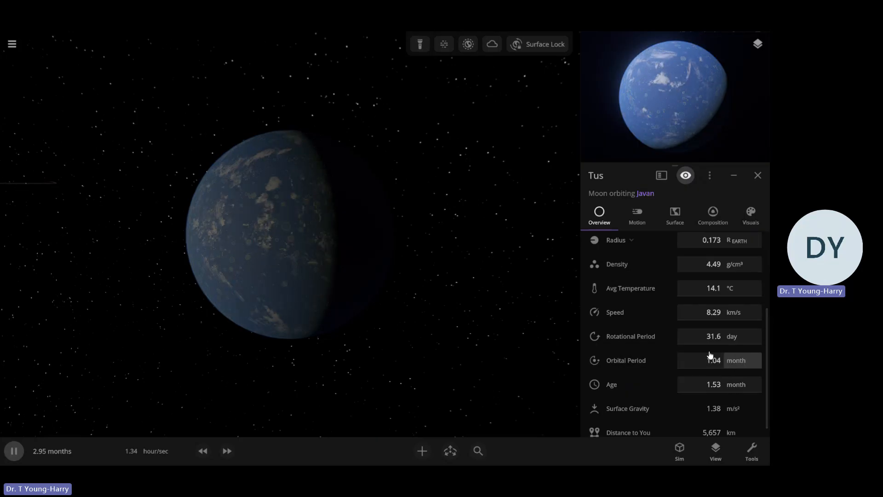
left_click(721, 341)
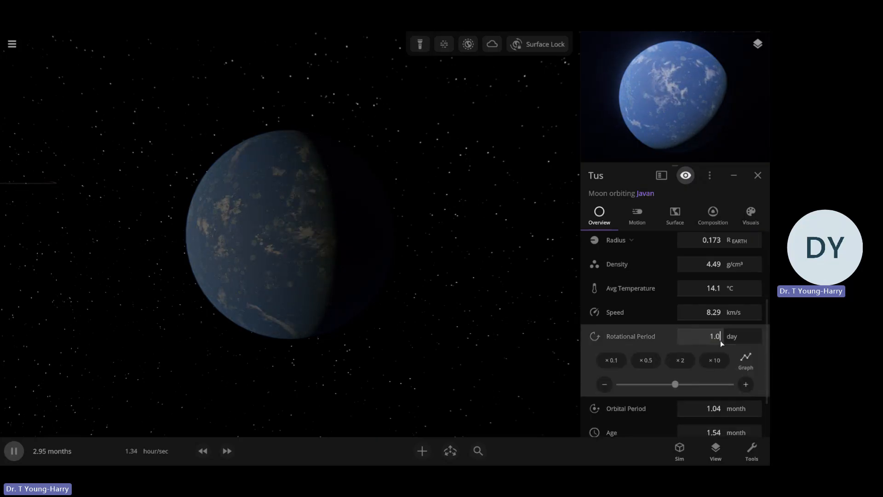
type("1.")
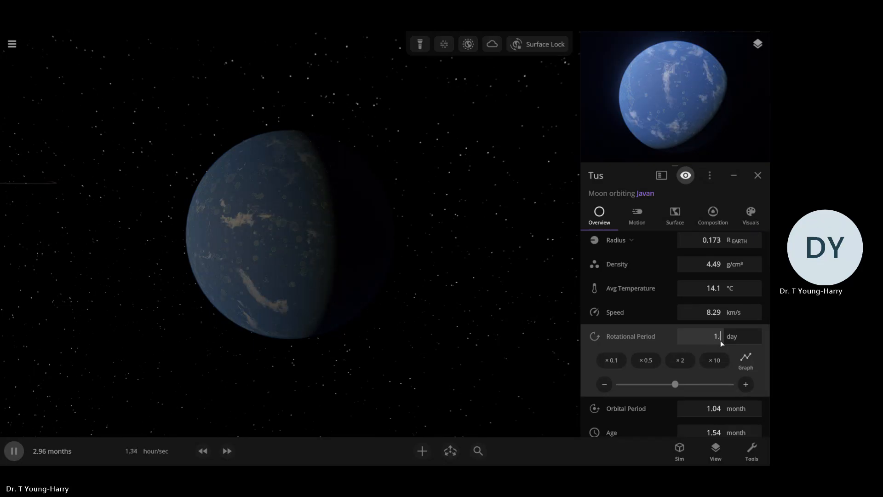
type("01")
key("Return")
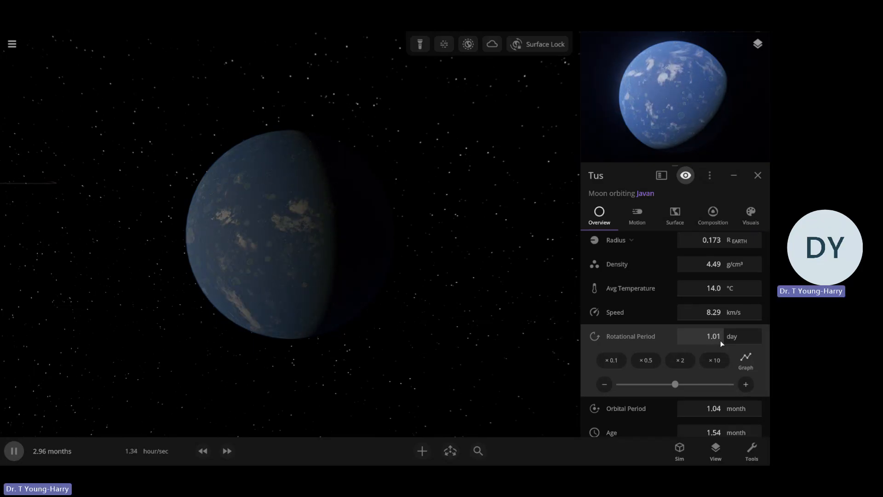
left_click(522, 344)
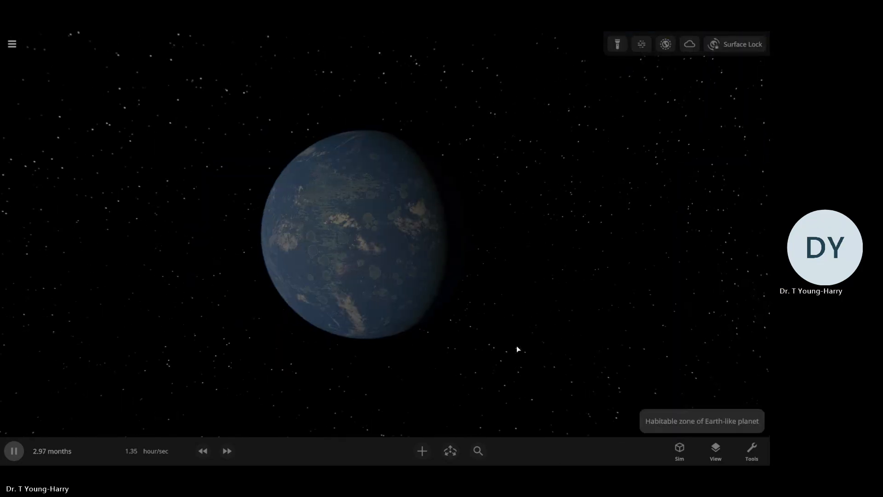
Set Tus's interface color to a custom light periwinkle blue
scroll(507, 347, "up", 3)
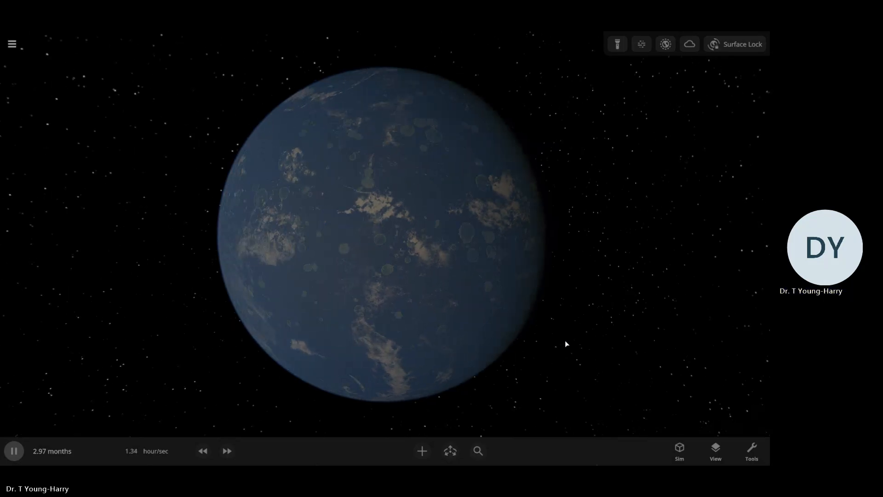
scroll(565, 340, "down", 5)
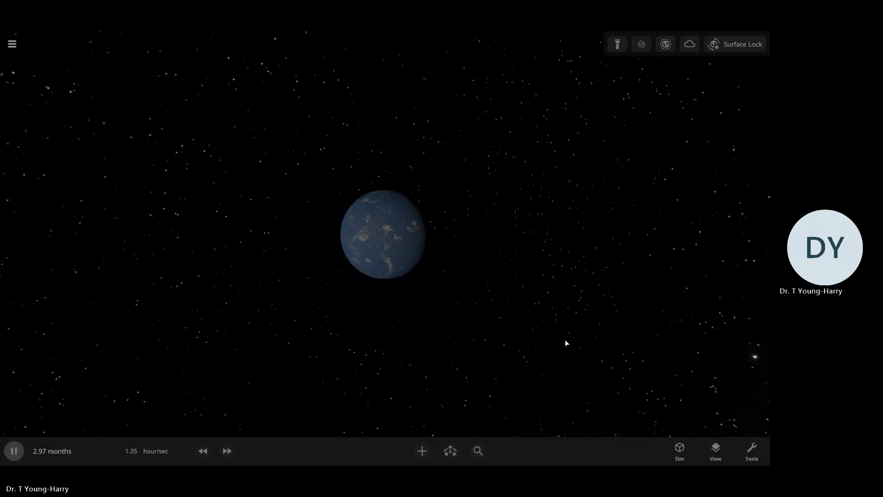
scroll(564, 340, "down", 4)
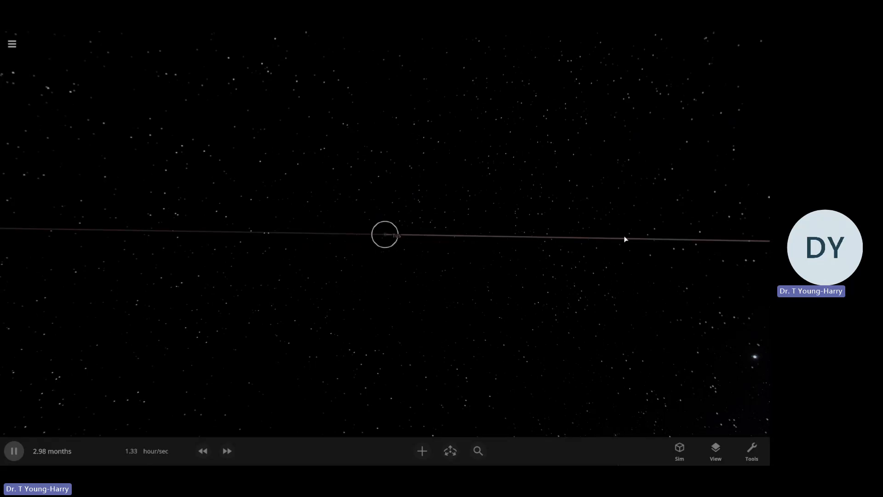
left_click(672, 236)
left_click(751, 214)
scroll(676, 340, "down", 3)
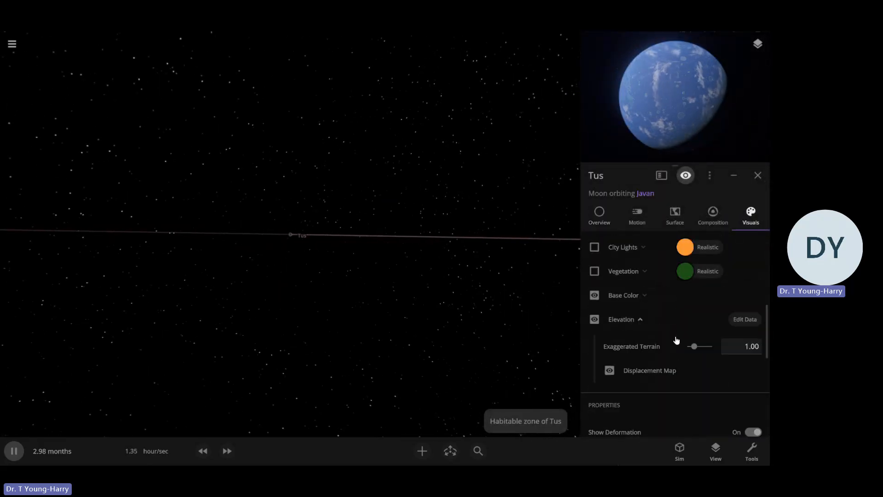
scroll(664, 360, "down", 5)
left_click(689, 378)
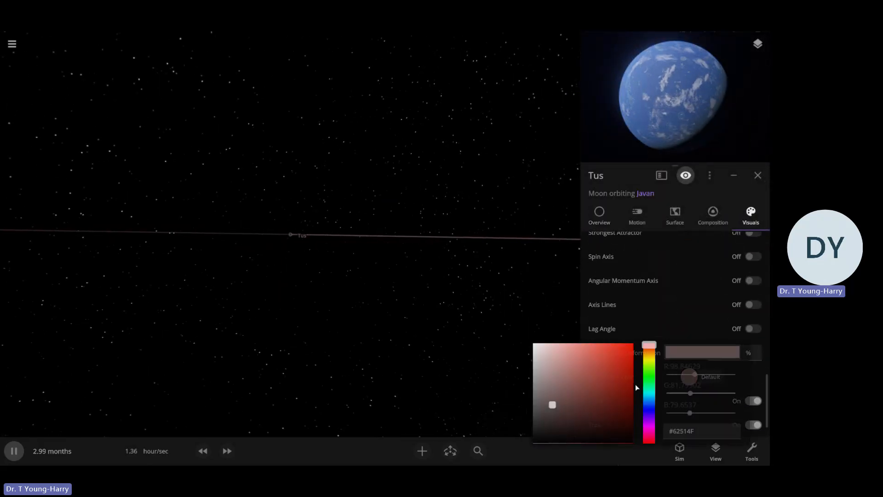
left_click(568, 332)
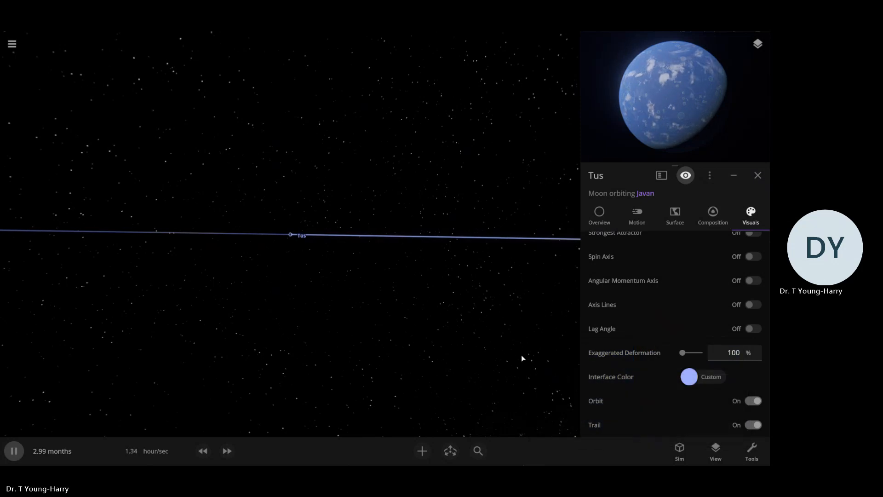
Set Javan's interface color to the custom orange #FF874D
scroll(515, 351, "down", 5)
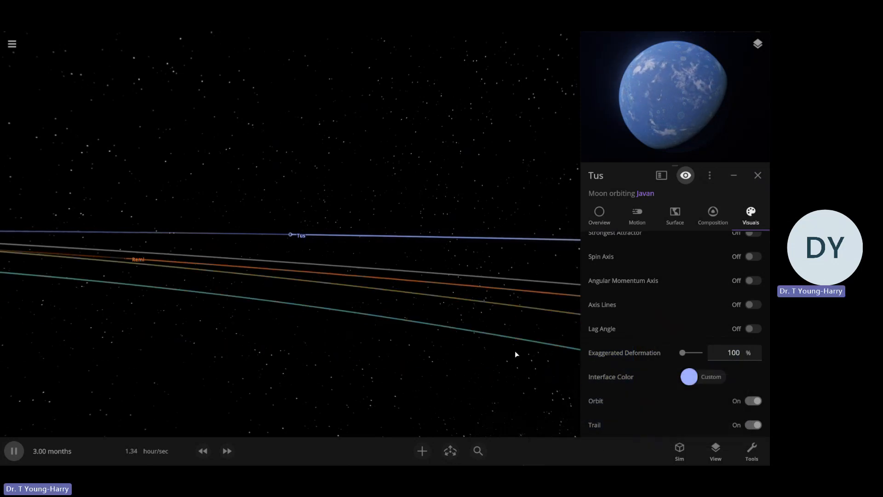
left_click_drag(493, 305, 488, 333)
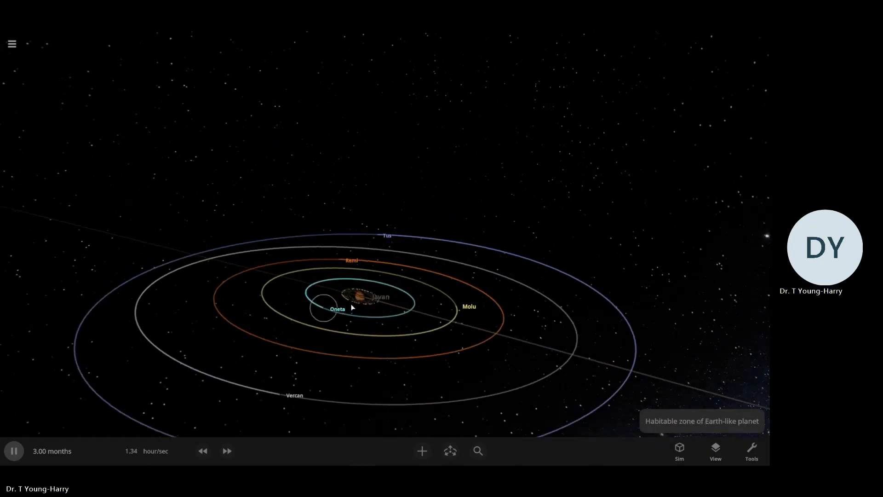
left_click(368, 306)
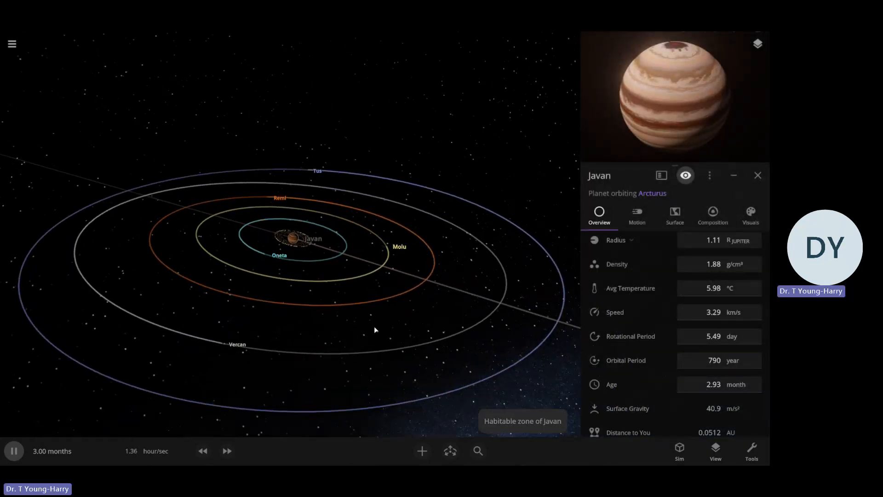
left_click(750, 215)
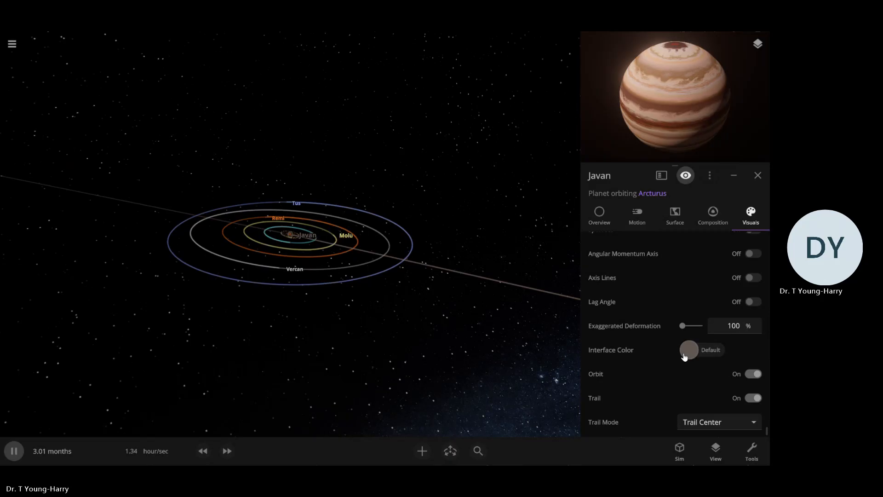
left_click(688, 350)
left_click(648, 402)
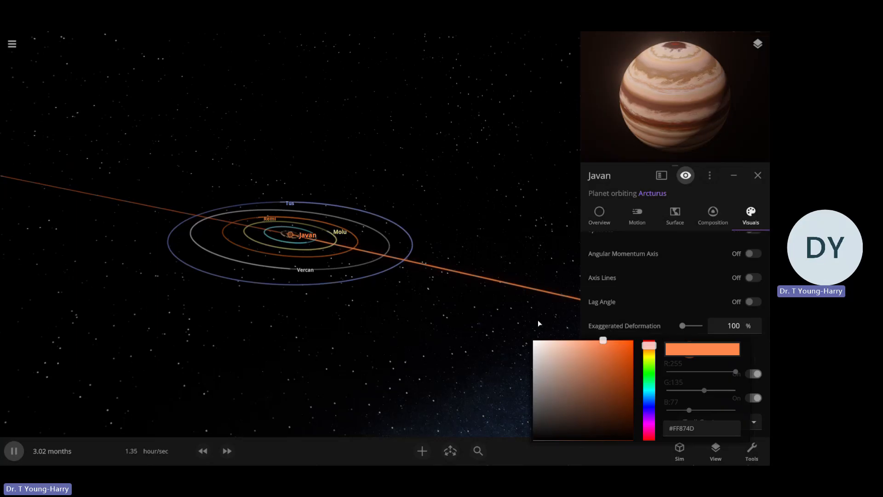
left_click(449, 291)
Add two random asteroids in close orbits around Javan, inside its ring of particles
scroll(450, 292, "up", 10)
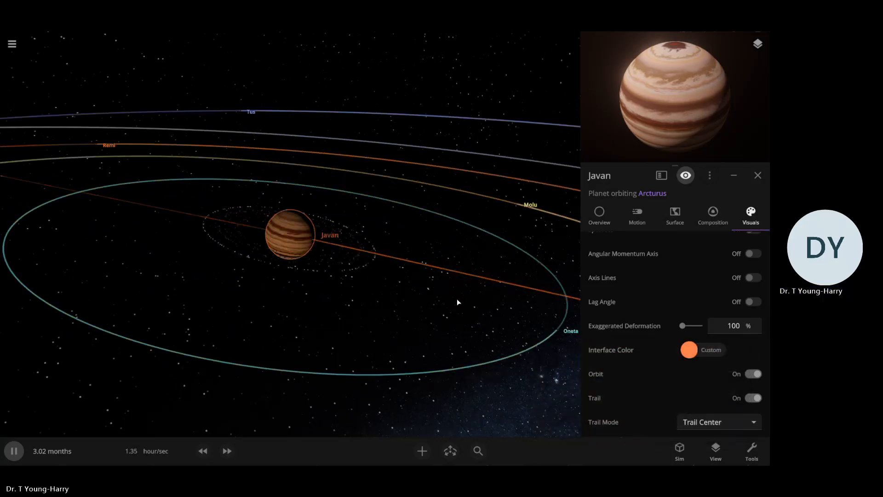
scroll(456, 299, "up", 5)
scroll(464, 320, "down", 2)
left_click_drag(467, 328, 462, 338)
scroll(464, 338, "down", 5)
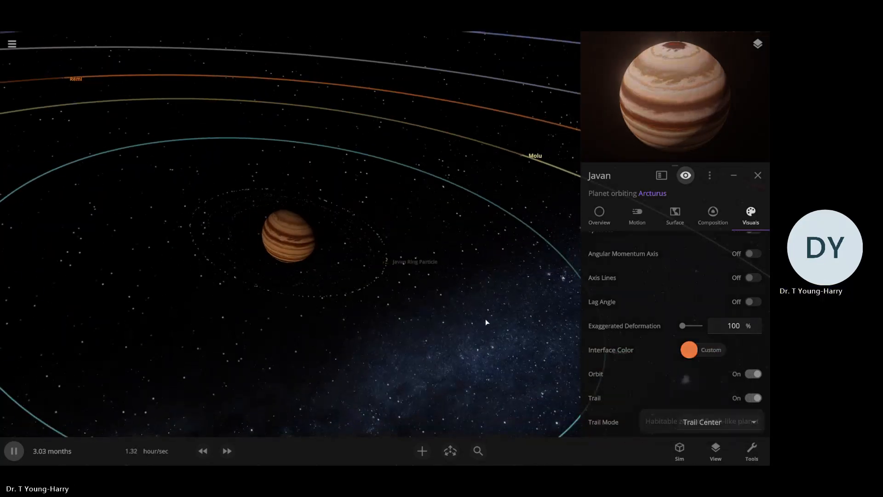
left_click(485, 319)
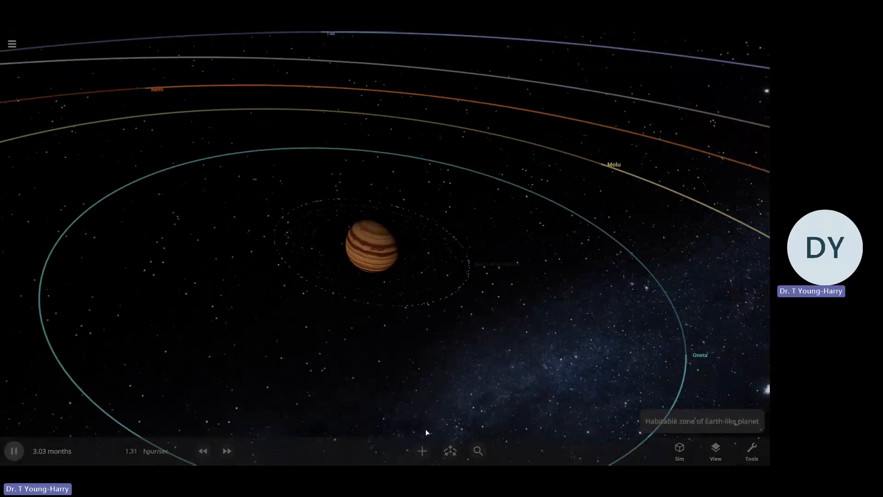
left_click(406, 275)
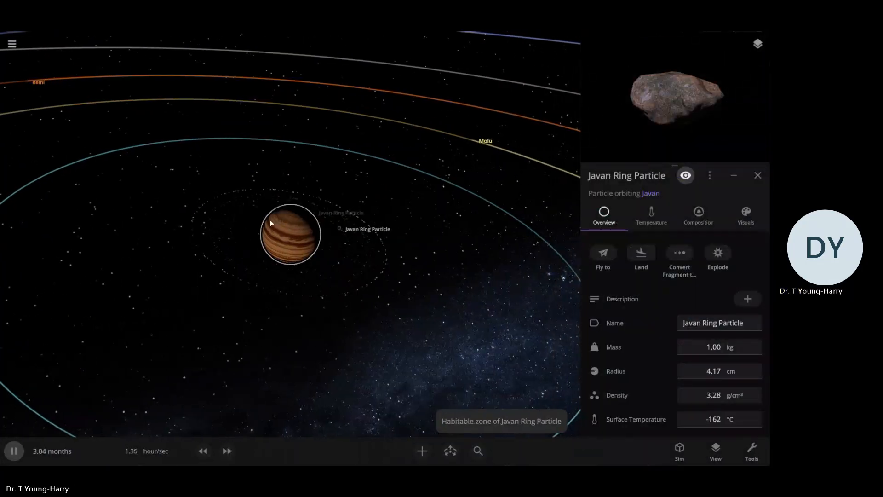
left_click(288, 234)
left_click(422, 450)
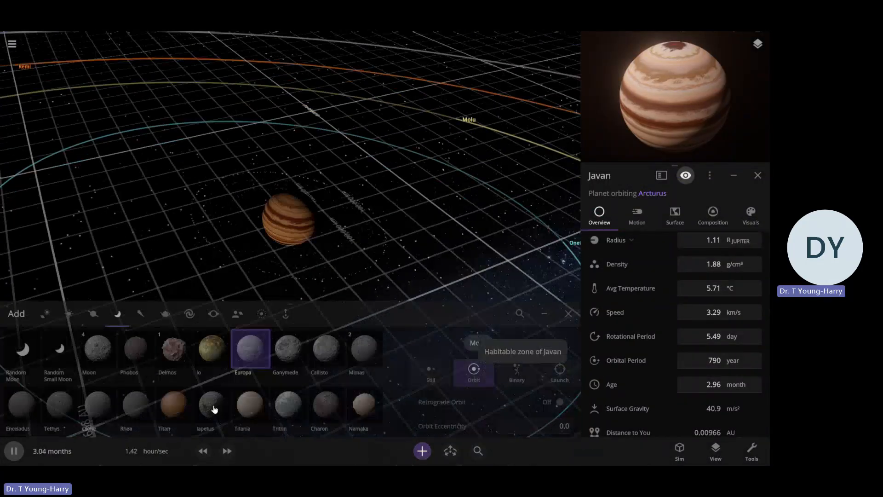
left_click(141, 313)
left_click(23, 352)
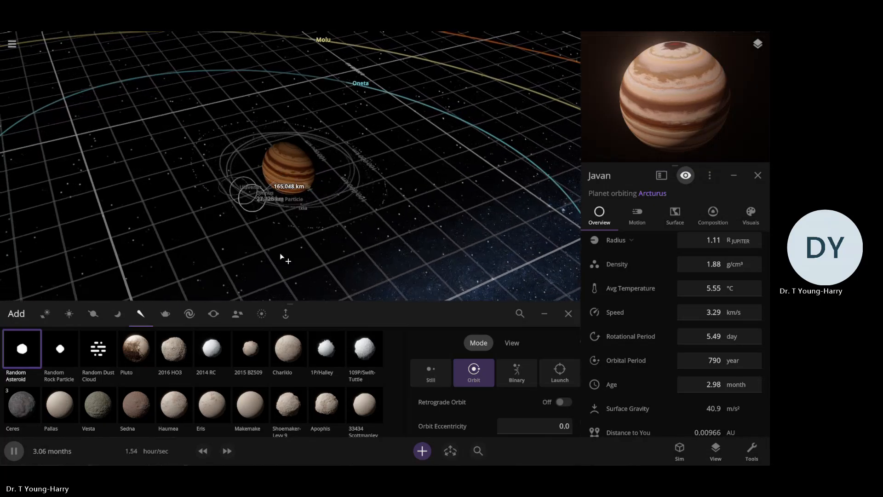
left_click(568, 313)
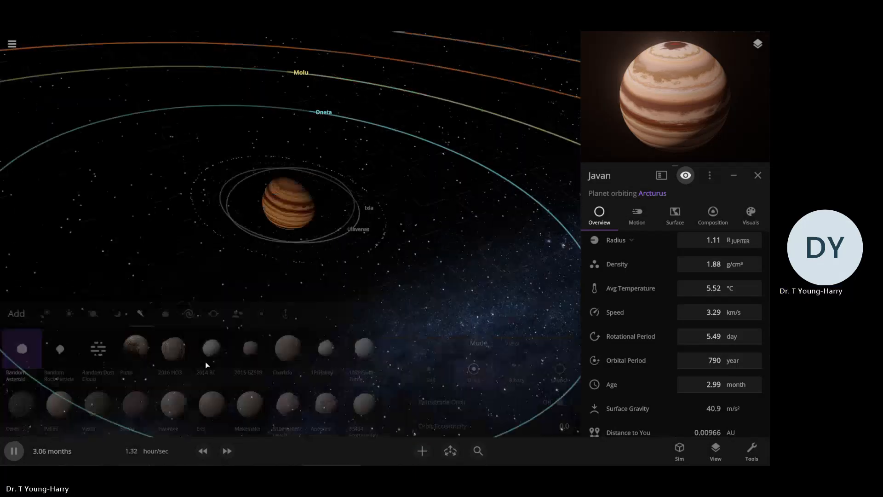
Pause the simulation, delete the small moon Ulavenas orbiting Javan, and resume the simulation
key("space")
left_click_drag(282, 249, 387, 255)
scroll(420, 269, "up", 4)
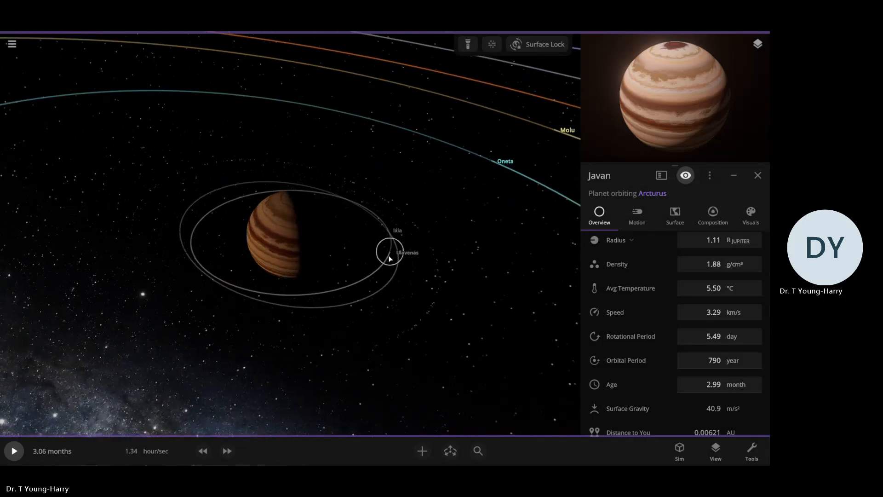
left_click(390, 256)
key("Delete")
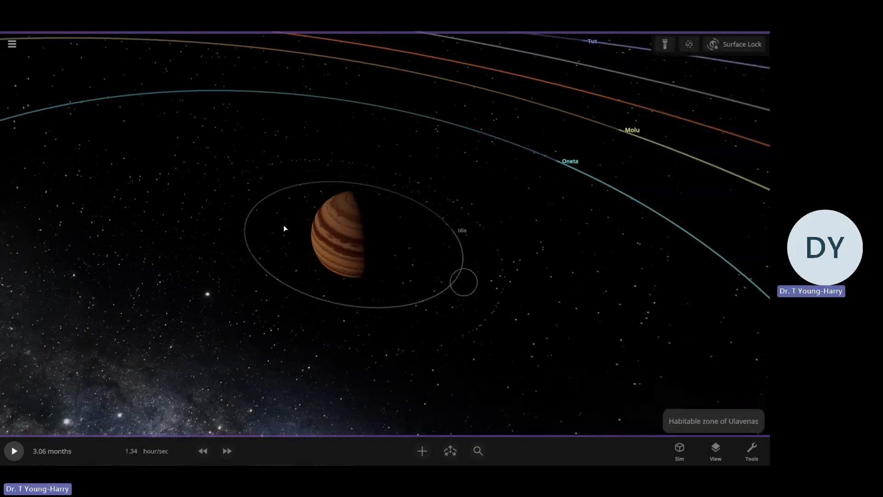
left_click(368, 298)
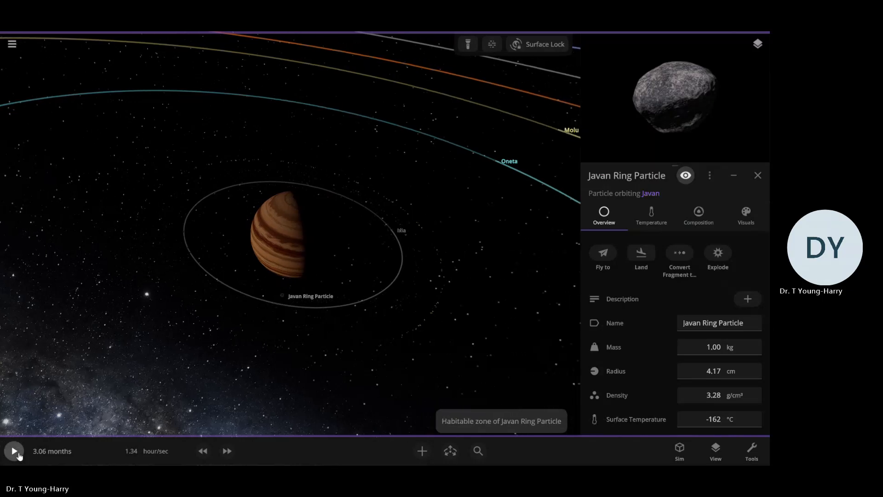
left_click(13, 451)
Pause the simulation to select the small moon Ixia, fly to it for a close view, and resume the simulation
left_click_drag(289, 393, 286, 215)
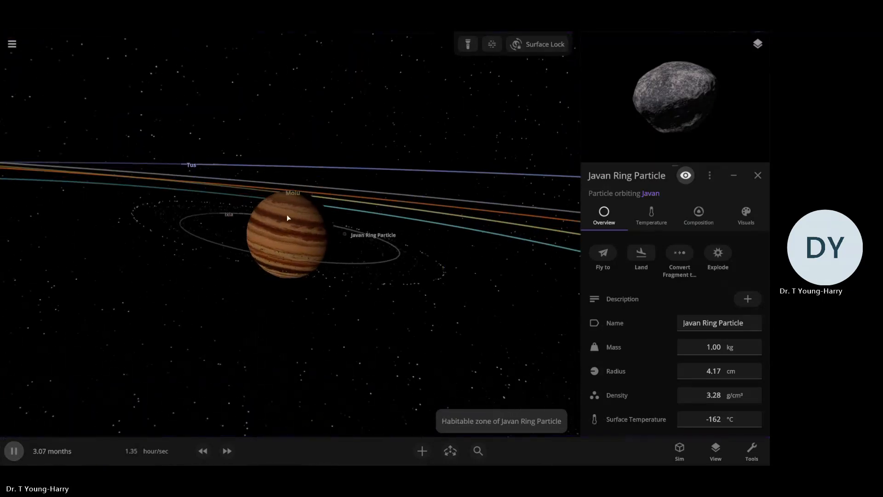
left_click(288, 218)
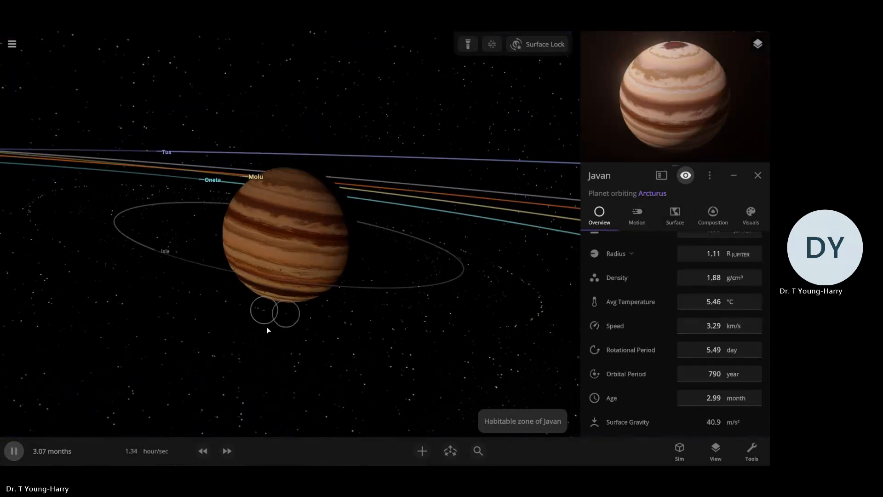
left_click_drag(268, 330, 335, 306)
scroll(406, 255, "down", 5)
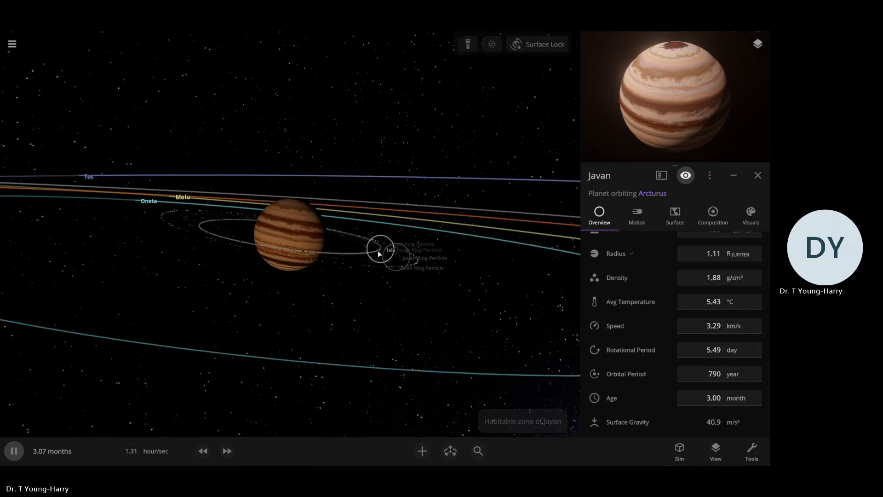
left_click(19, 449)
left_click_drag(193, 399, 368, 242)
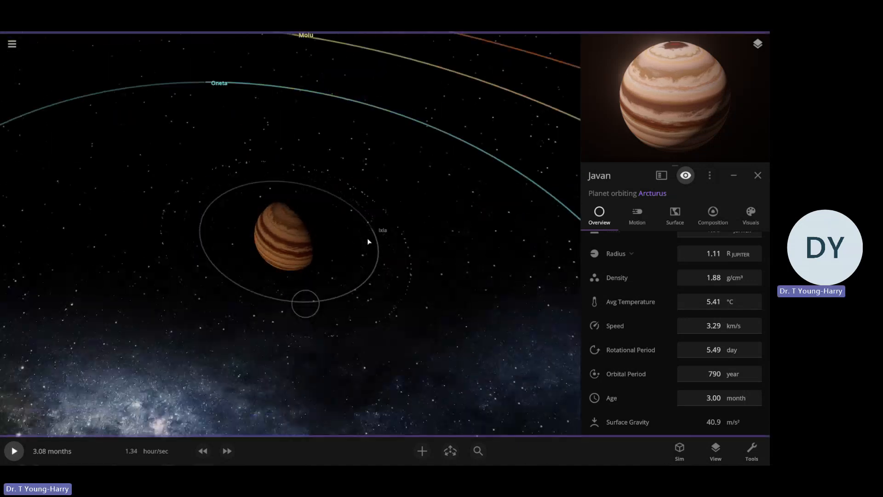
double_click(374, 236)
left_click(16, 451)
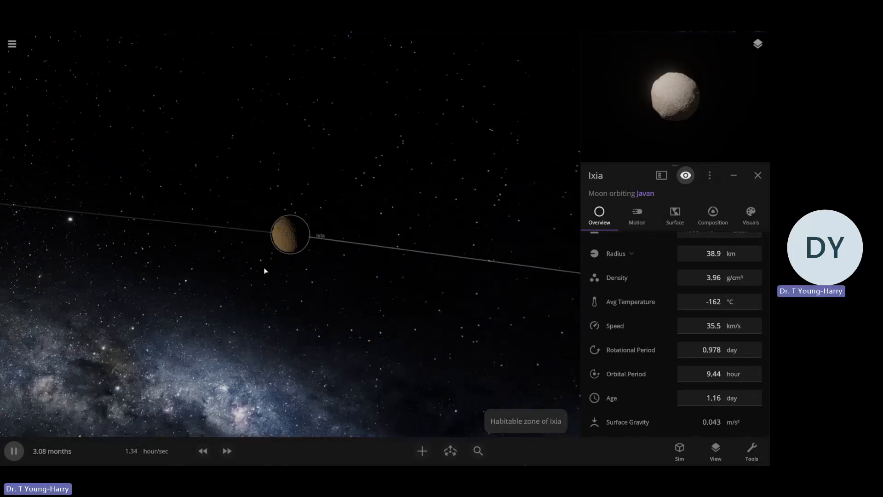
scroll(324, 232, "down", 5)
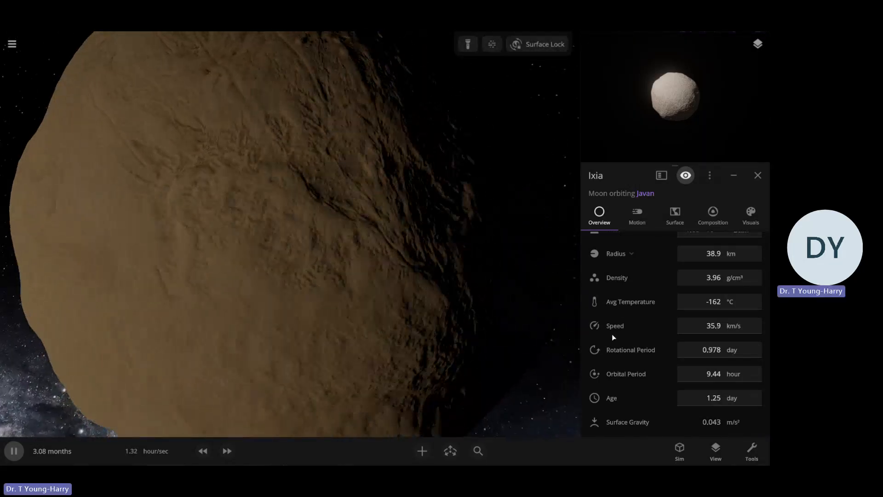
Set the moon Ixia's radius to 99 km
scroll(612, 336, "up", 3)
left_click(711, 320)
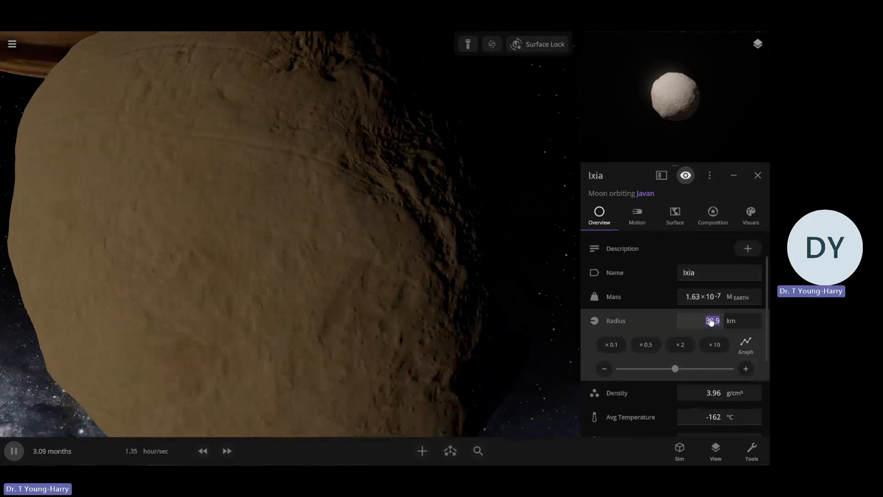
key("BackSpace")
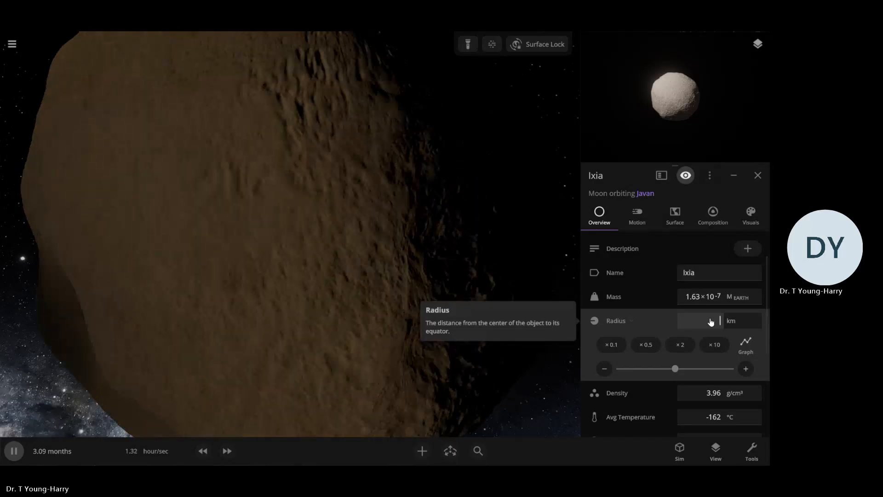
type("9")
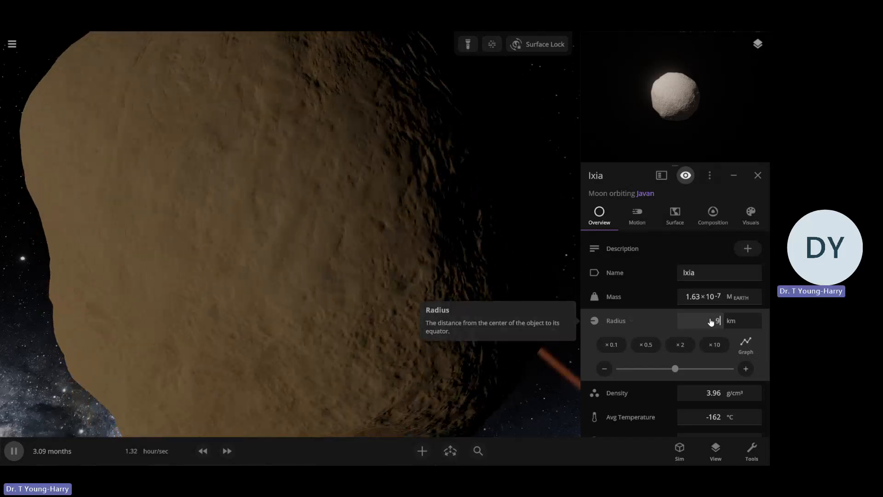
type("9")
key("Return")
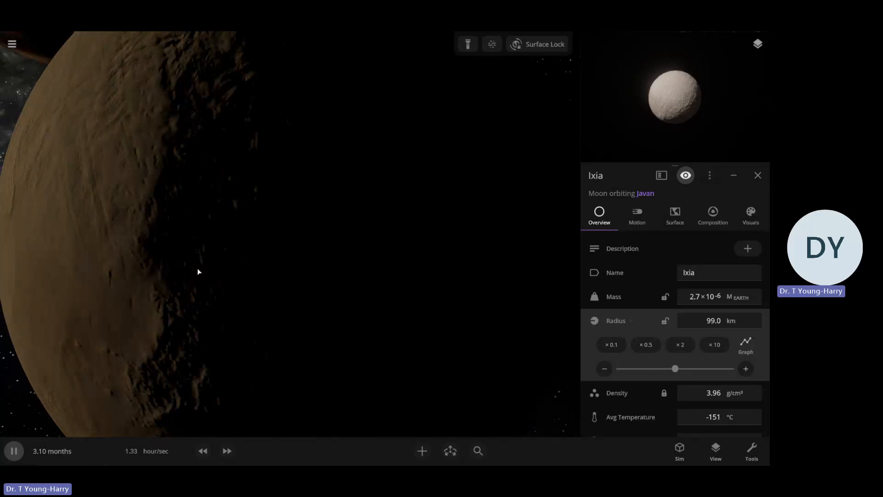
Display Ixia's rotational period in hours and tidally lock the moon to Javan
scroll(197, 268, "down", 8)
scroll(319, 258, "up", 3)
right_click_drag(319, 258, 307, 333)
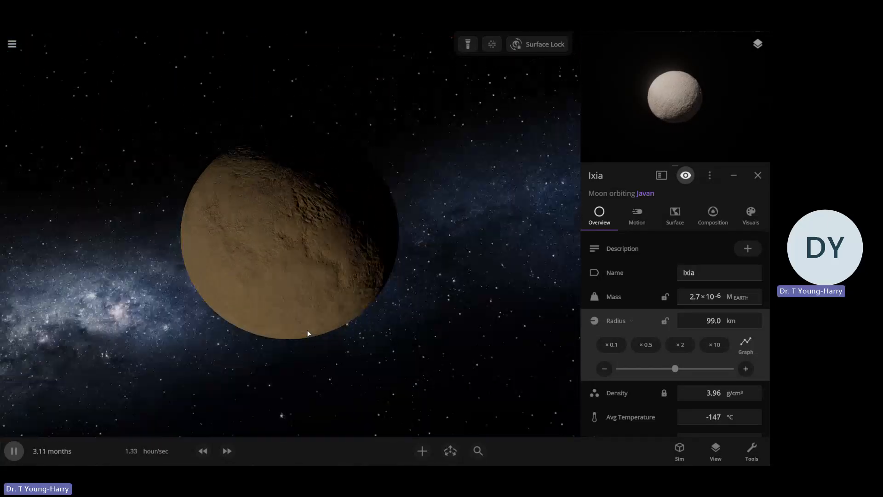
scroll(365, 262, "down", 3)
mouse_move(390, 330)
right_mouse_down()
mouse_move(382, 301)
mouse_move(381, 315)
right_mouse_up()
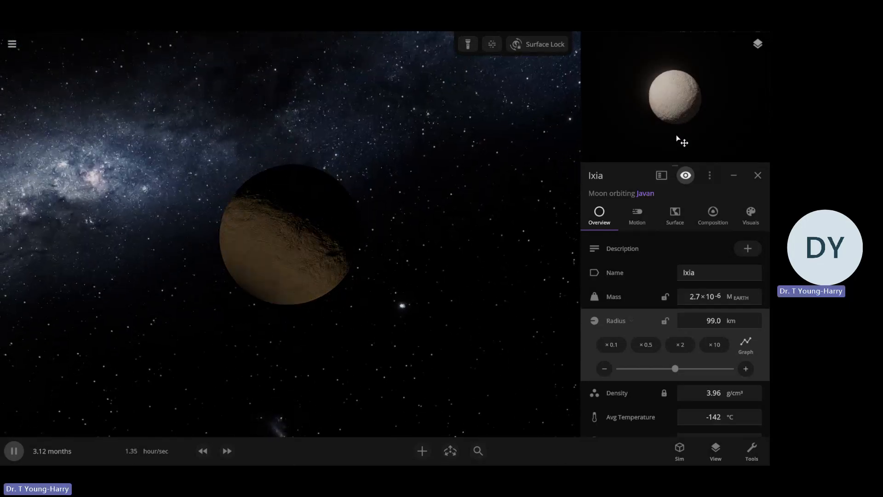
mouse_move(304, 274)
right_mouse_down()
mouse_move(250, 305)
mouse_move(272, 264)
mouse_move(469, 270)
mouse_move(632, 296)
right_mouse_up()
scroll(632, 296, "down", 3)
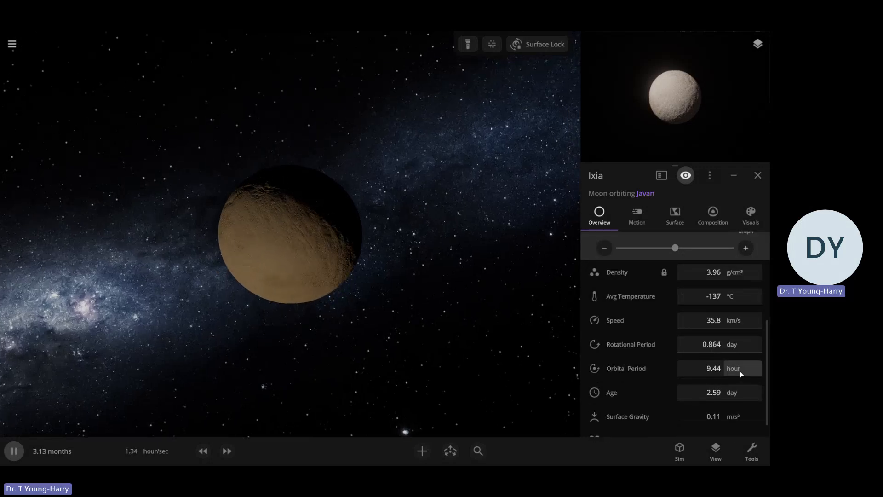
left_click(739, 345)
left_click(729, 360)
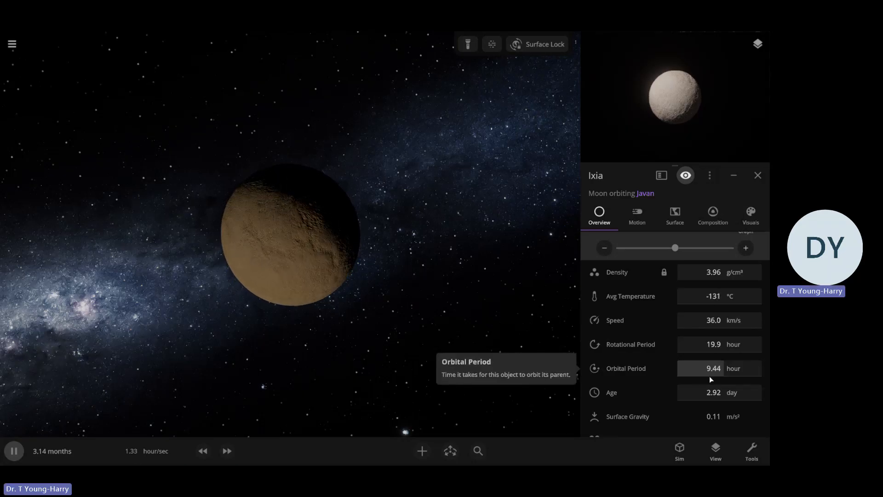
scroll(709, 376, "up", 3)
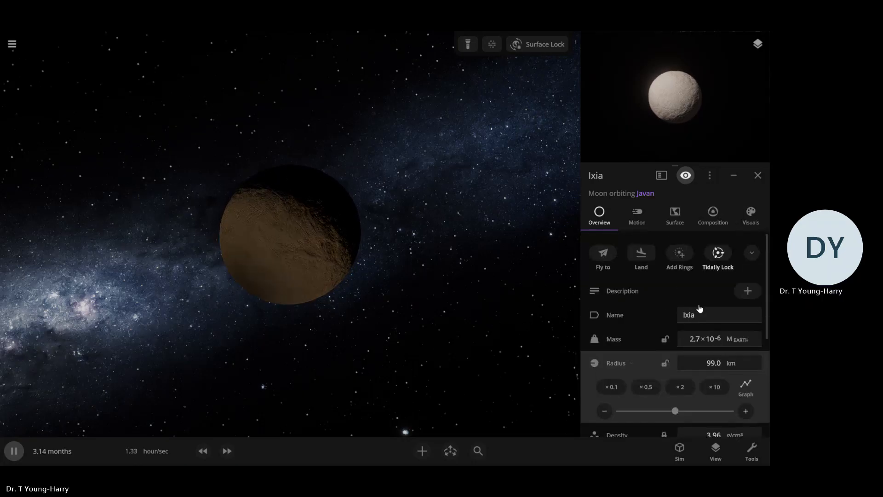
scroll(701, 297, "down", 3)
scroll(706, 292, "up", 3)
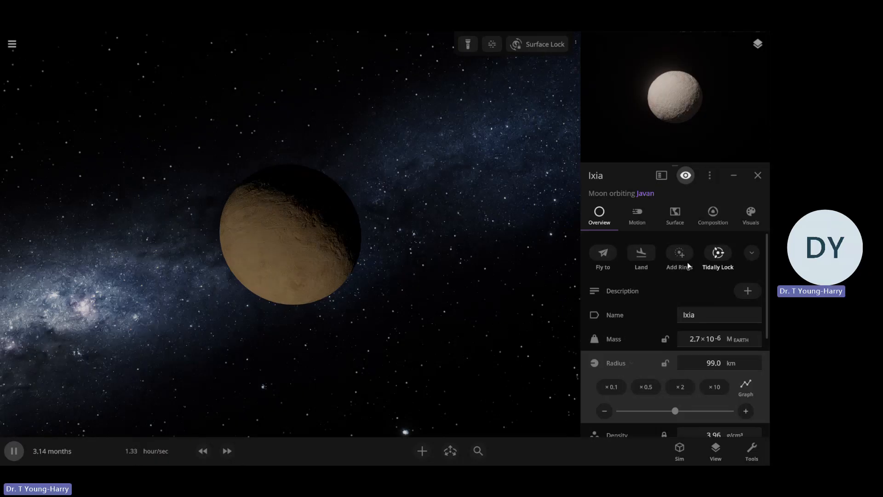
Compare Ixia's rotational period with its orbital period and inspect the moon against Javan
scroll(444, 369, "up", 5)
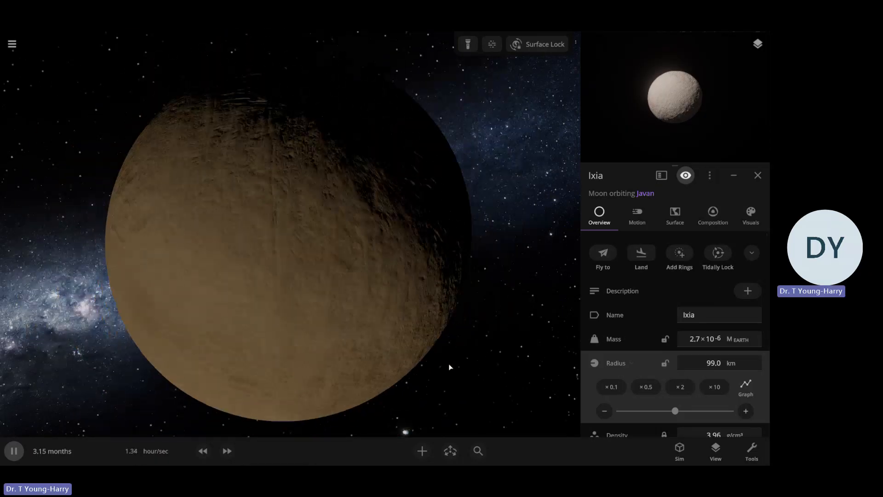
scroll(446, 366, "down", 5)
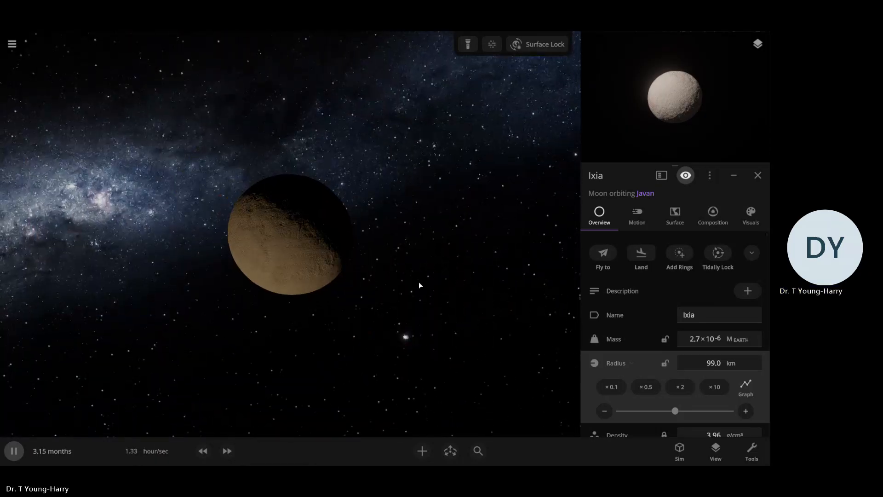
scroll(633, 313, "down", 5)
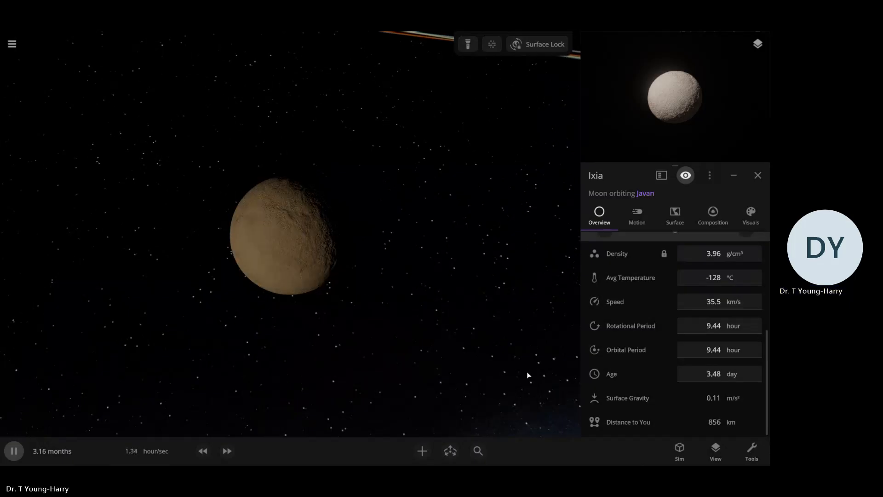
scroll(512, 375, "up", 1)
left_click_drag(498, 365, 487, 288)
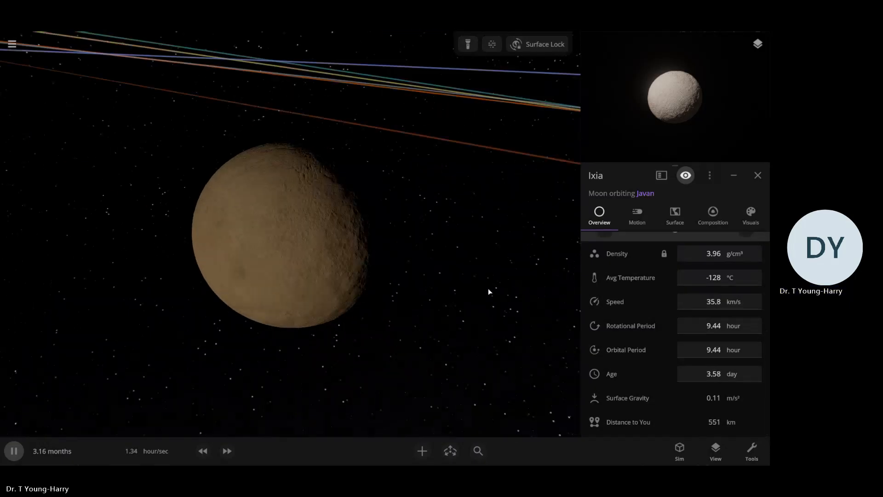
scroll(483, 306, "up", 3)
scroll(484, 307, "down", 4)
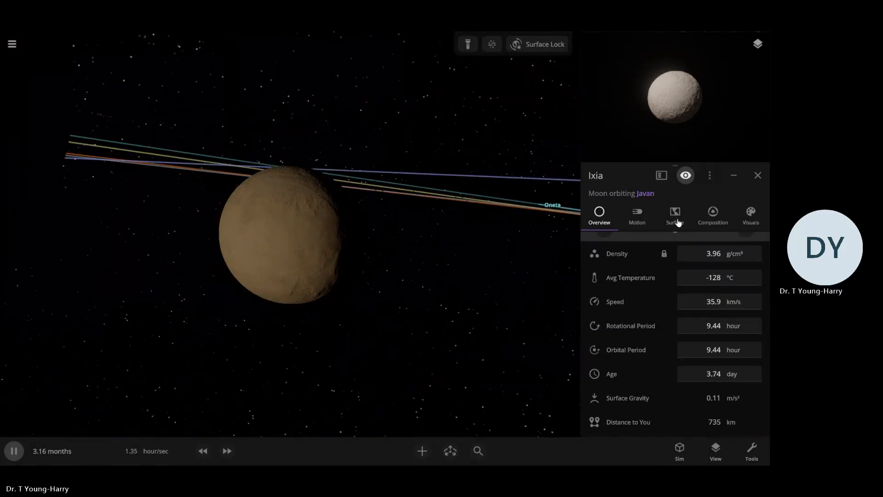
Set Ixia's surface Elevation Map 1 to Pluto and Elevation Map 2 to Vesta
left_click(677, 222)
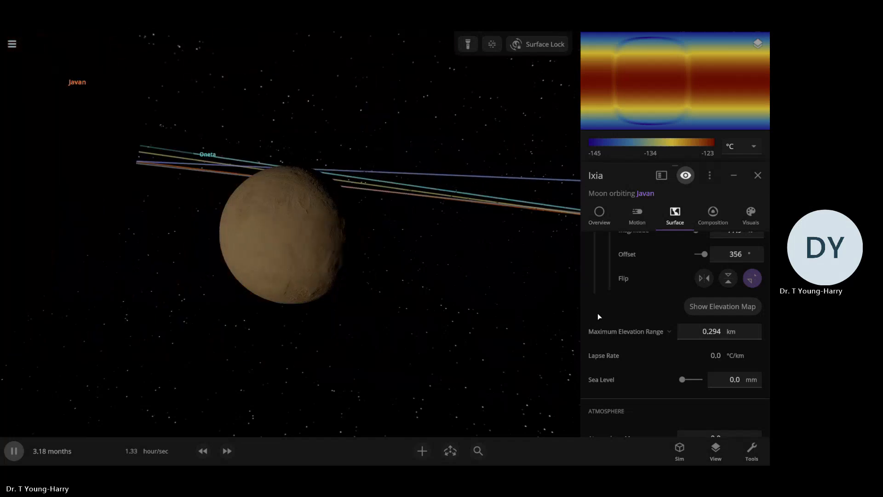
scroll(727, 355, "up", 1)
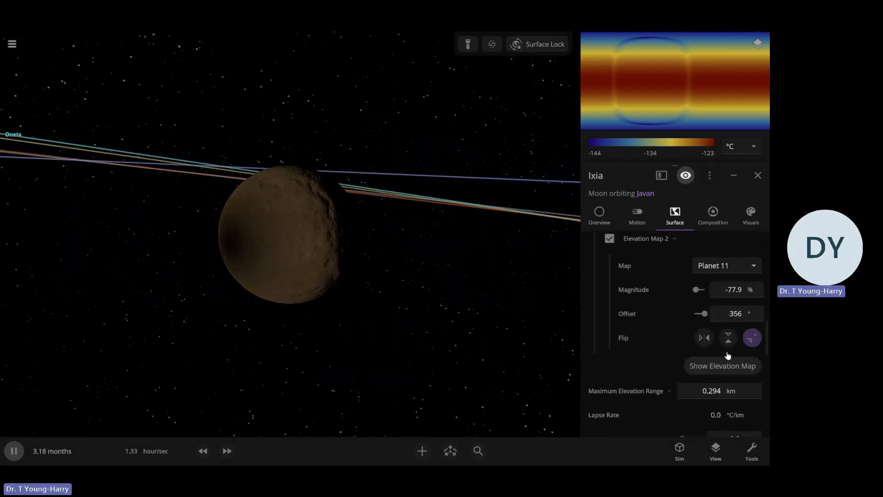
scroll(727, 355, "up", 3)
left_click(736, 276)
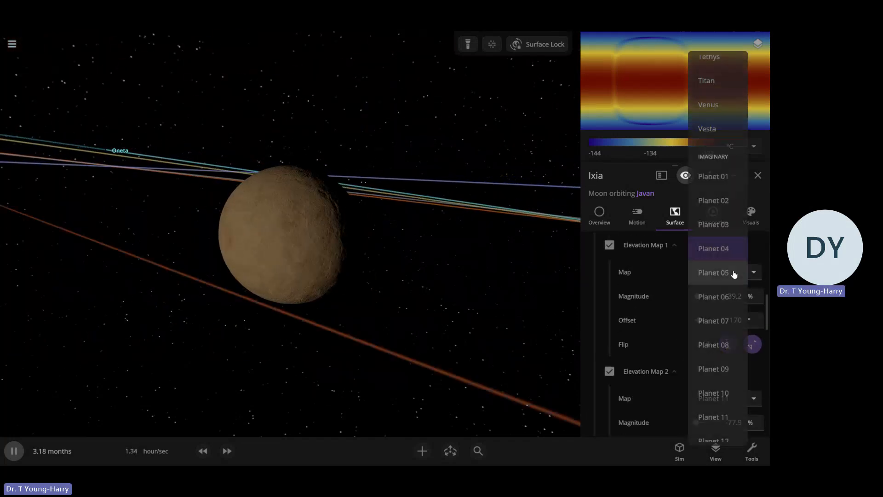
scroll(733, 271, "up", 3)
scroll(732, 270, "up", 3)
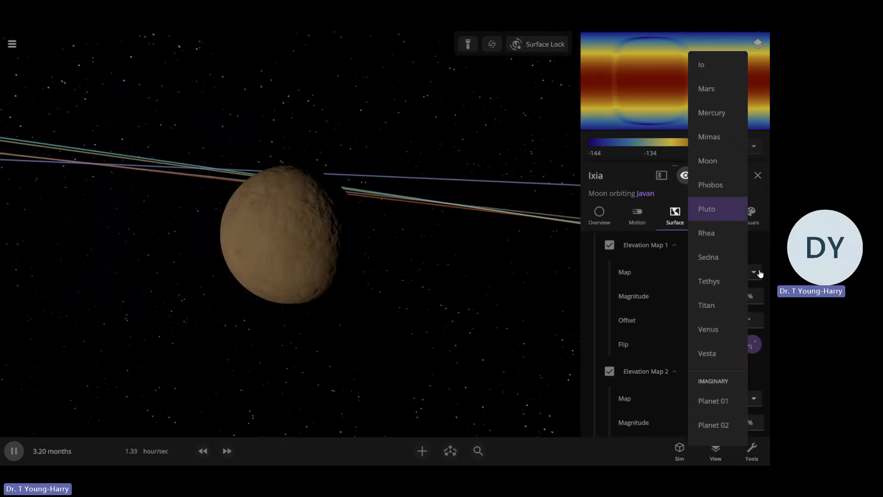
left_click(727, 210)
left_click(726, 398)
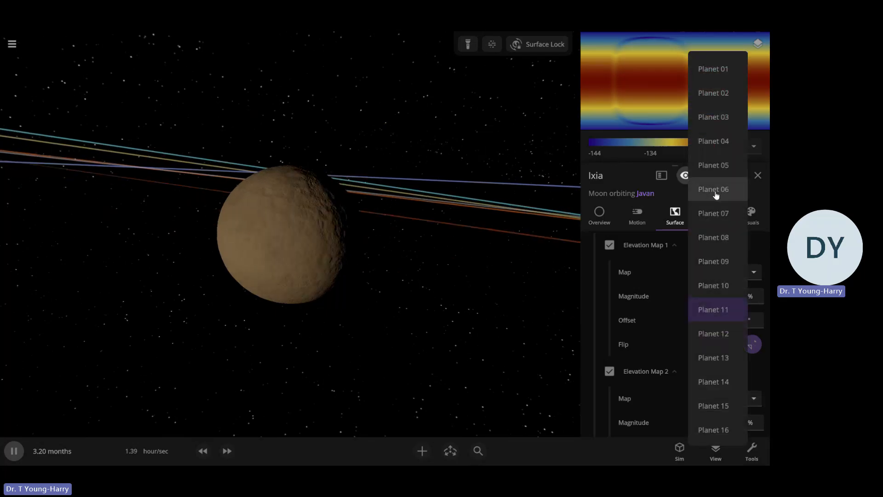
scroll(720, 195, "up", 3)
scroll(720, 196, "up", 3)
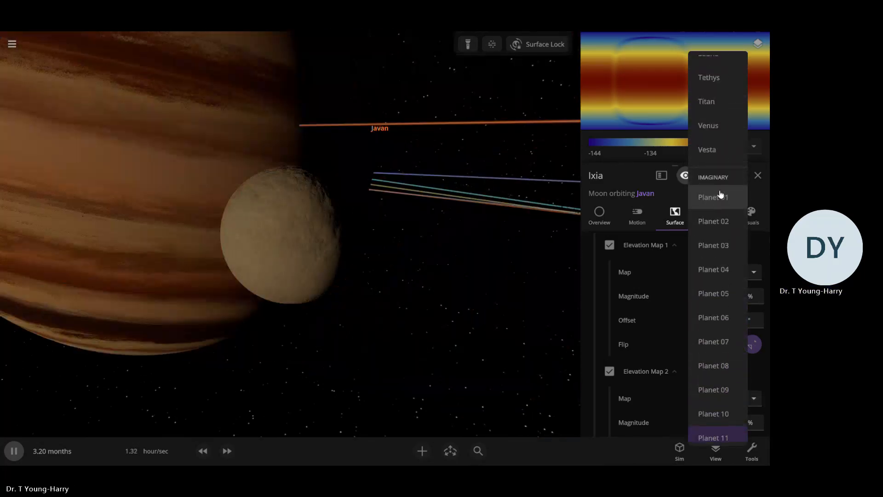
left_click(666, 233)
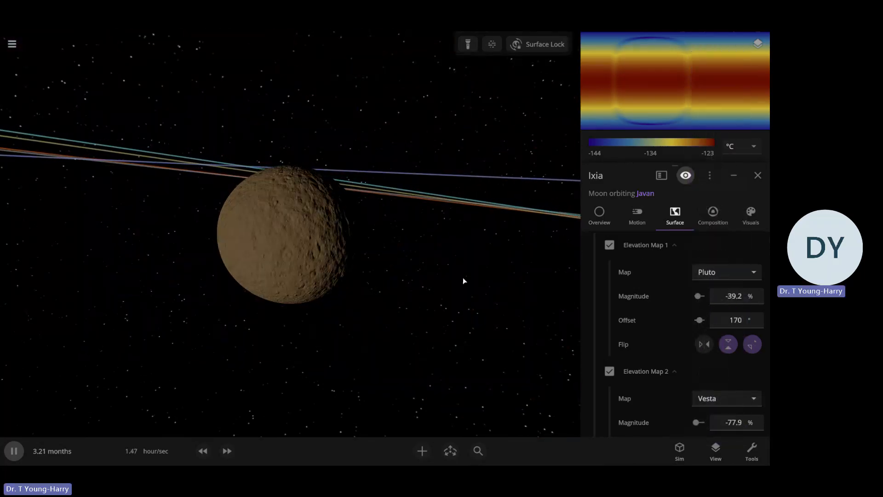
Switch Ixia's elevation-based base color from Composition to Custom colors
left_click(759, 215)
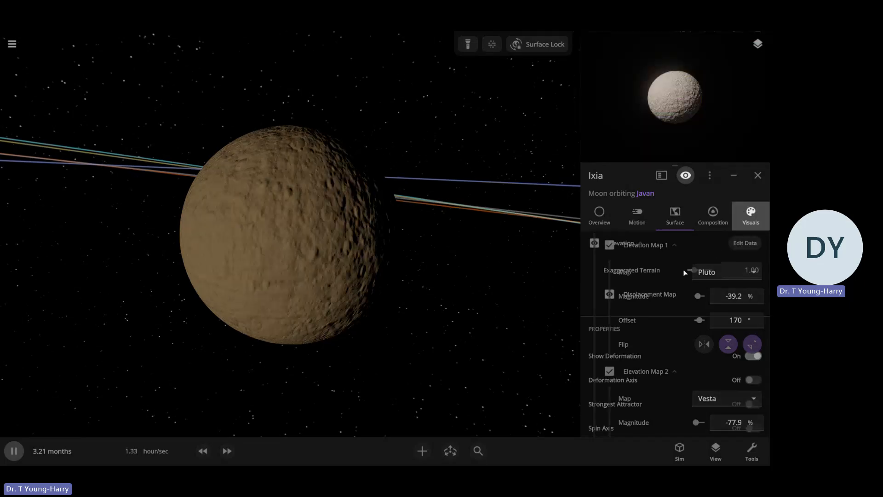
scroll(626, 299, "up", 3)
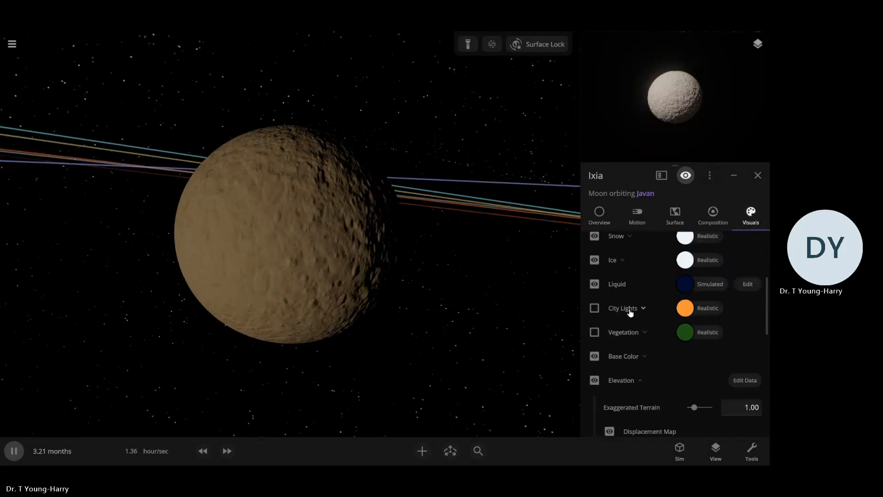
left_click(624, 356)
left_click(712, 408)
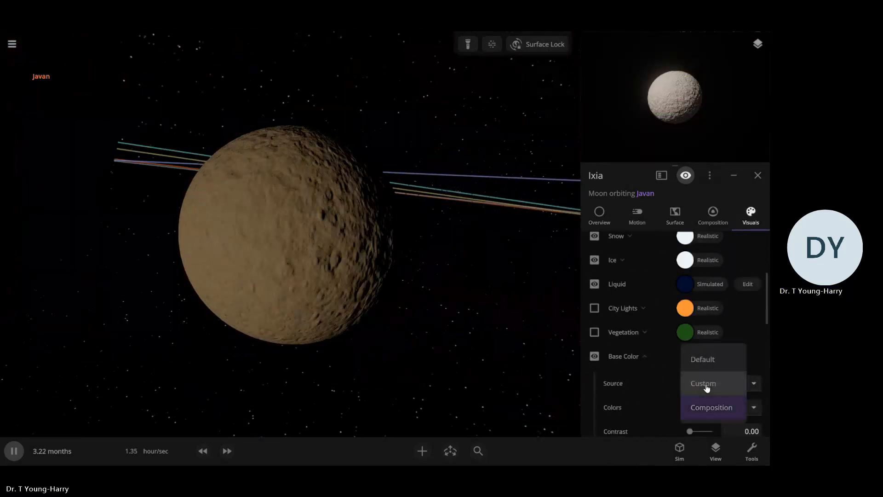
left_click(706, 385)
scroll(680, 390, "down", 3)
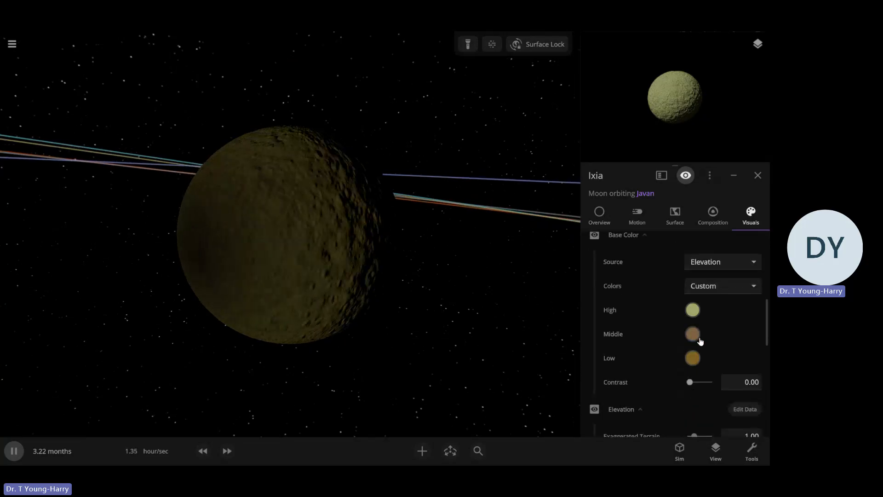
Set Ixia's middle-elevation base color to the grey #909090
left_click(693, 334)
left_click_drag(559, 378, 526, 372)
left_click(691, 311)
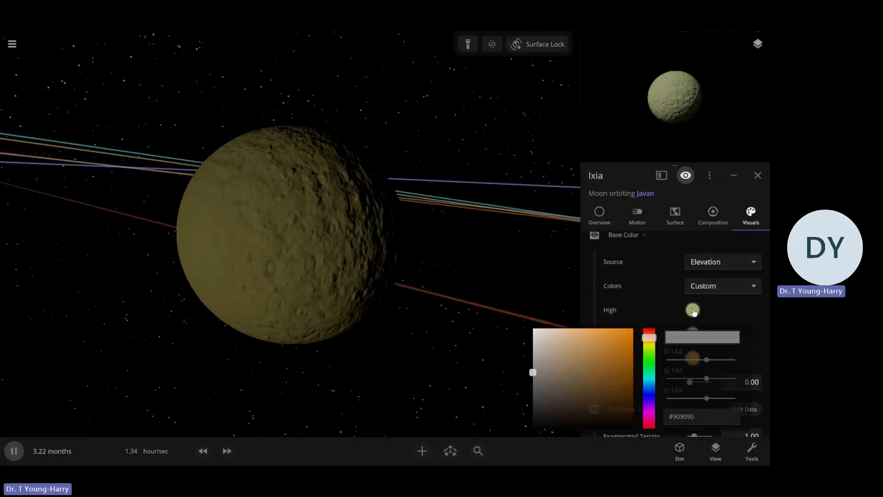
left_click(686, 315)
left_click(509, 318)
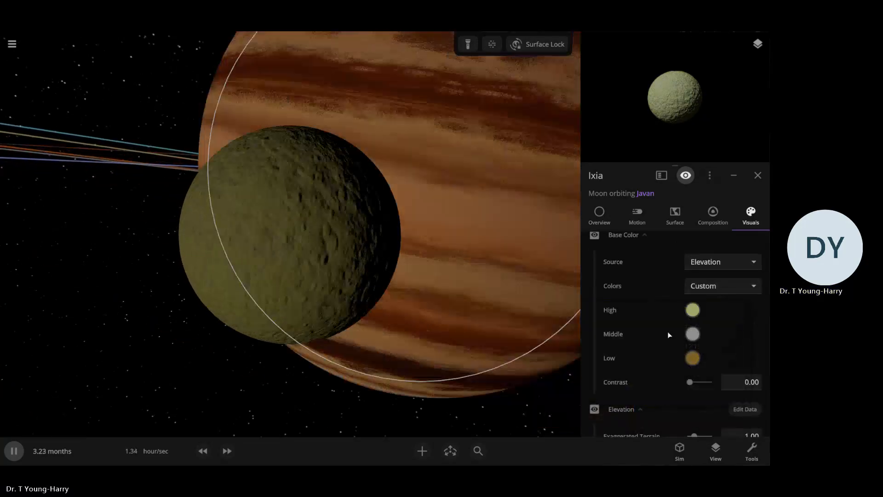
Set Ixia's high-elevation base color to the dark grey #575757
left_click(690, 315)
left_click_drag(539, 330, 506, 318)
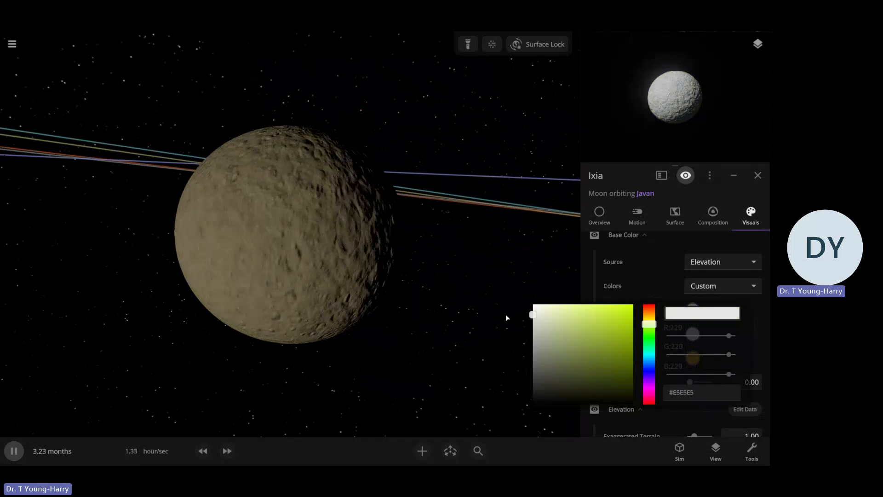
left_click(570, 346)
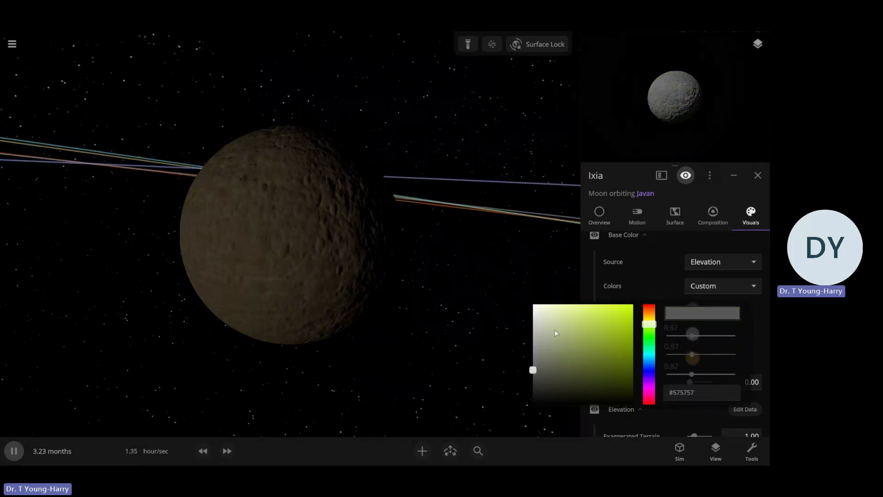
left_click(666, 302)
Set Ixia's middle-elevation and low-elevation base colors to a light grey
left_click(691, 334)
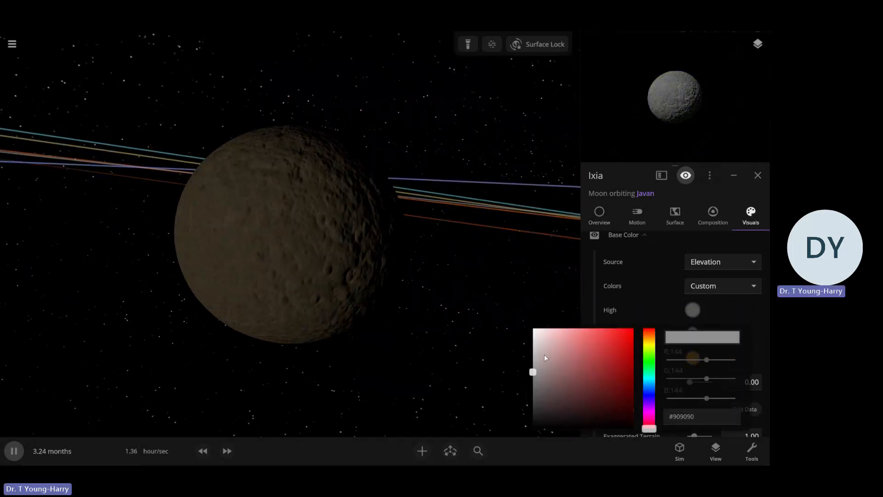
left_click(613, 281)
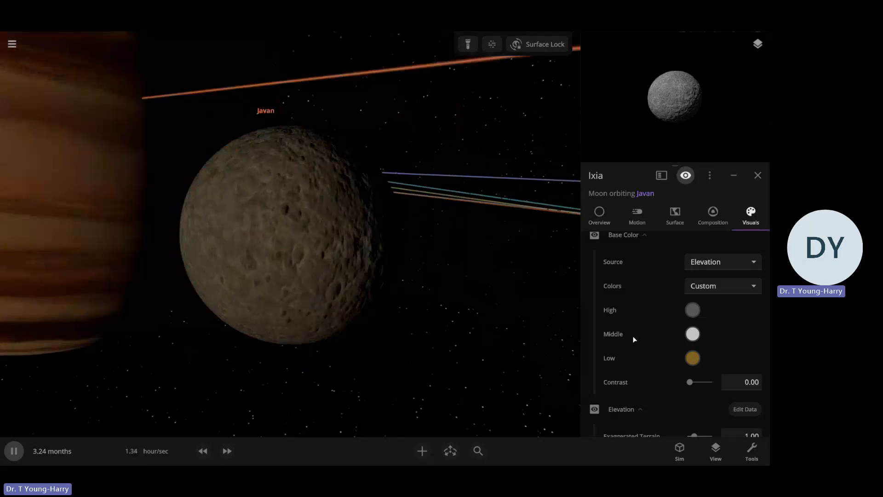
left_click(692, 358)
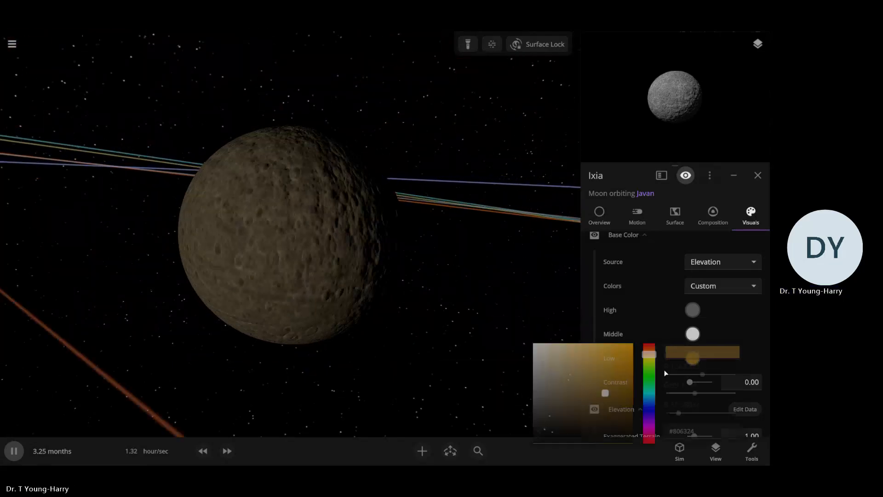
left_click(534, 367)
left_click(506, 272)
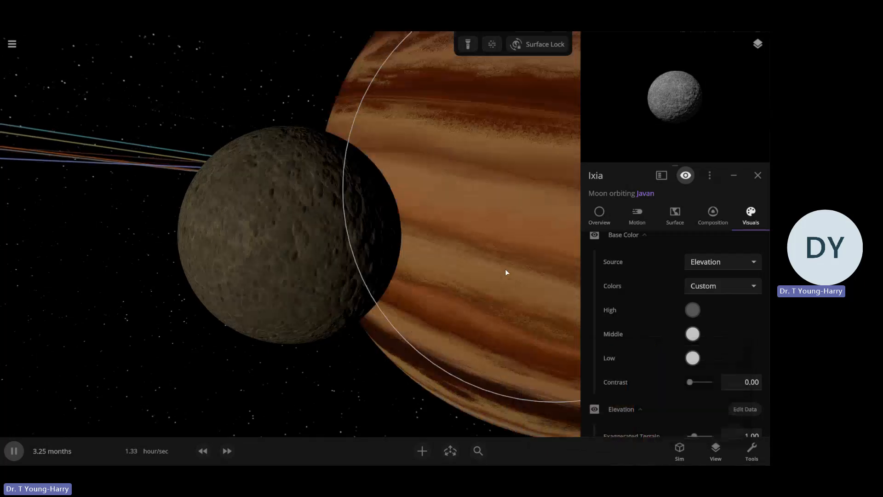
scroll(505, 270, "down", 4)
scroll(506, 276, "down", 5)
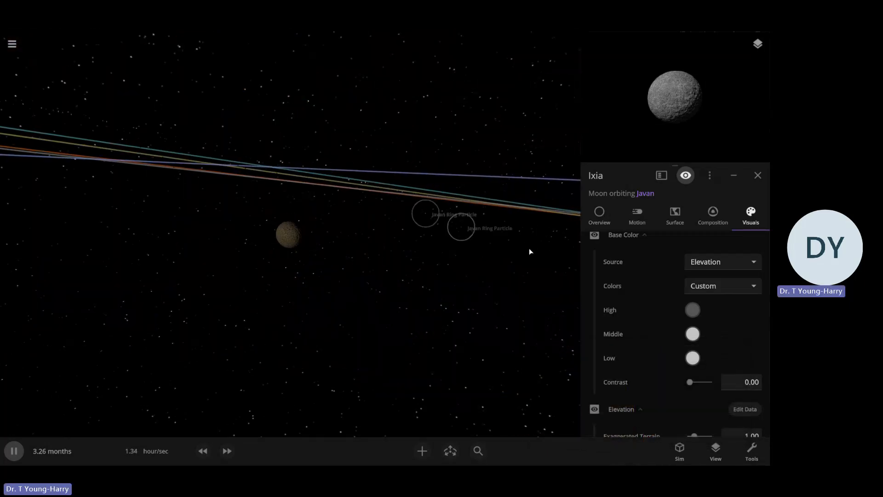
Focus the camera on Javan and view its whole moon system from above
scroll(469, 278, "down", 5)
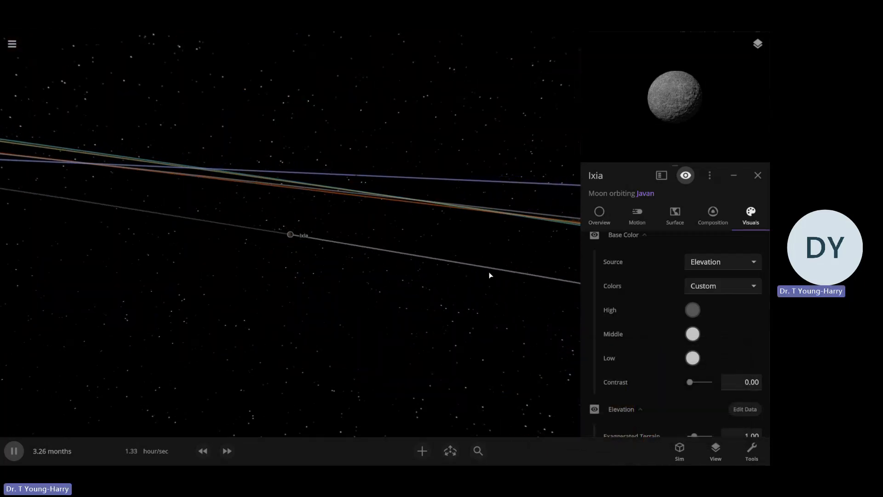
scroll(489, 274, "down", 5)
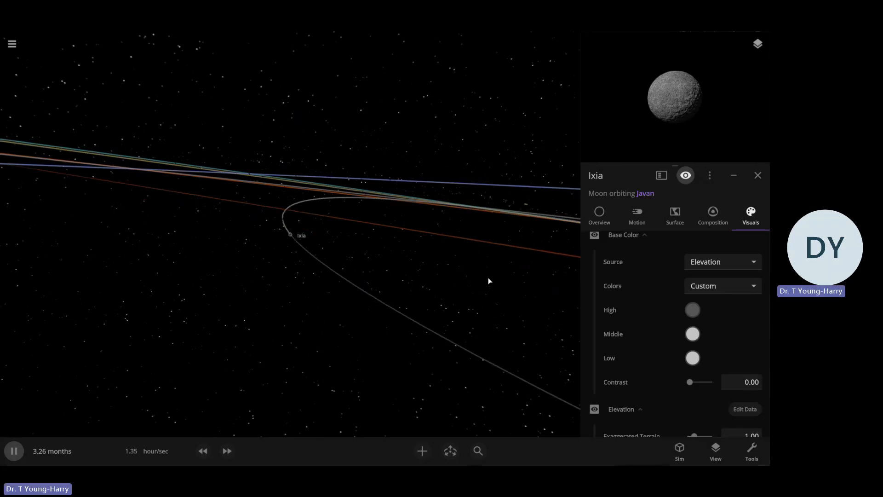
left_click_drag(487, 277, 174, 189)
double_click(175, 191)
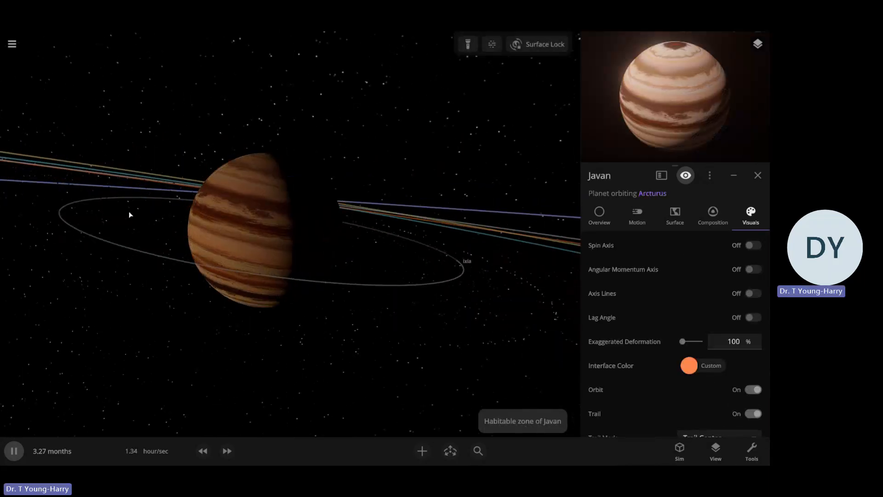
scroll(158, 231, "down", 10)
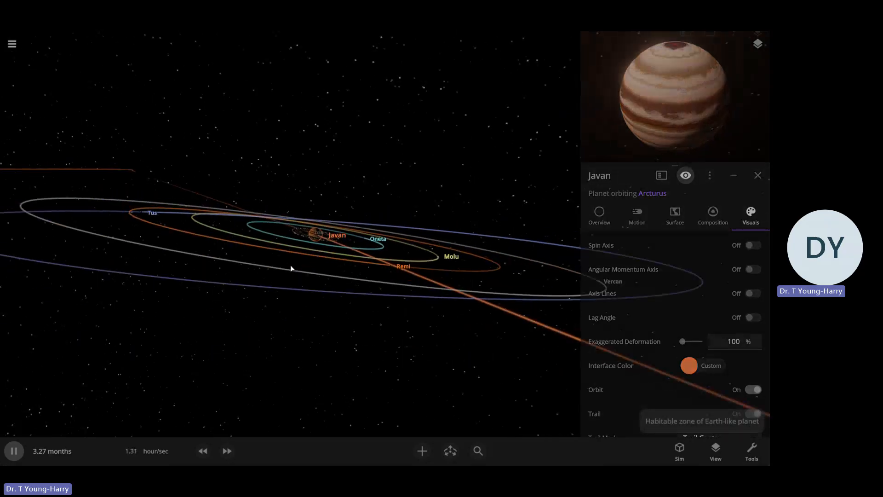
left_click(290, 266)
scroll(418, 206, "down", 5)
left_click_drag(461, 250, 441, 360)
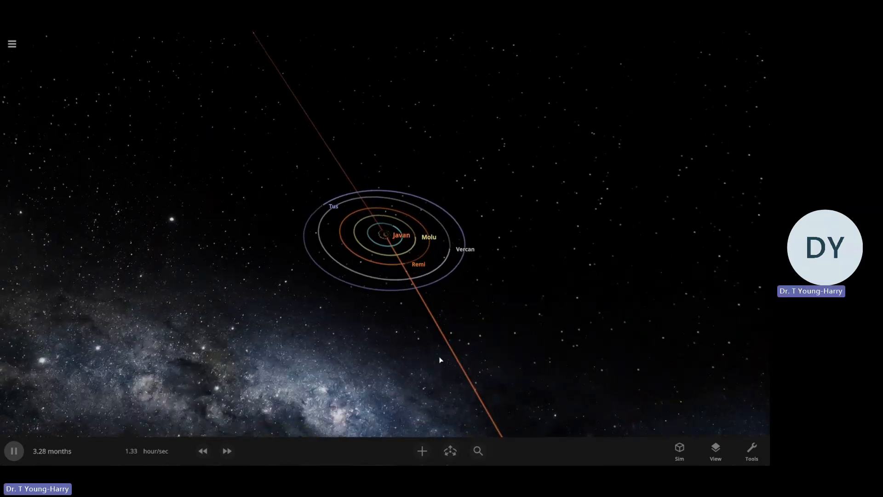
Add random asteroids as small moons in orbits around Javan, mostly outside the orbit of Tus
left_click(421, 451)
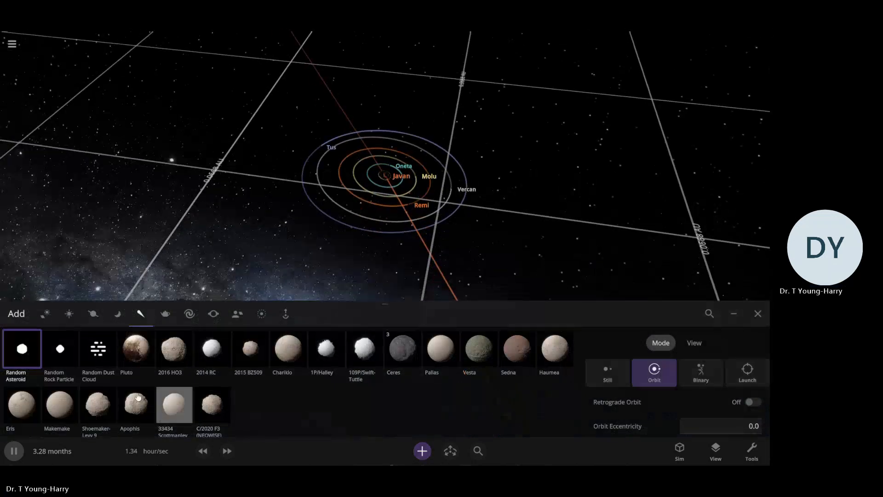
left_click(114, 318)
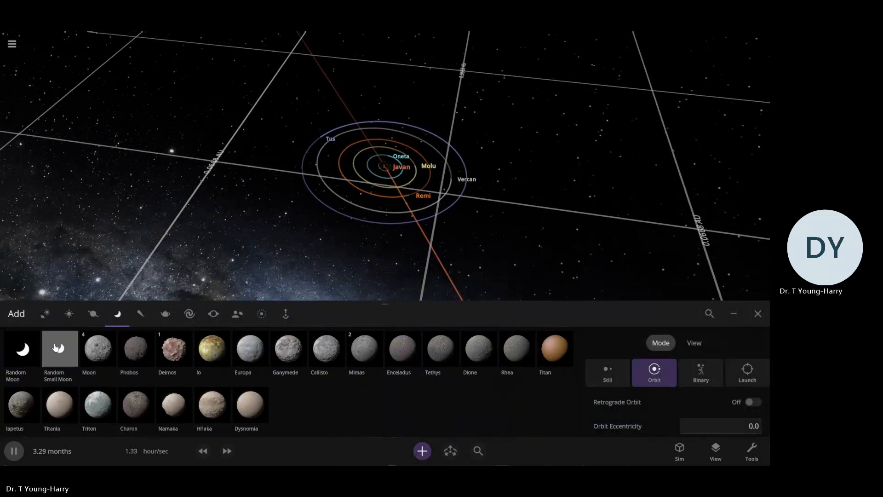
left_click(138, 314)
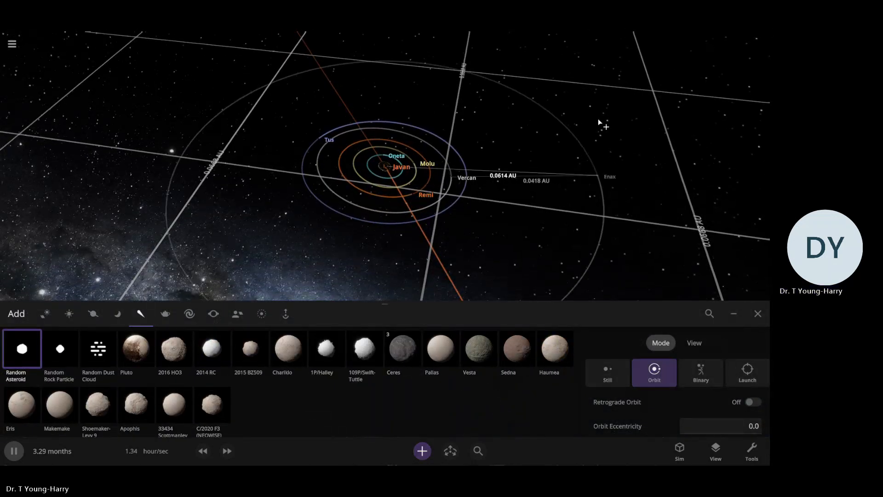
left_click(518, 244)
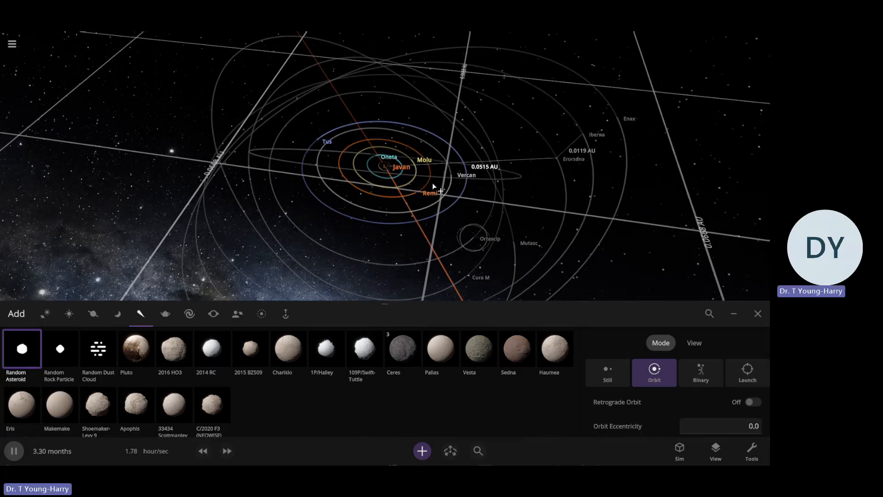
left_click(561, 141)
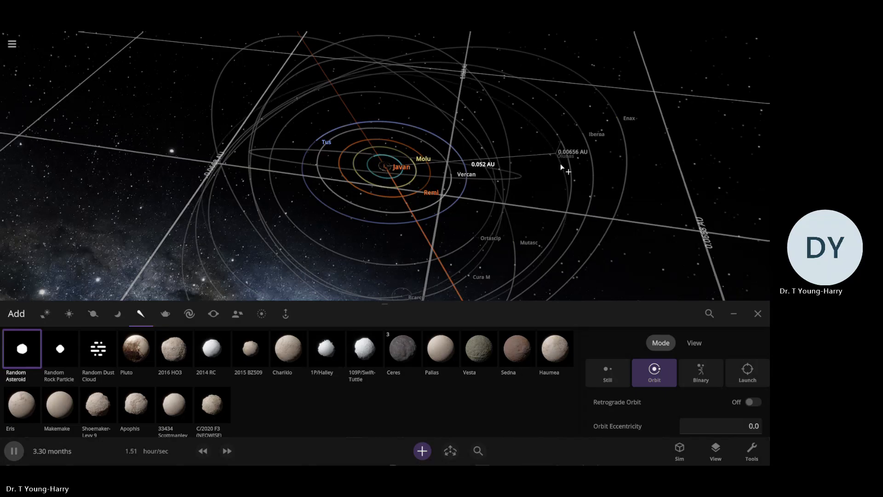
scroll(560, 164, "down", 5)
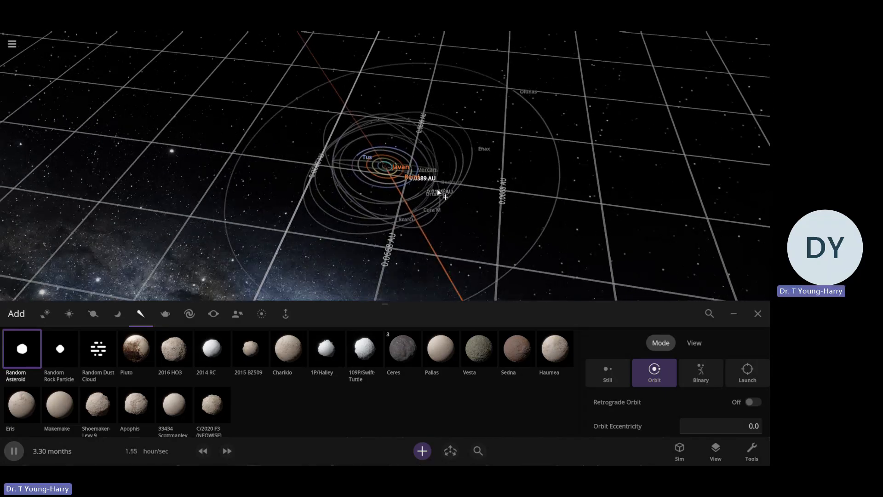
left_click(758, 313)
Raise the orbital eccentricity of the small moon Berinust to 0.562
left_click(432, 266)
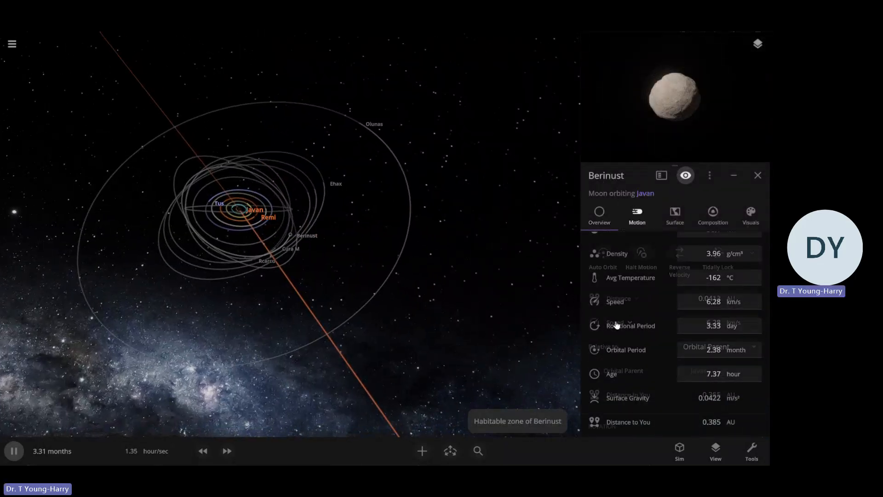
scroll(647, 319, "down", 8)
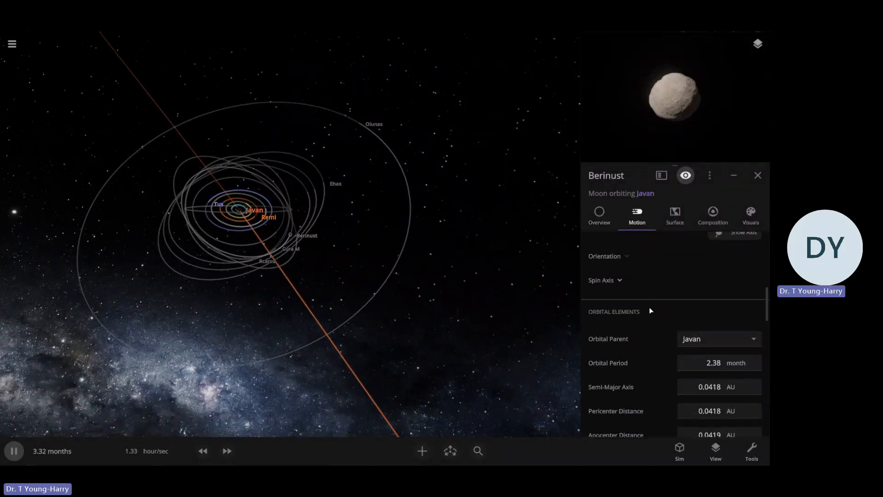
scroll(655, 317, "down", 2)
scroll(628, 354, "down", 3)
left_click(745, 348)
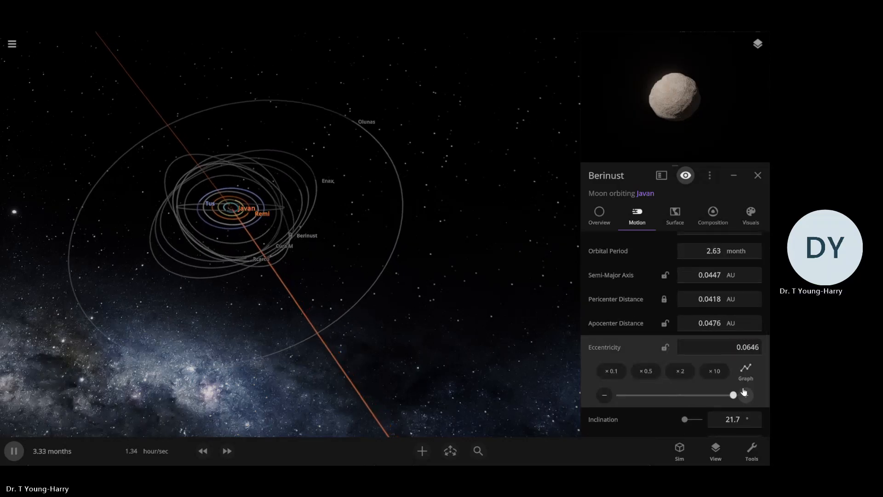
left_click(739, 399)
mouse_move(740, 400)
left_mouse_down()
mouse_move(731, 404)
mouse_move(736, 398)
left_mouse_up()
right_click_drag(367, 318, 414, 354)
left_click(735, 398)
left_click(725, 400)
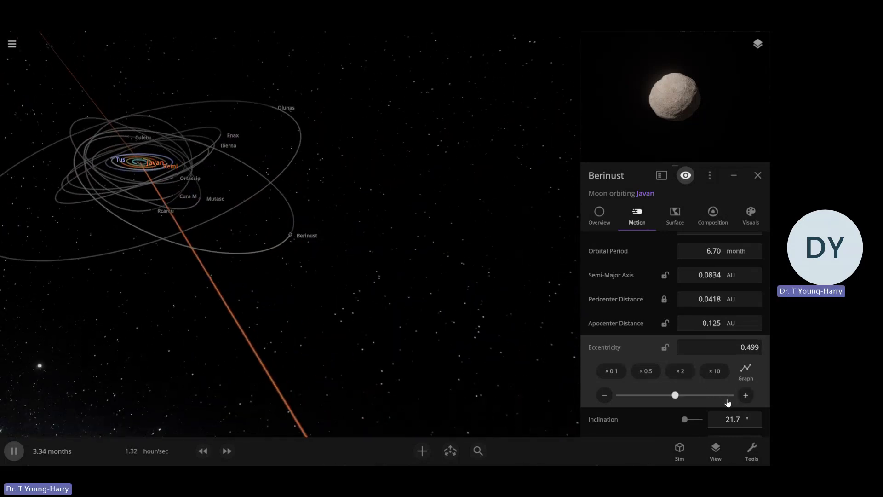
left_click(724, 399)
Set Berinust's radius to 101 km
right_click_drag(432, 386, 366, 239)
scroll(366, 236, "up", 5)
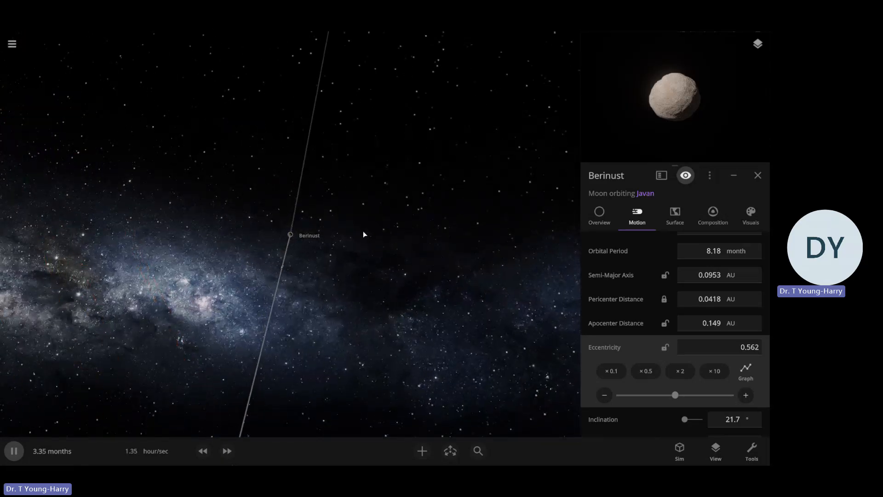
scroll(364, 232, "up", 5)
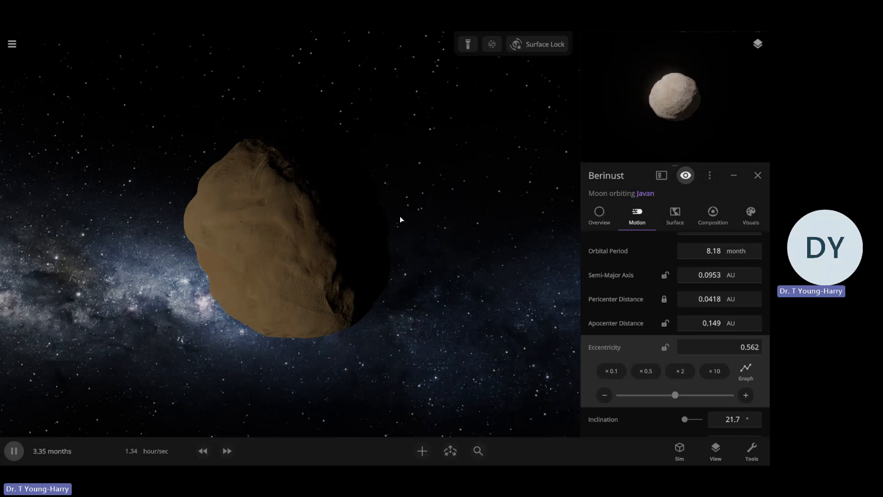
left_click_drag(399, 217, 468, 178)
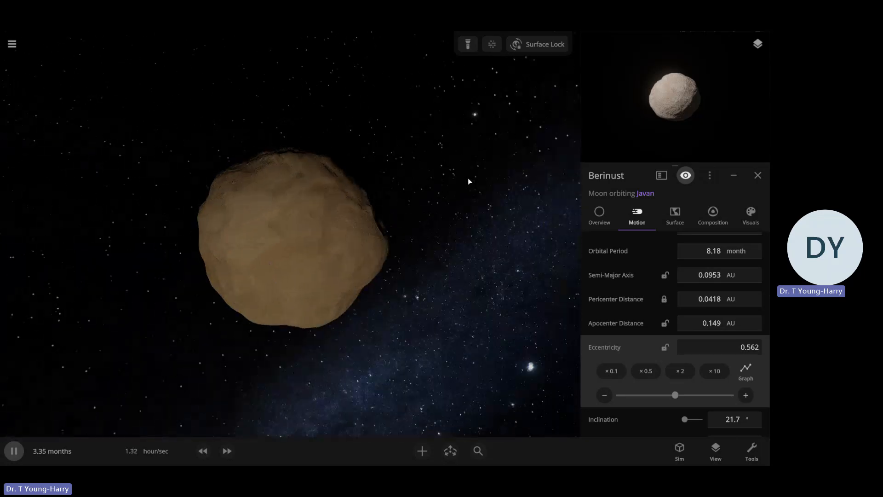
scroll(462, 184, "up", 3)
scroll(462, 185, "down", 3)
left_click_drag(407, 175, 539, 208)
left_click(599, 215)
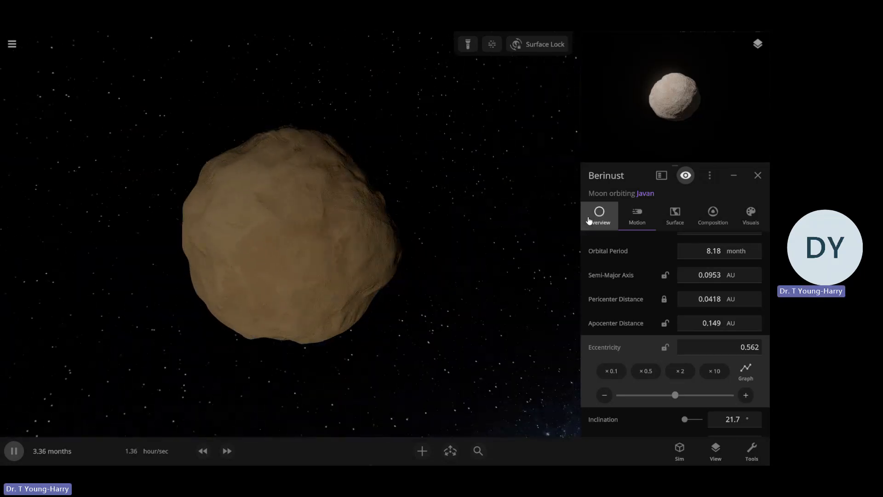
scroll(672, 319, "up", 5)
left_click(712, 363)
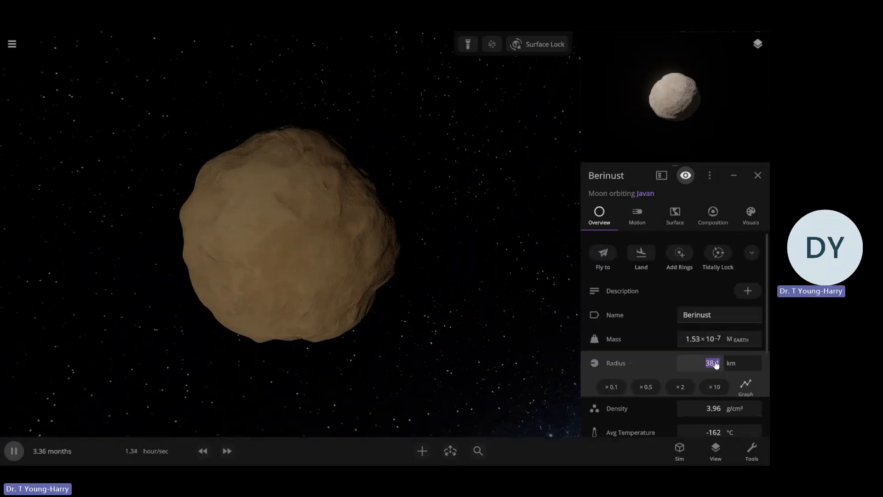
type("100")
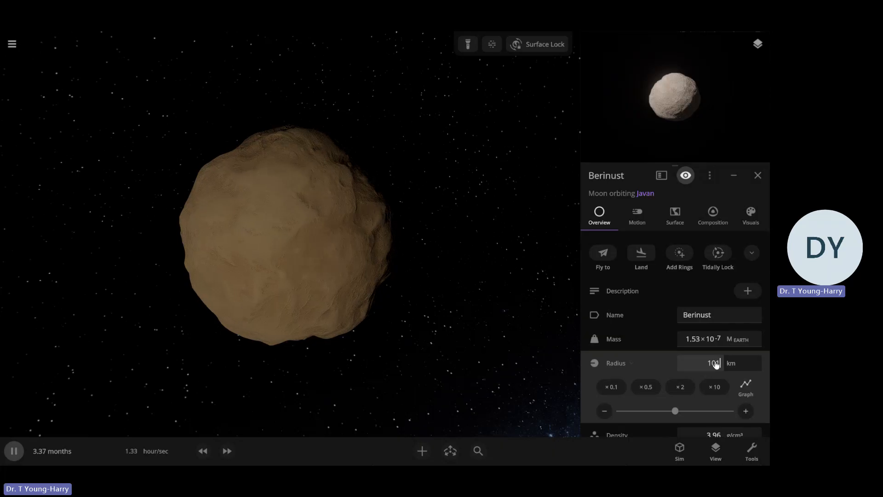
key("Return")
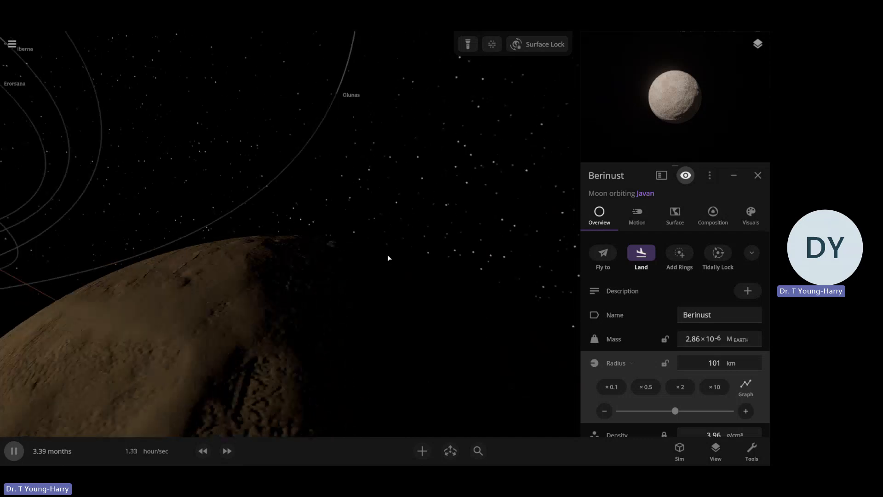
Tidally lock Berinust
scroll(387, 255, "down", 5)
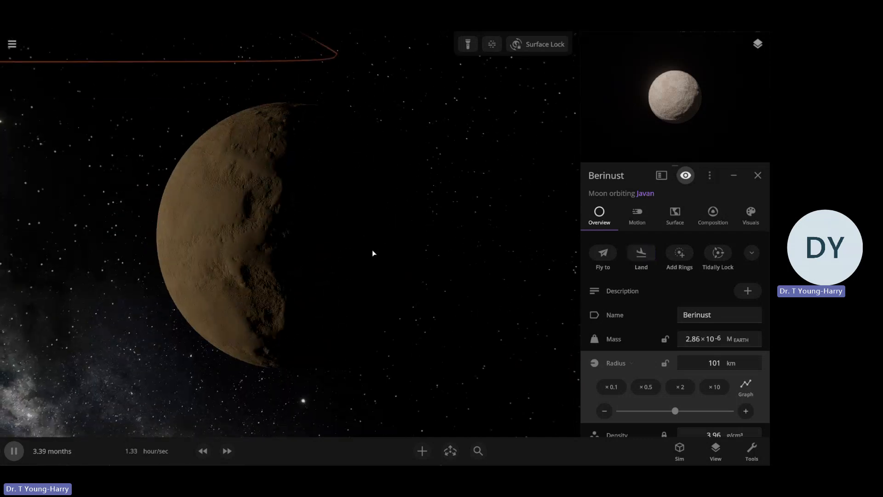
left_click_drag(372, 250, 481, 230)
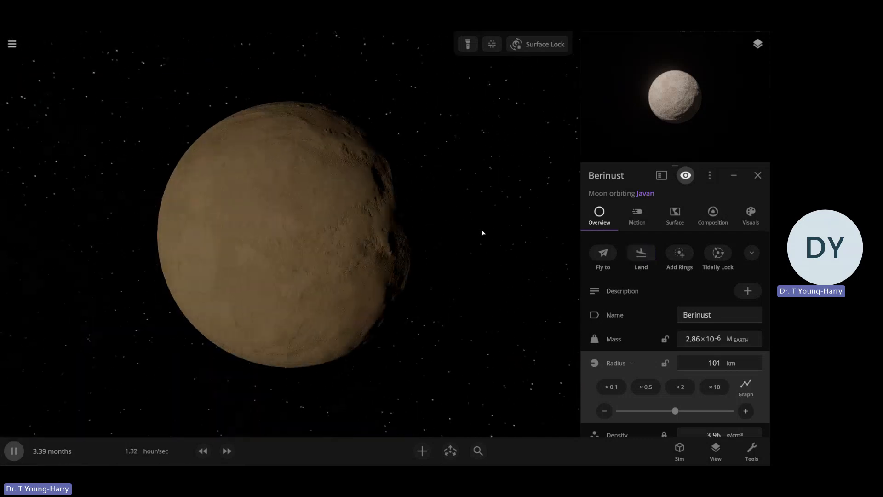
left_click(715, 255)
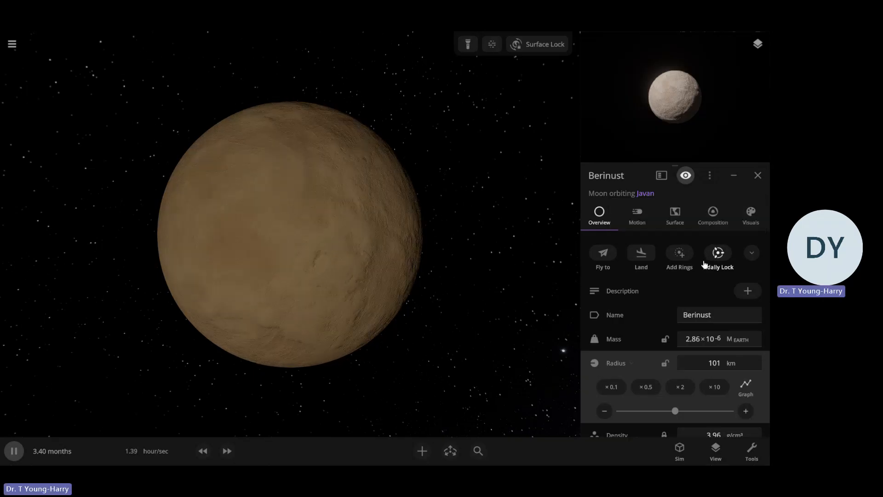
Switch Berinust's base colors from Composition to Custom and set the middle-elevation color to the light grey #ACACAC
left_click(750, 213)
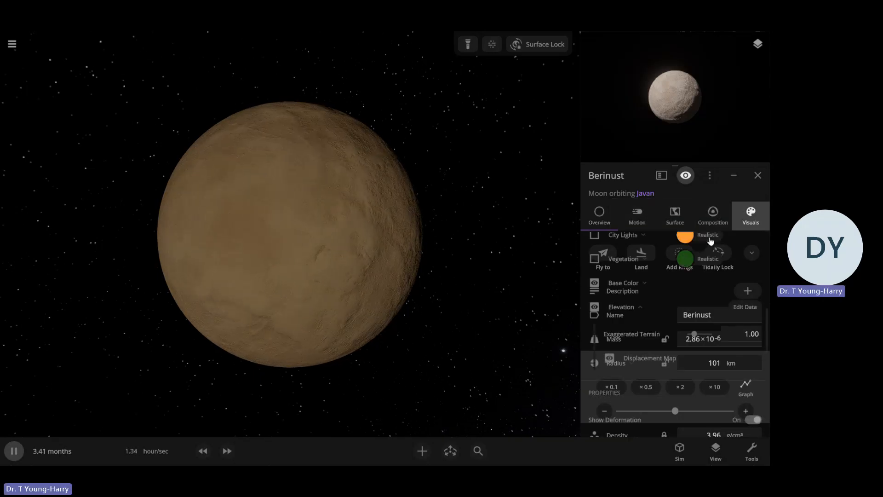
scroll(582, 301, "down", 3)
left_click(640, 244)
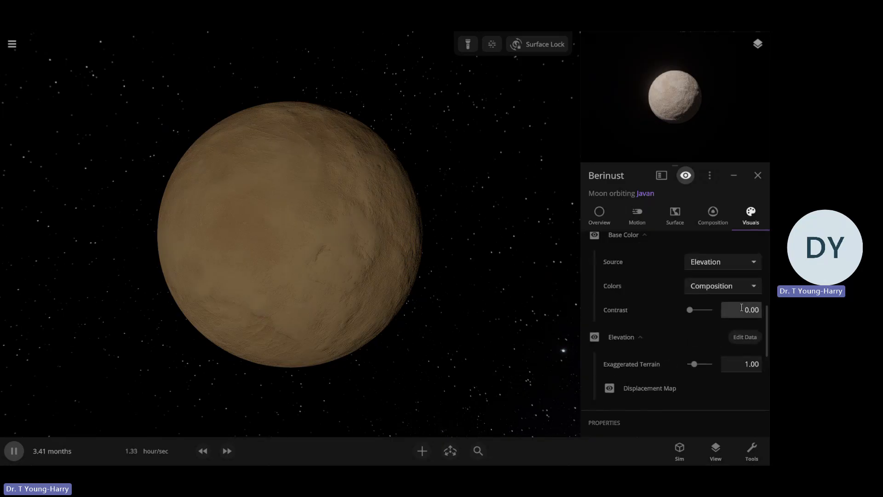
left_click(711, 281)
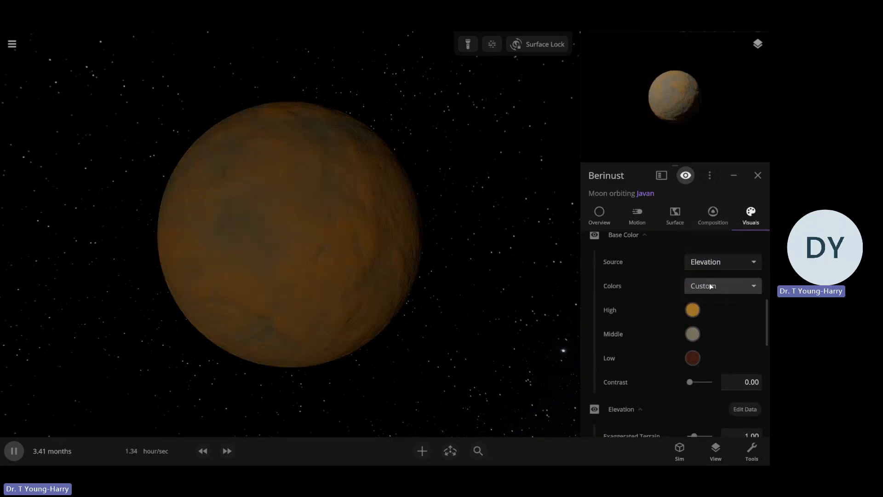
left_click(693, 334)
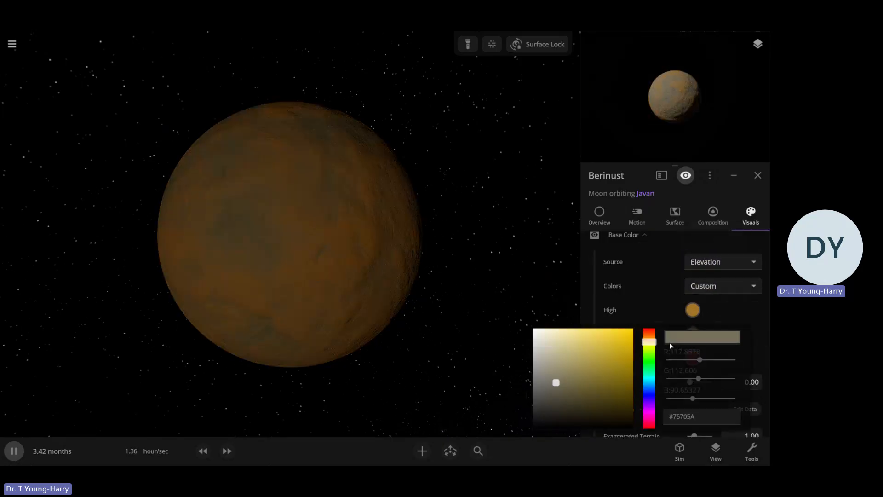
left_click_drag(542, 359, 533, 360)
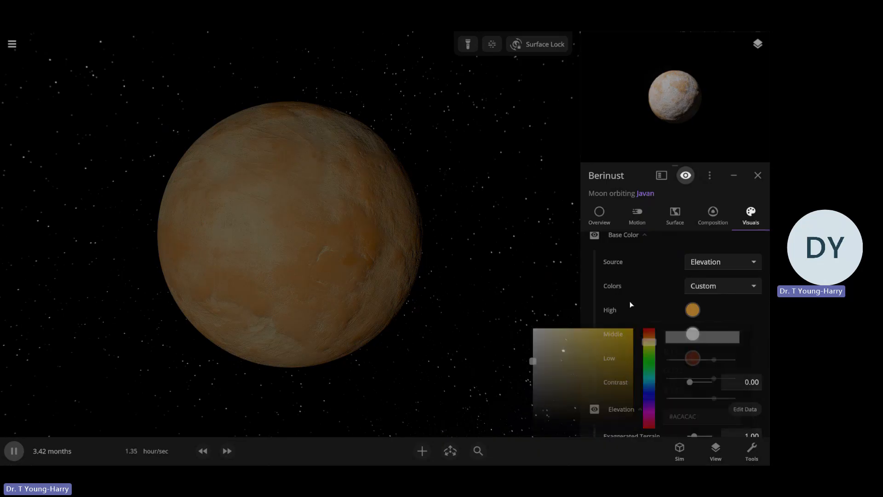
Set Berinust's high-elevation and low-elevation base colors to darker greys
left_click(693, 310)
left_click_drag(602, 339, 510, 368)
left_click(686, 299)
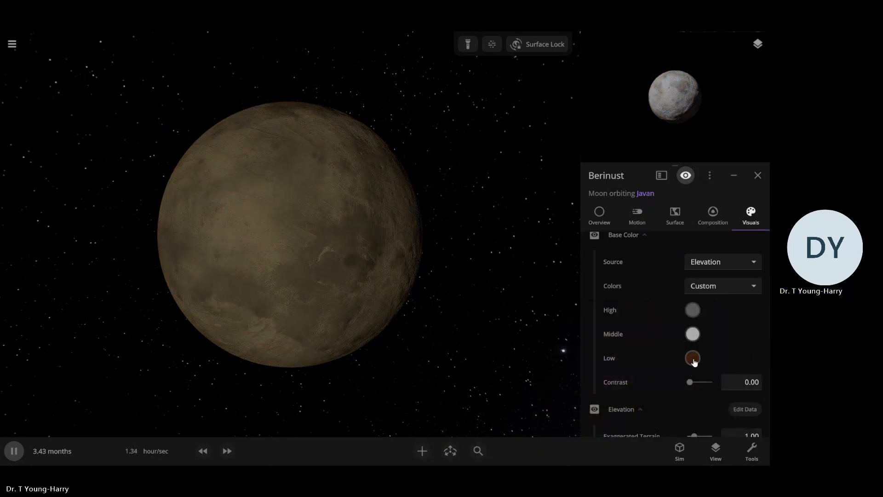
left_click(693, 358)
left_click_drag(595, 369, 511, 385)
left_click_drag(395, 353, 455, 249)
left_click_drag(306, 288, 470, 215)
left_click(511, 164)
left_click(501, 222)
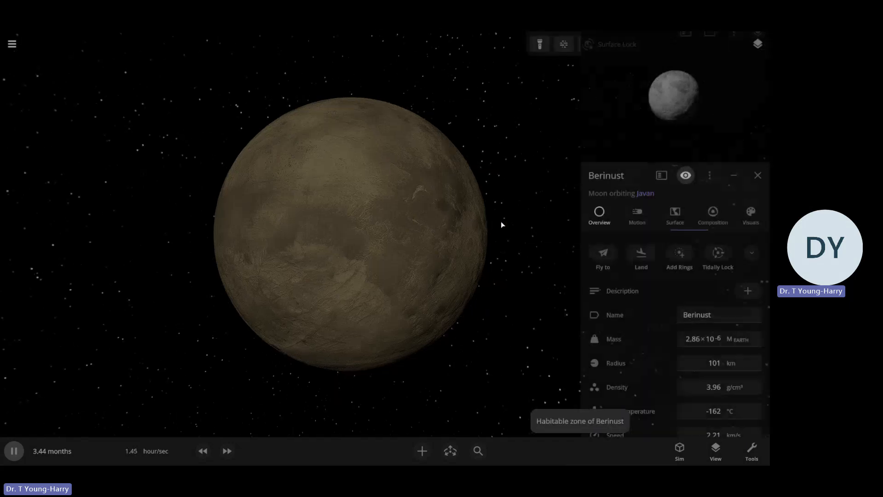
Refocus the camera on Javan with all its moon orbits in view and select the small moon Olunas
scroll(501, 220, "down", 5)
scroll(492, 202, "down", 5)
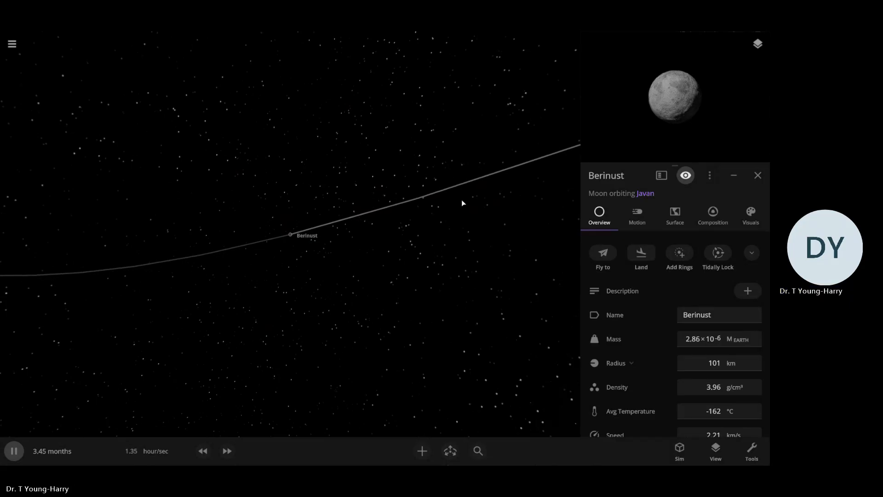
scroll(460, 194, "down", 5)
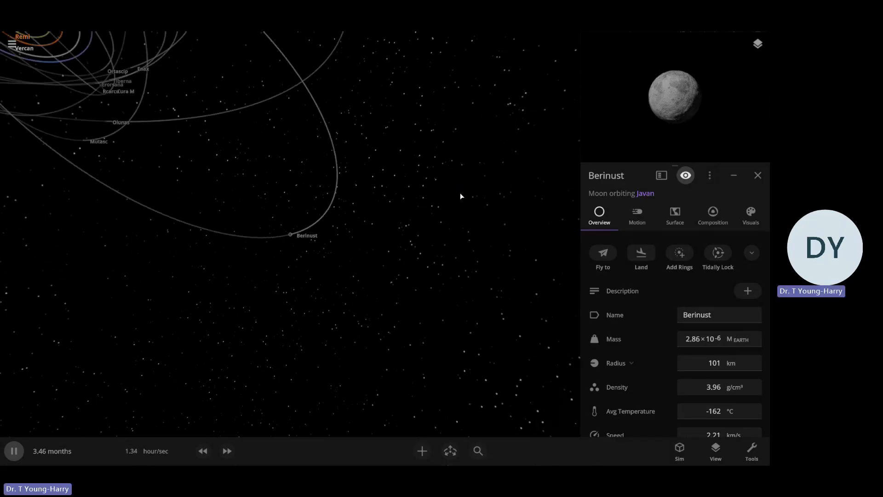
left_click_drag(277, 195, 170, 211)
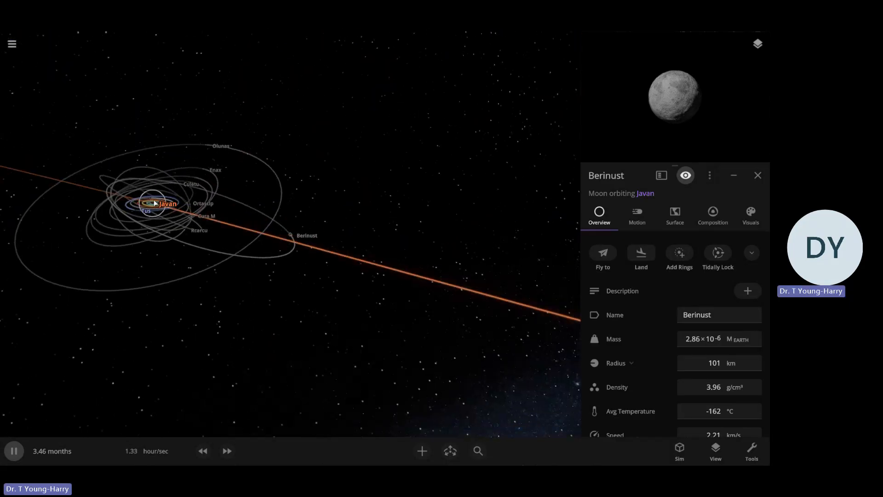
double_click(154, 201)
left_click(397, 233)
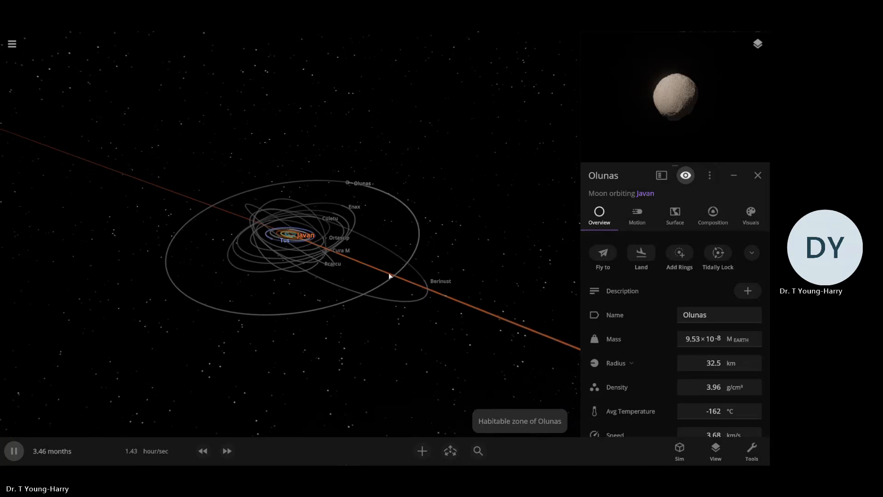
Select Javan and turn on Chart Mode to line up the system's bodies for comparison
left_click(289, 235)
scroll(289, 235, "up", 5)
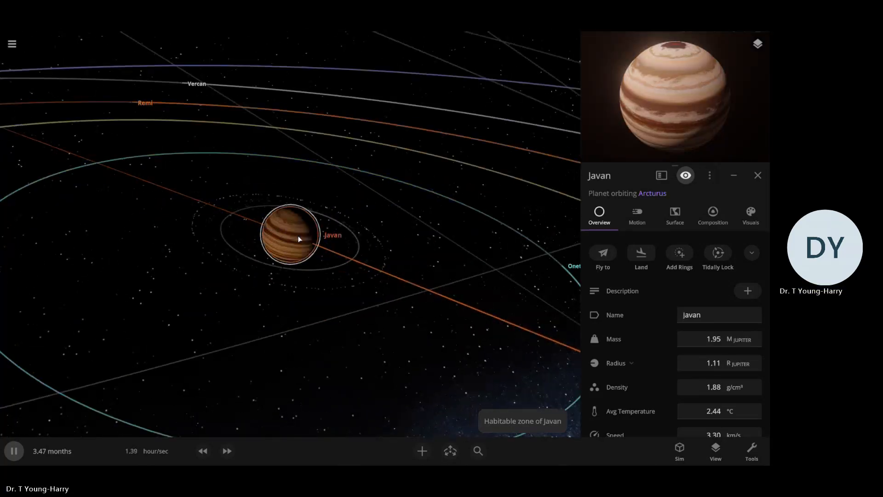
scroll(296, 225, "down", 10)
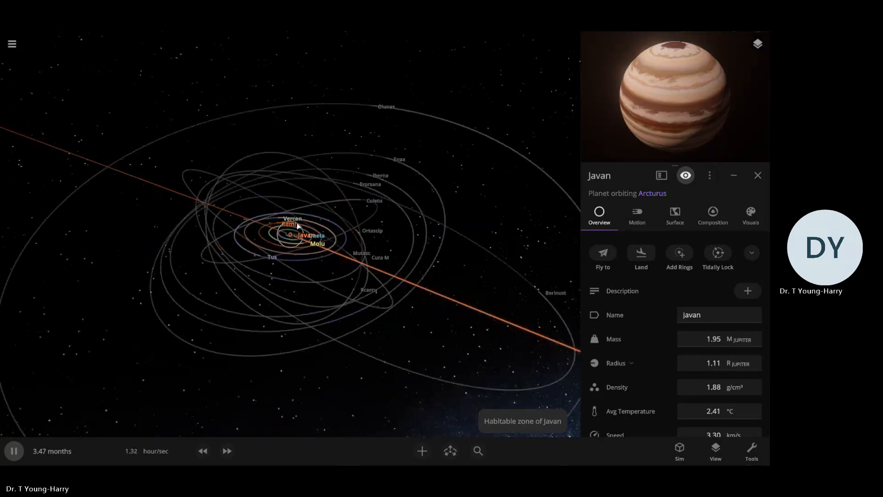
left_click(725, 454)
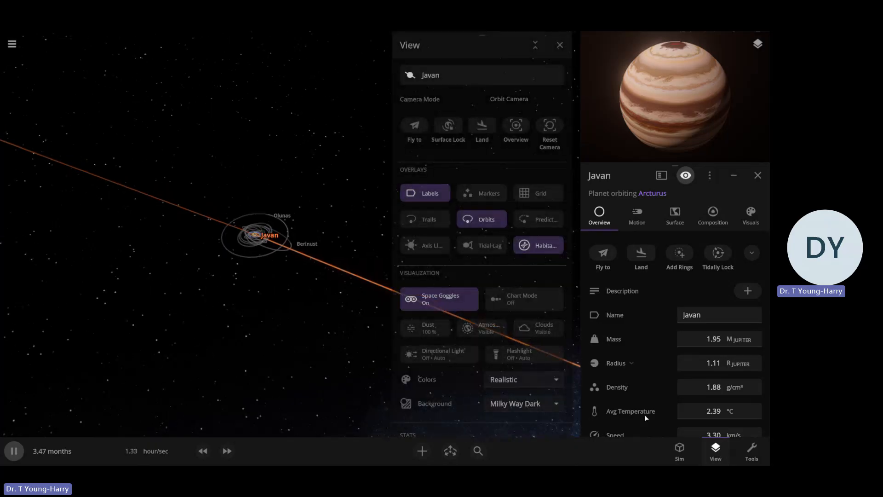
left_click(508, 301)
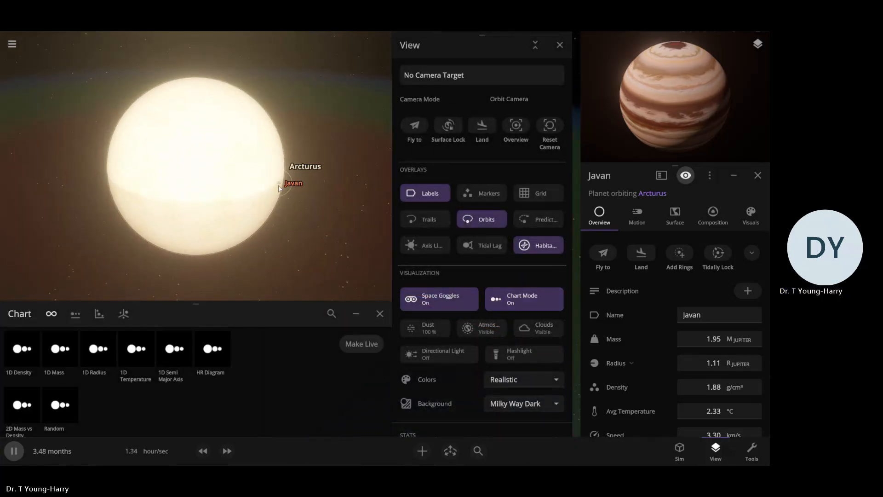
Select Javan beside Arcturus in the chart lineup and fly the camera to it
left_click(278, 186)
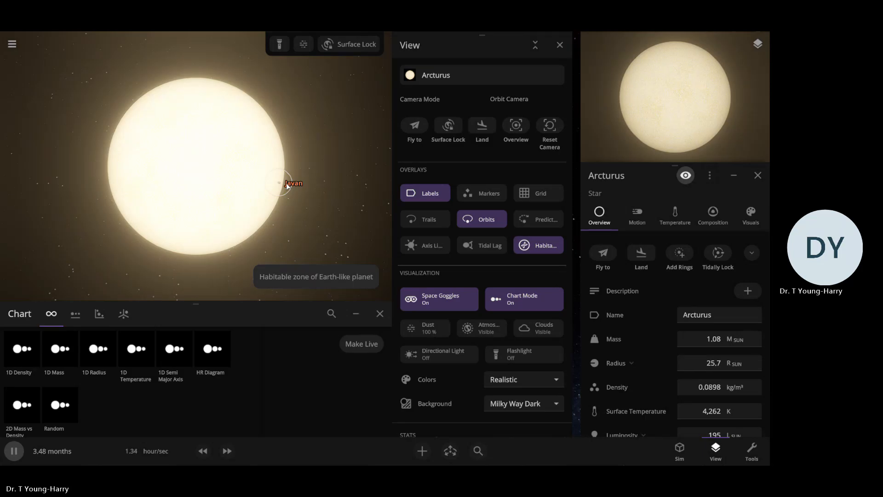
left_click(288, 185)
scroll(288, 188, "up", 3)
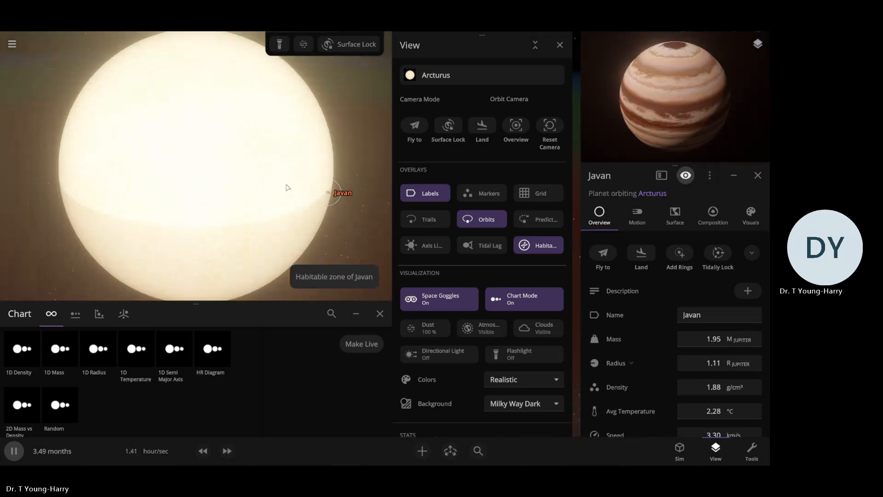
left_click(596, 255)
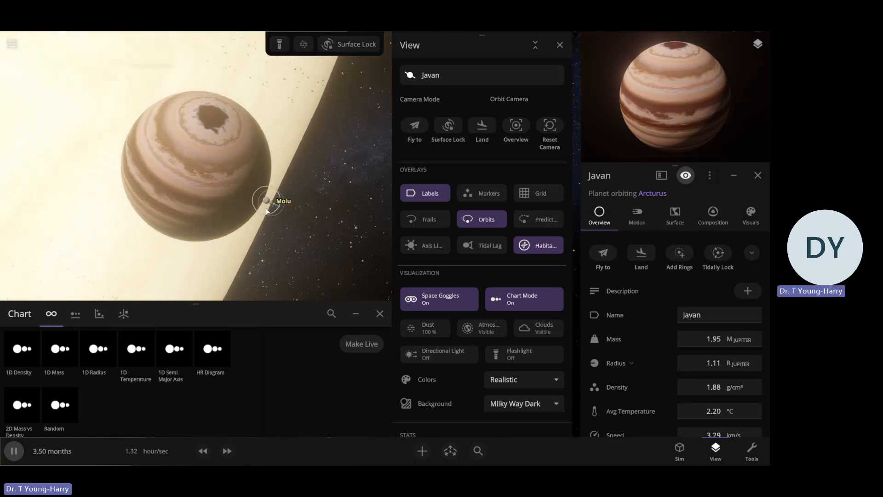
Examine Javan's major moons along the chart lineup, focusing on Molu, Remi, Vercan and Oneta in turn
double_click(267, 210)
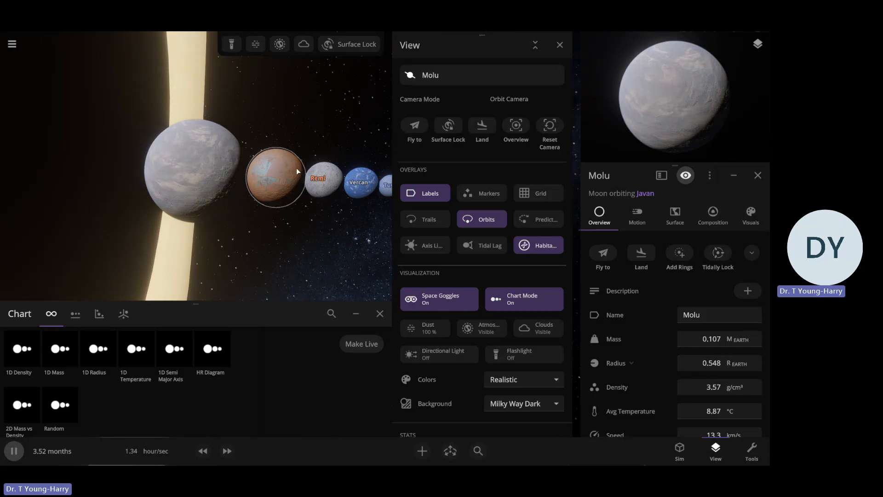
left_click(322, 179)
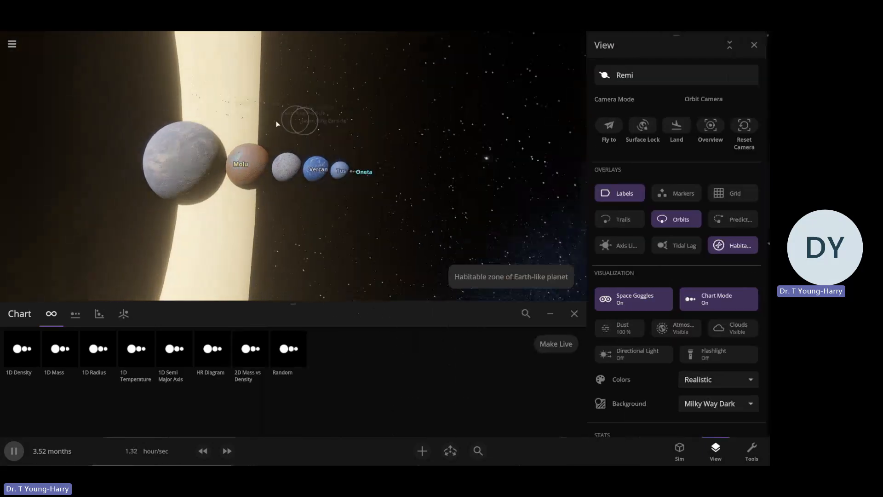
scroll(276, 124, "down", 3)
scroll(282, 137, "up", 8)
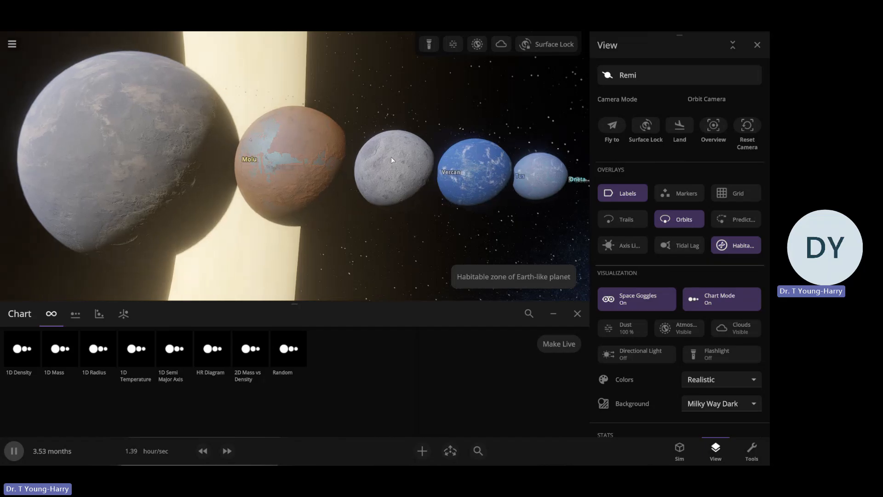
left_click(392, 160)
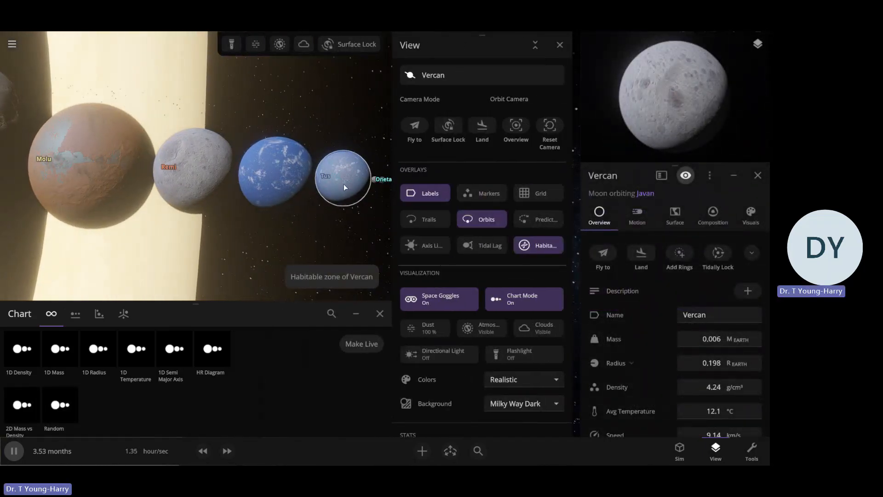
left_click(343, 184)
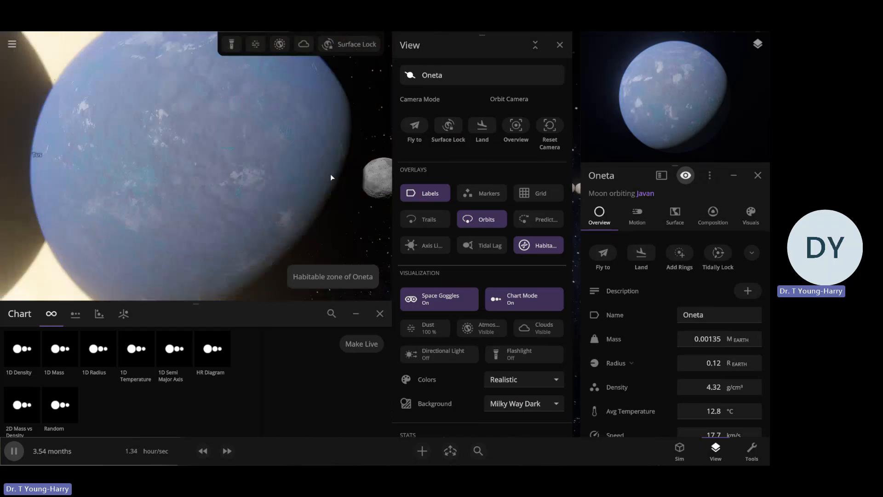
Examine the small moons in the chart lineup, selecting Berinust and Ixia and focusing on Culetu
scroll(330, 173, "down", 5)
scroll(330, 175, "up", 2)
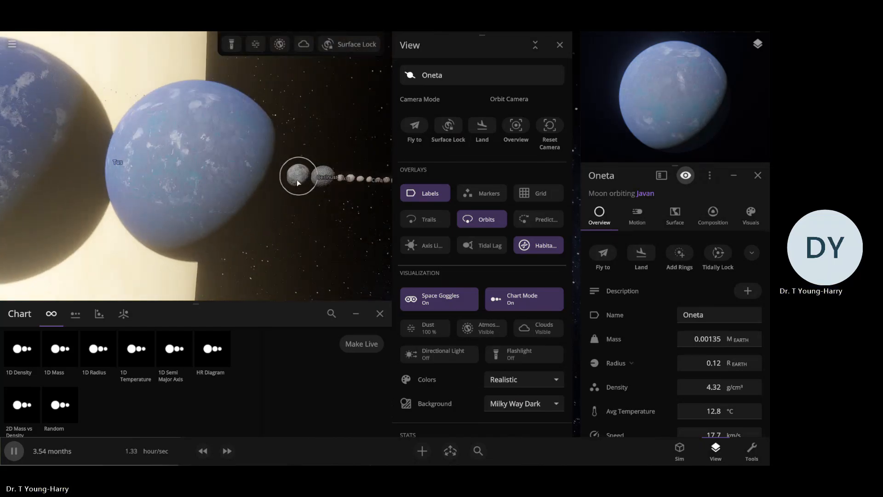
left_click(297, 182)
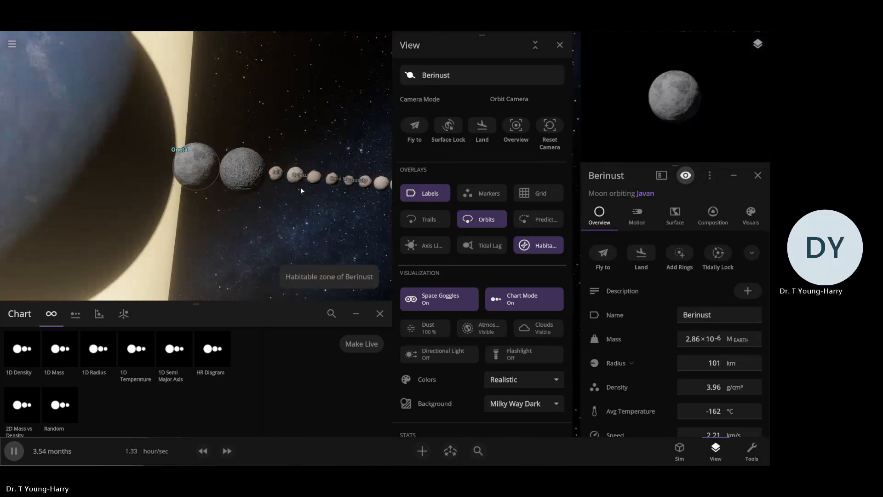
left_click(300, 187)
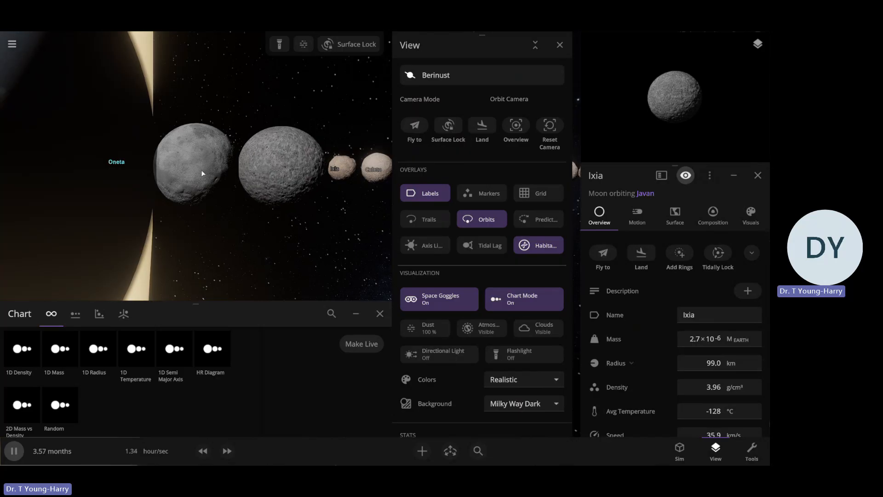
left_click(344, 174)
double_click(344, 176)
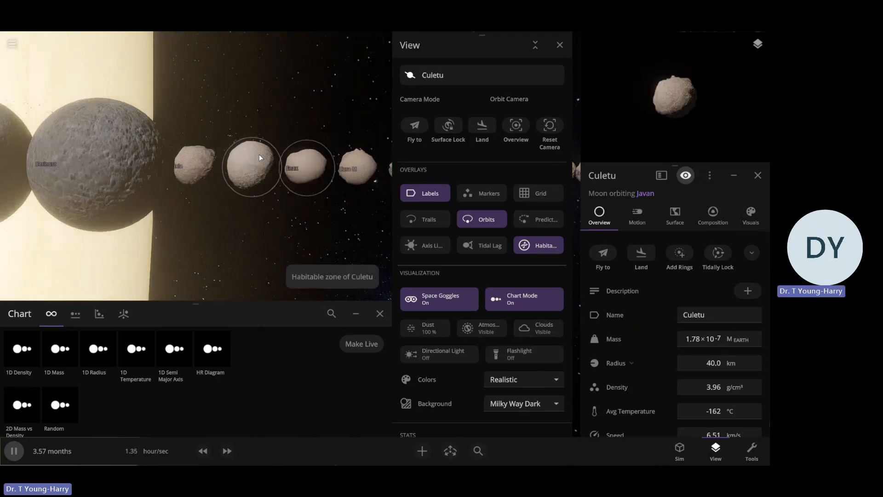
Inspect Culetu's surface up close and compare its size with the neighbouring moons and Javan in the lineup
scroll(258, 156, "up", 10)
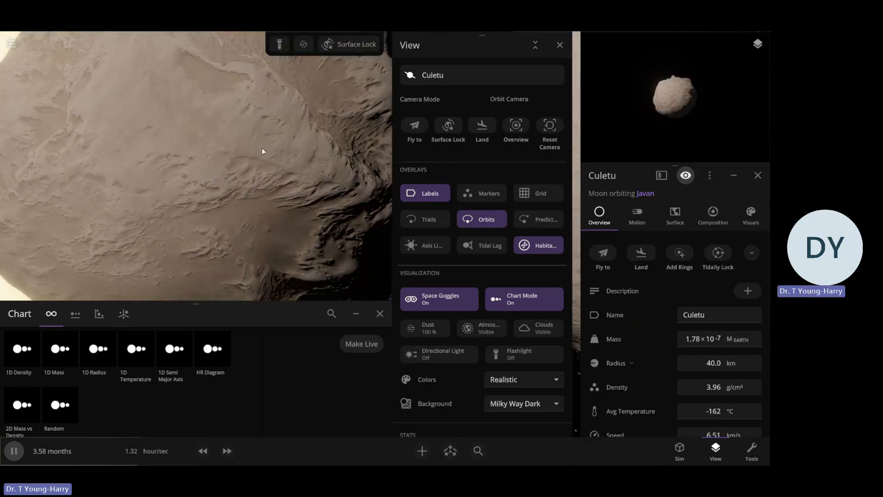
scroll(262, 145, "down", 10)
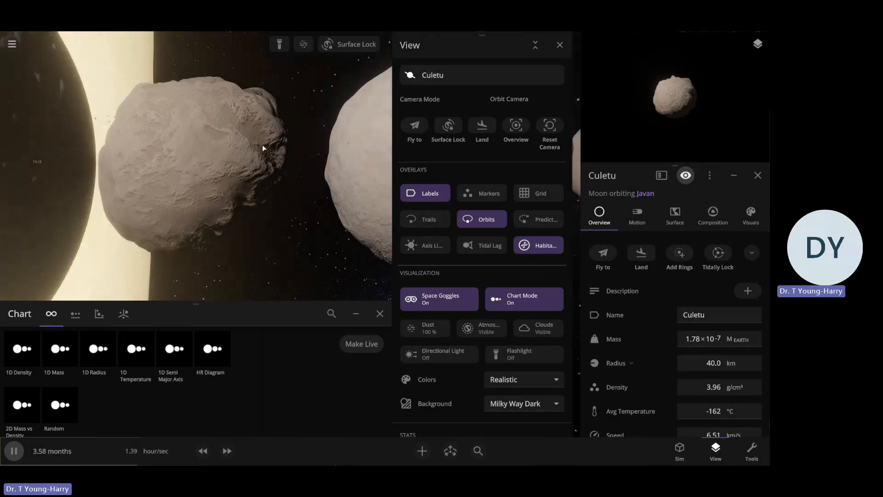
scroll(262, 145, "down", 10)
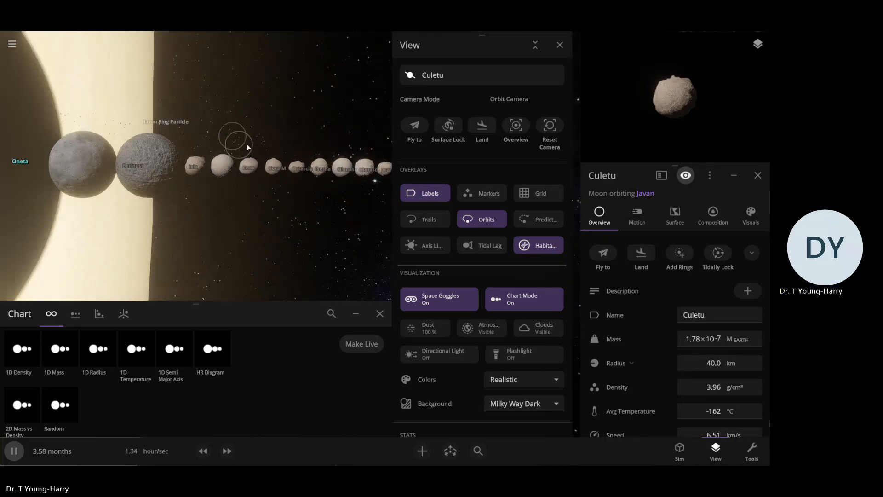
scroll(239, 141, "up", 8)
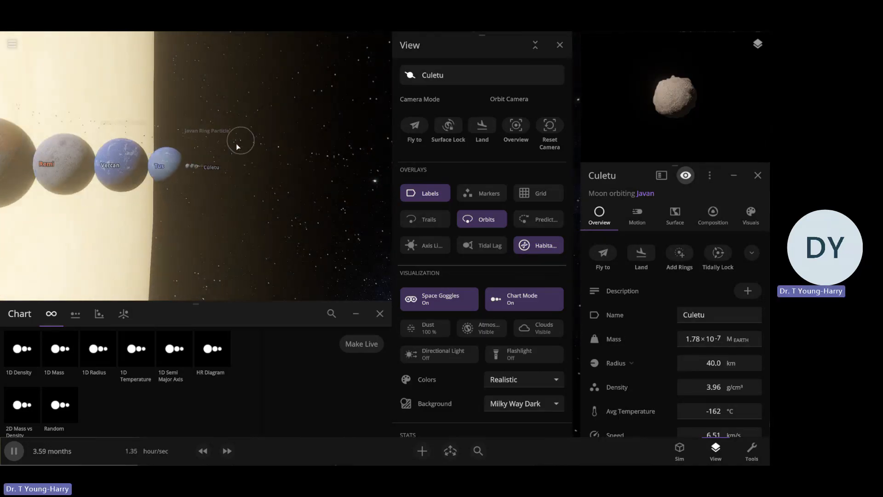
scroll(236, 144, "down", 5)
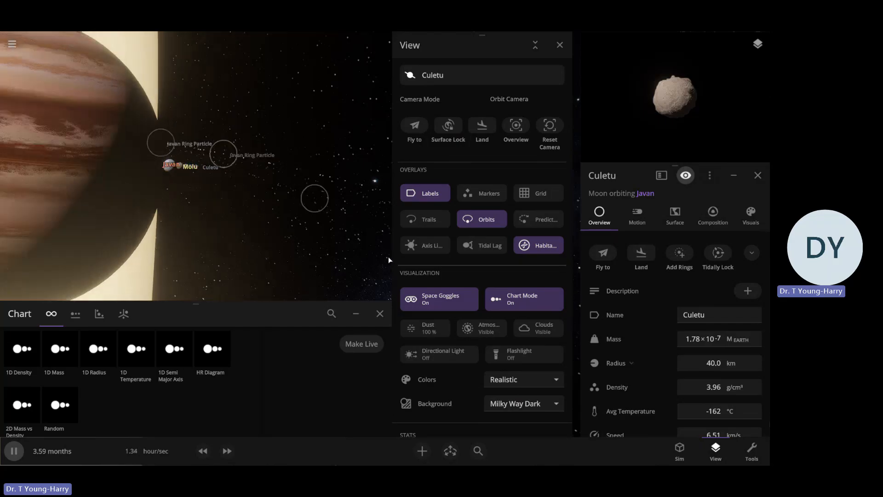
Close the chart and view settings, and examine the moons' orbits around Javan from a nearly edge-on angle
left_click(380, 314)
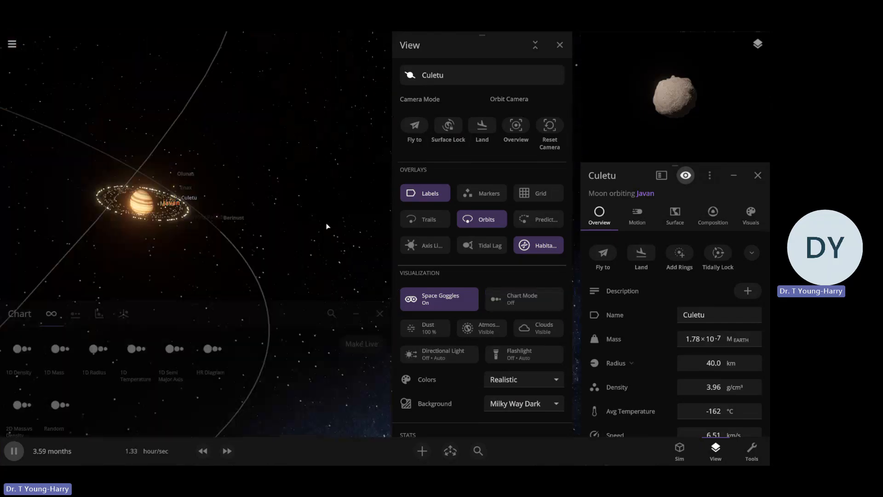
left_click(560, 44)
scroll(321, 206, "up", 8)
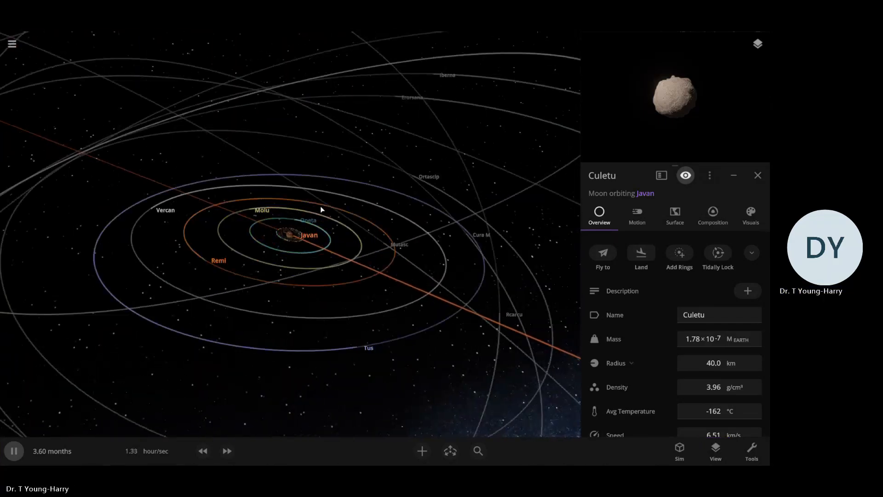
scroll(321, 206, "down", 2)
scroll(321, 206, "down", 5)
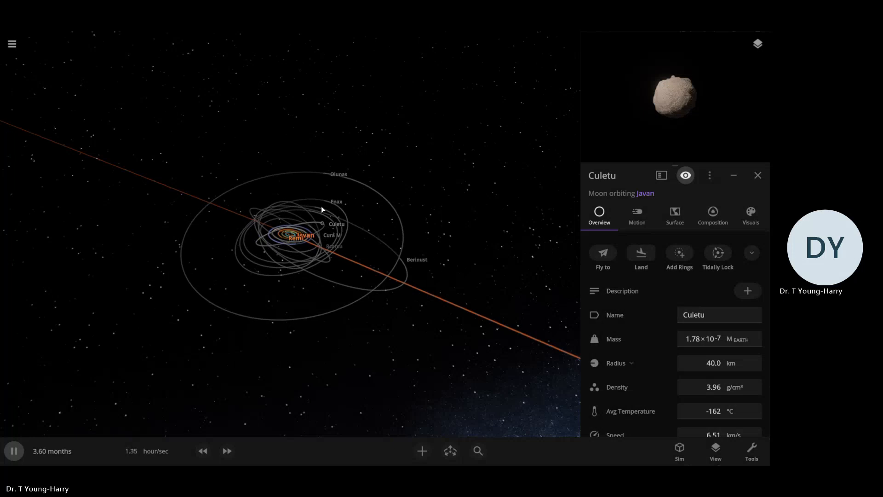
left_click_drag(405, 197, 423, 179)
scroll(423, 179, "up", 5)
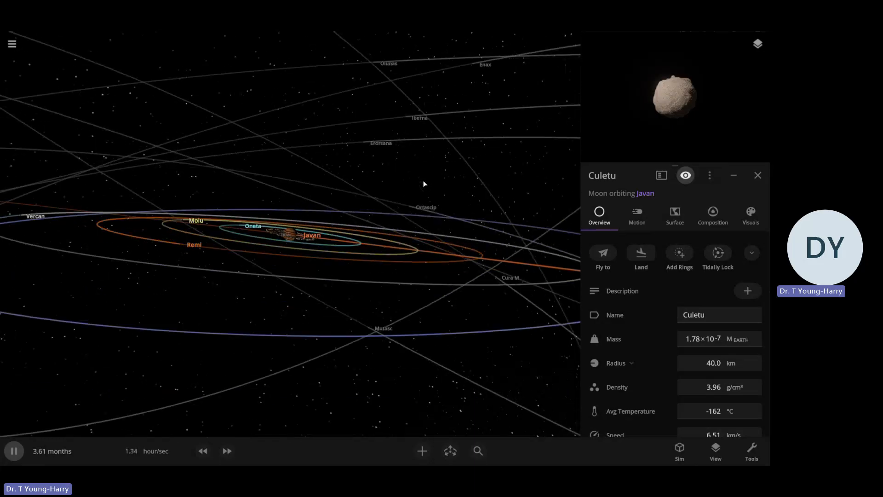
scroll(413, 174, "down", 2)
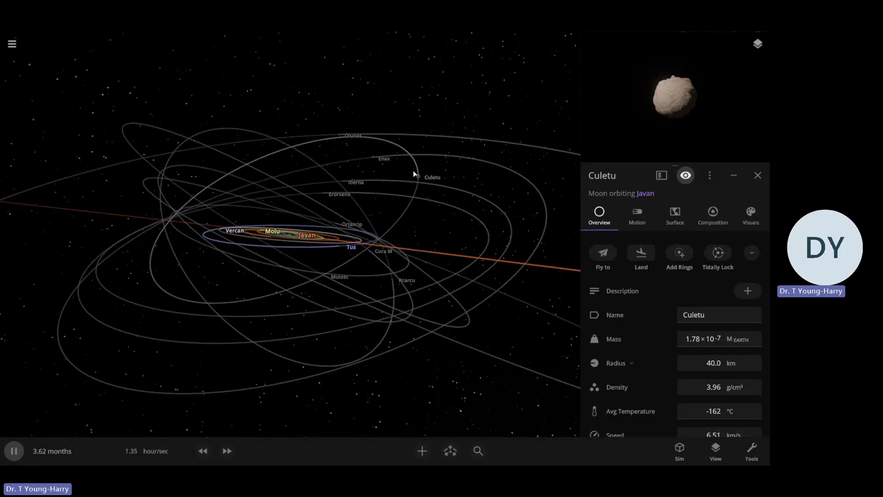